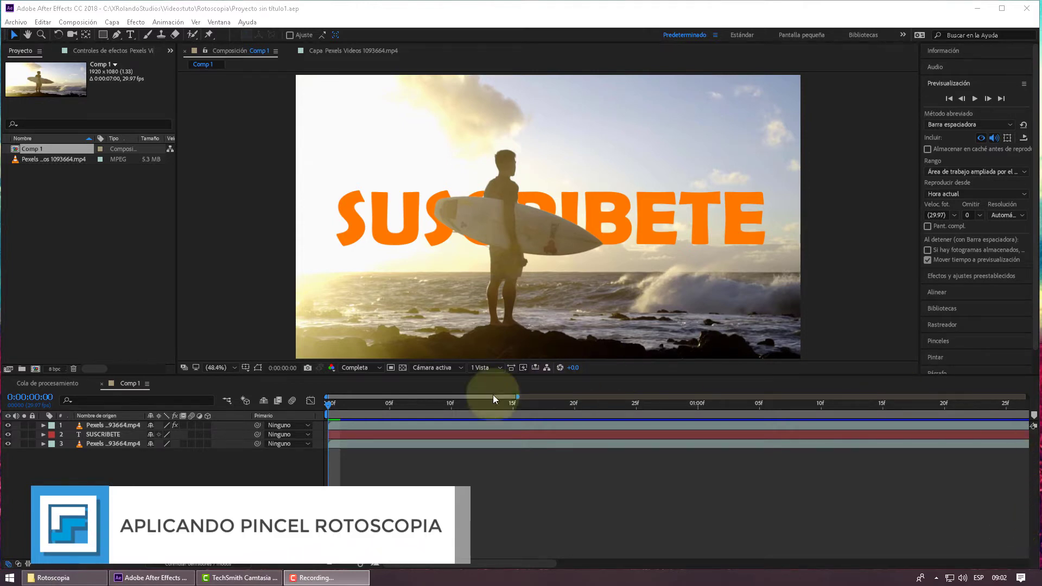
# Scrub through the SUSCRIBETE surfer clip, then play its preview
pyautogui.moveTo(337, 402); pyautogui.dragTo(995, 410)
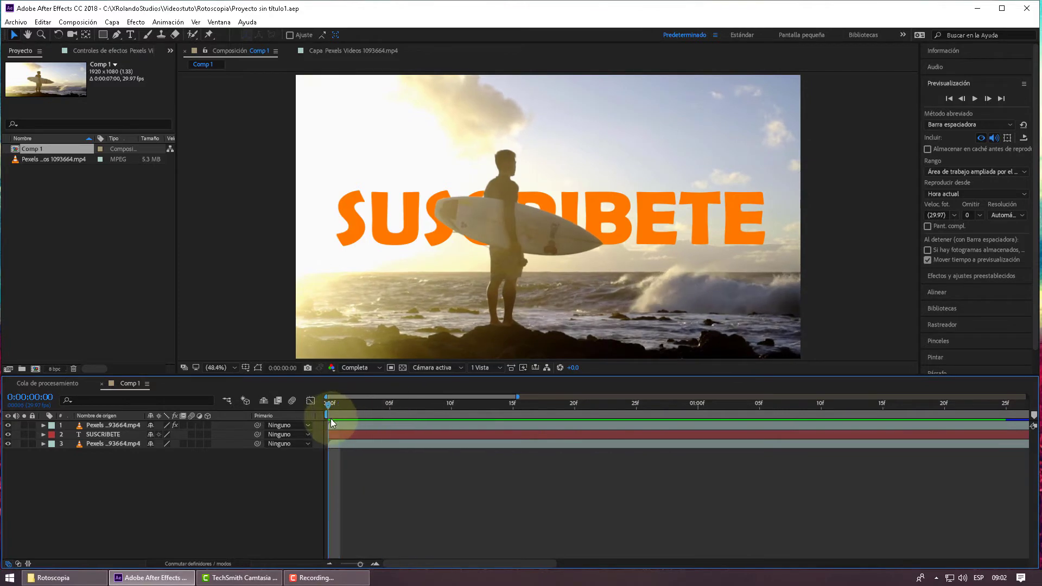
pyautogui.moveTo(995, 409); pyautogui.dragTo(328, 403)
pyautogui.click(975, 99)
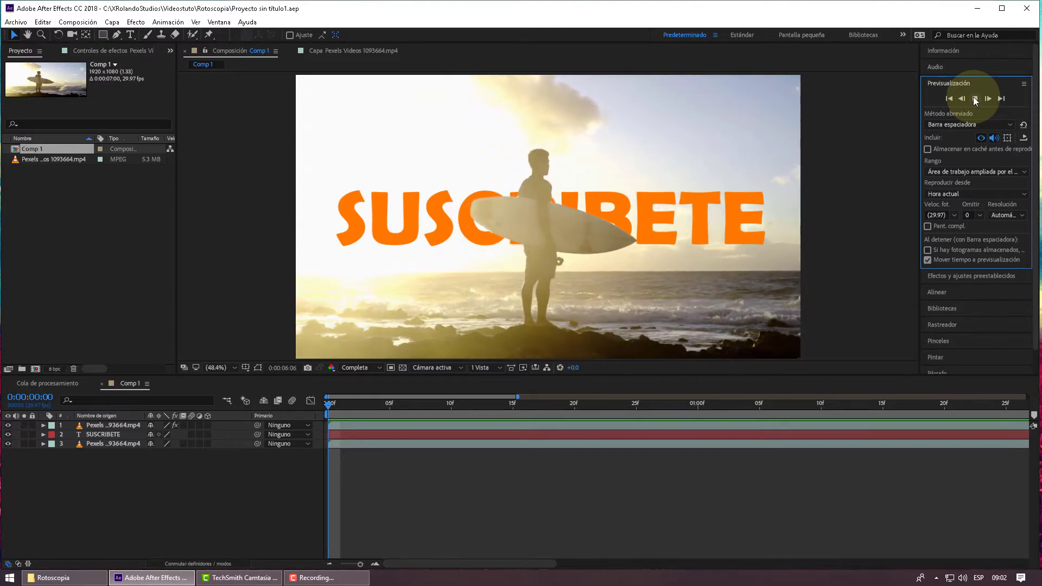
# Open Proyecto sin título2.aep from the Rotoscopia folder
pyautogui.click(71, 578)
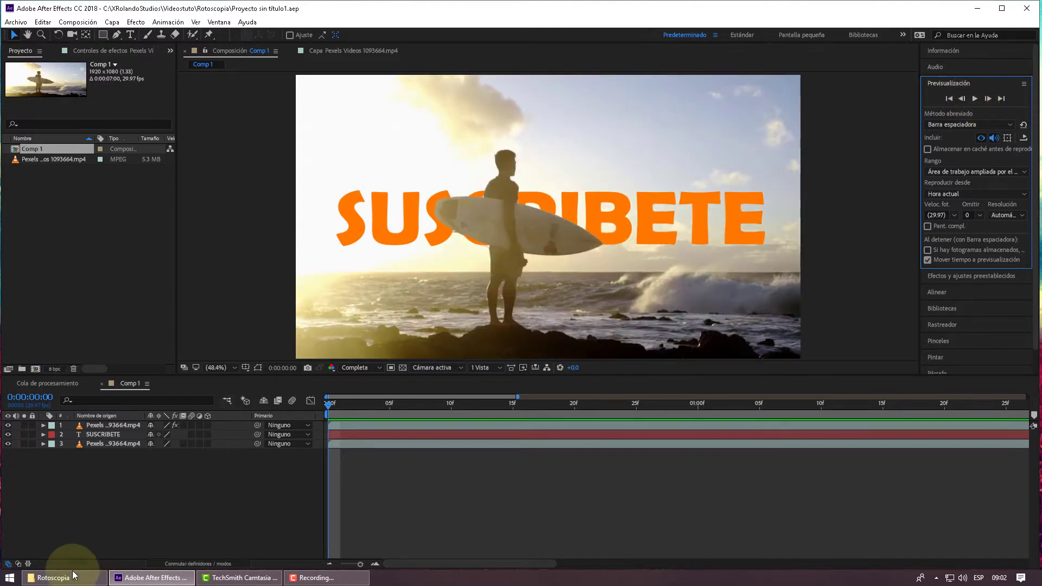
pyautogui.click(306, 185)
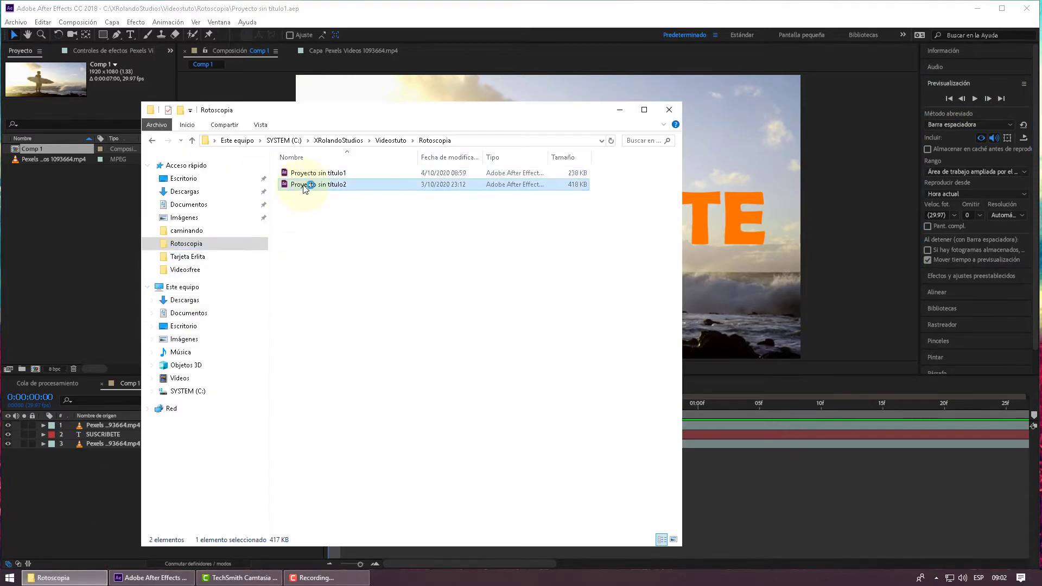
pyautogui.doubleClick(305, 185)
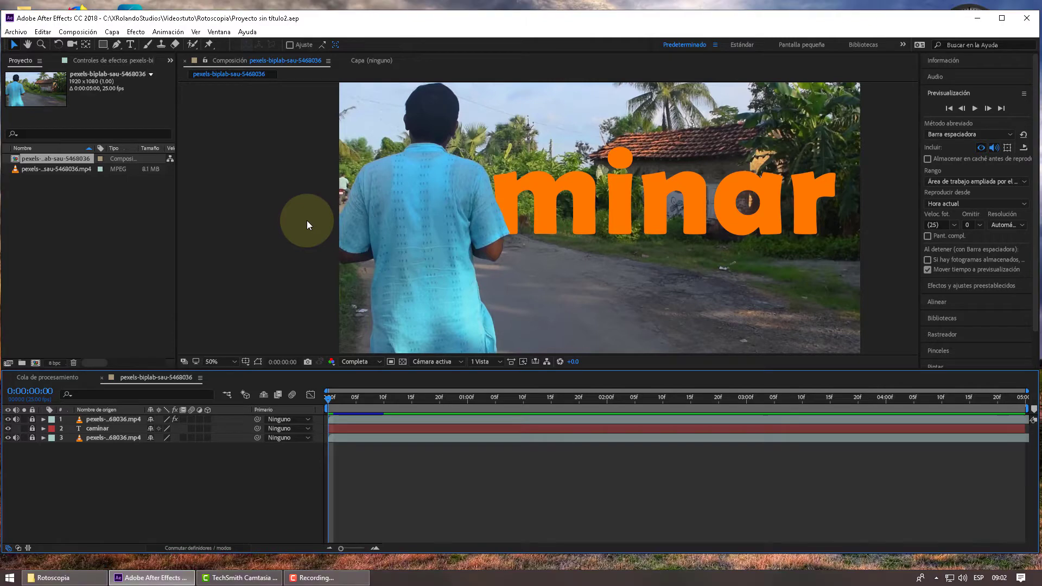
# Play the caminar composition to watch the man walk in front of the orange text
pyautogui.click(976, 109)
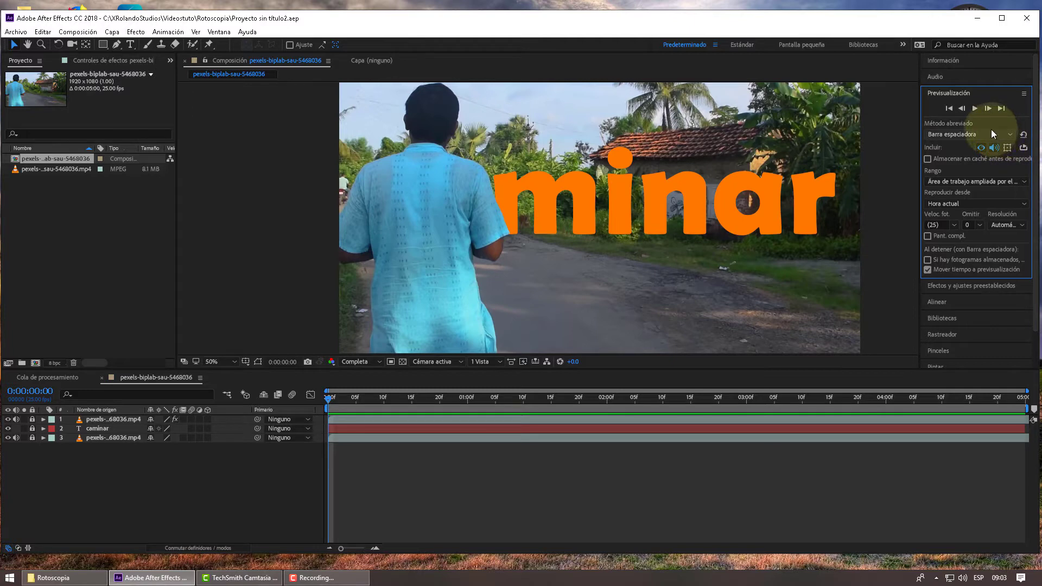
pyautogui.click(975, 108)
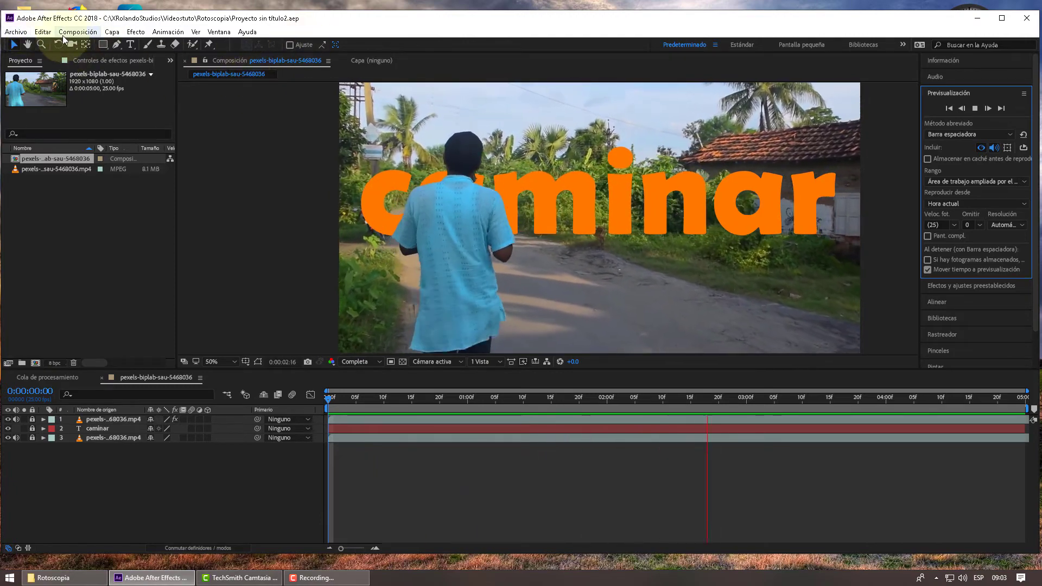
pyautogui.click(24, 33)
# Start a new project and build a composition from the imported pexels-biplab-sau-5468036 video
pyautogui.moveTo(24, 43)
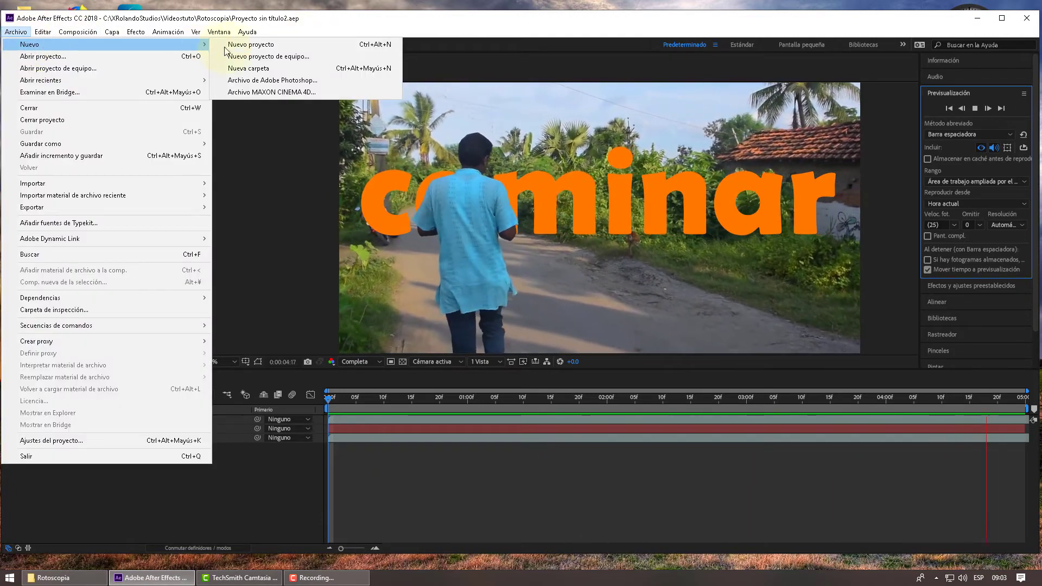
pyautogui.click(253, 44)
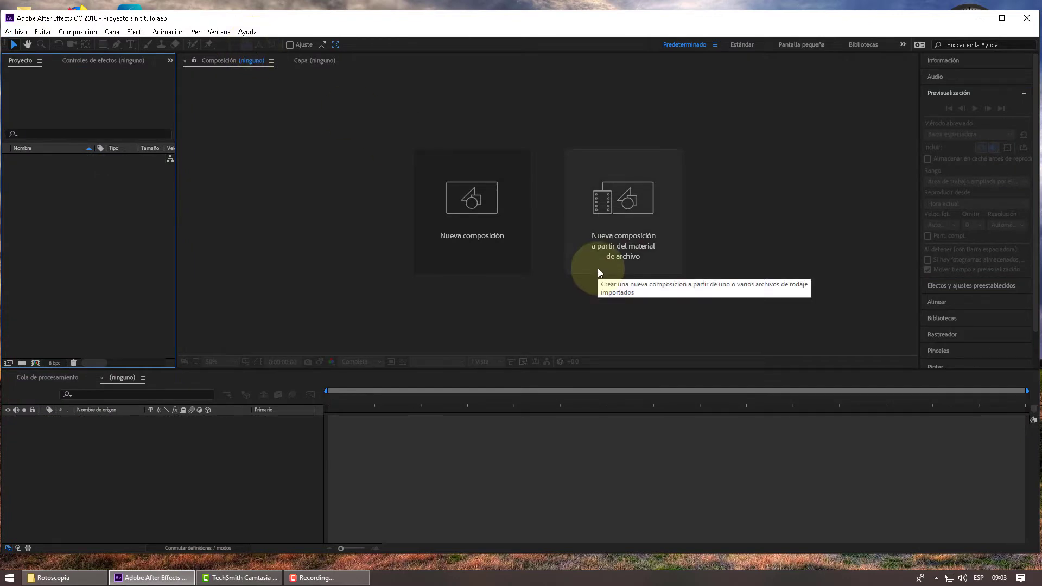
pyautogui.click(626, 217)
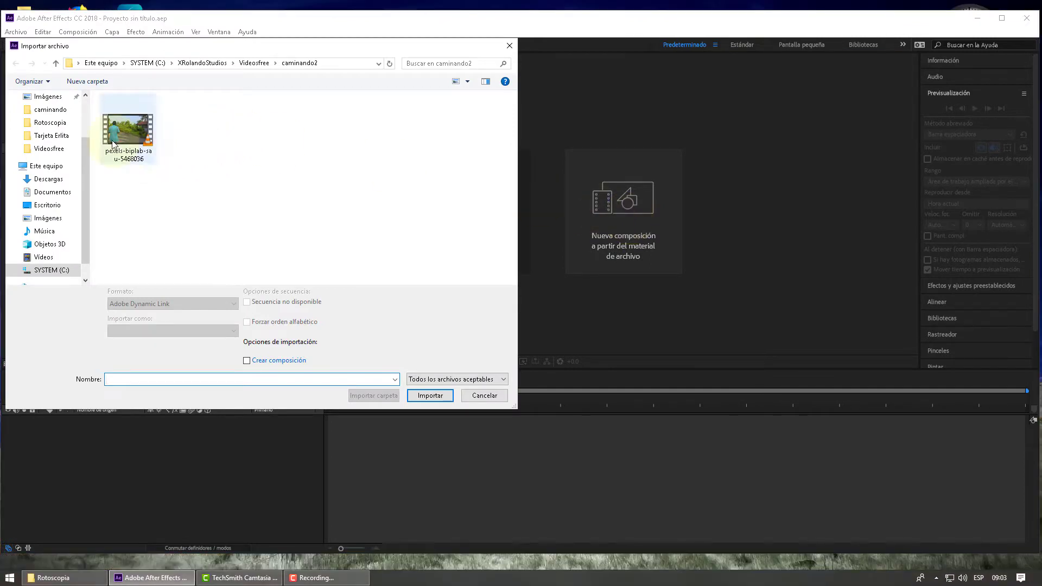
pyautogui.click(132, 140)
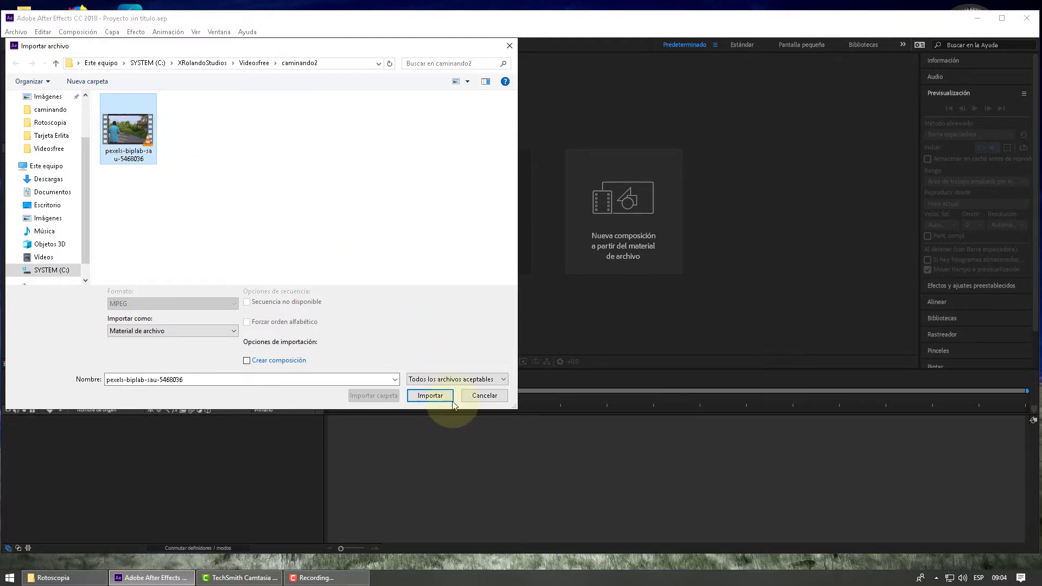
pyautogui.click(433, 396)
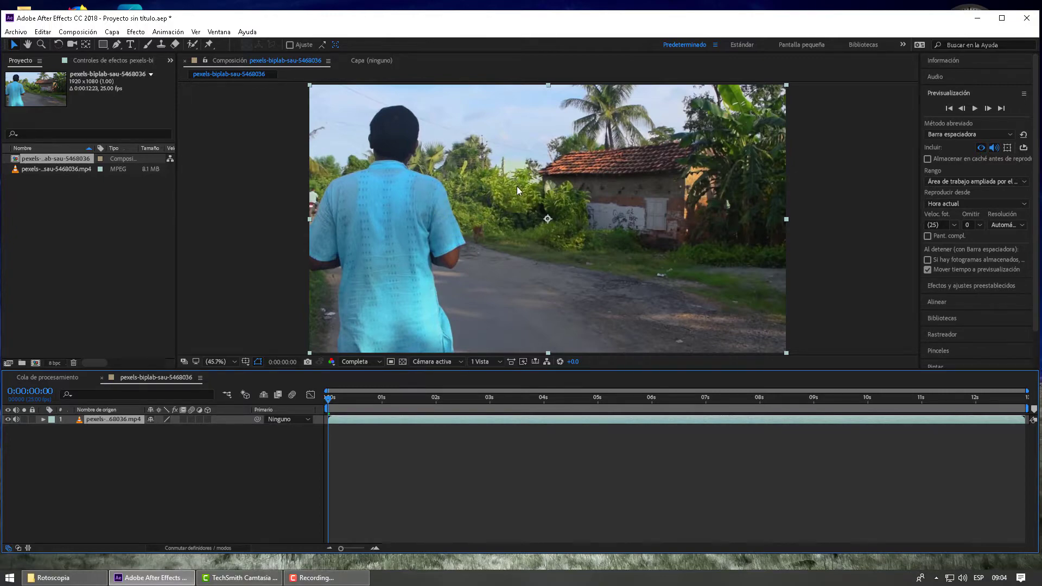
# Scrub through the roughly 12-second walking clip and return to the start
pyautogui.moveTo(330, 404)
pyautogui.mouseDown()
pyautogui.moveTo(867, 414)
pyautogui.moveTo(326, 422)
pyautogui.mouseUp()
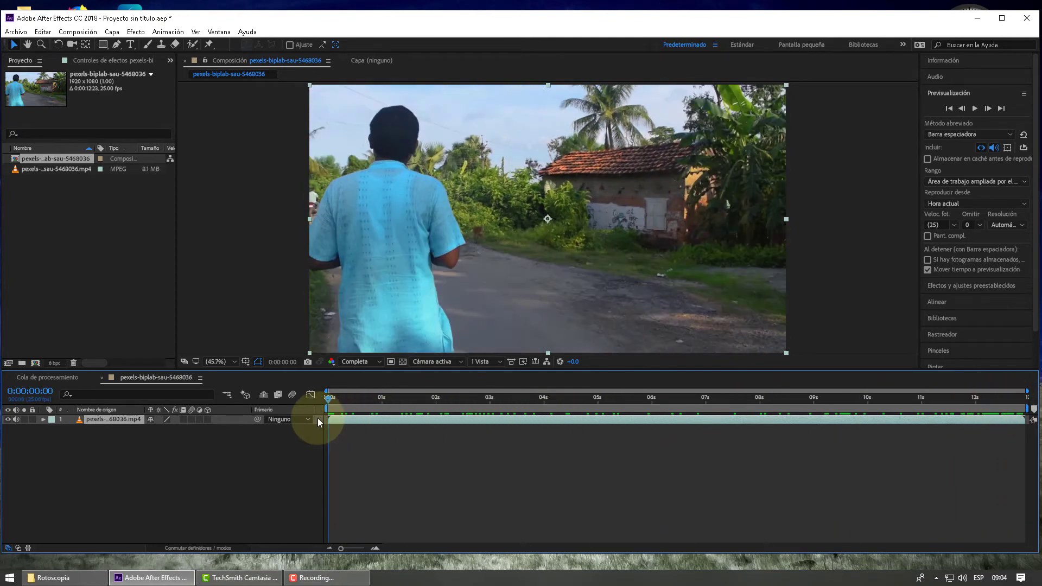
pyautogui.moveTo(317, 418); pyautogui.dragTo(324, 416)
# Change the composition duration from 0:00:12:23 to 0:00:05:23 in Composition Settings
pyautogui.click(78, 32)
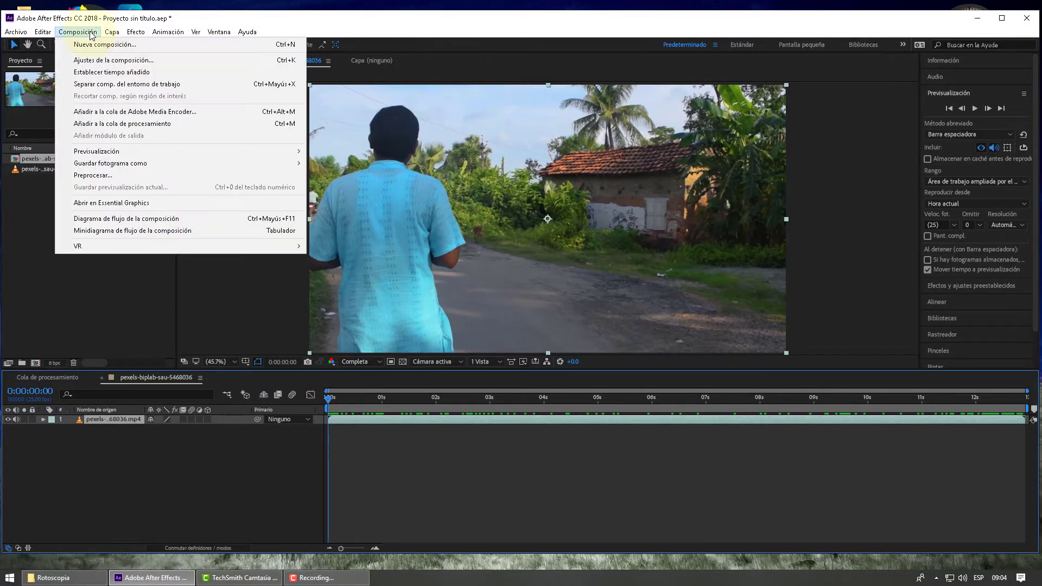
pyautogui.click(99, 61)
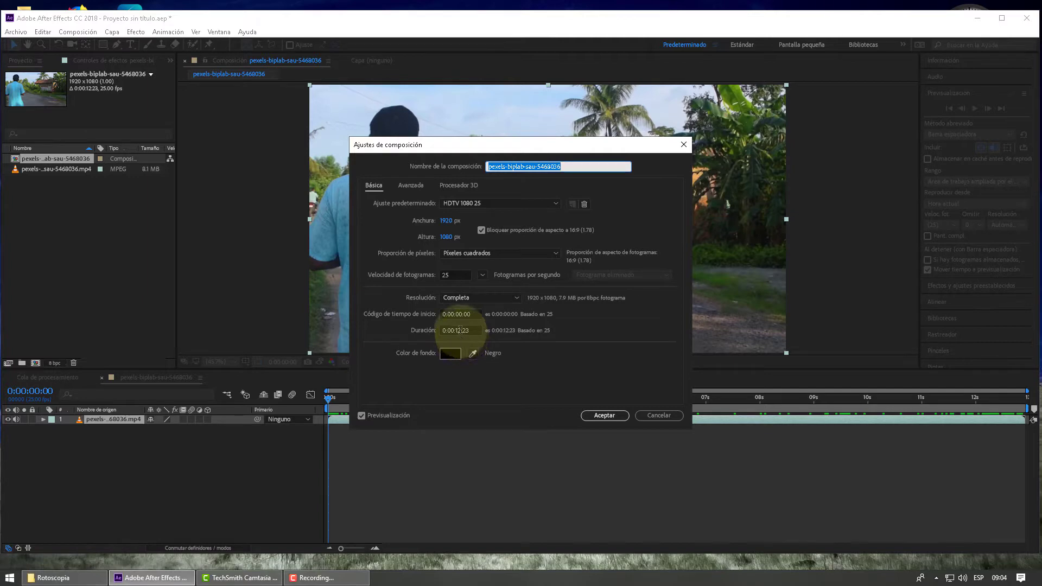
pyautogui.click(460, 330)
pyautogui.write('05')
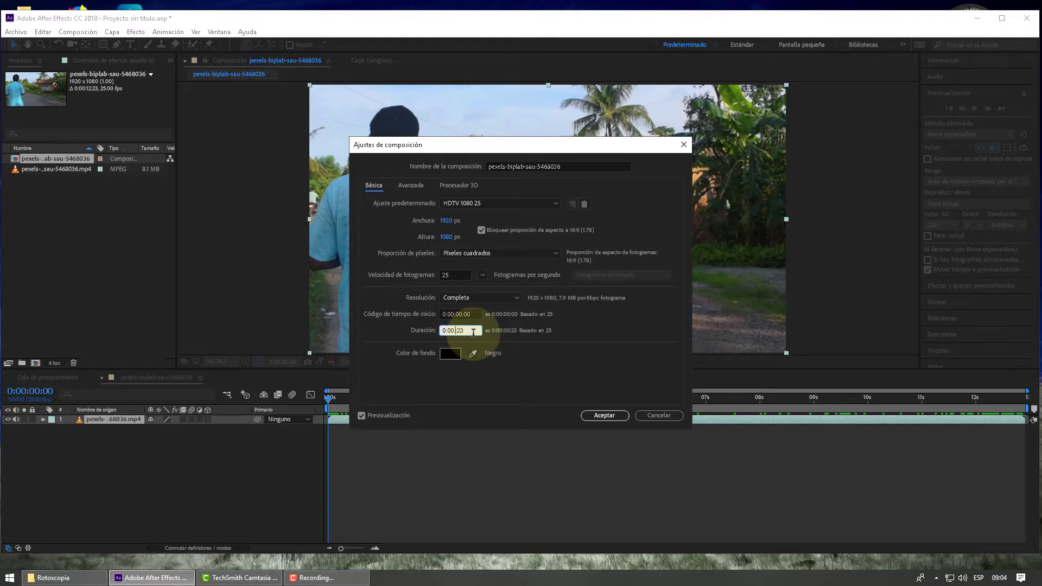
pyautogui.click(601, 416)
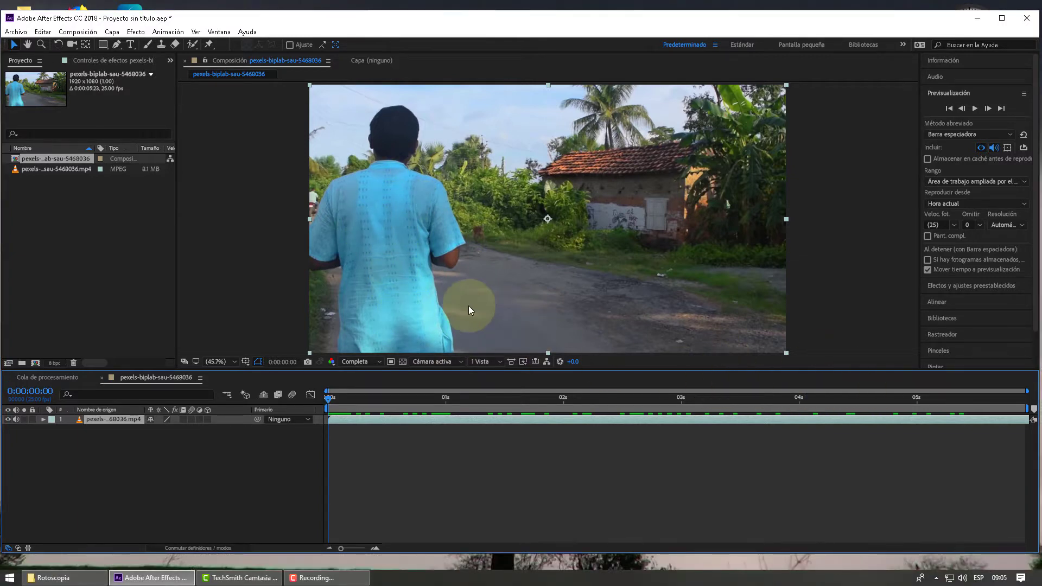
# At frame 0:00:00:14, add a large 'caminar' text layer and drag it across the man
pyautogui.moveTo(329, 399)
pyautogui.mouseDown()
pyautogui.moveTo(581, 429)
pyautogui.moveTo(665, 419)
pyautogui.moveTo(296, 419)
pyautogui.mouseUp()
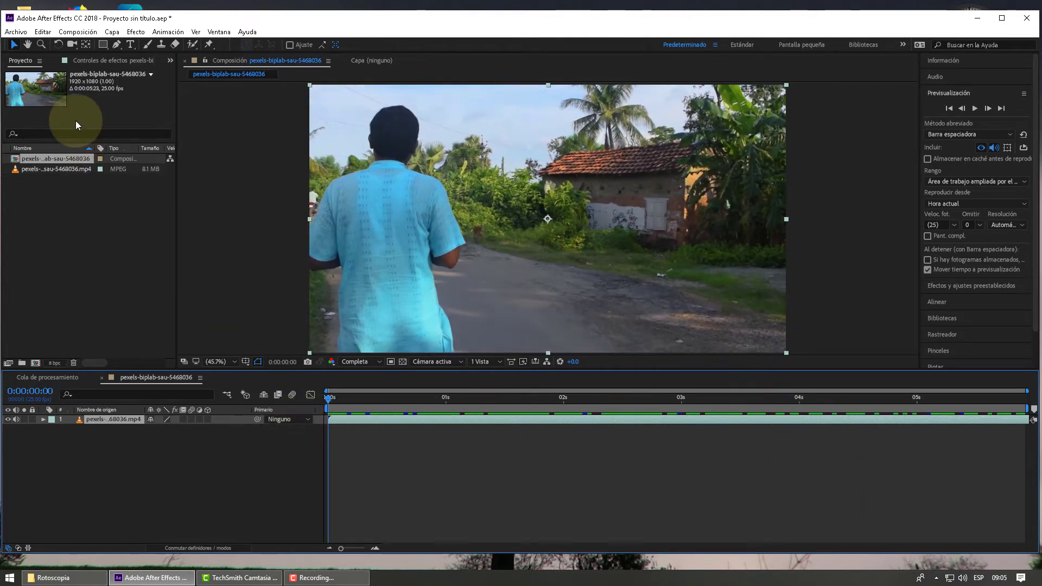
pyautogui.click(130, 44)
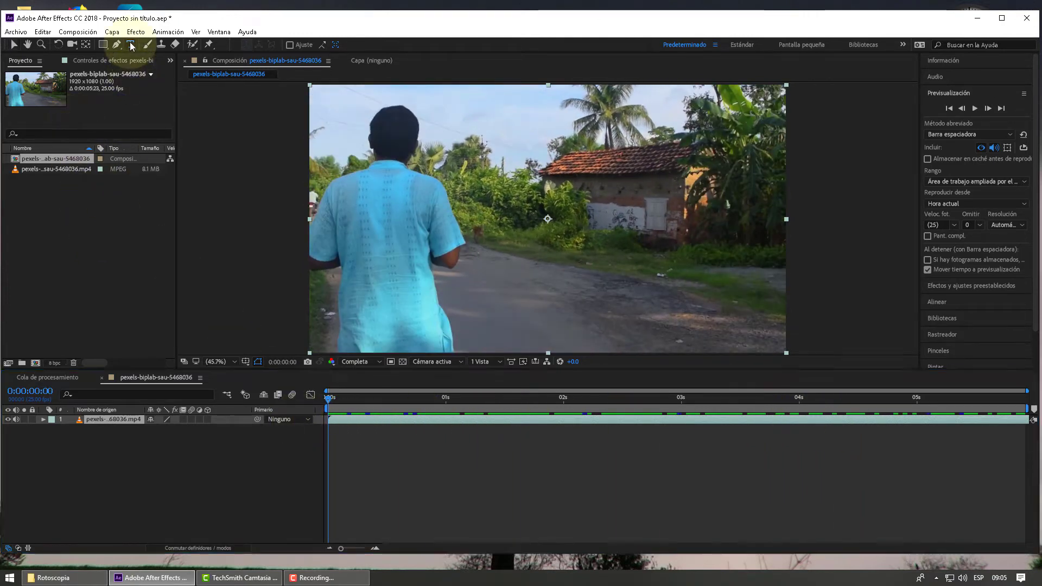
pyautogui.click(380, 237)
pyautogui.write('ca')
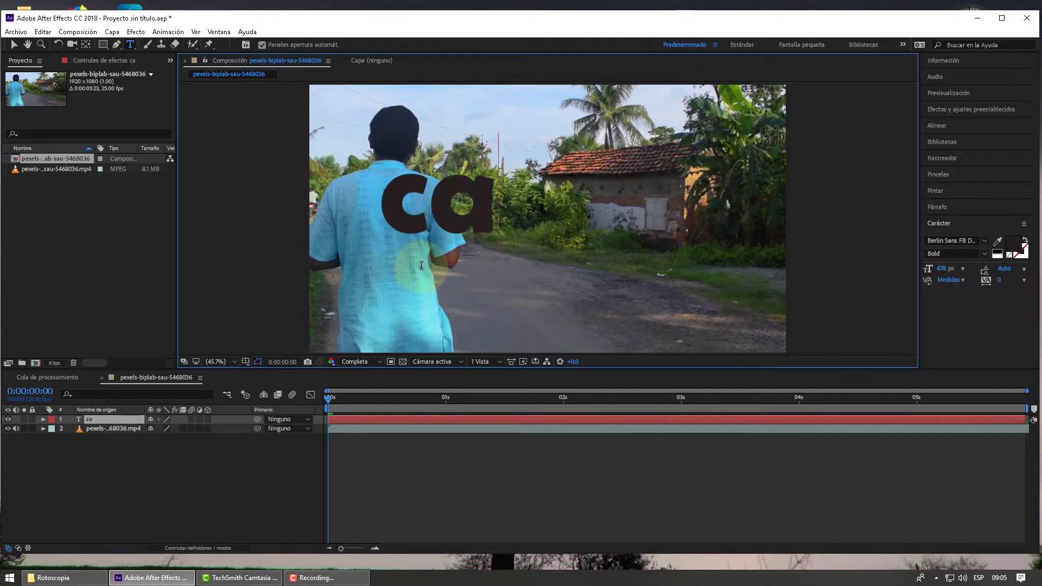
pyautogui.write('minar')
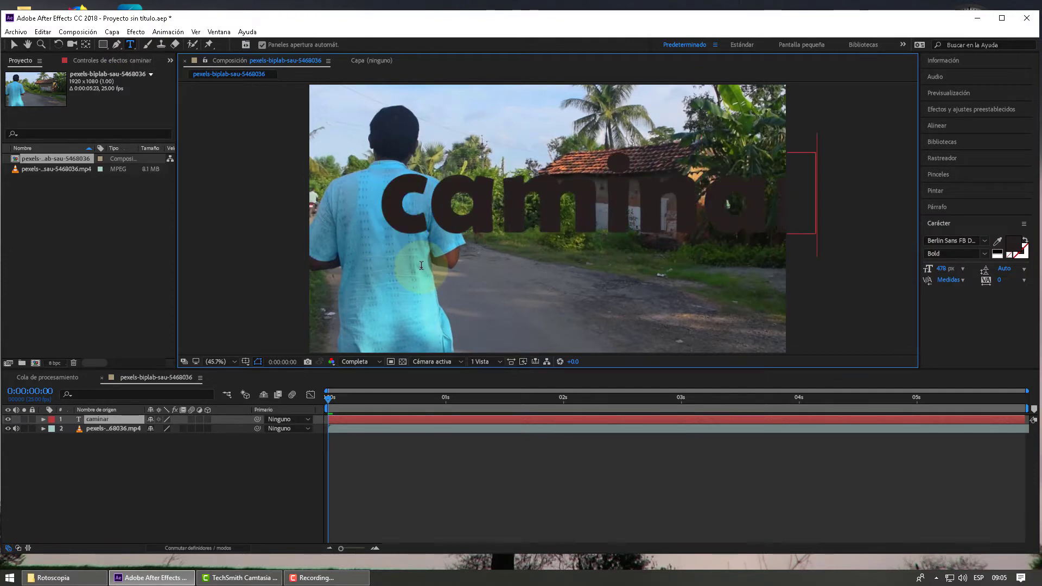
pyautogui.click(13, 44)
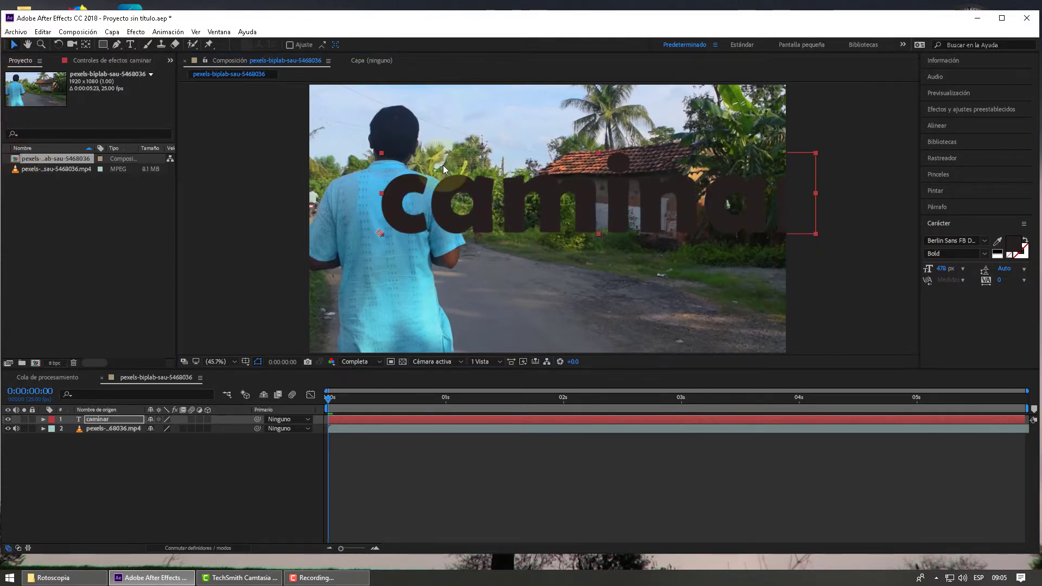
pyautogui.moveTo(580, 200); pyautogui.dragTo(531, 224)
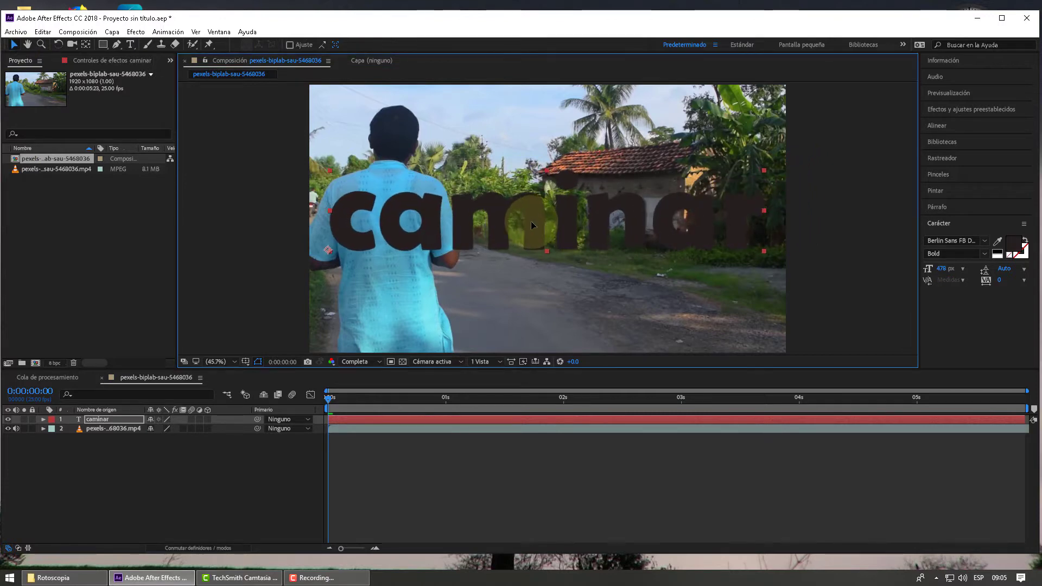
pyautogui.click(1009, 244)
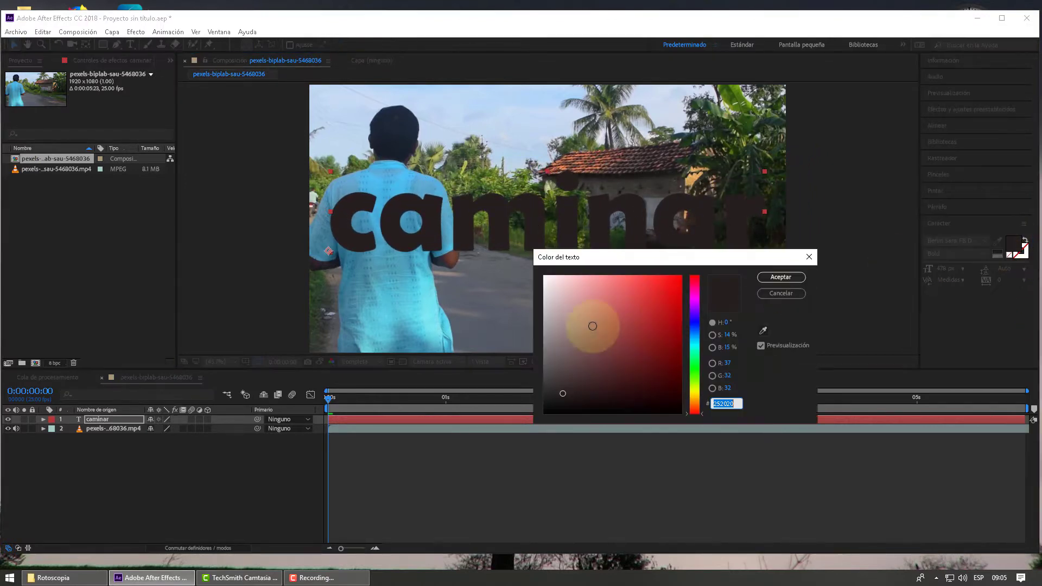
# Color the caminar text orange FF9C00 and nudge it slightly higher
pyautogui.click(695, 400)
pyautogui.moveTo(668, 350); pyautogui.dragTo(681, 276)
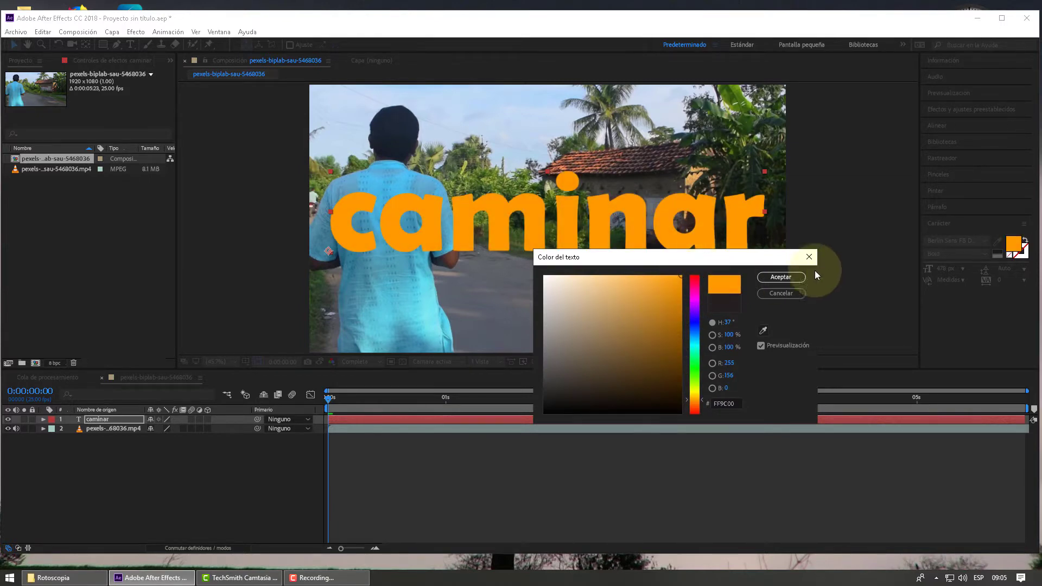
pyautogui.click(785, 282)
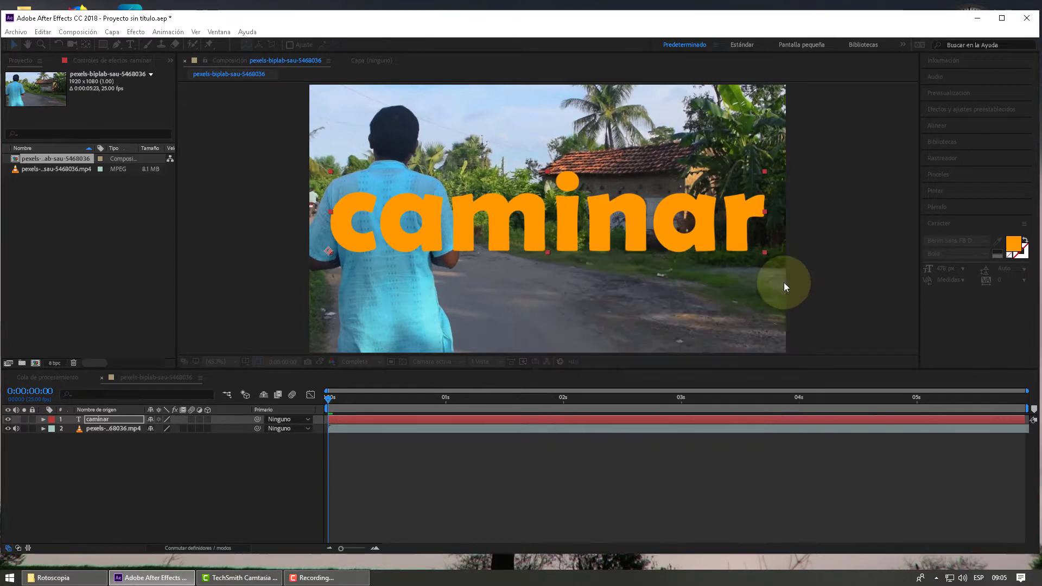
pyautogui.moveTo(638, 242); pyautogui.dragTo(638, 233)
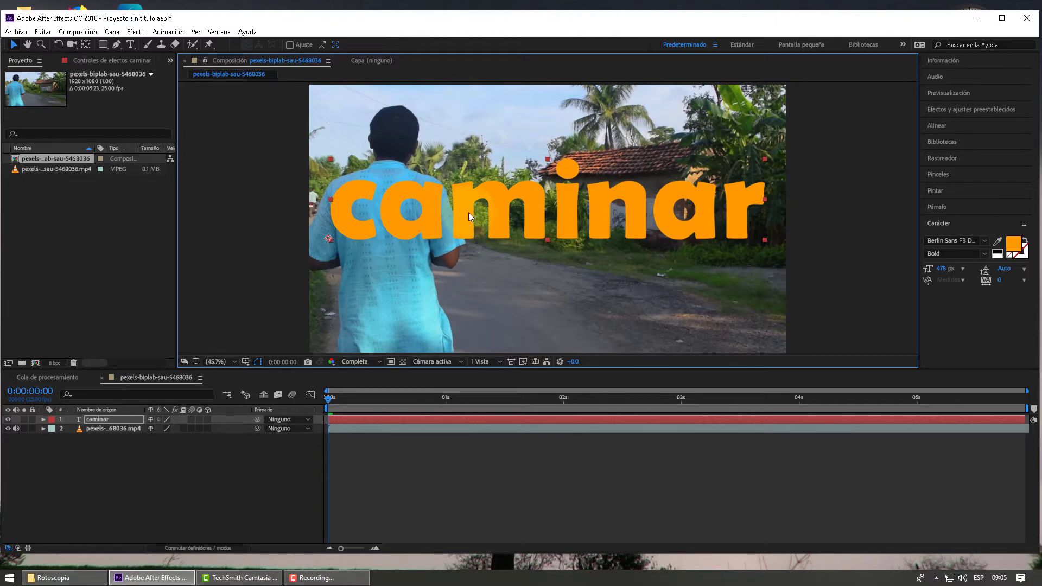
pyautogui.click(124, 428)
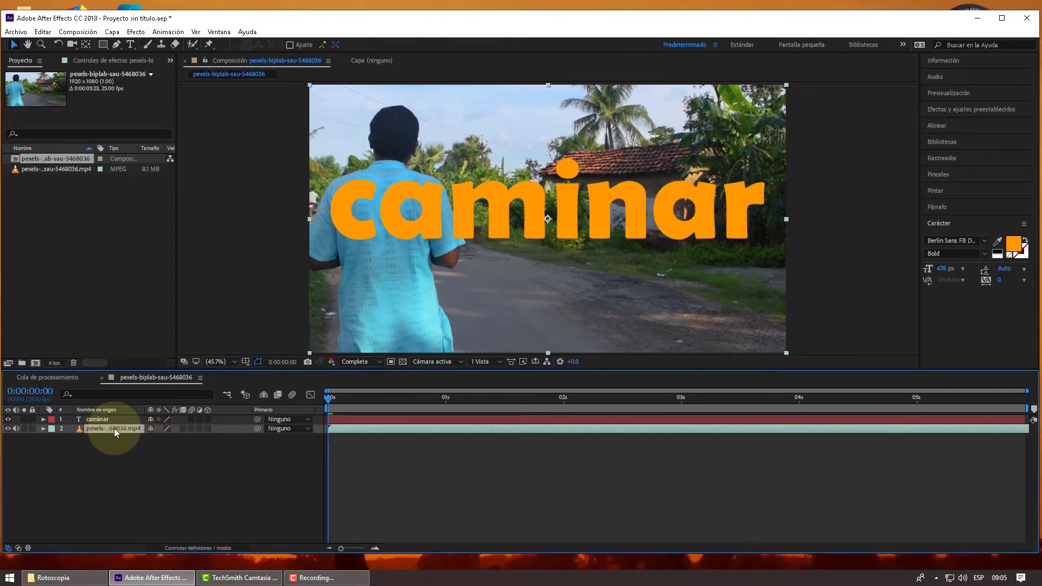
# Duplicate the walking video layer with Ctrl+D and move the copy above the caminar text
pyautogui.hotkey('ctrl', 'd')
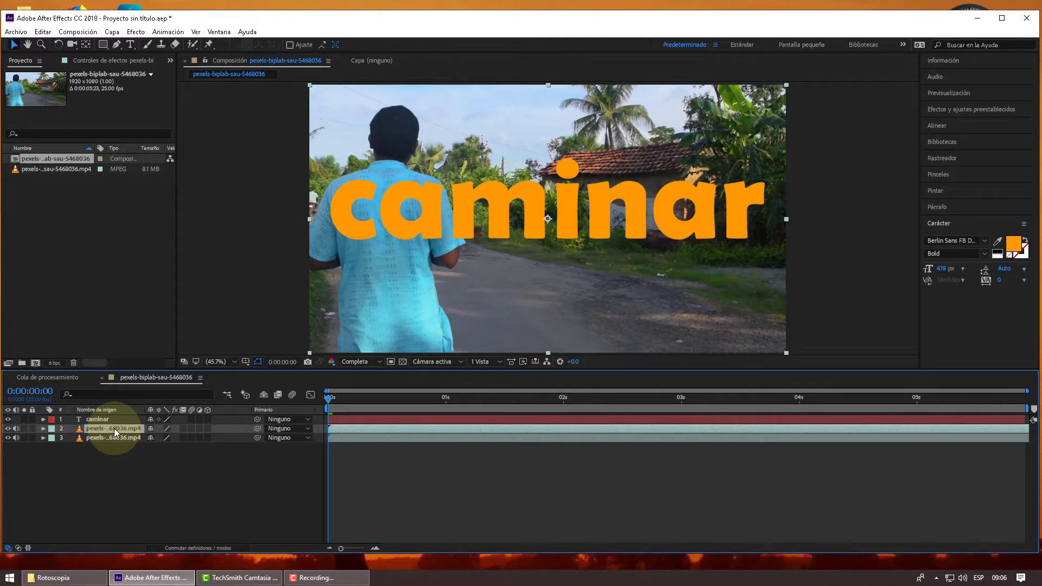
pyautogui.moveTo(114, 428); pyautogui.dragTo(113, 418)
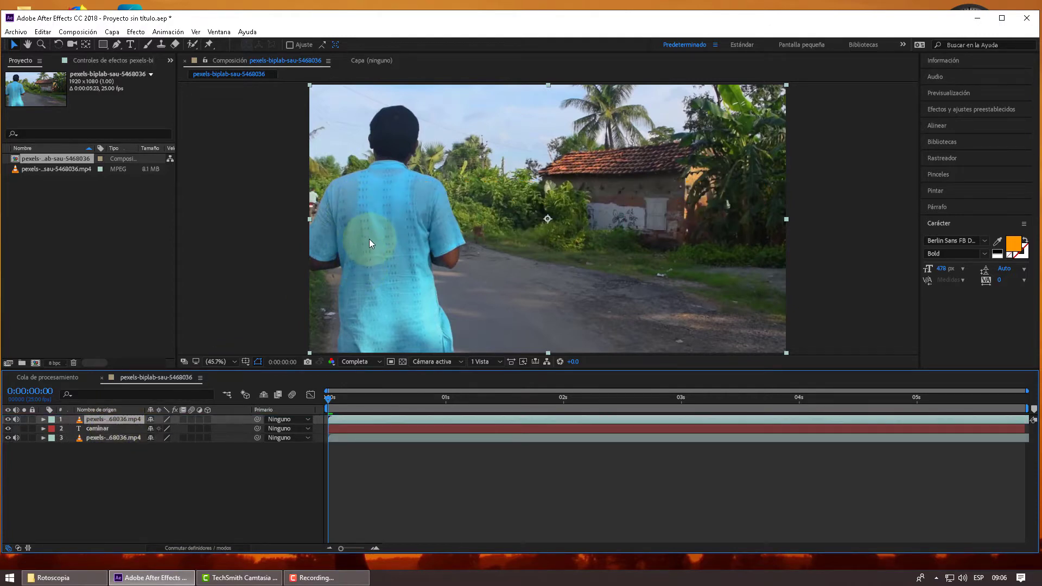
pyautogui.click(191, 46)
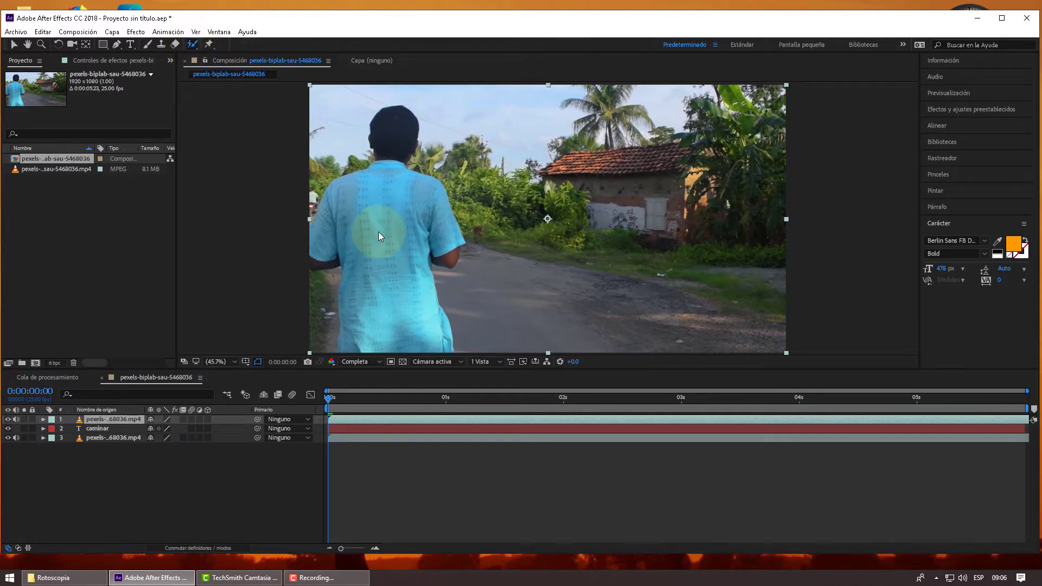
# Open the top video layer in the Layer panel and paint a Roto Brush stroke over the man
pyautogui.doubleClick(369, 216)
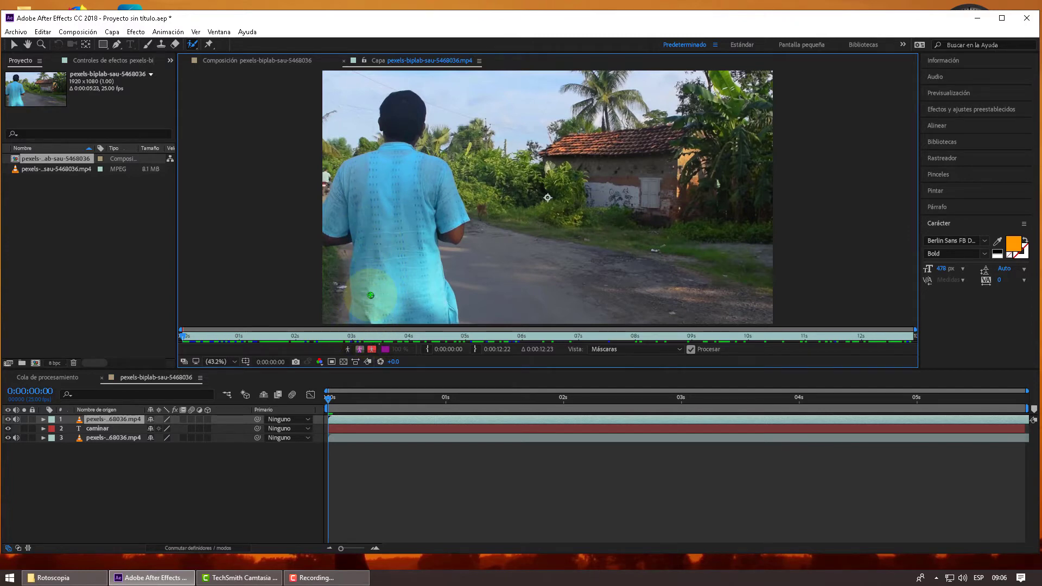
pyautogui.moveTo(367, 320)
pyautogui.mouseDown()
pyautogui.moveTo(340, 233)
pyautogui.moveTo(399, 104)
pyautogui.moveTo(436, 223)
pyautogui.moveTo(382, 315)
pyautogui.moveTo(364, 315)
pyautogui.moveTo(361, 302)
pyautogui.mouseUp()
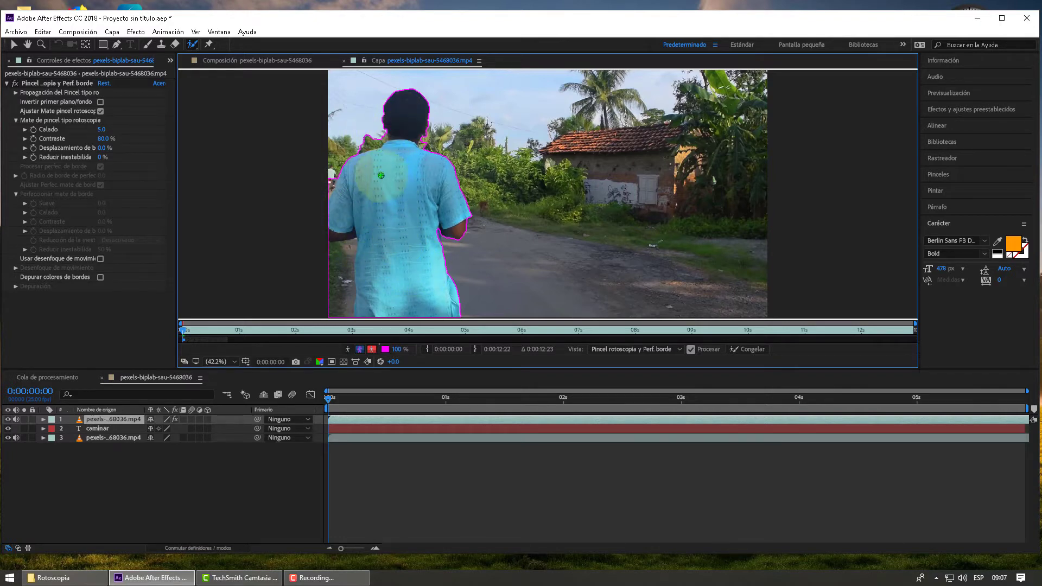
# Zoom in and subtract the trees around the man's head, neck and shoulders using a smaller brush
pyautogui.scroll(1, 378, 174)
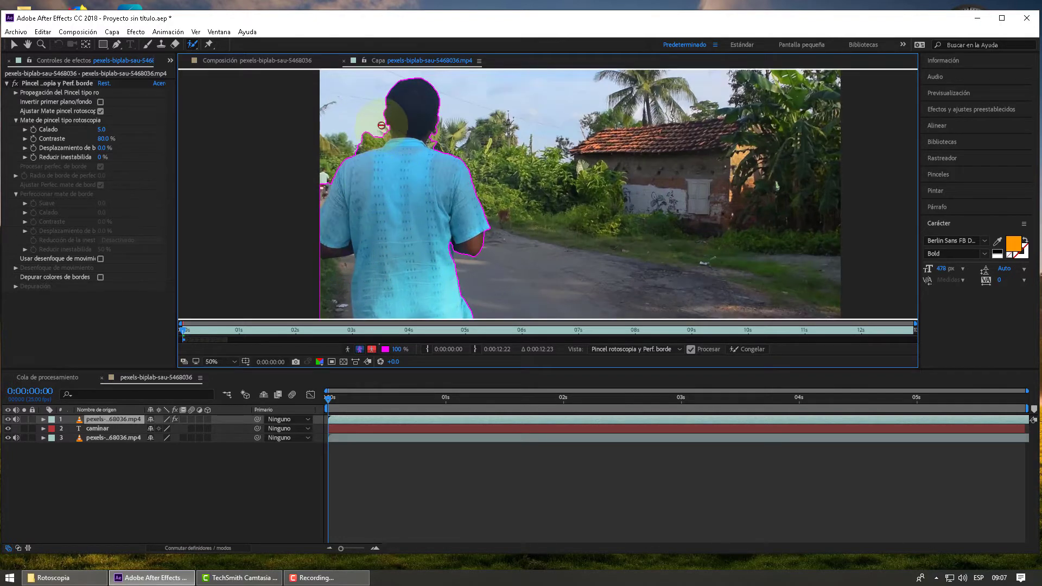
pyautogui.scroll(1, 380, 141)
pyautogui.scroll(2, 380, 122)
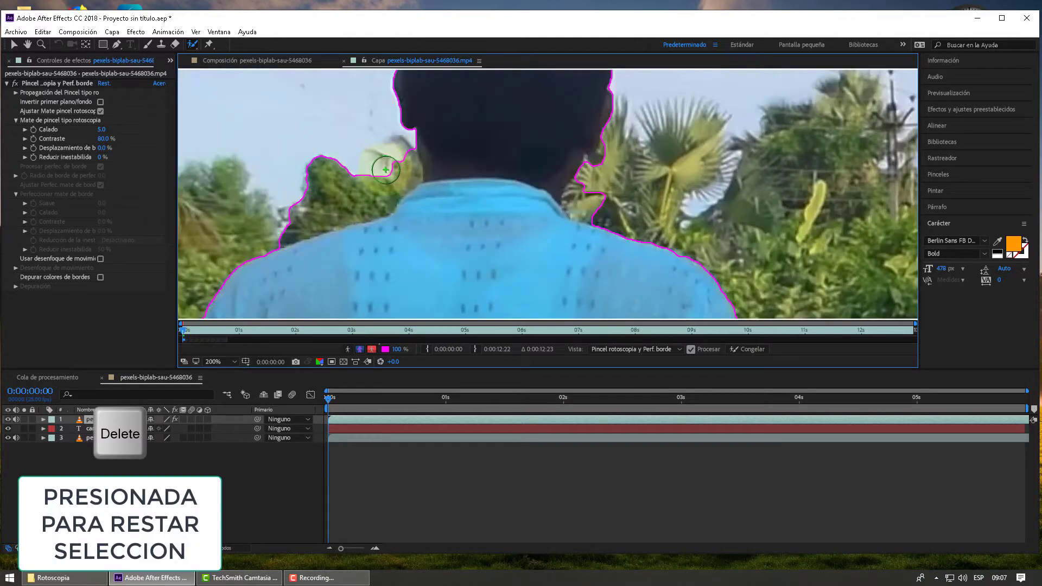
pyautogui.moveTo(385, 170); pyautogui.dragTo(396, 149)
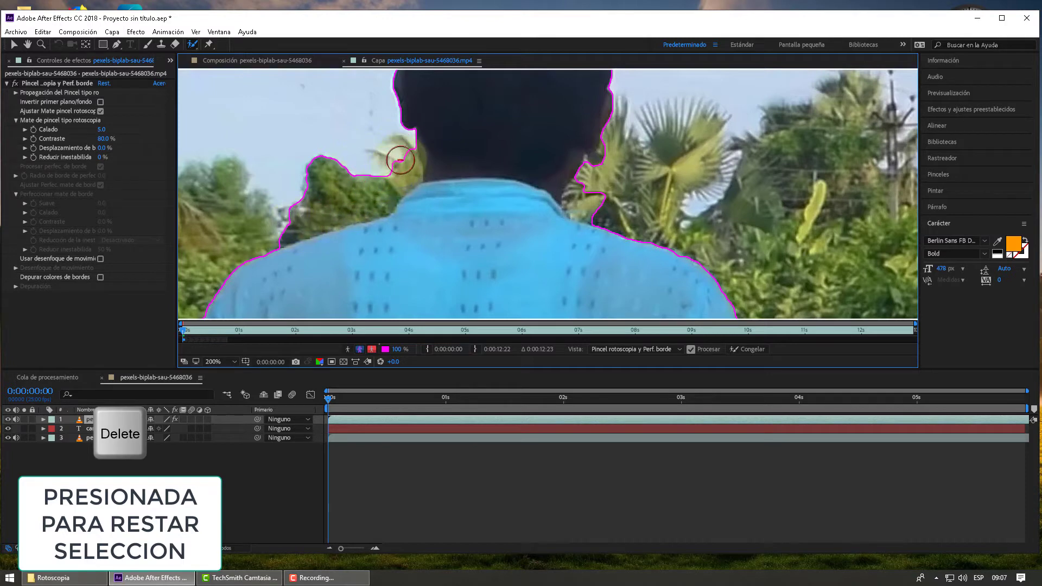
pyautogui.moveTo(403, 142)
pyautogui.mouseDown()
pyautogui.moveTo(332, 216)
pyautogui.moveTo(328, 171)
pyautogui.moveTo(404, 181)
pyautogui.moveTo(391, 179)
pyautogui.mouseUp()
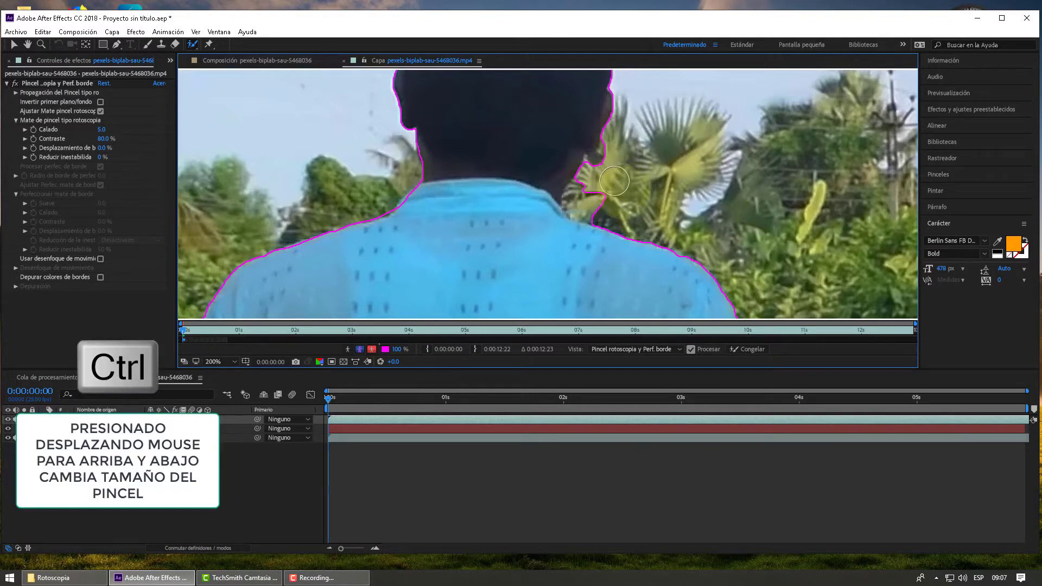
pyautogui.moveTo(614, 181); pyautogui.dragTo(615, 181)
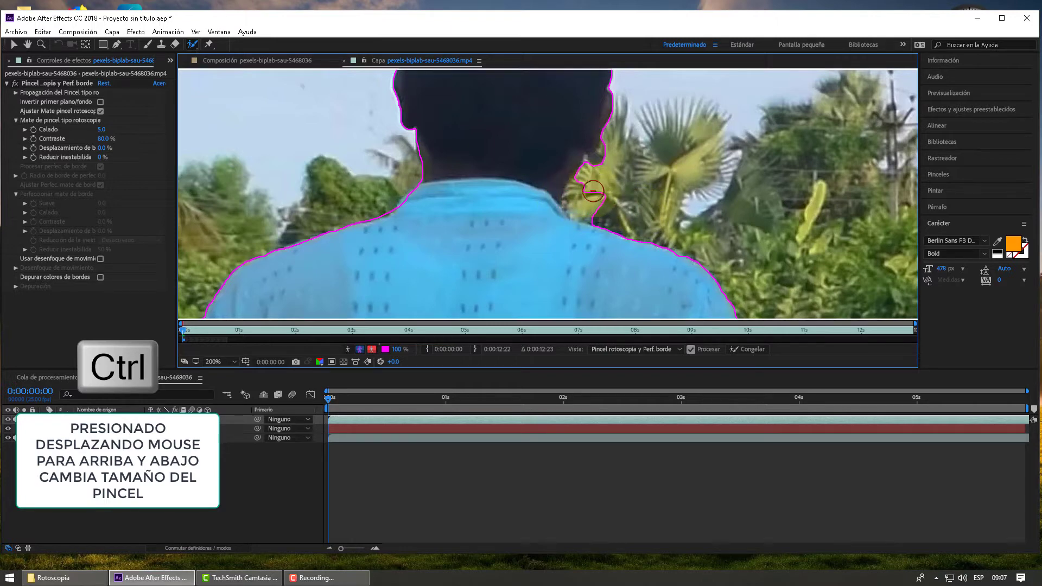
pyautogui.moveTo(588, 180)
pyautogui.mouseDown()
pyautogui.moveTo(585, 206)
pyautogui.moveTo(611, 140)
pyautogui.mouseUp()
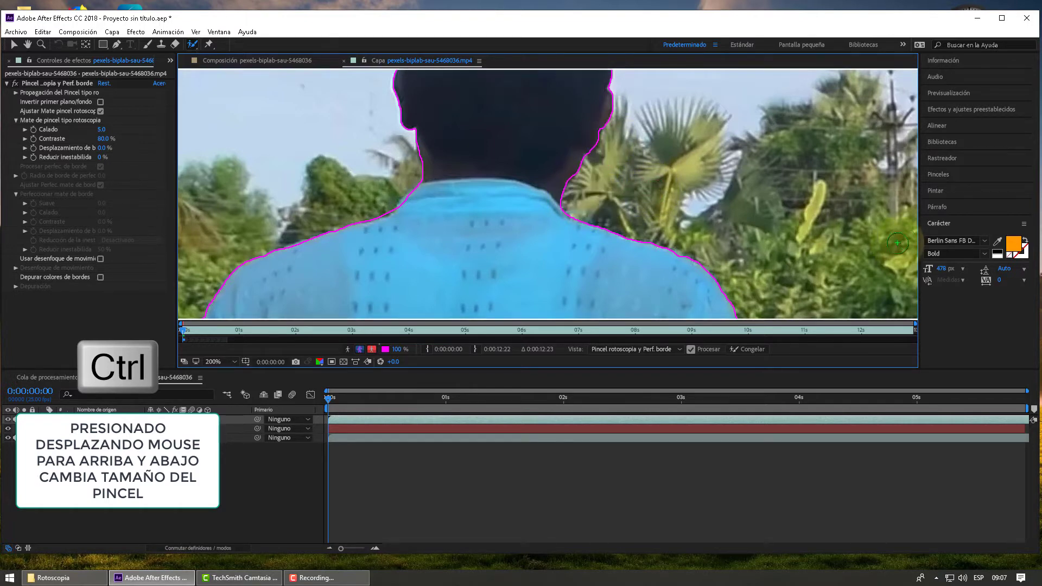
pyautogui.scroll(-1, 707, 226)
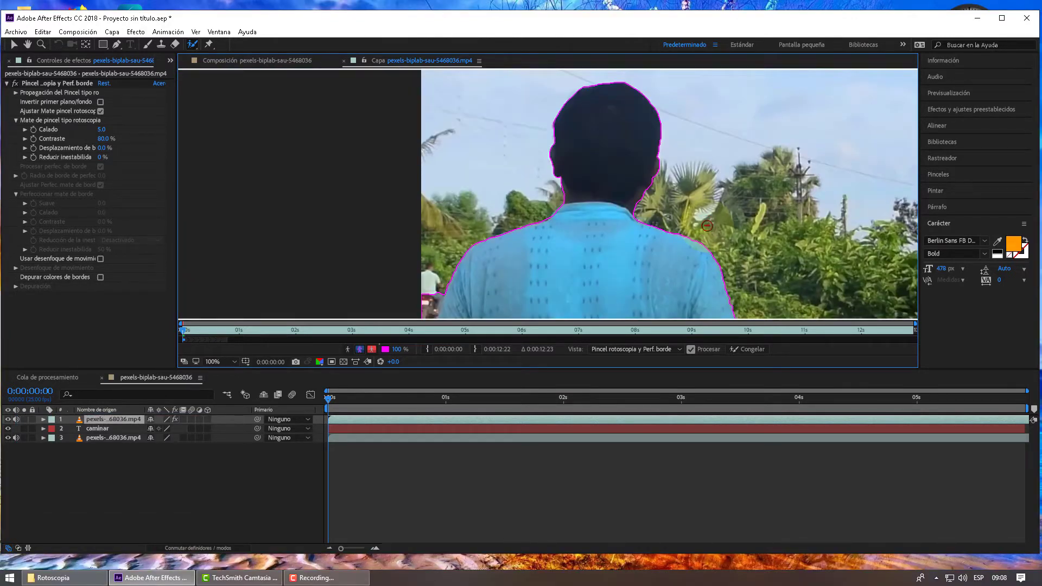
pyautogui.scroll(-2, 708, 227)
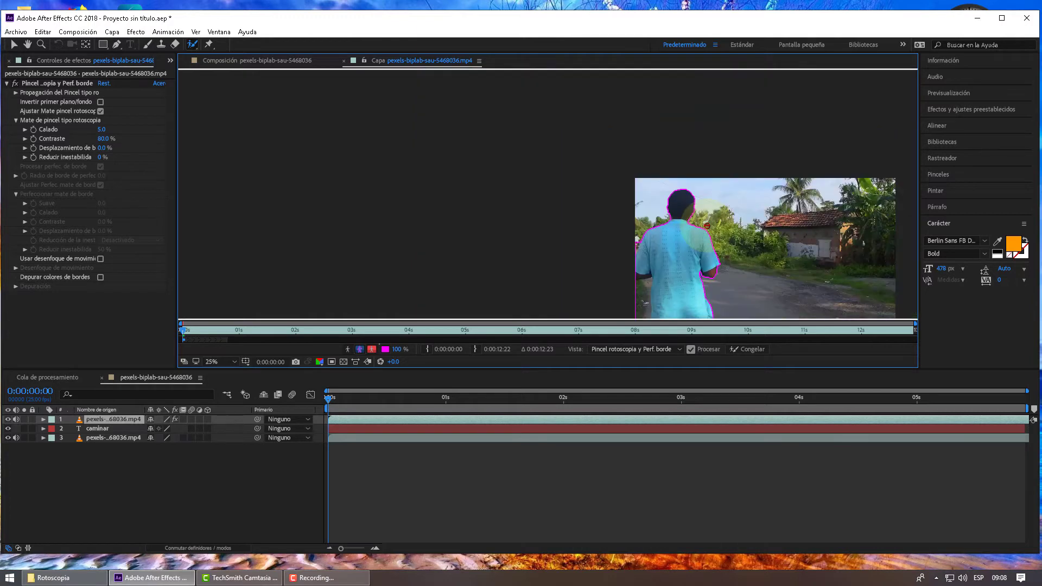
pyautogui.click(27, 44)
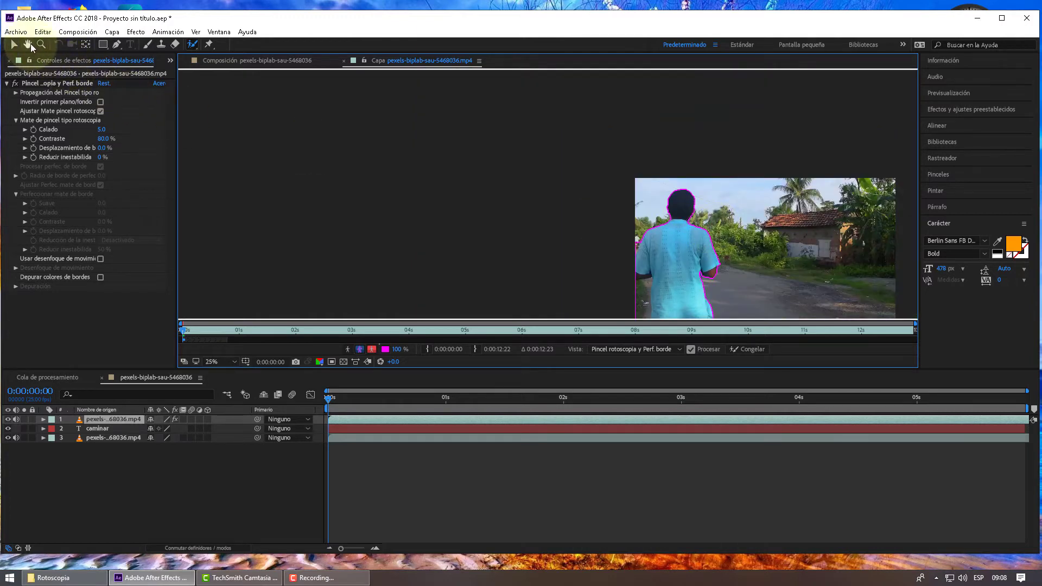
pyautogui.moveTo(786, 266); pyautogui.dragTo(553, 215)
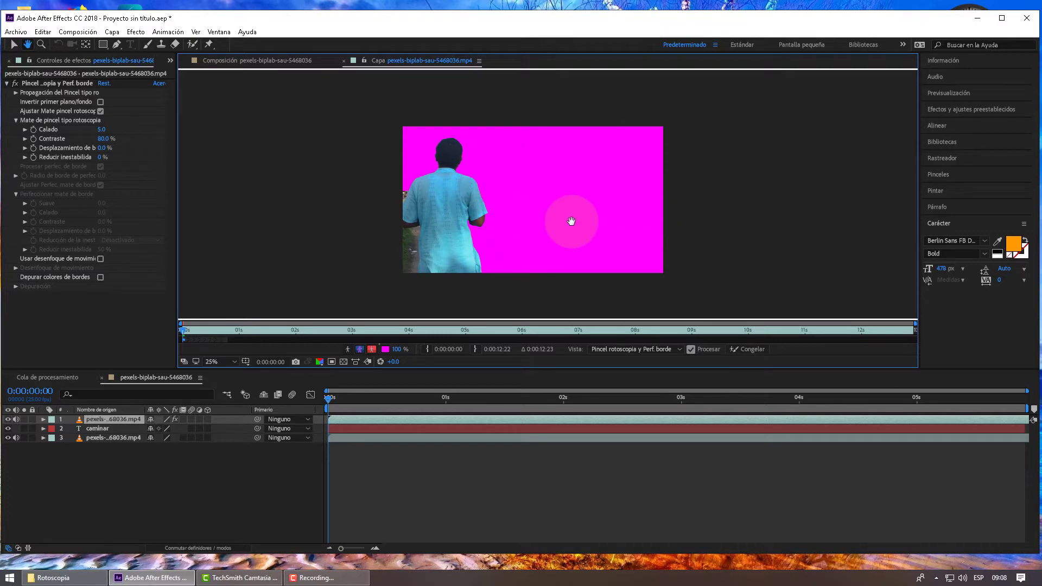
pyautogui.click(192, 44)
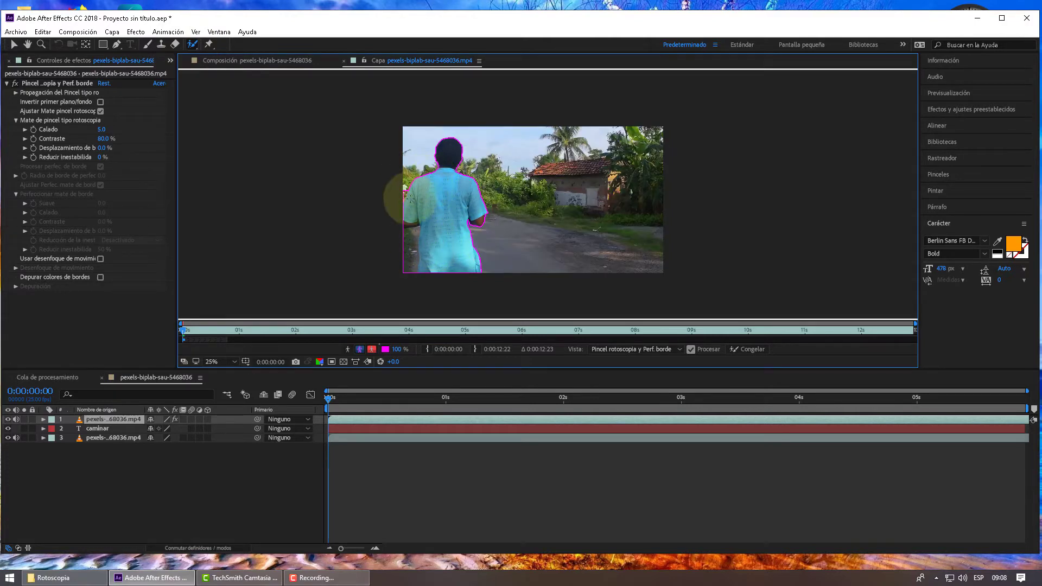
pyautogui.scroll(1, 398, 236)
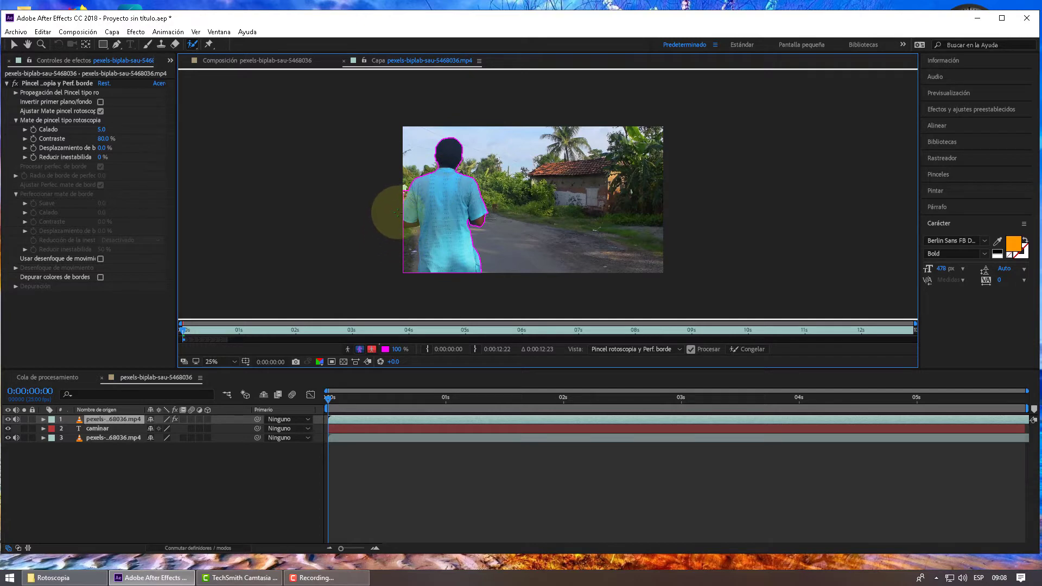
pyautogui.scroll(3, 396, 209)
pyautogui.scroll(1, 395, 198)
pyautogui.scroll(1, 400, 198)
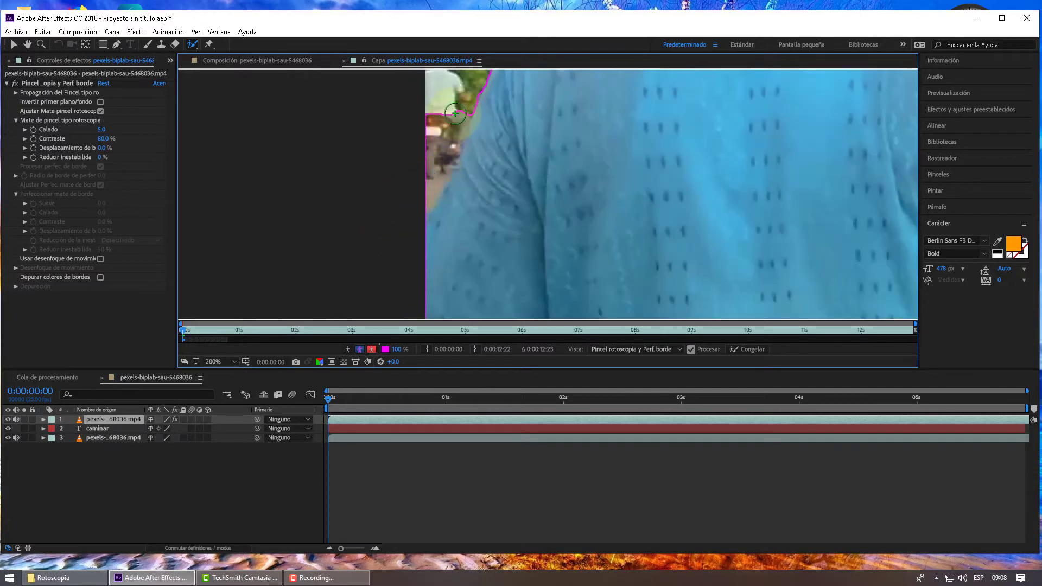
# Alt-paint subtract strokes along the man's left edge and over the roadside strip beside him
pyautogui.moveTo(463, 105); pyautogui.dragTo(443, 110)
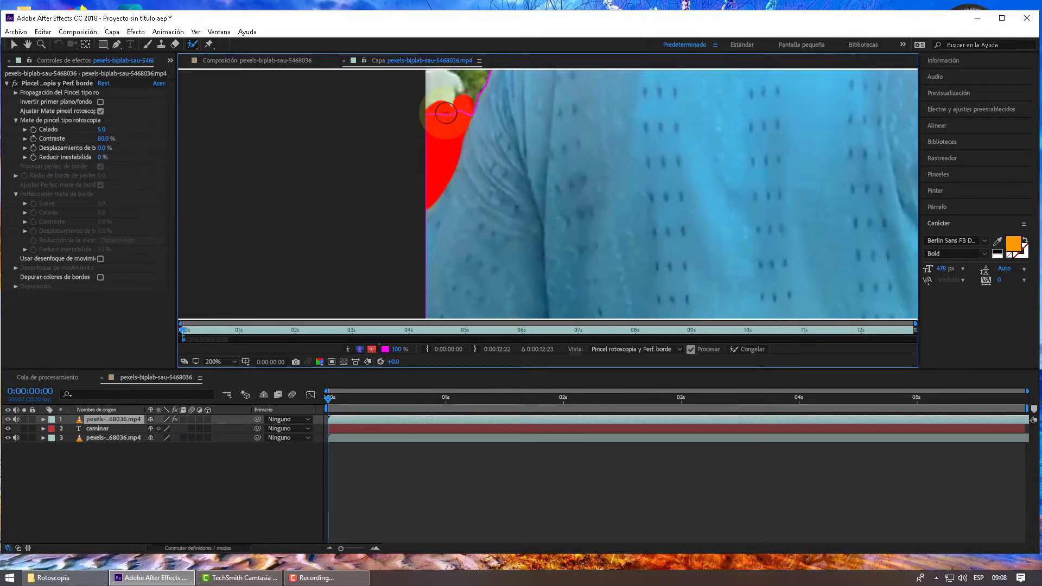
pyautogui.scroll(-3, 551, 208)
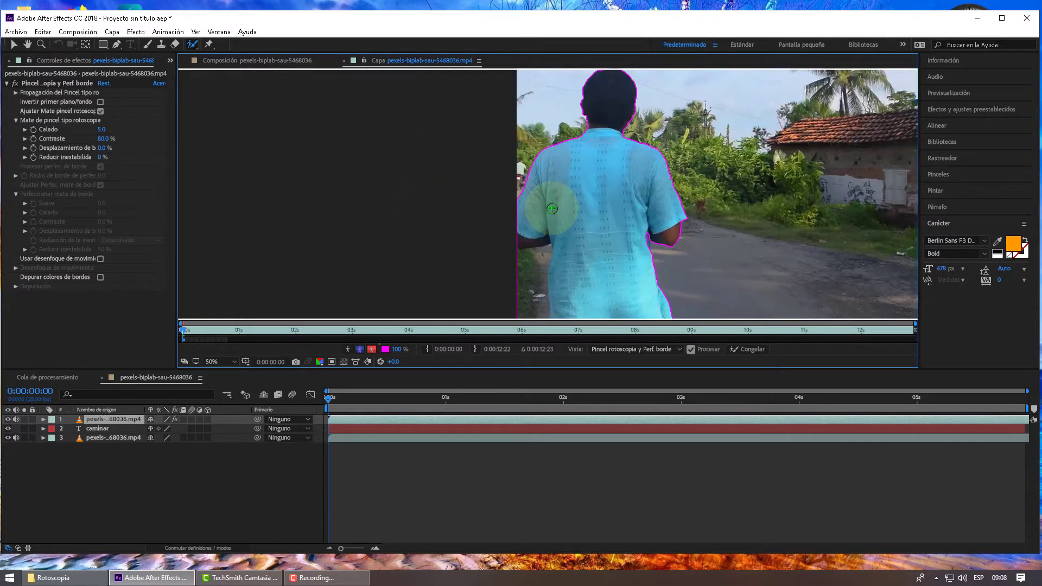
pyautogui.scroll(-2, 543, 217)
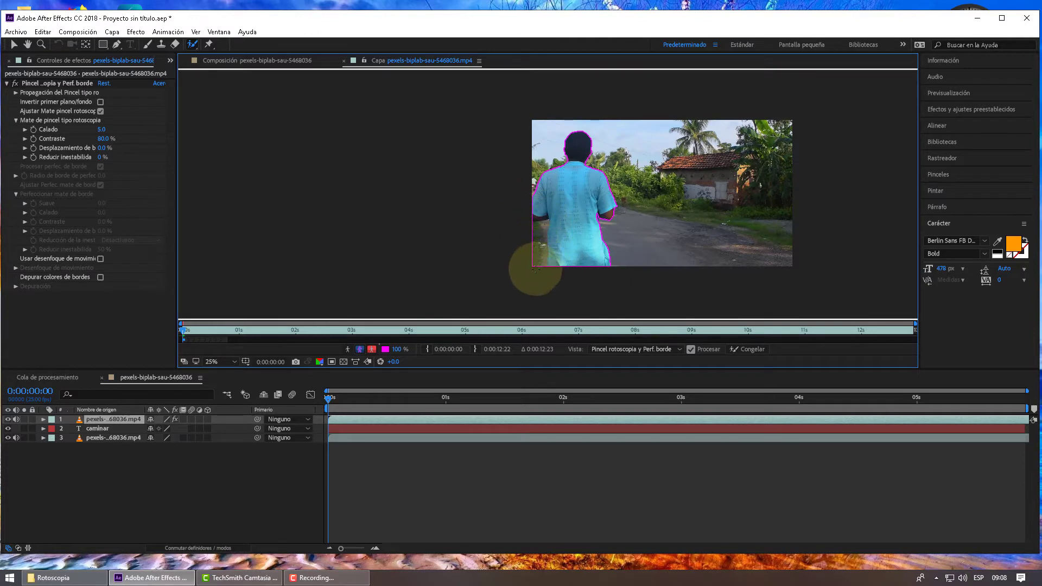
pyautogui.scroll(2, 539, 268)
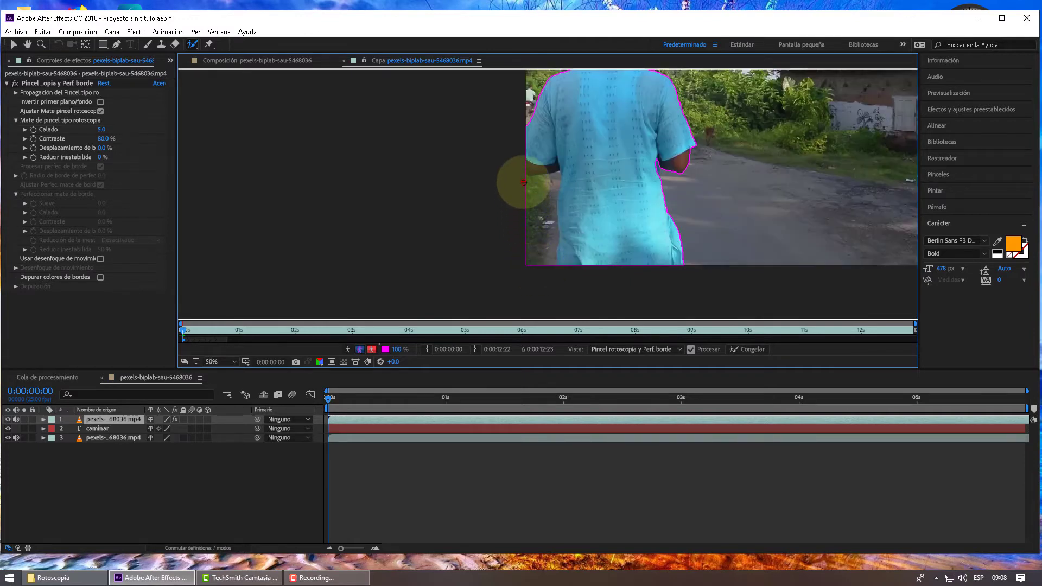
pyautogui.moveTo(520, 175)
pyautogui.mouseDown()
pyautogui.moveTo(552, 175)
pyautogui.moveTo(554, 252)
pyautogui.moveTo(529, 184)
pyautogui.moveTo(551, 177)
pyautogui.moveTo(550, 211)
pyautogui.moveTo(546, 192)
pyautogui.mouseUp()
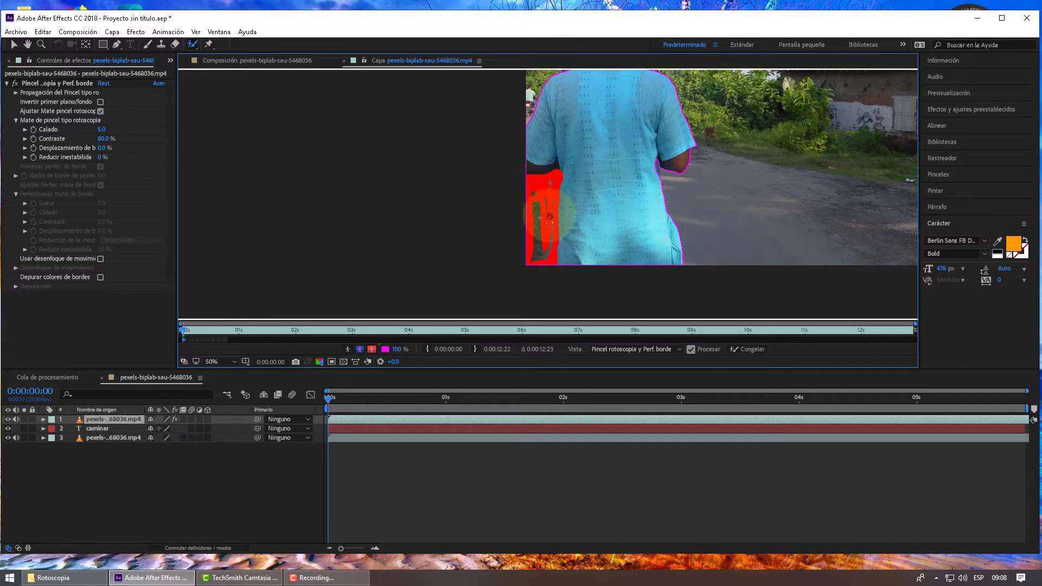
pyautogui.moveTo(542, 253); pyautogui.dragTo(545, 221)
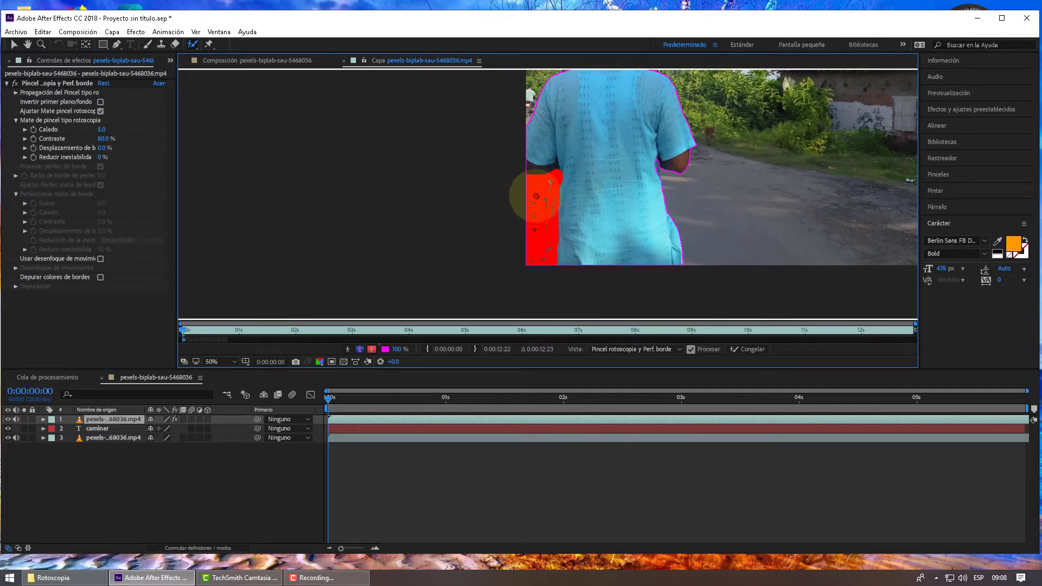
pyautogui.moveTo(537, 196)
pyautogui.mouseDown()
pyautogui.moveTo(538, 260)
pyautogui.moveTo(549, 207)
pyautogui.moveTo(540, 189)
pyautogui.moveTo(539, 221)
pyautogui.mouseUp()
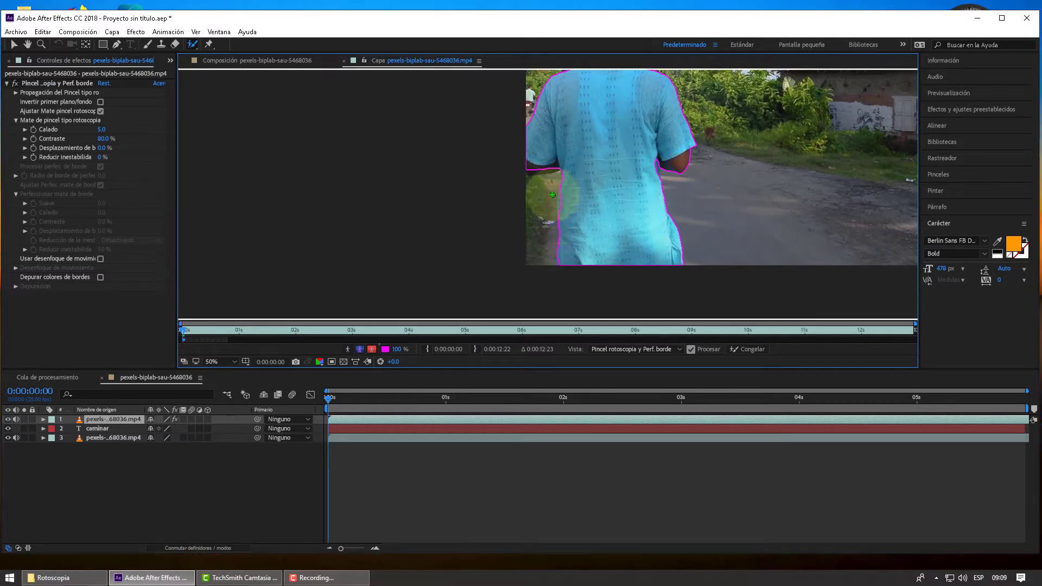
# Paint foreground strokes over the man's left arm and the shirt's left edge to restore them
pyautogui.scroll(2, 547, 169)
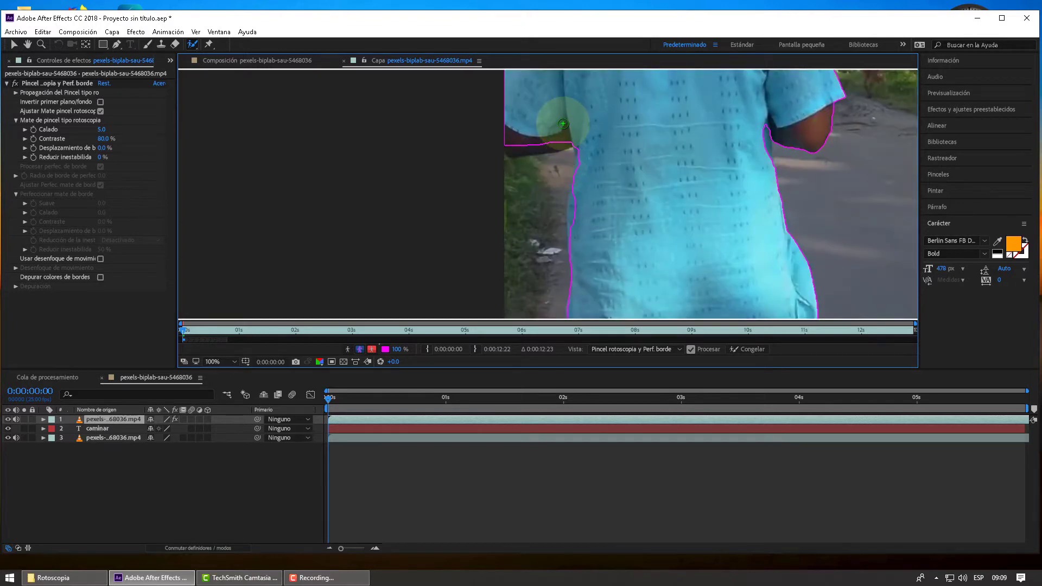
pyautogui.moveTo(571, 141); pyautogui.dragTo(510, 146)
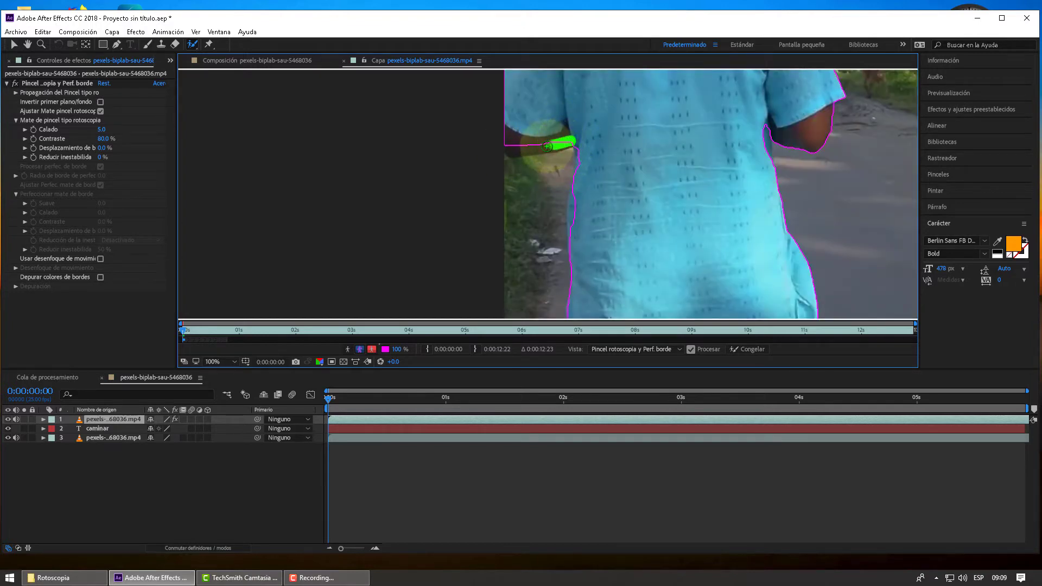
pyautogui.moveTo(509, 147); pyautogui.dragTo(509, 146)
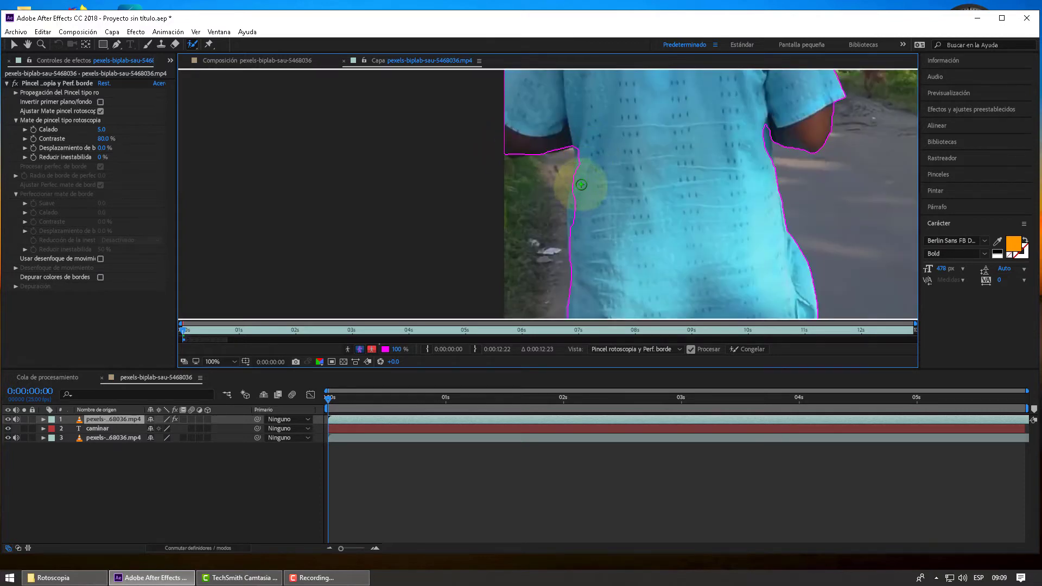
pyautogui.moveTo(581, 185); pyautogui.dragTo(578, 246)
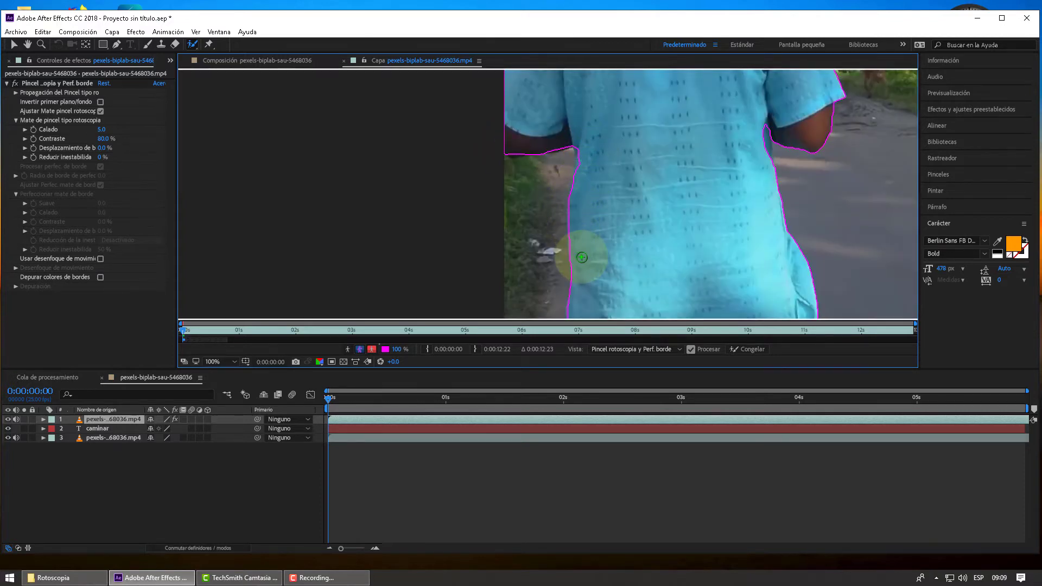
pyautogui.press(',')
pyautogui.press(',')
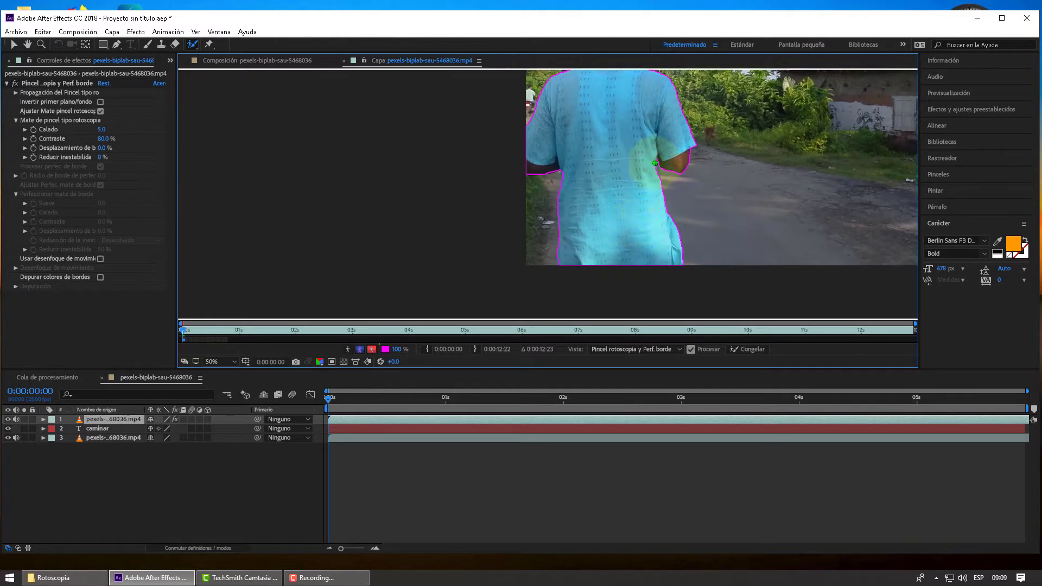
pyautogui.press('.')
pyautogui.press(',')
pyautogui.press(',')
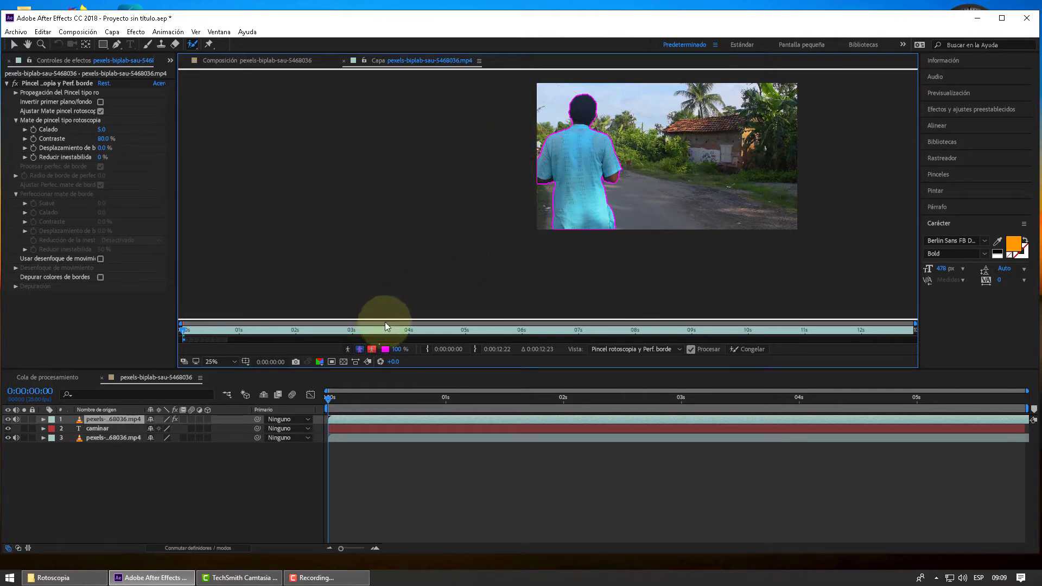
# Fit the whole frame in the Layer view with 'Ajustar al 100%' and step to frame 0:00:00:01
pyautogui.moveTo(332, 401)
pyautogui.mouseDown()
pyautogui.moveTo(346, 400)
pyautogui.moveTo(321, 401)
pyautogui.mouseUp()
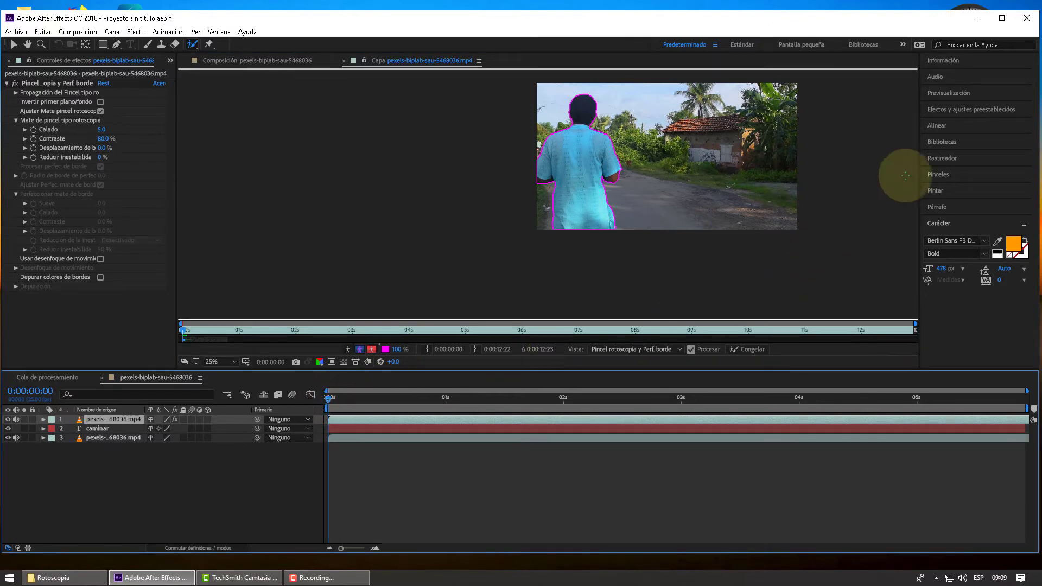
pyautogui.click(945, 94)
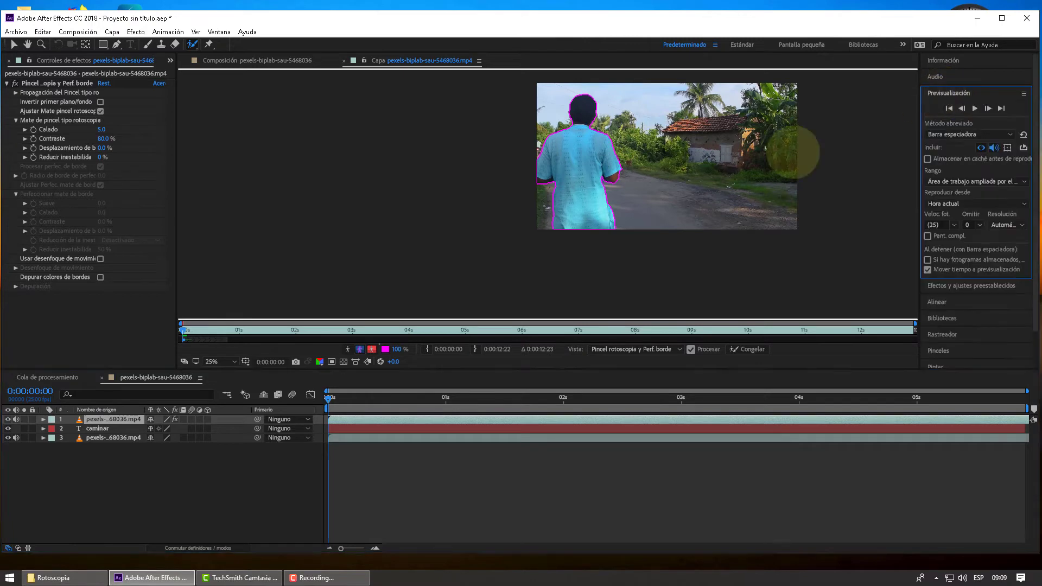
pyautogui.click(235, 361)
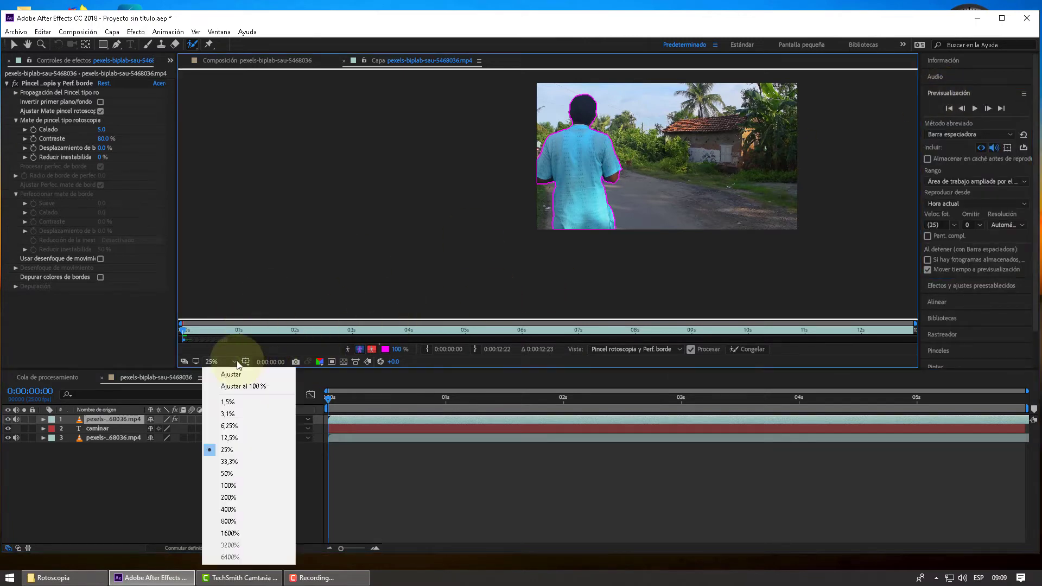
pyautogui.click(250, 386)
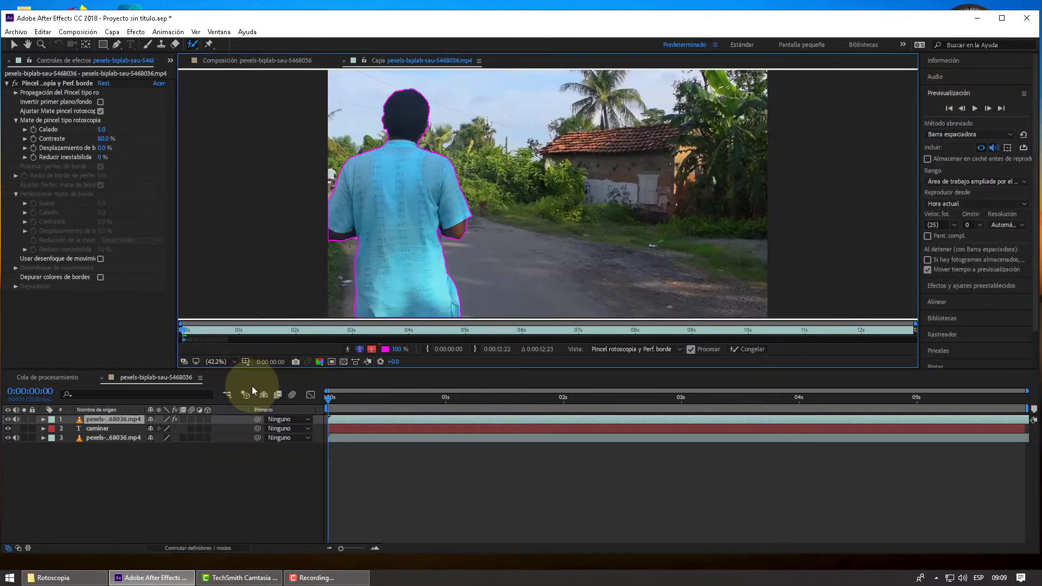
pyautogui.click(989, 112)
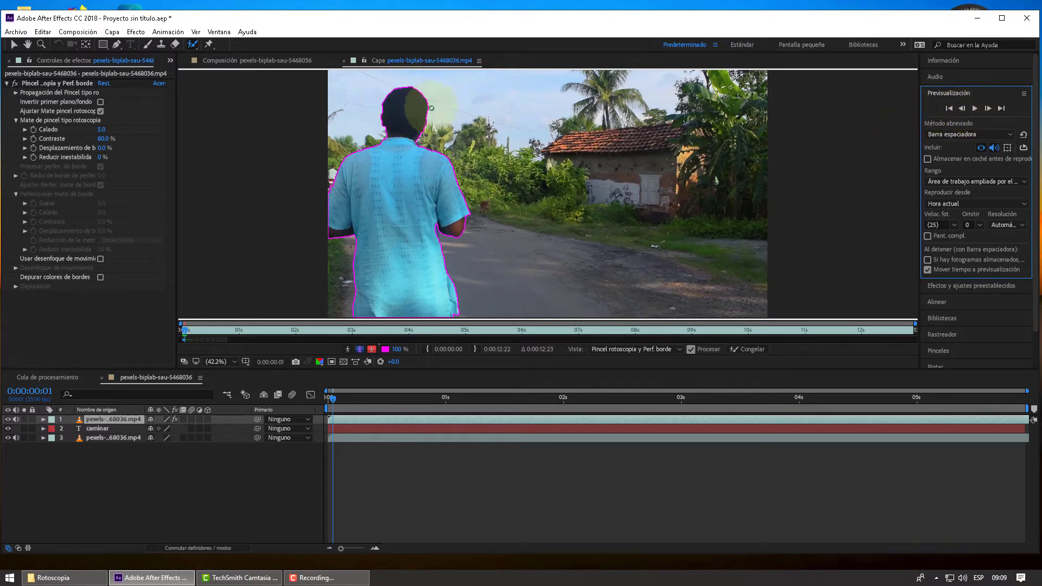
# Step forward frame by frame from frame 1 to frame 16, checking the roto outline
pyautogui.click(988, 109)
pyautogui.click(987, 109)
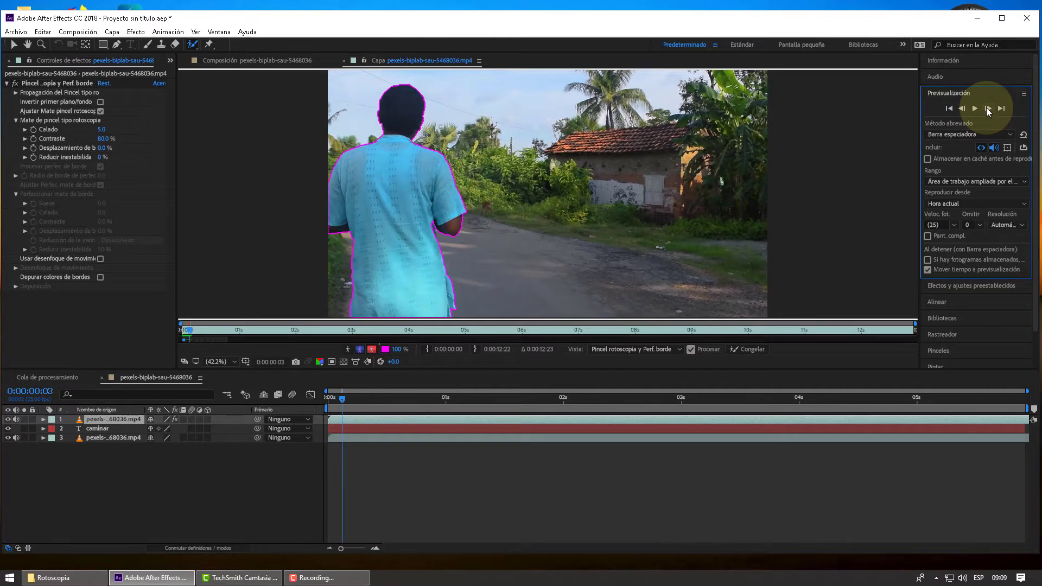
pyautogui.click(987, 108)
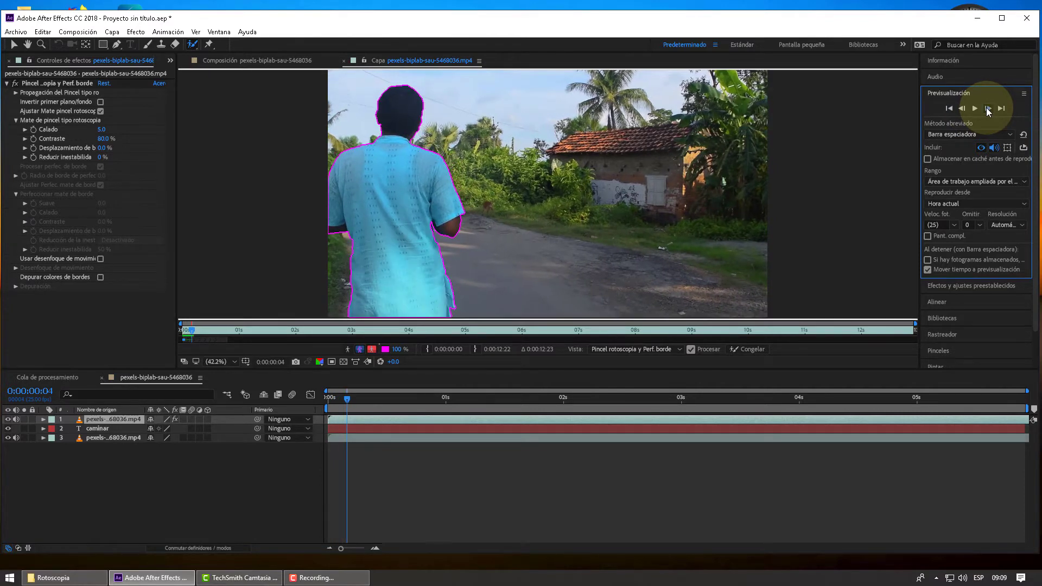
pyautogui.click(987, 109)
pyautogui.click(987, 109)
pyautogui.click(988, 109)
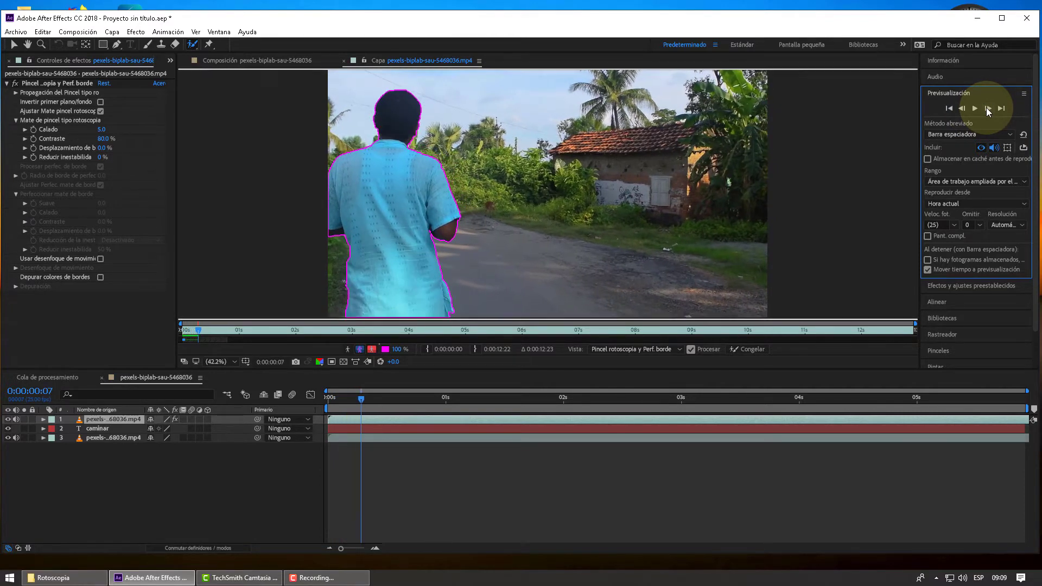
pyautogui.click(987, 109)
pyautogui.click(988, 108)
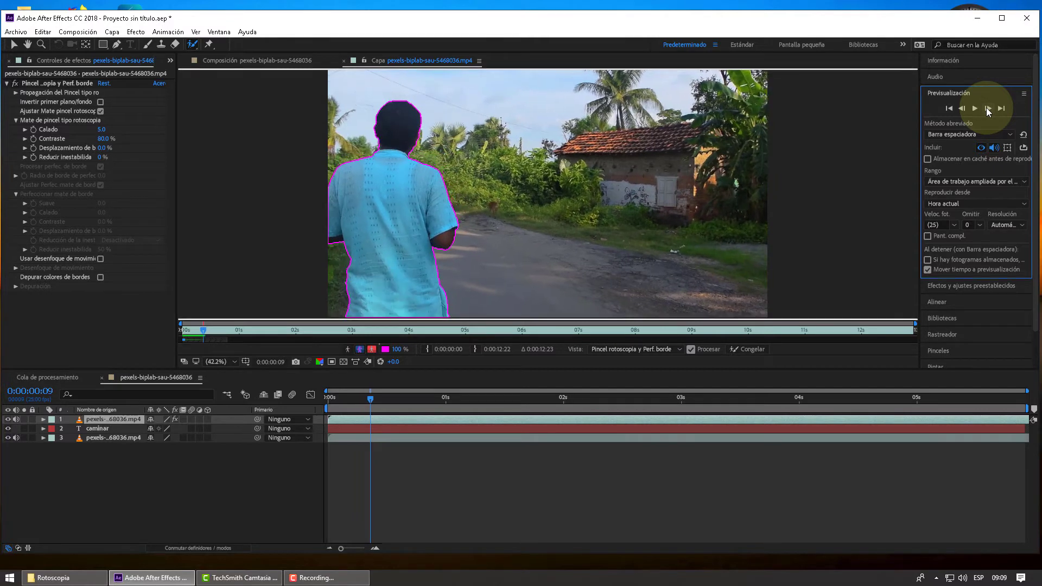
pyautogui.click(987, 109)
pyautogui.click(987, 108)
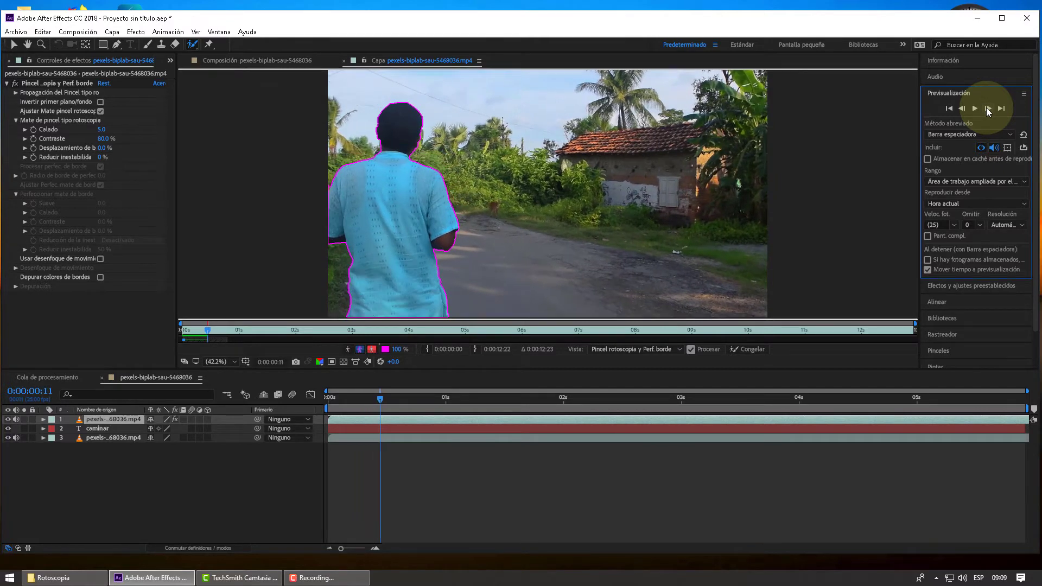
pyautogui.click(988, 109)
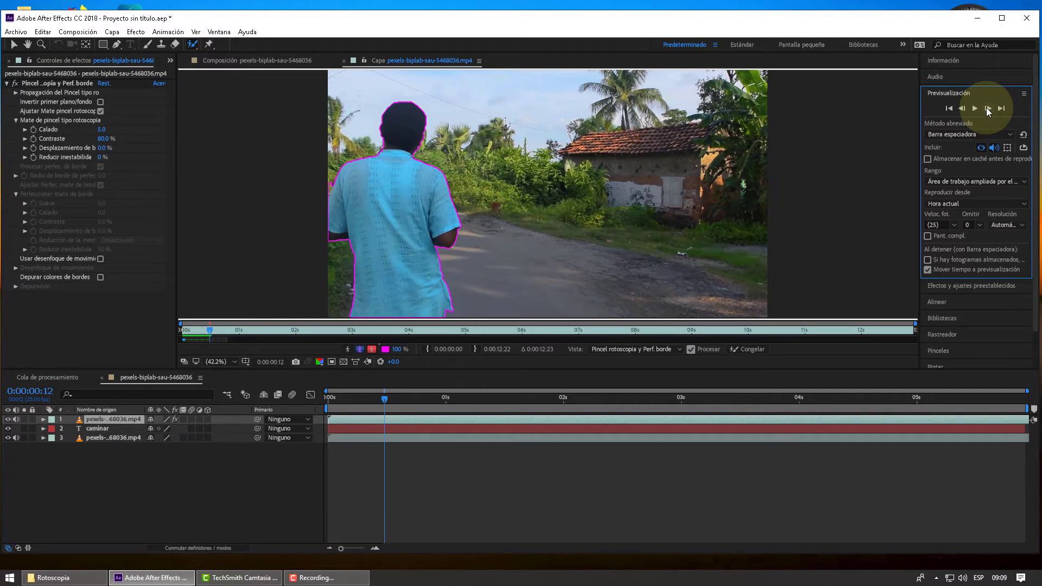
pyautogui.click(988, 109)
pyautogui.click(987, 109)
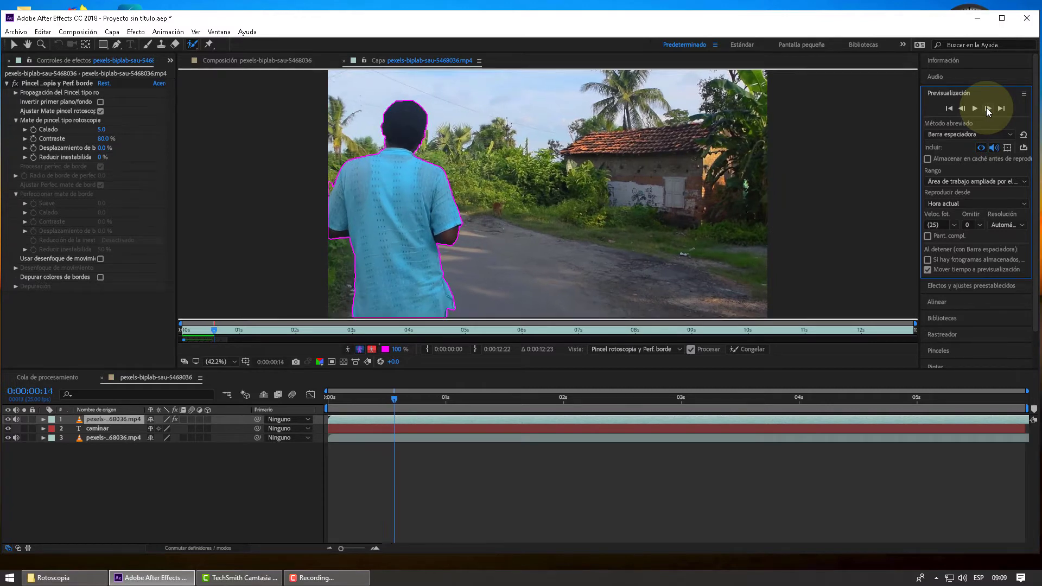
pyautogui.click(987, 109)
pyautogui.click(988, 109)
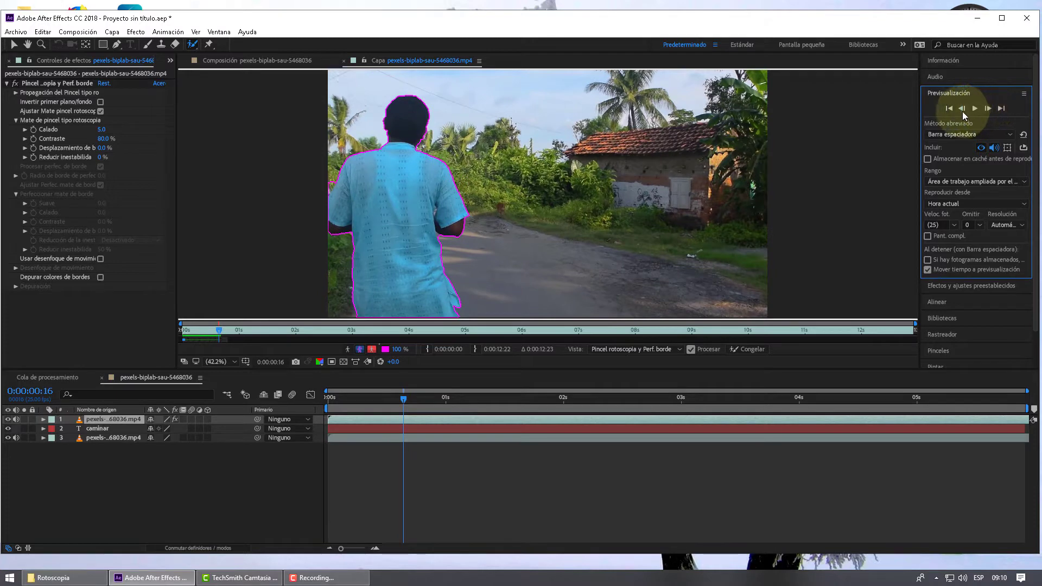
# Step back frame by frame to frame 9, then forward to frame 10
pyautogui.click(962, 112)
pyautogui.click(962, 112)
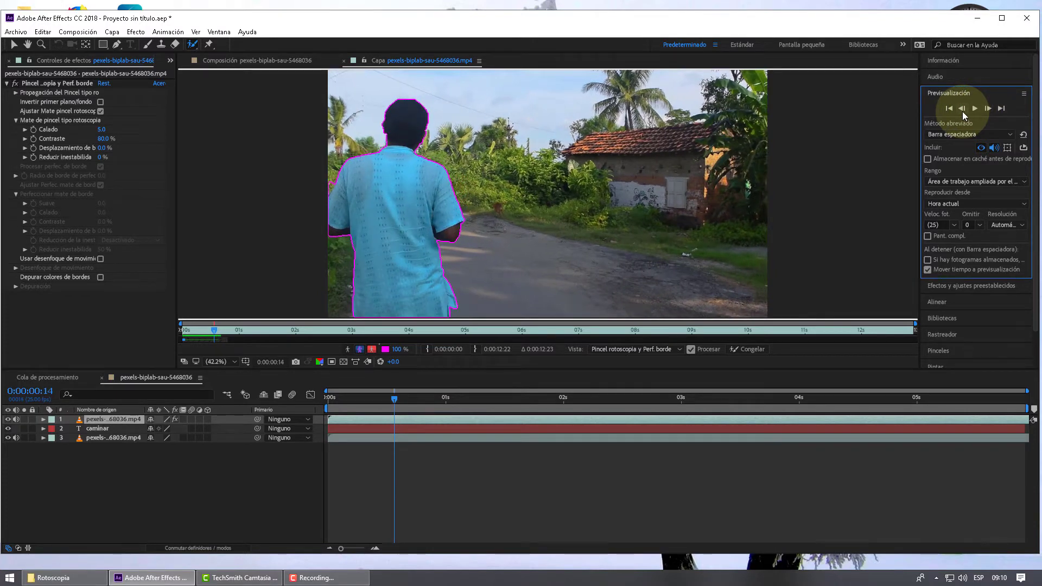
pyautogui.click(962, 112)
pyautogui.click(962, 112)
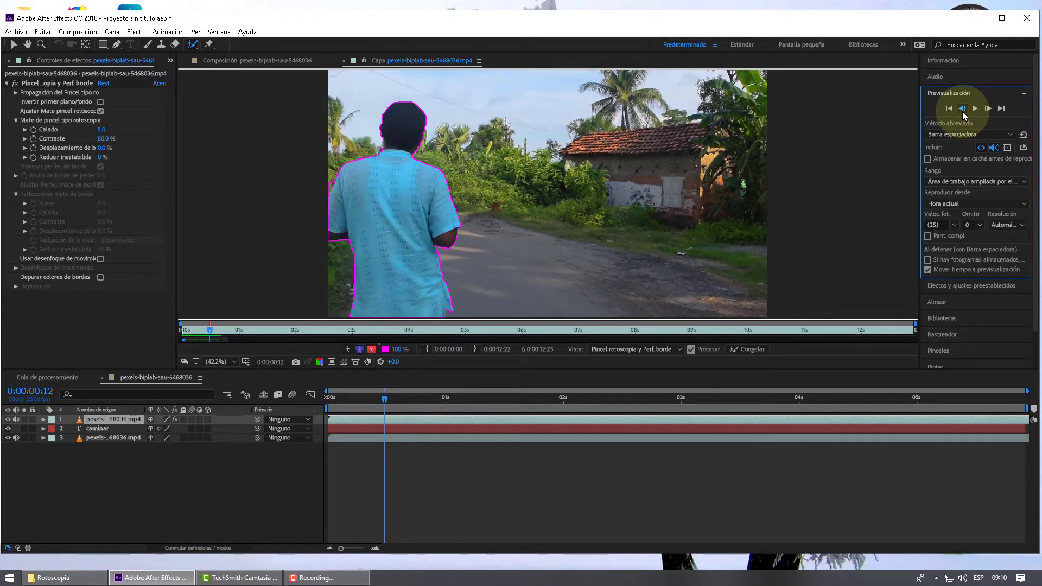
pyautogui.click(962, 112)
pyautogui.click(962, 111)
pyautogui.click(962, 112)
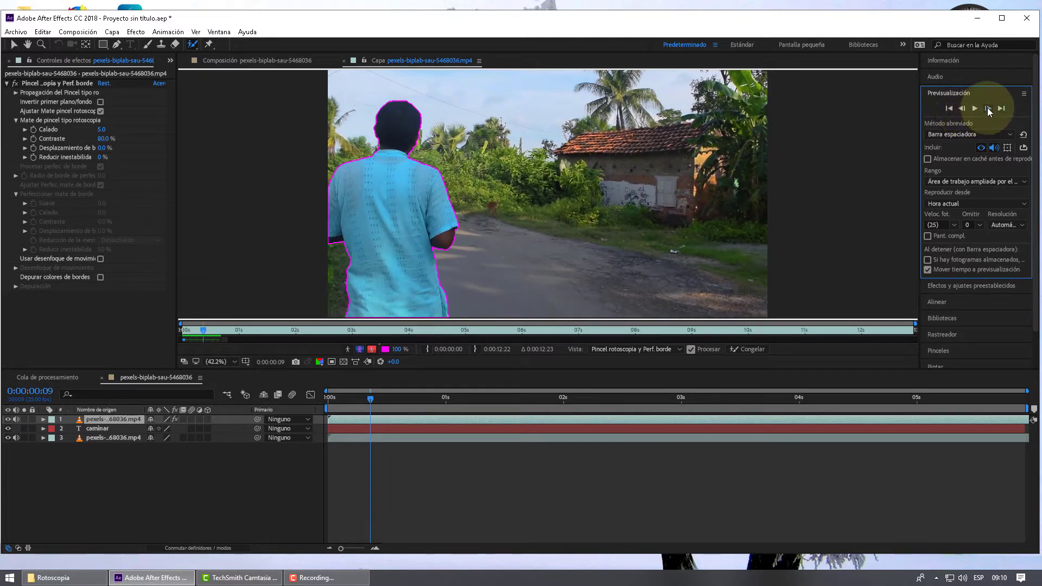
pyautogui.click(988, 110)
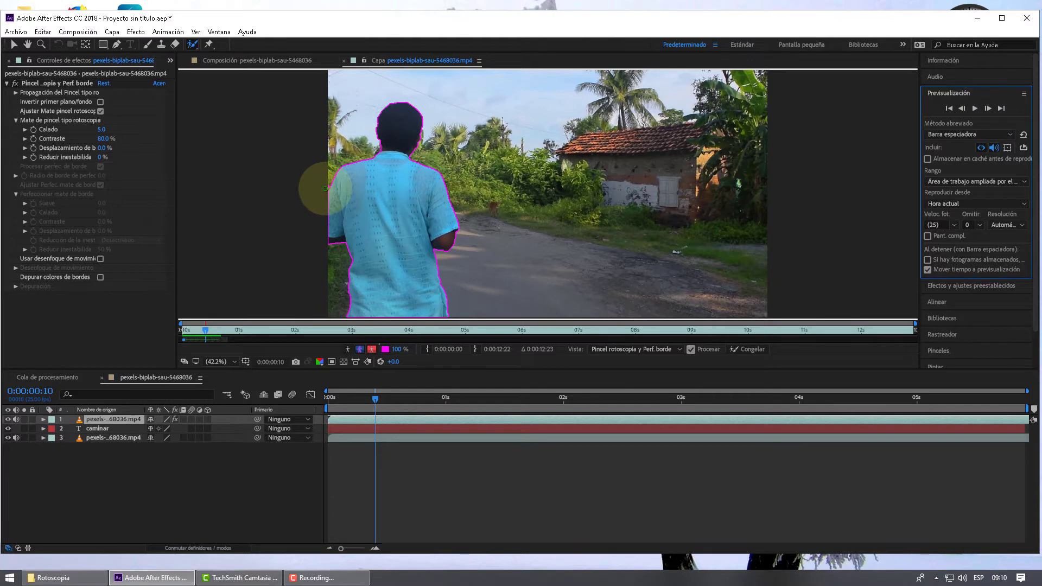
# Zoom in and trim background from the matte along the shirt's left edge on frame 11
pyautogui.scroll(3, 325, 188)
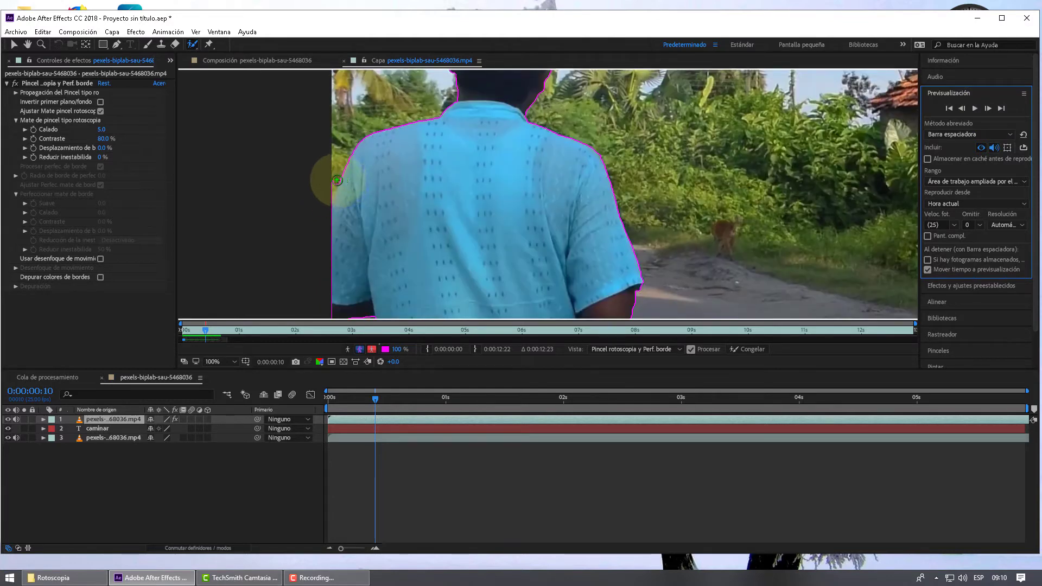
pyautogui.click(315, 209)
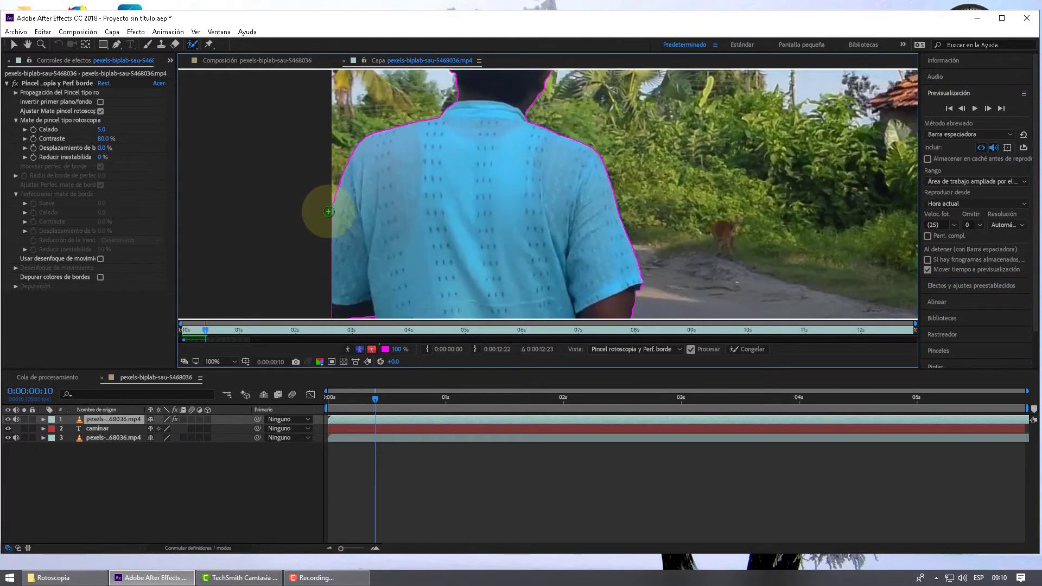
pyautogui.click(987, 109)
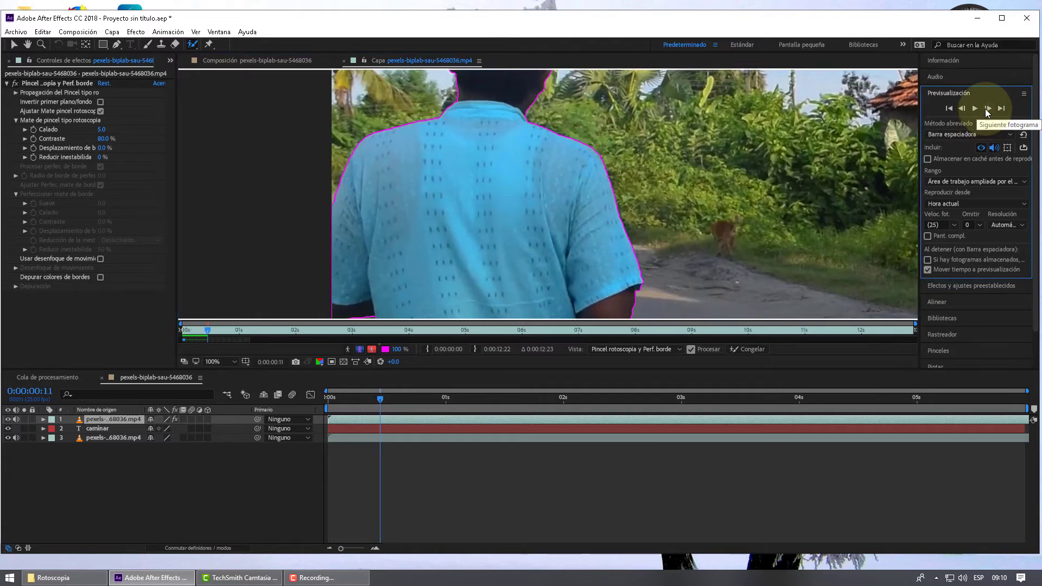
pyautogui.moveTo(344, 192); pyautogui.dragTo(320, 215)
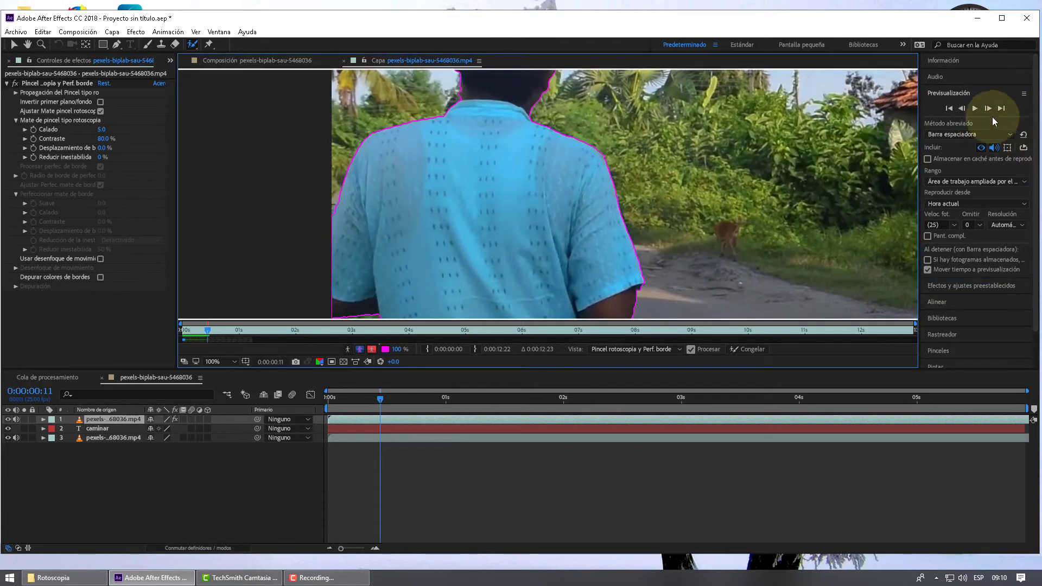
# On frame 12, subtract background and re-add the shirt's left edge, then advance to frame 13
pyautogui.click(988, 108)
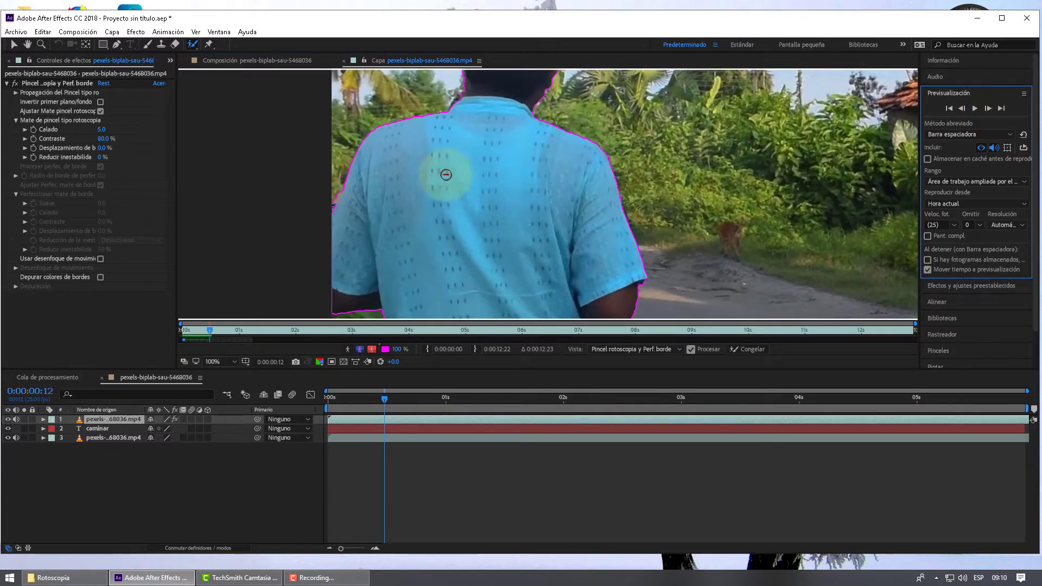
pyautogui.moveTo(340, 185); pyautogui.dragTo(321, 216)
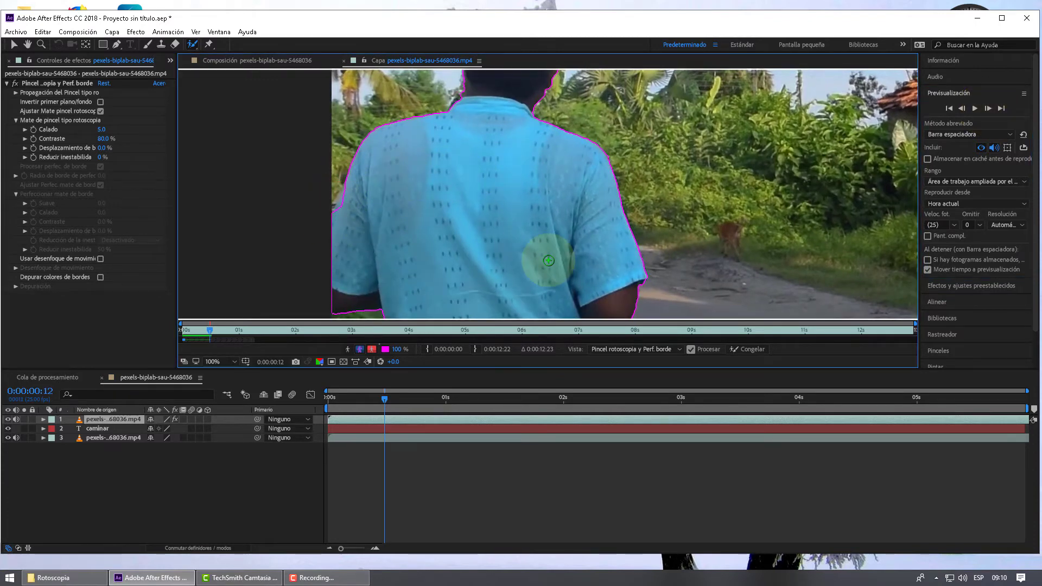
pyautogui.moveTo(355, 185); pyautogui.dragTo(336, 236)
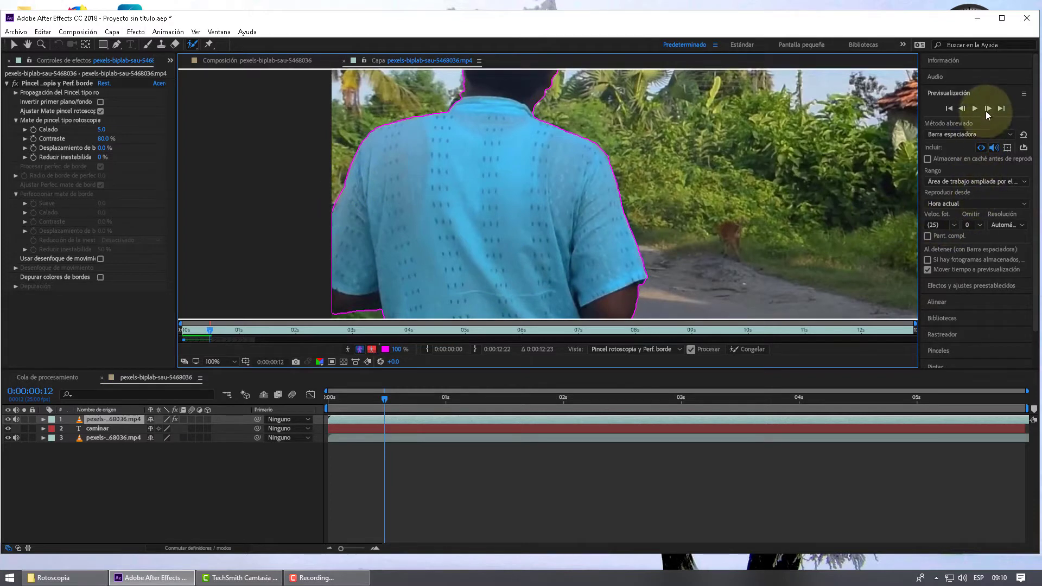
pyautogui.click(988, 109)
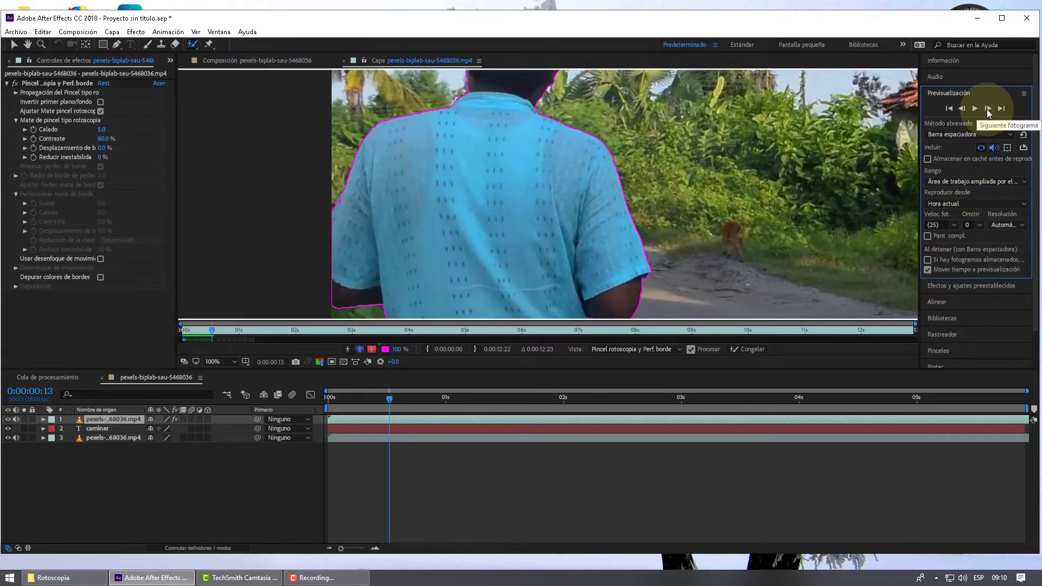
pyautogui.scroll(-2, 671, 236)
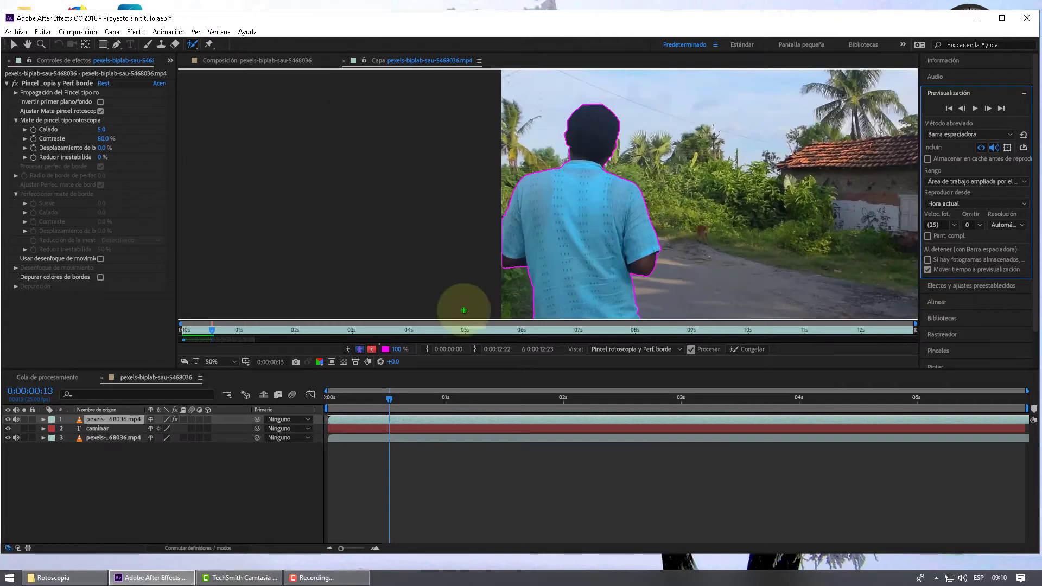
# Fit the whole frame in view and propagate the outline forward from frame 14 to frame 21
pyautogui.click(235, 361)
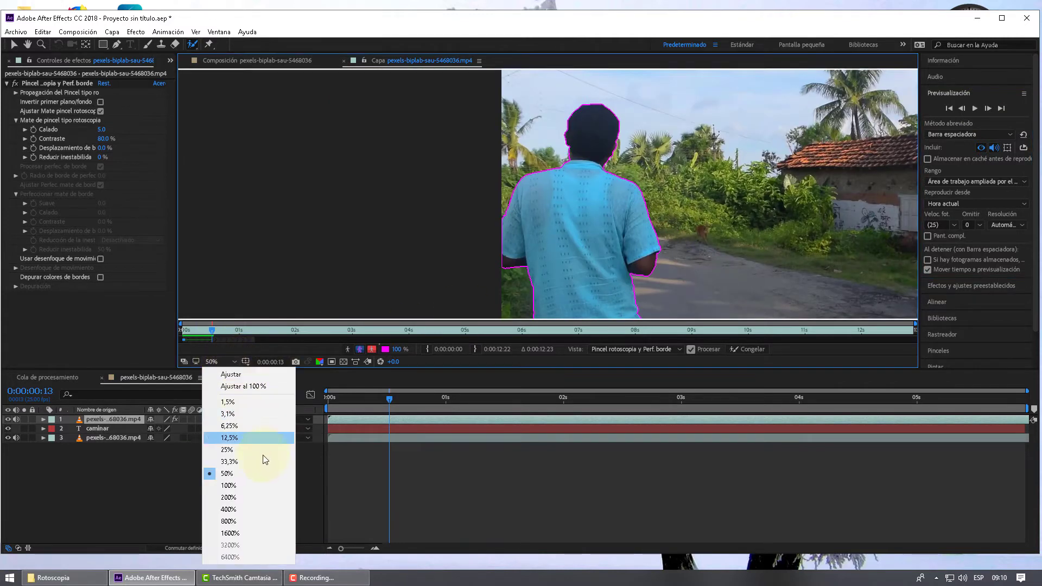
pyautogui.click(256, 387)
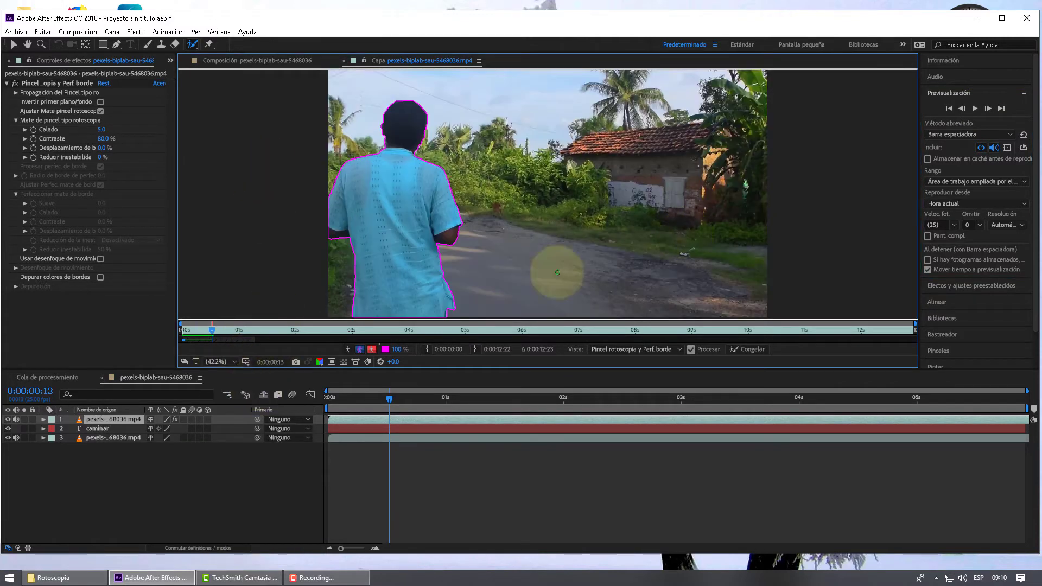
pyautogui.click(988, 109)
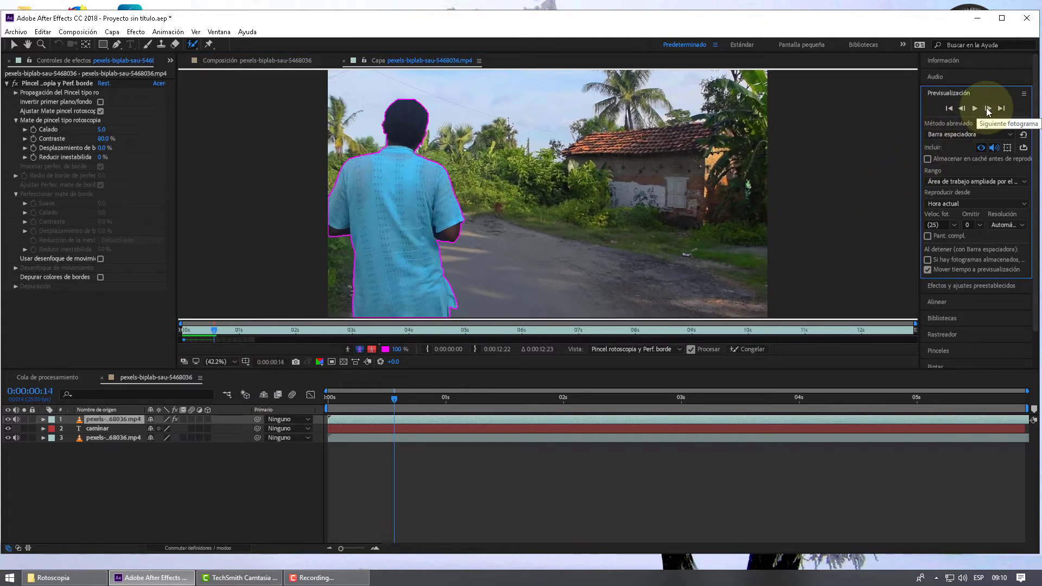
pyautogui.click(988, 109)
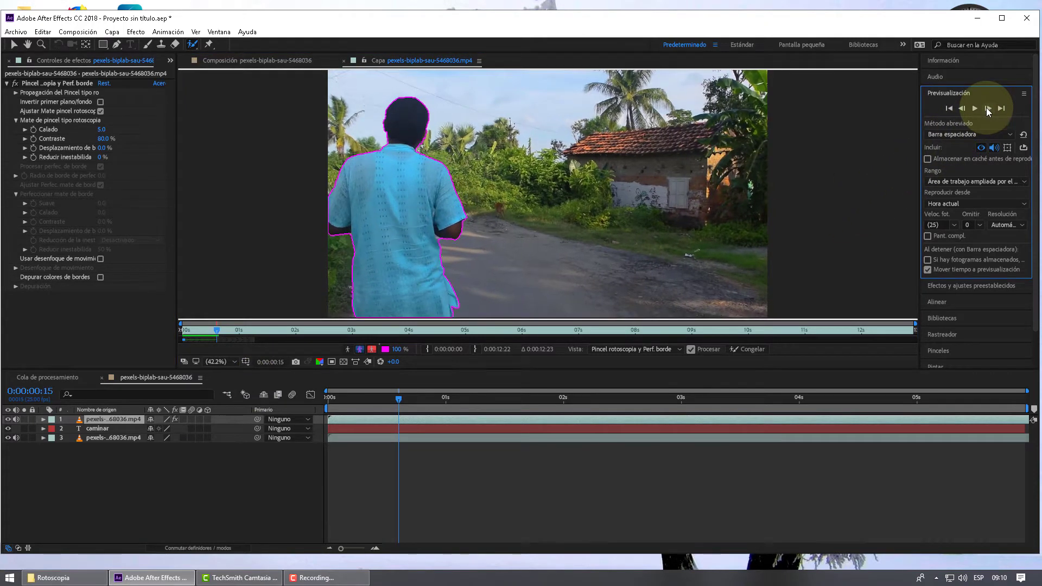
pyautogui.click(988, 109)
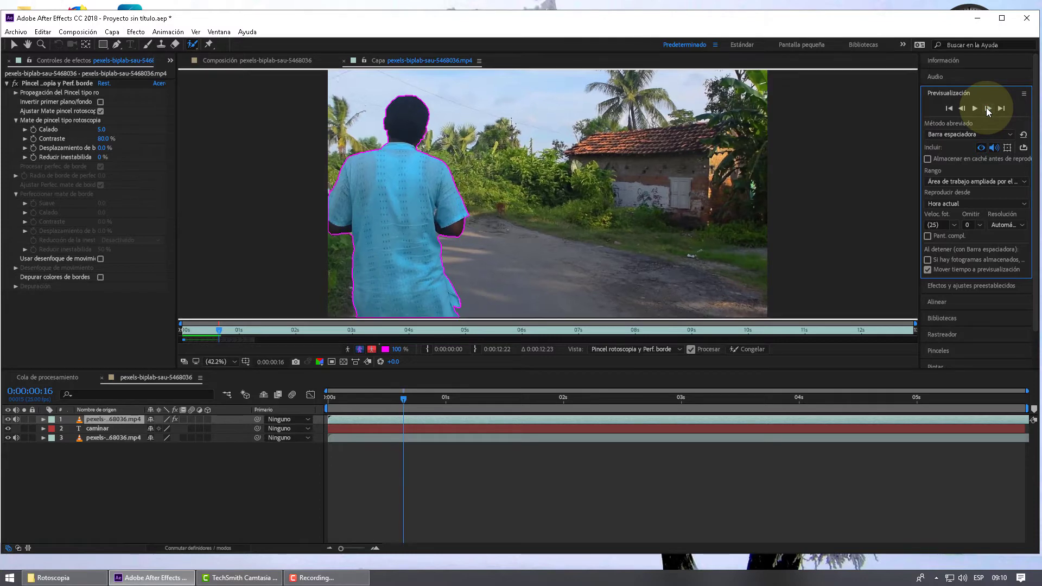
pyautogui.click(988, 109)
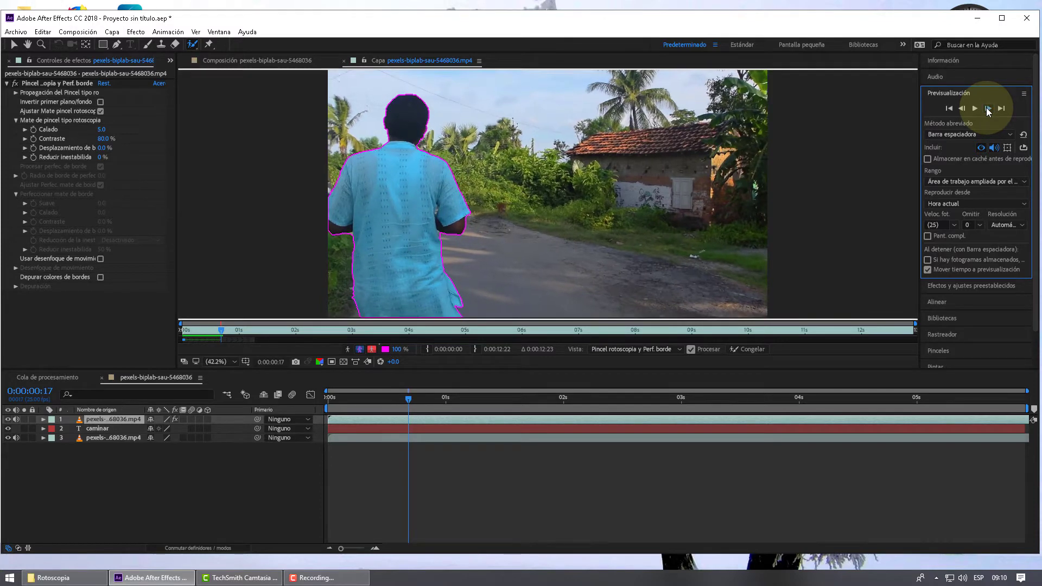
pyautogui.click(988, 109)
pyautogui.click(988, 109)
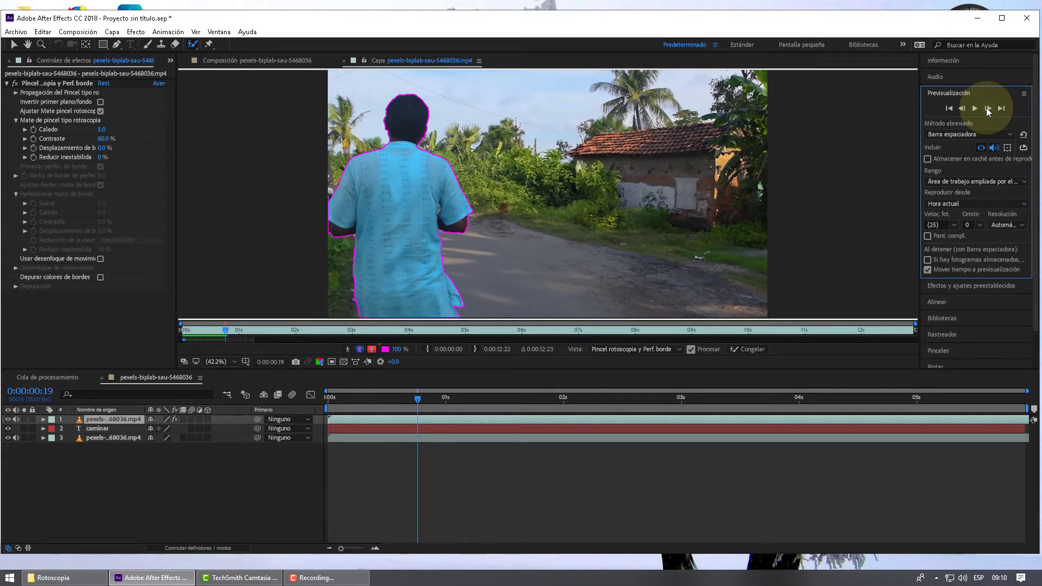
pyautogui.click(989, 109)
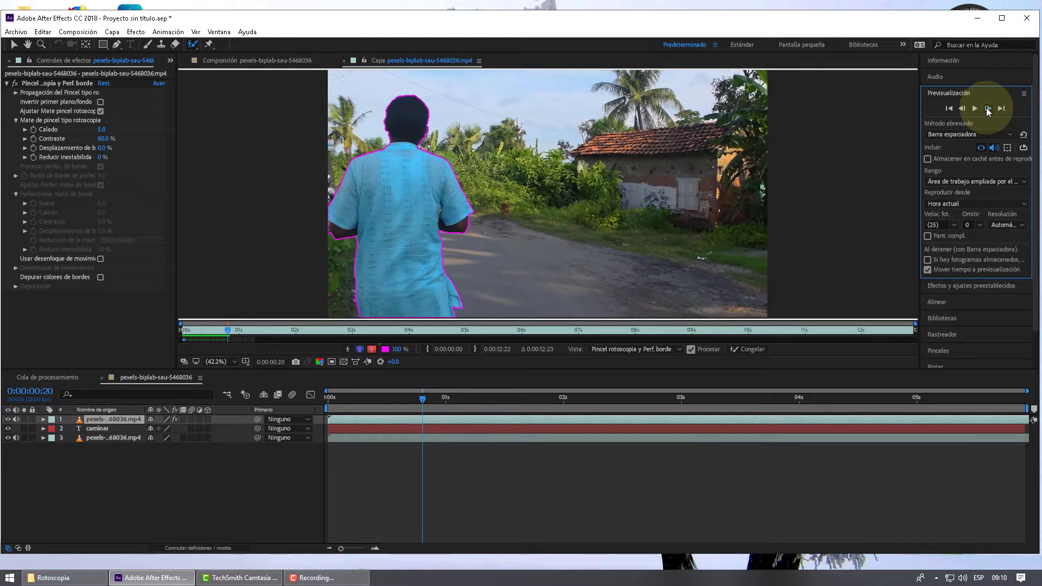
pyautogui.click(989, 109)
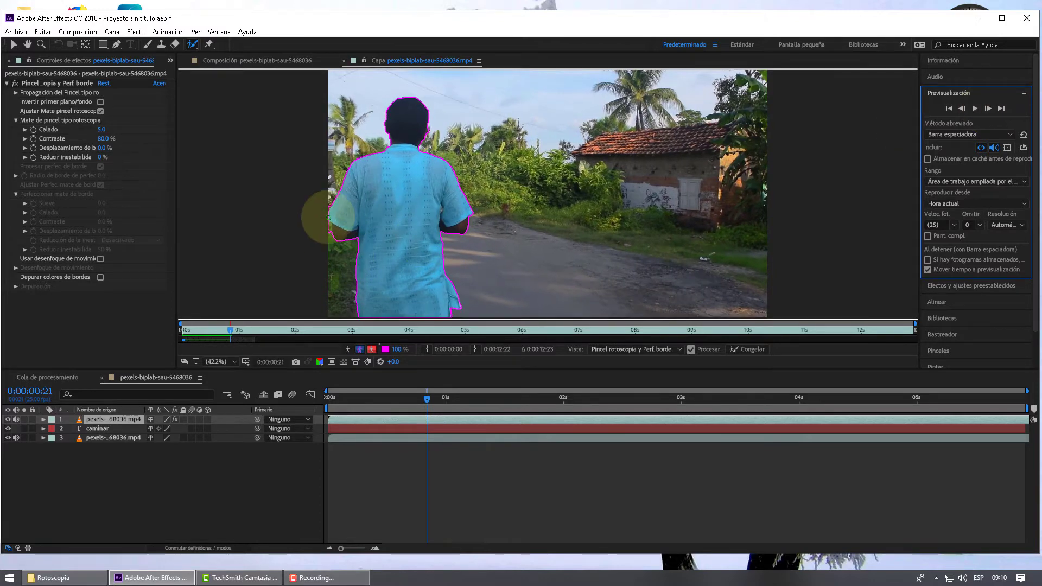
# Zoom in to inspect the left edge, refit with 'Ajustar hasta 100%', and advance to 0:00:00:24
pyautogui.scroll(3, 323, 218)
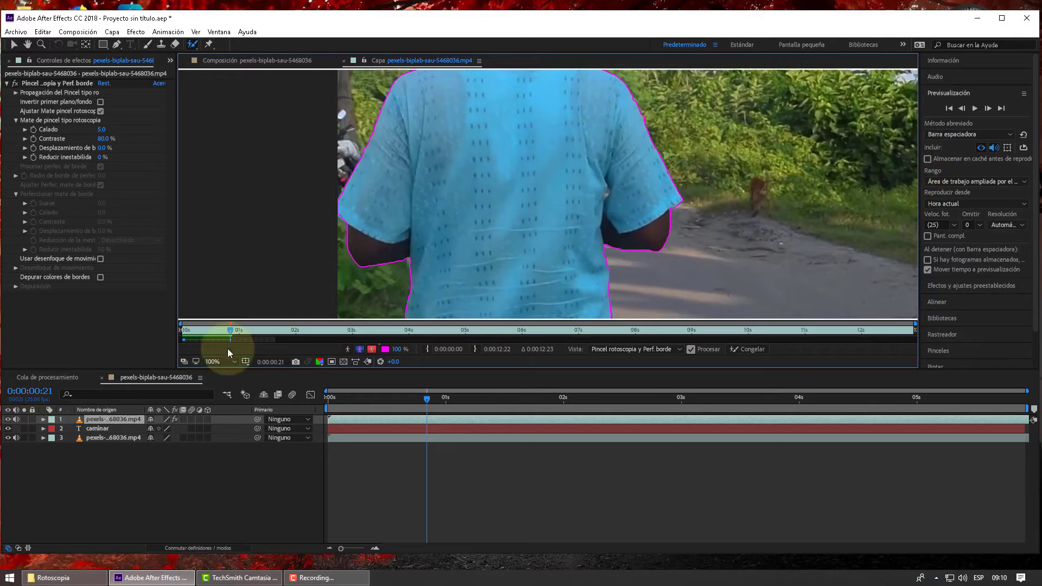
pyautogui.click(233, 362)
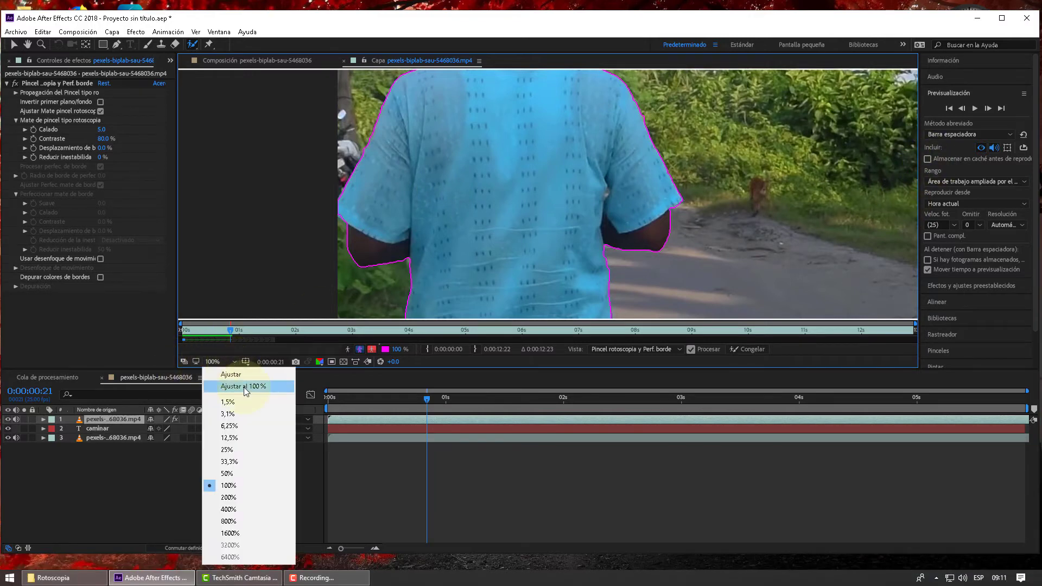
pyautogui.click(242, 380)
pyautogui.click(988, 108)
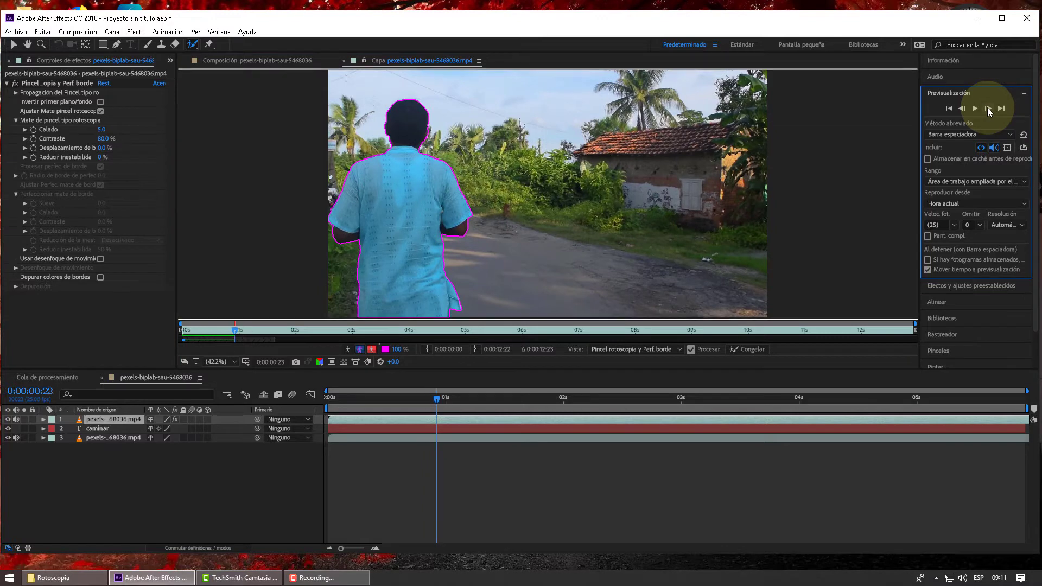
pyautogui.click(988, 109)
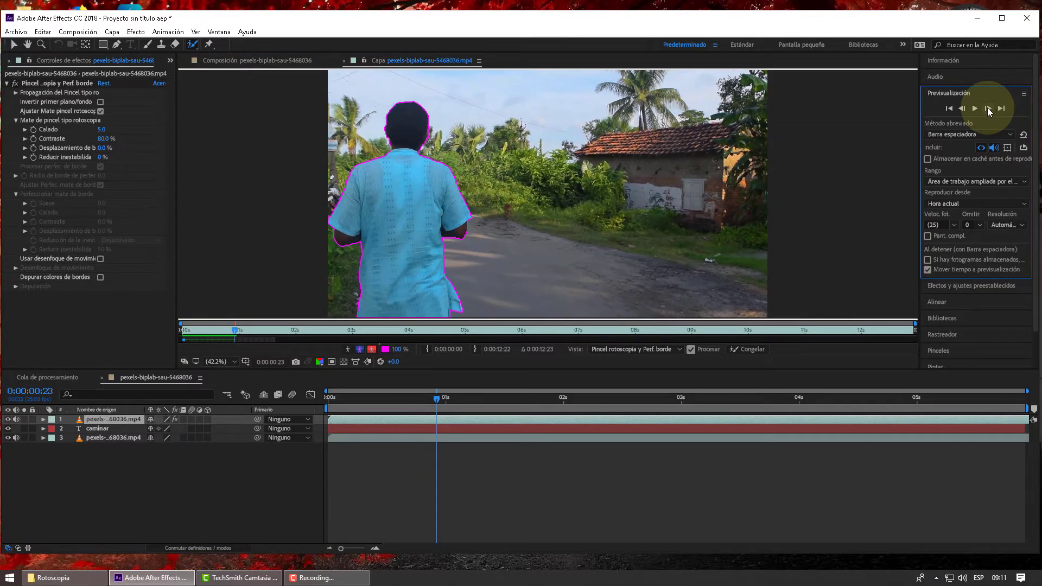
pyautogui.scroll(1, 326, 231)
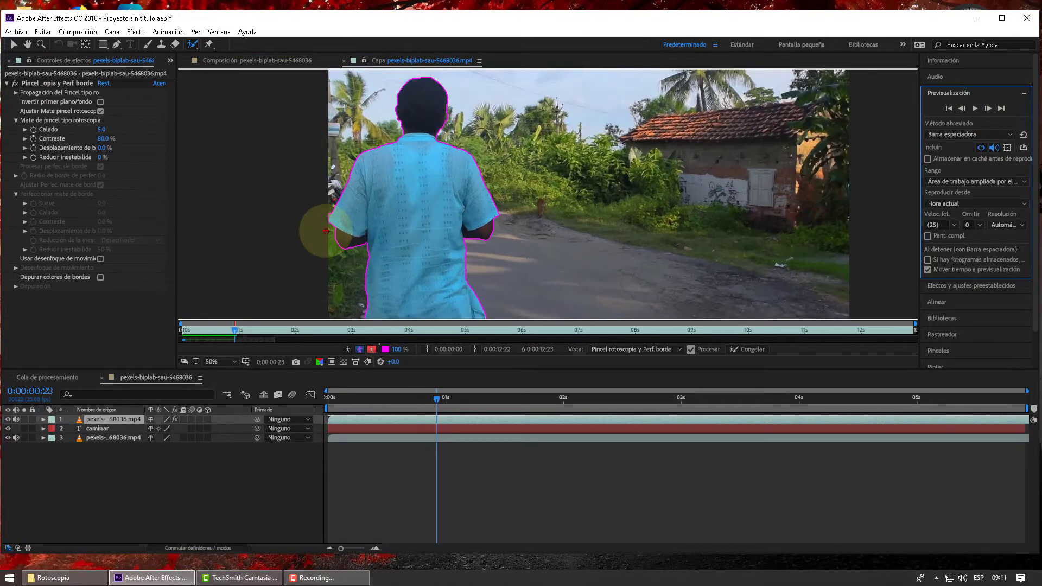
pyautogui.scroll(4, 326, 231)
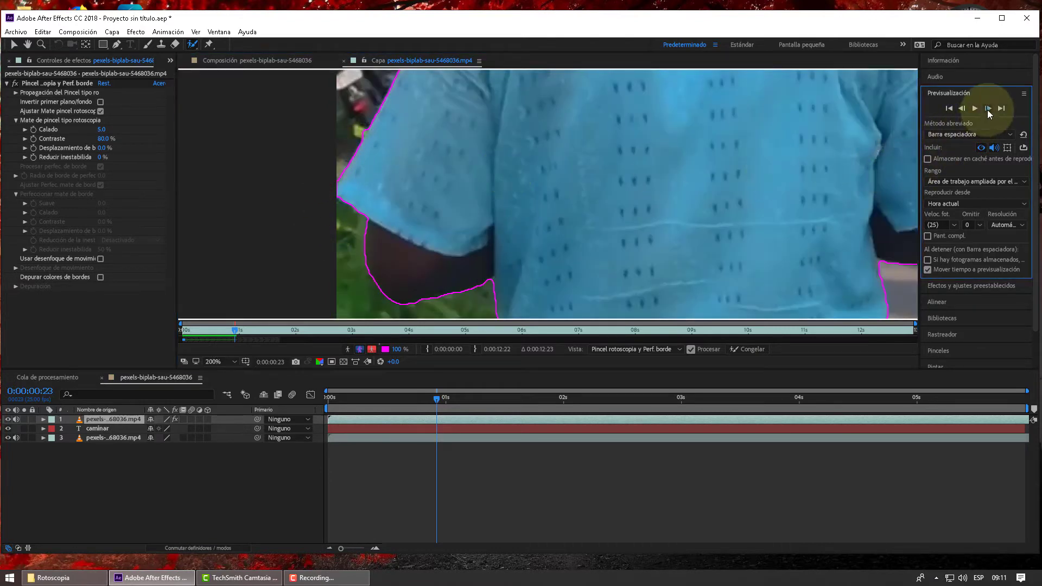
pyautogui.click(988, 109)
pyautogui.scroll(-3, 512, 202)
pyautogui.scroll(-3, 512, 202)
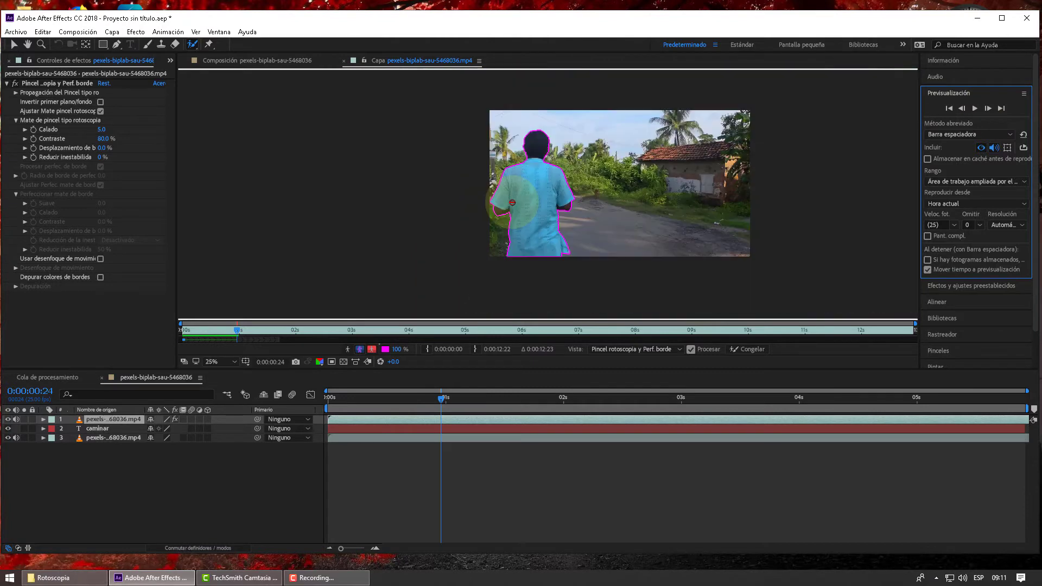
# Fit the frame with 'Ajustar hasta 100%' and step the outline forward from 0:00:00:24 to 0:00:01:18
pyautogui.click(234, 361)
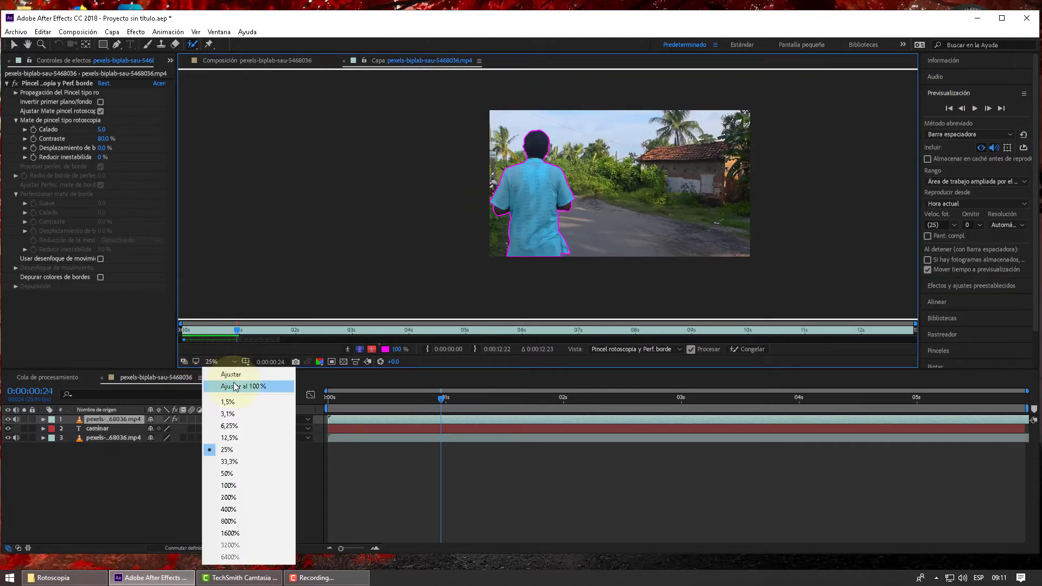
pyautogui.click(235, 387)
pyautogui.click(988, 108)
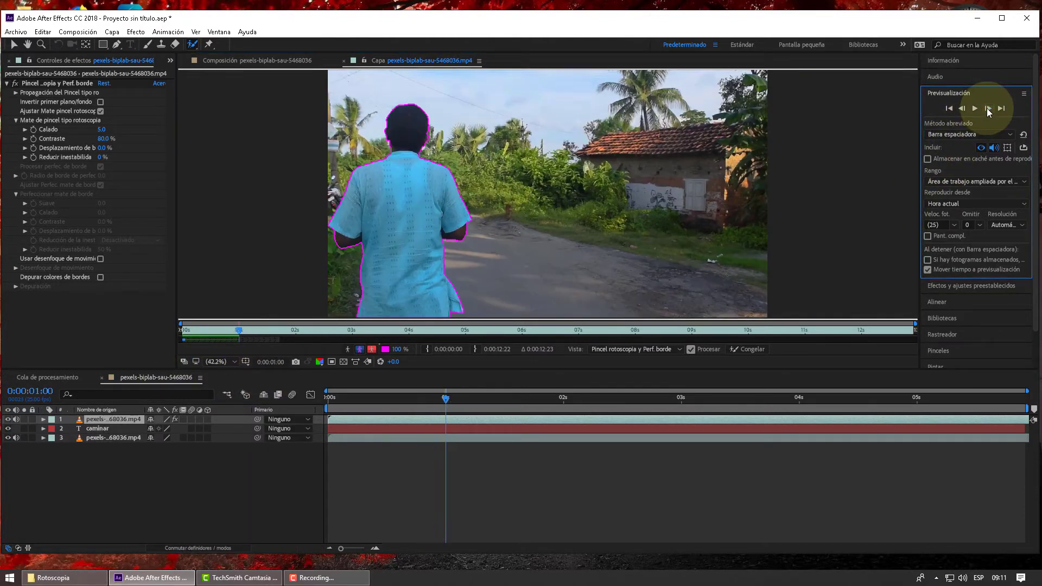
pyautogui.click(988, 109)
pyautogui.click(988, 108)
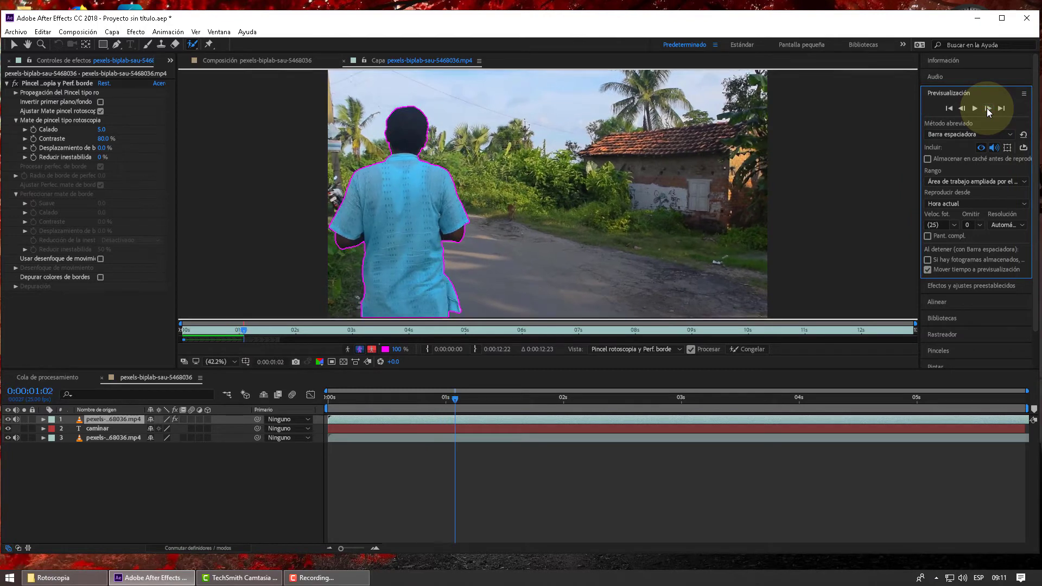
pyautogui.click(988, 108)
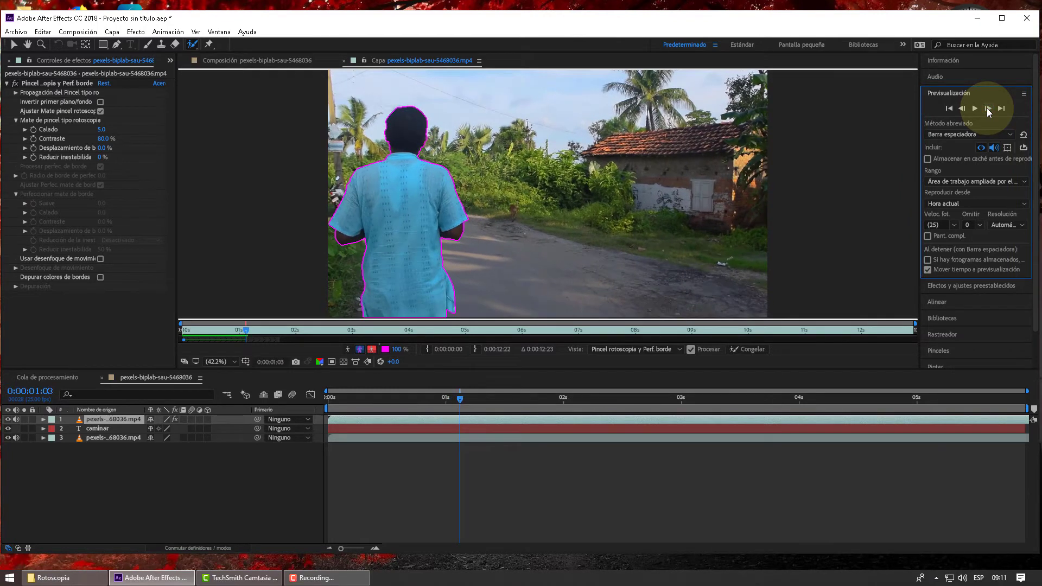
pyautogui.click(988, 109)
pyautogui.click(988, 110)
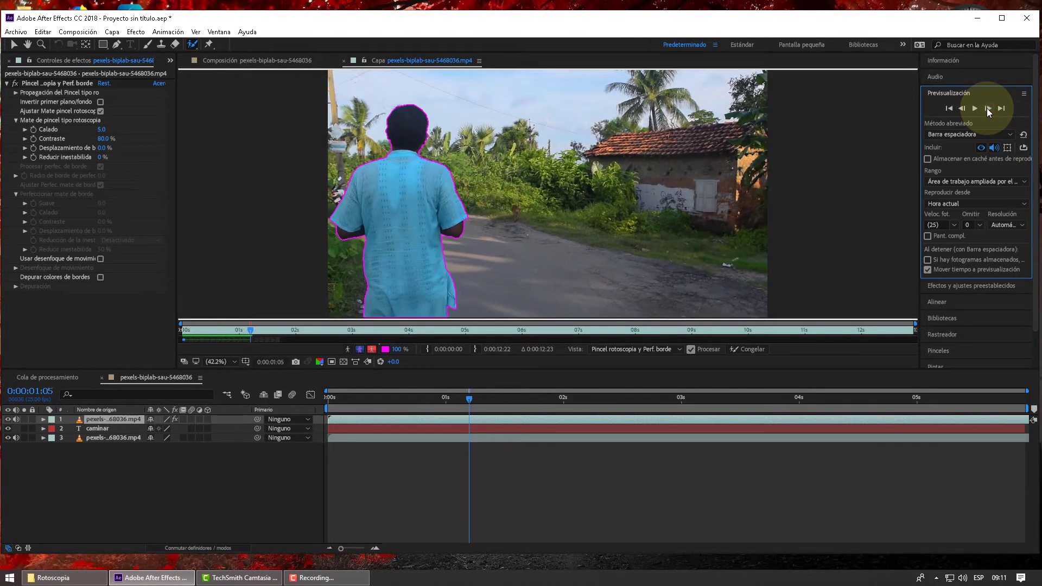
pyautogui.click(988, 110)
pyautogui.click(988, 109)
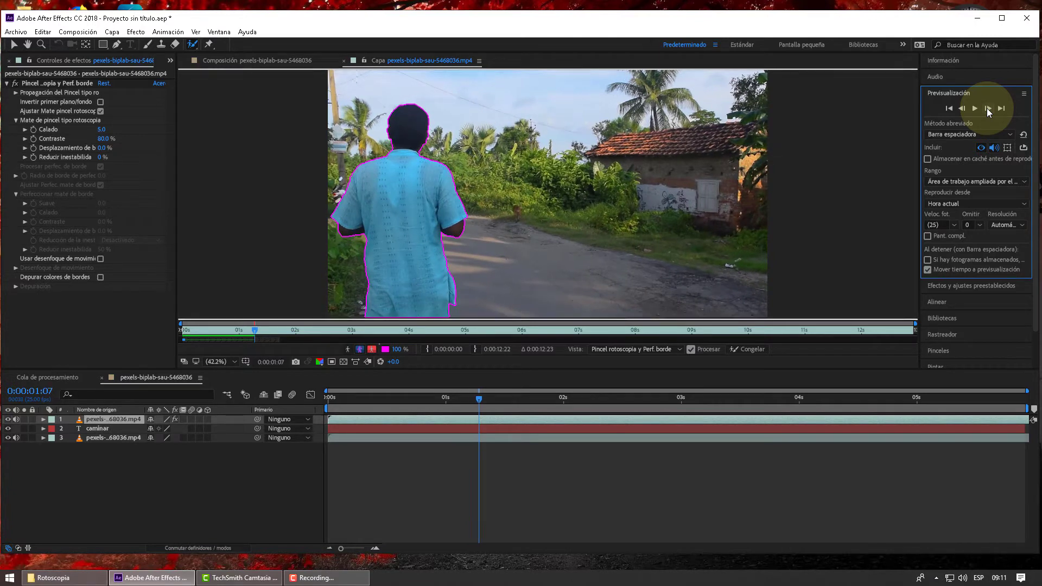
pyautogui.click(988, 110)
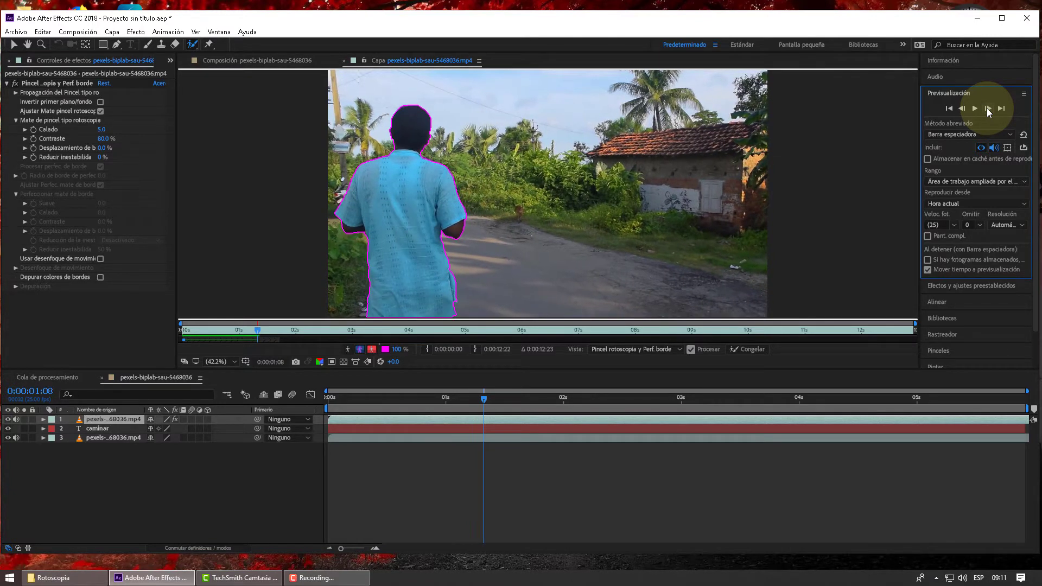
pyautogui.click(987, 110)
pyautogui.click(988, 110)
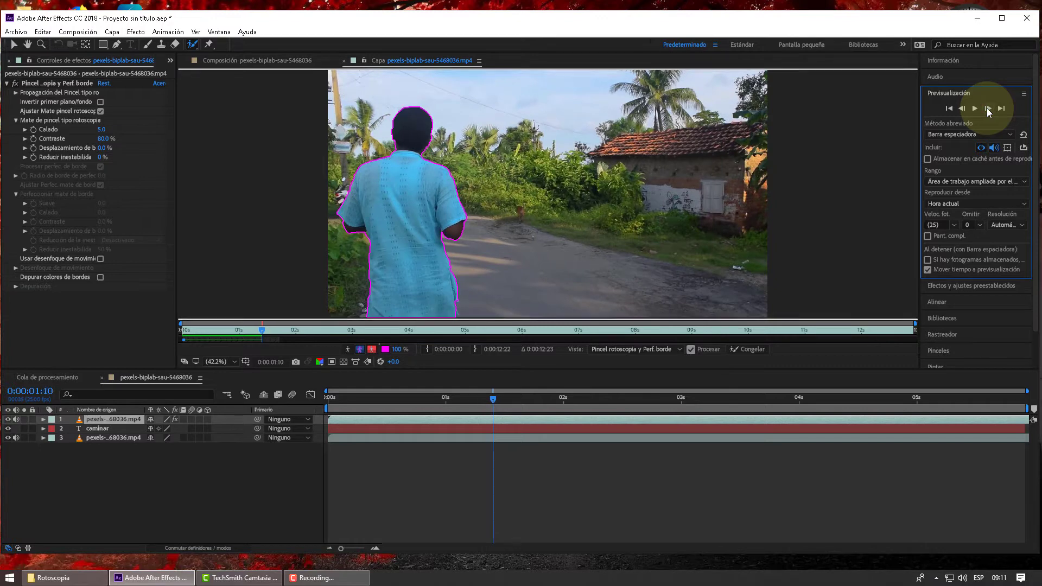
pyautogui.click(988, 110)
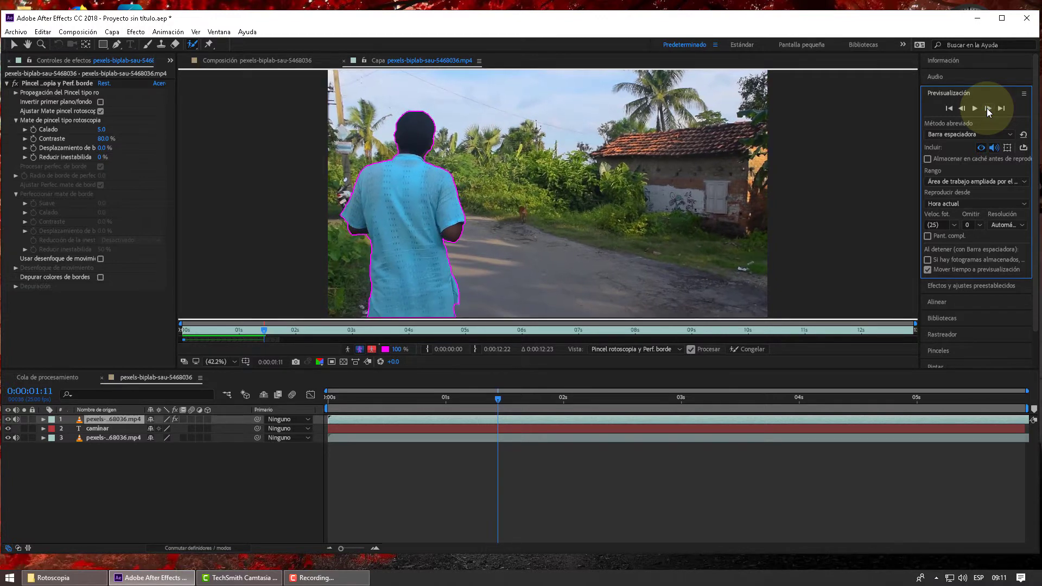
pyautogui.click(988, 109)
pyautogui.click(988, 110)
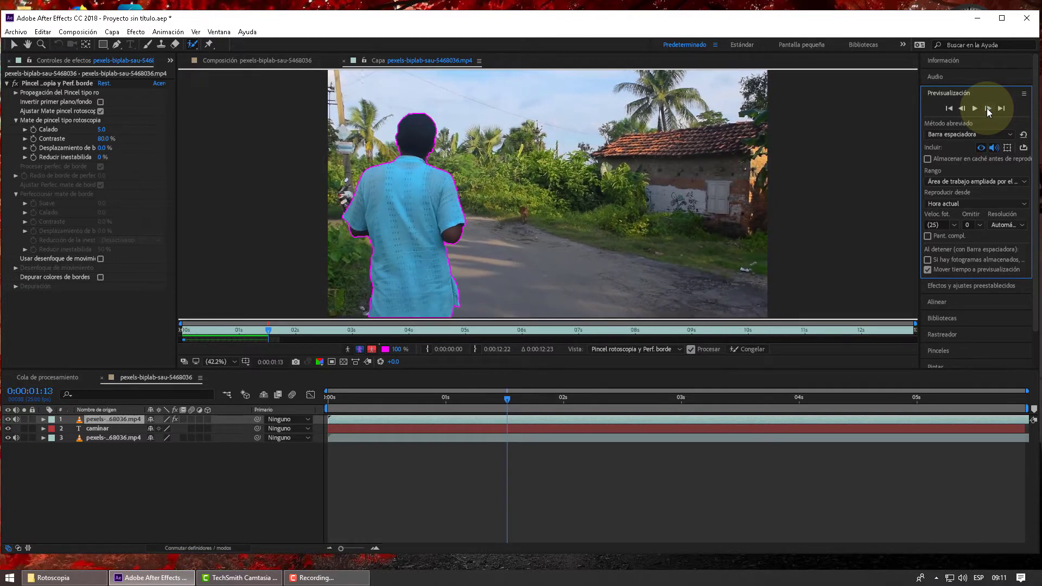
pyautogui.click(988, 109)
pyautogui.click(987, 110)
pyautogui.click(987, 109)
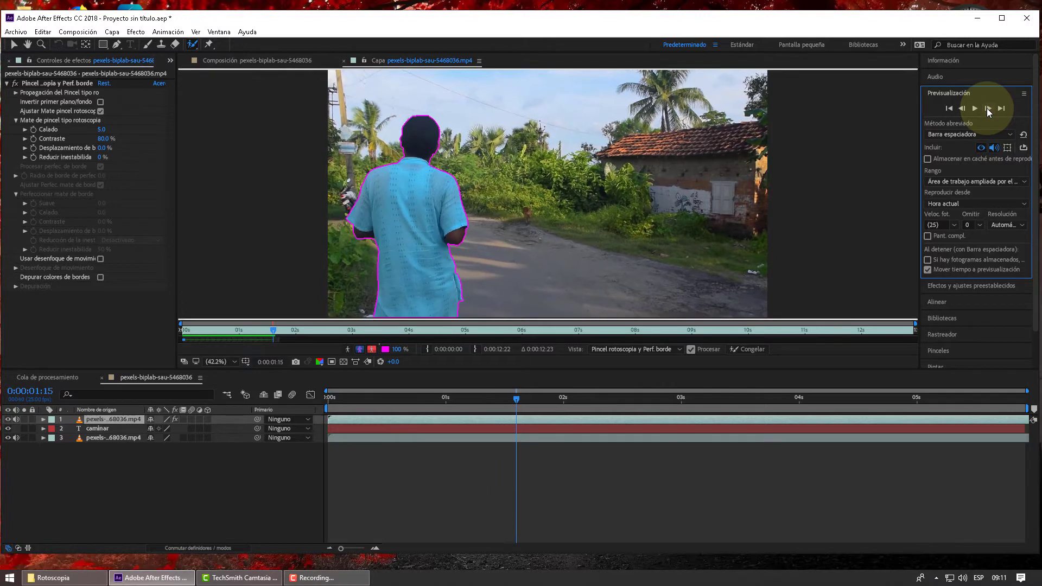
pyautogui.click(988, 110)
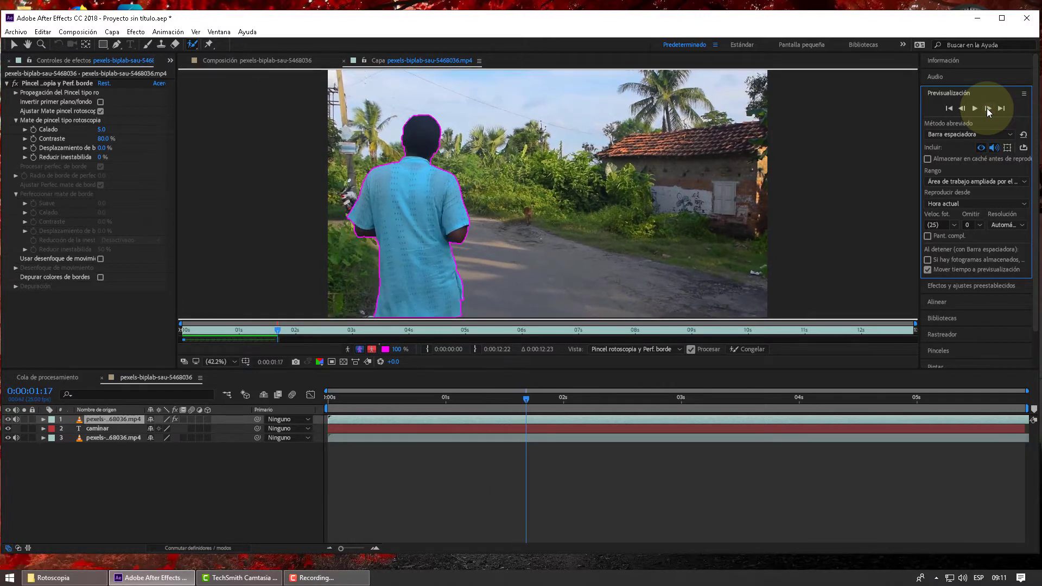
pyautogui.click(988, 109)
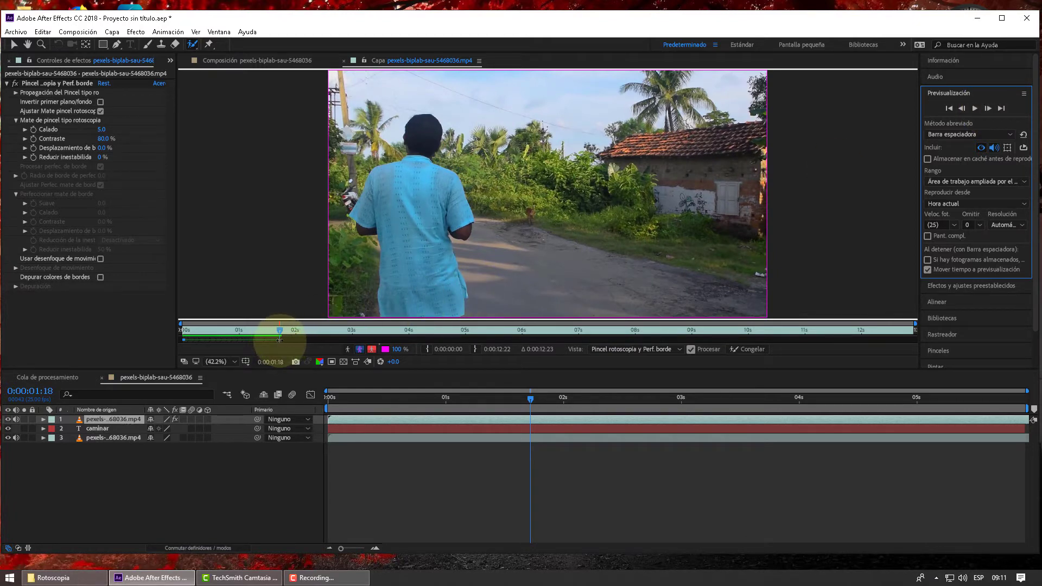
# Extend the propagation span, step forward to 0:00:02:17, then back one frame to 0:00:02:16
pyautogui.moveTo(279, 340)
pyautogui.mouseDown()
pyautogui.moveTo(624, 340)
pyautogui.moveTo(465, 341)
pyautogui.mouseUp()
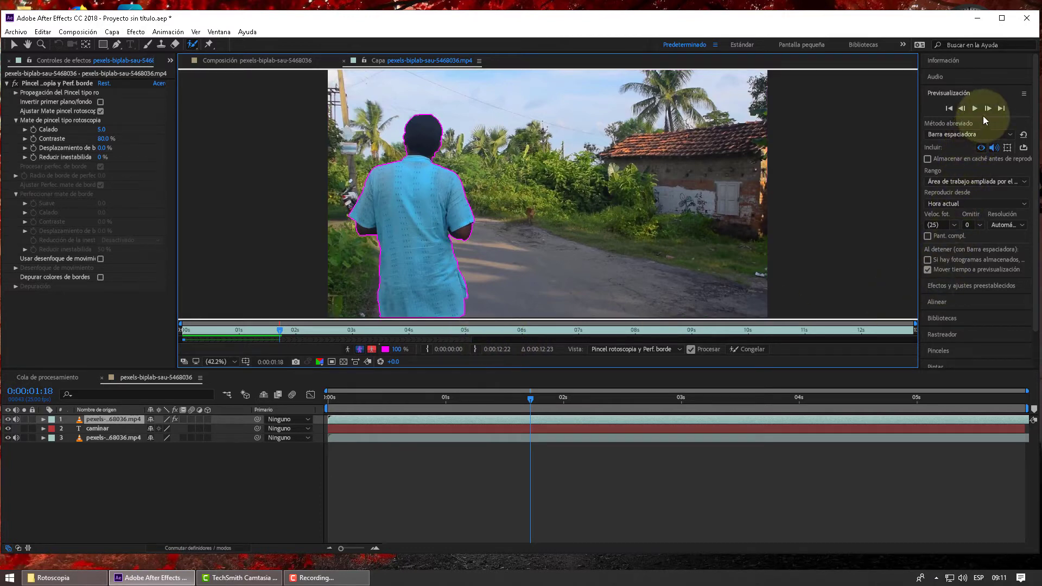
pyautogui.click(987, 109)
pyautogui.click(987, 109)
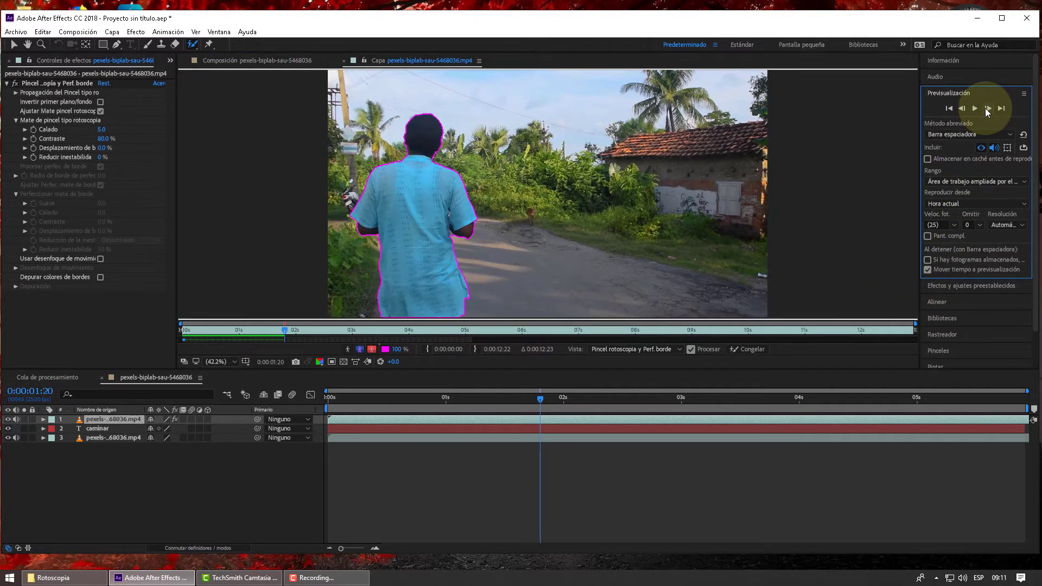
pyautogui.click(987, 111)
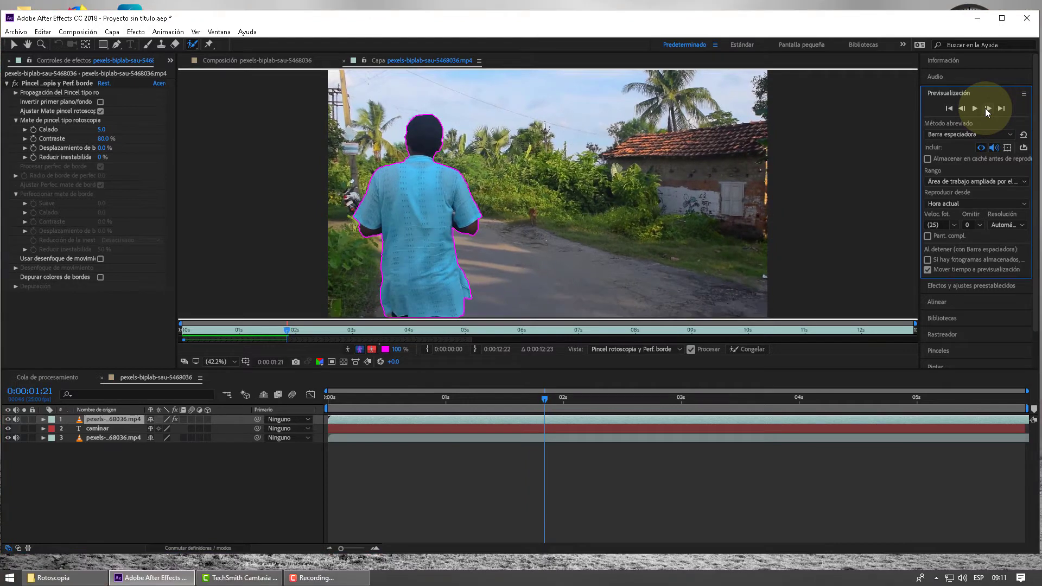
pyautogui.click(987, 110)
pyautogui.click(987, 109)
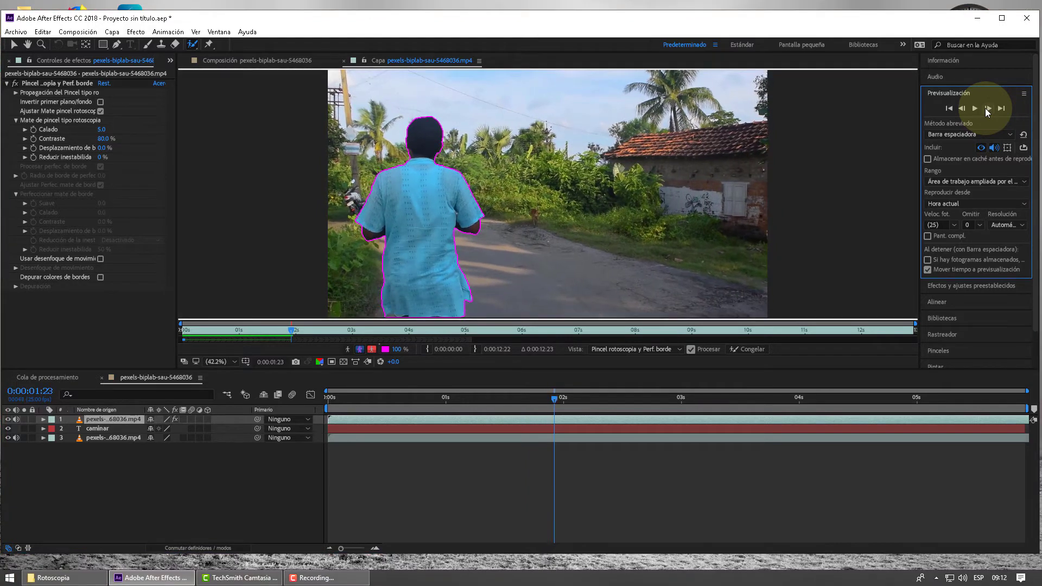
pyautogui.click(987, 109)
pyautogui.click(987, 109)
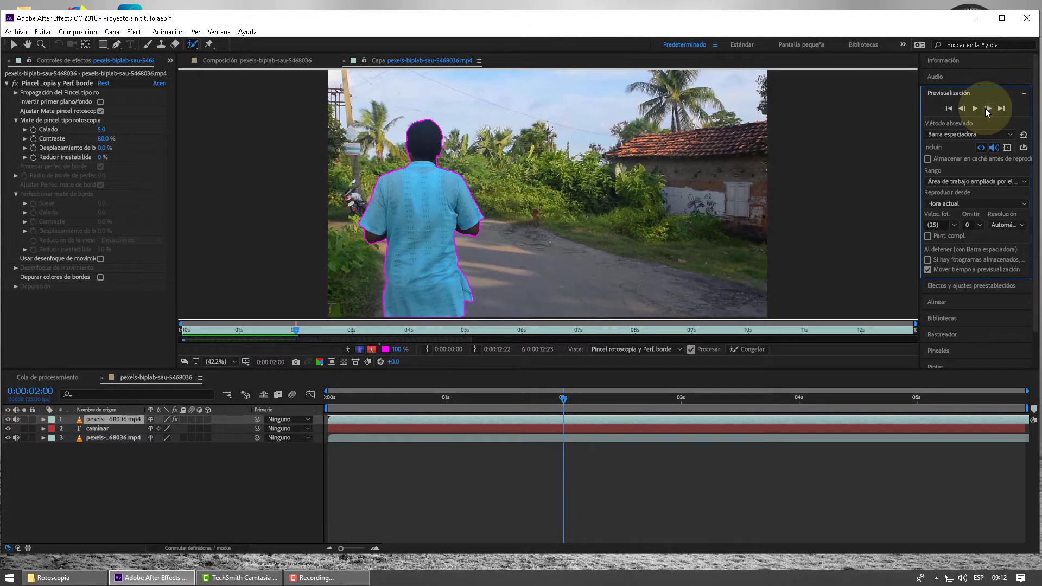
pyautogui.click(987, 111)
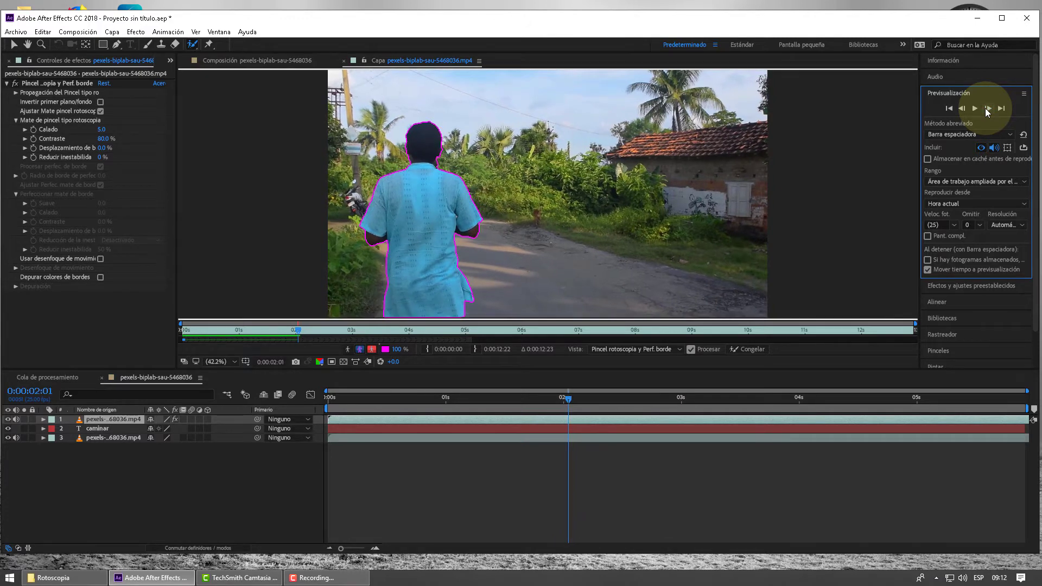
pyautogui.click(987, 110)
pyautogui.click(987, 109)
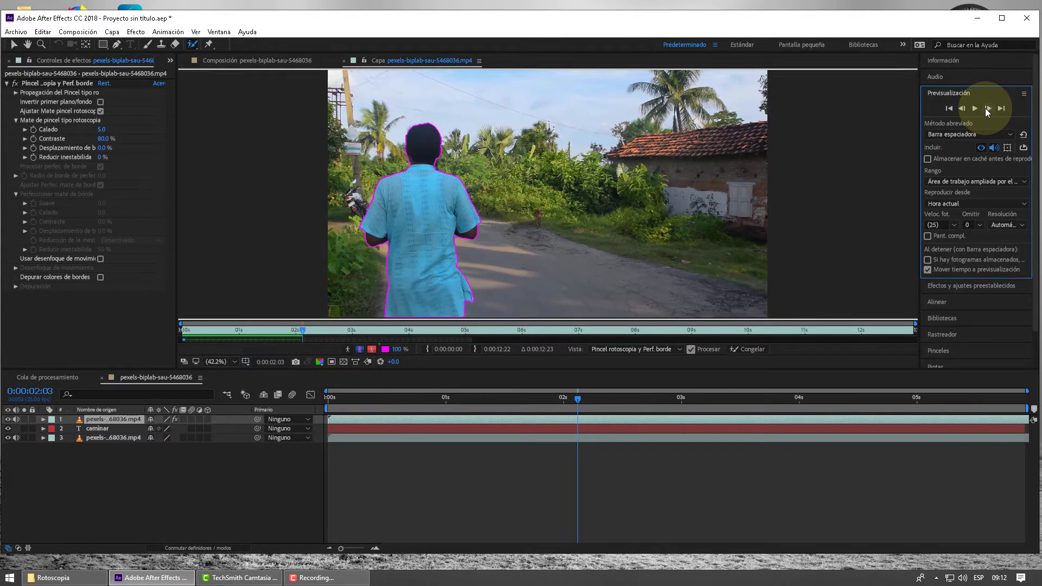
pyautogui.click(987, 109)
pyautogui.click(987, 109)
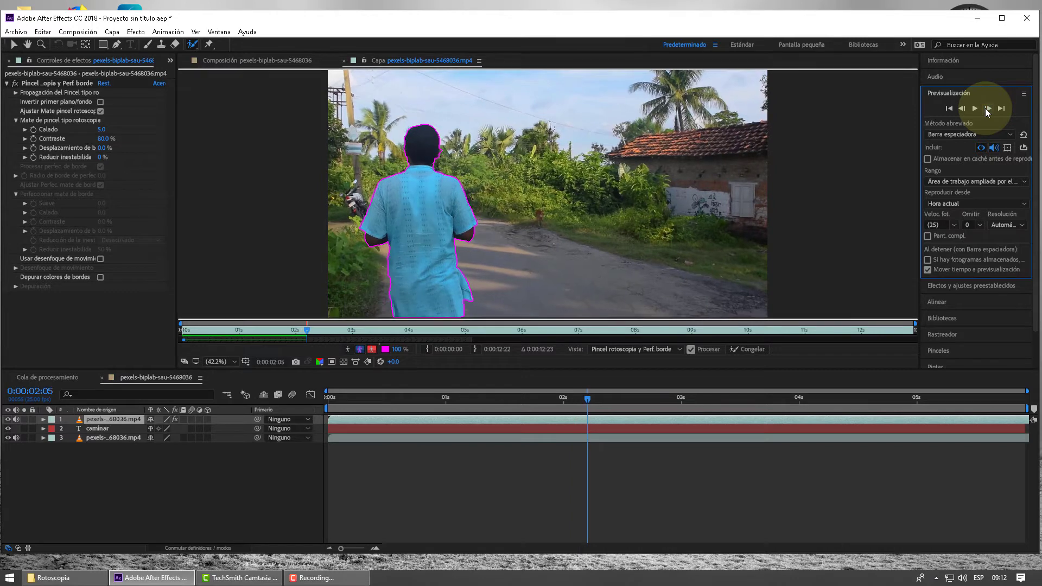
pyautogui.click(987, 109)
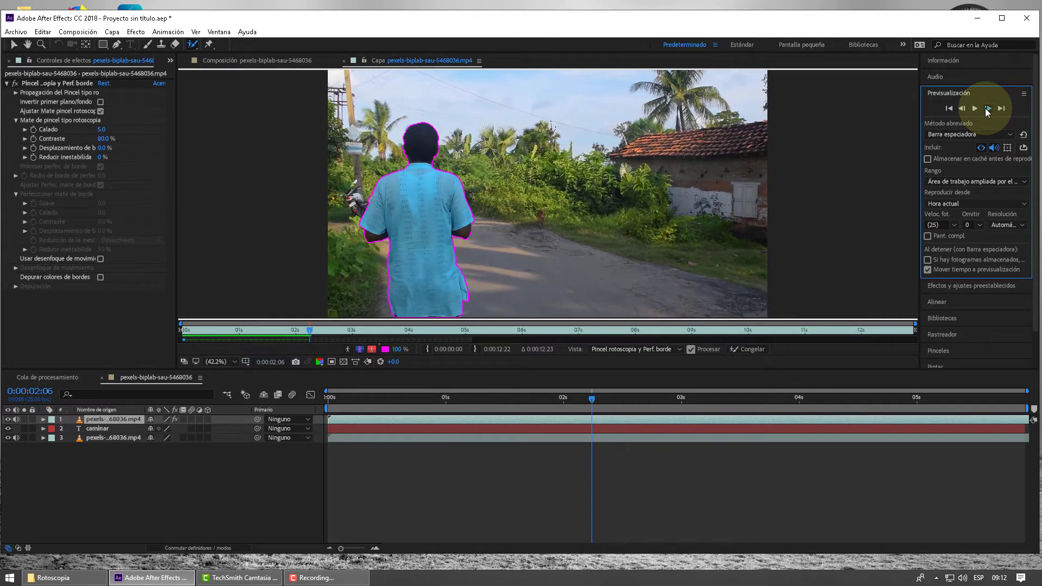
pyautogui.click(987, 110)
pyautogui.click(987, 110)
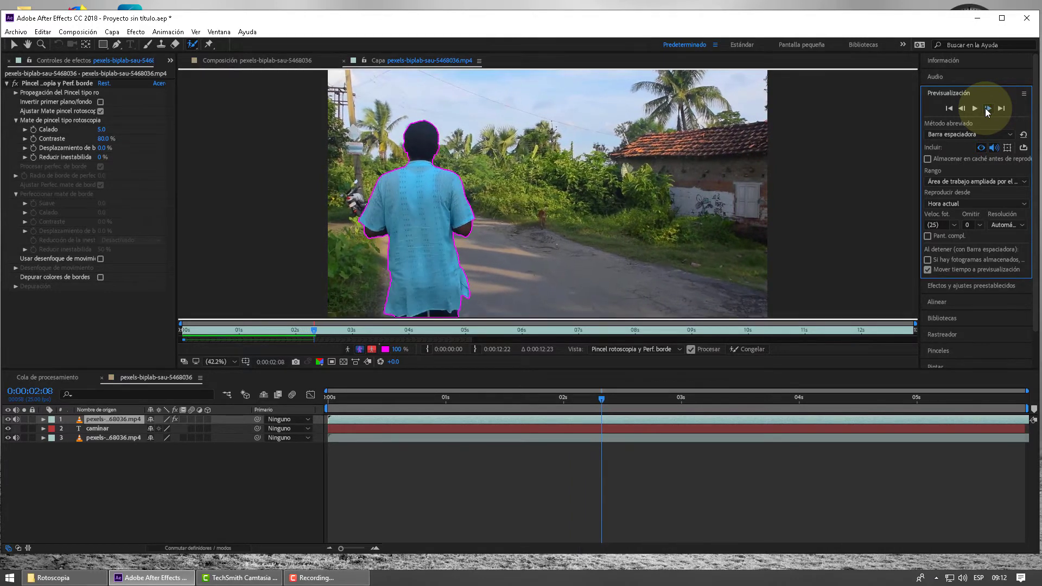
pyautogui.click(987, 110)
pyautogui.click(987, 110)
pyautogui.click(987, 109)
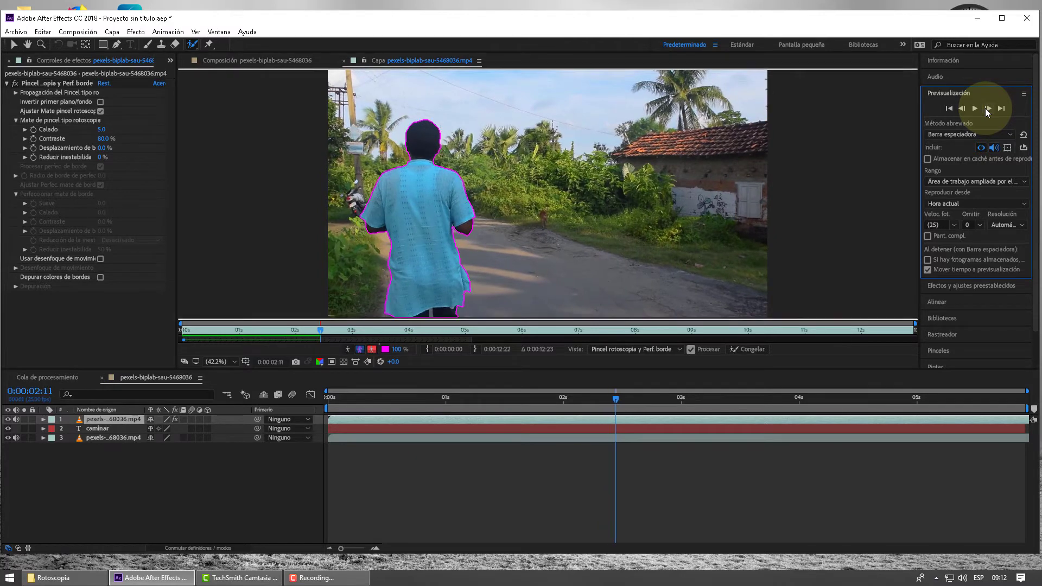
pyautogui.click(987, 110)
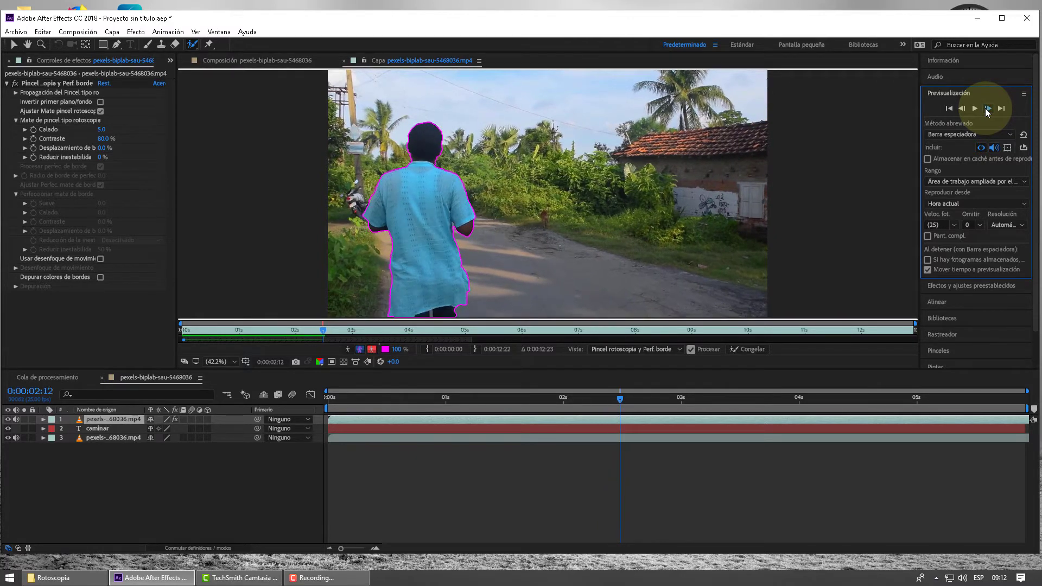
pyautogui.click(987, 110)
pyautogui.click(988, 110)
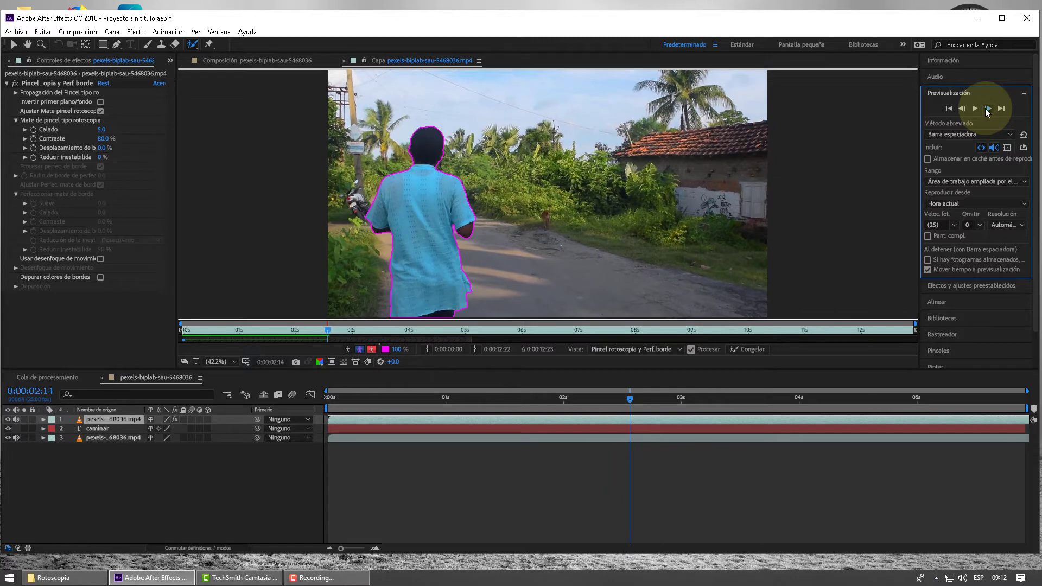
pyautogui.click(987, 109)
pyautogui.click(987, 110)
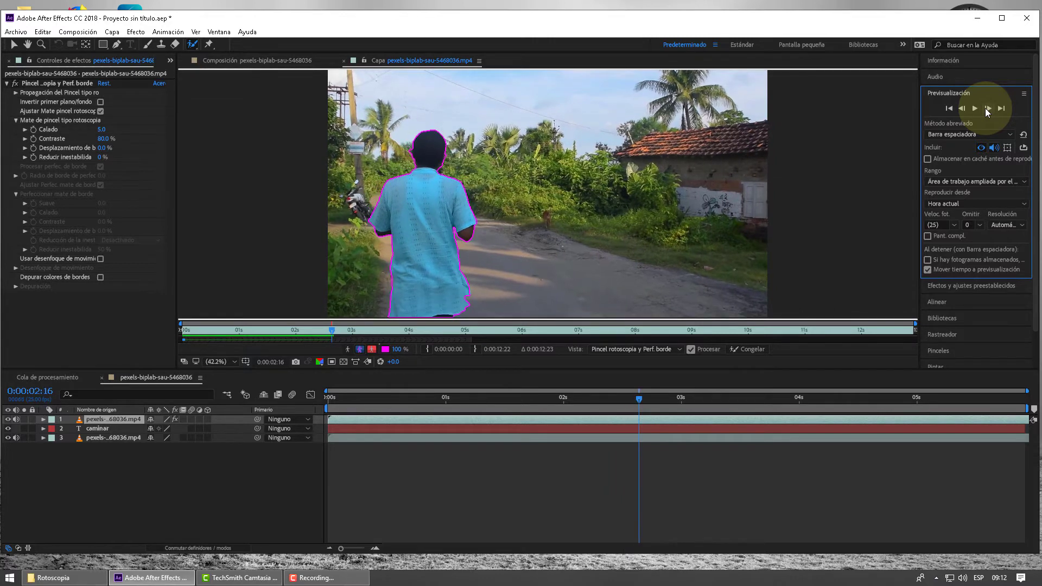
pyautogui.click(987, 110)
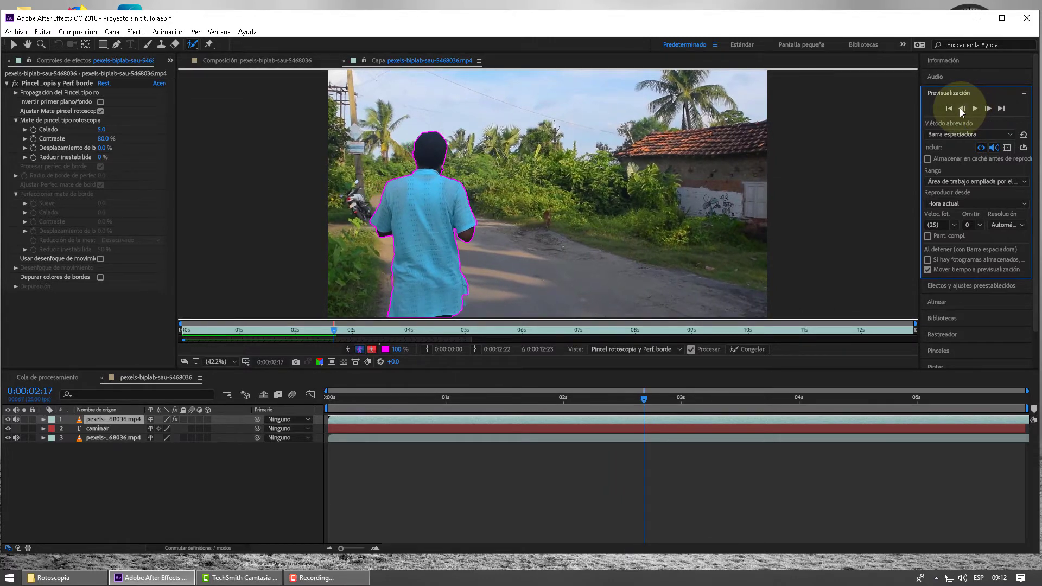
pyautogui.click(961, 110)
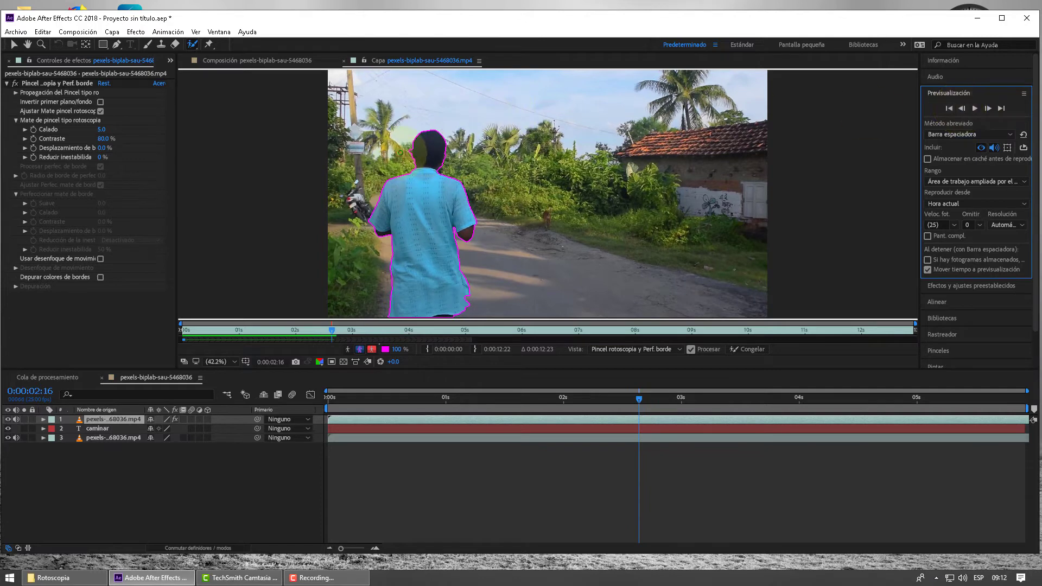
# Zoom in, subtract the background patch beside the man's head, and fit the frame back in view
pyautogui.scroll(2, 411, 151)
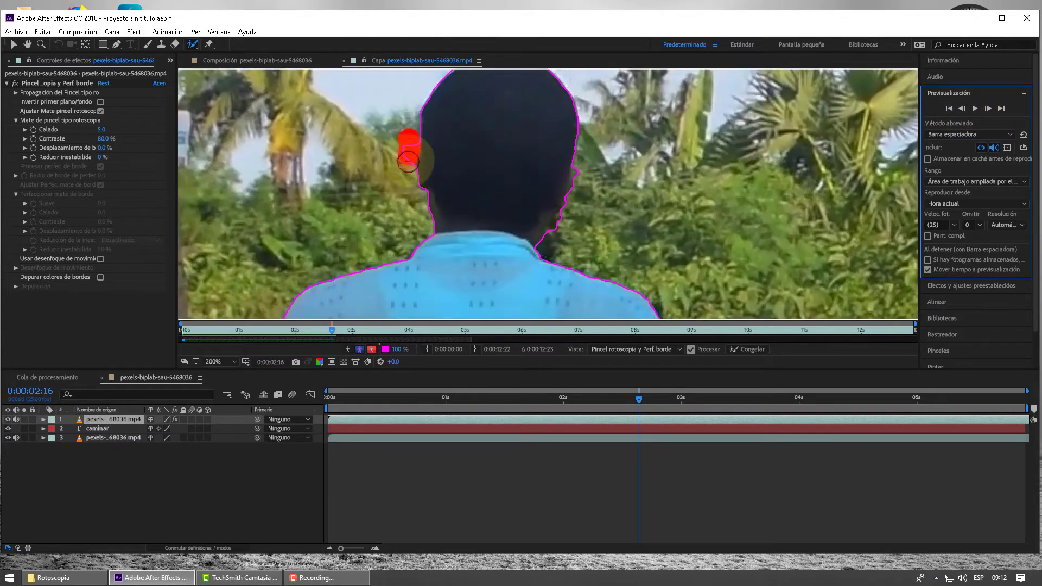
pyautogui.moveTo(408, 161); pyautogui.dragTo(406, 144)
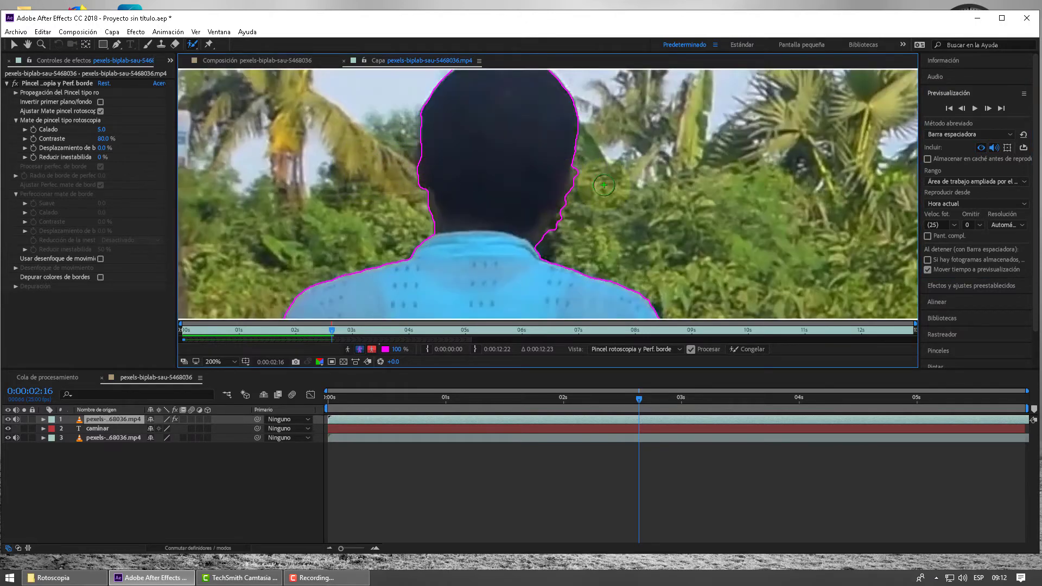
pyautogui.click(236, 361)
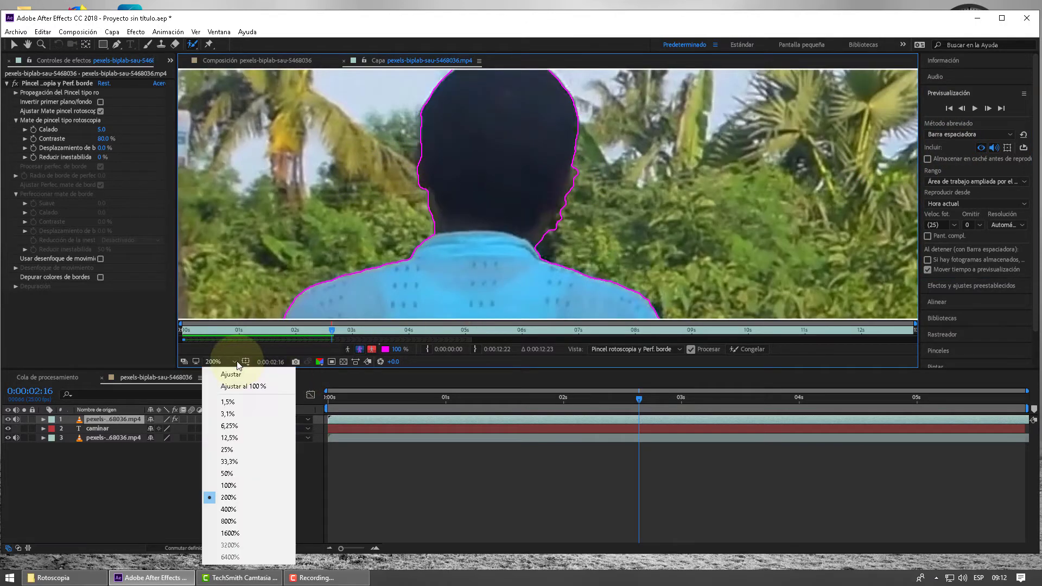
pyautogui.click(243, 387)
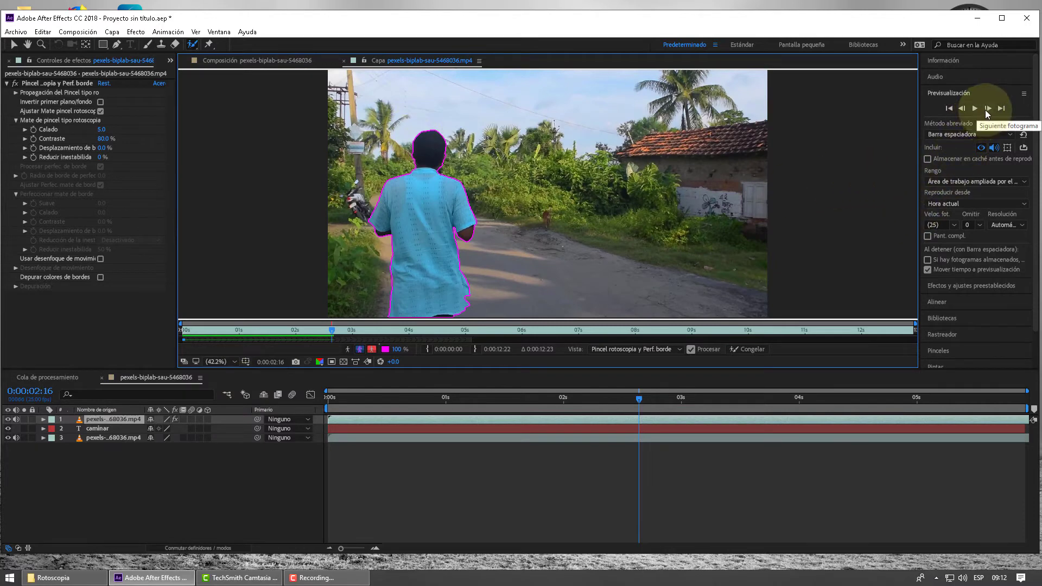
# Step forward frame by frame past 0:00:04:00, reviewing the roto outline on each frame
pyautogui.click(987, 111)
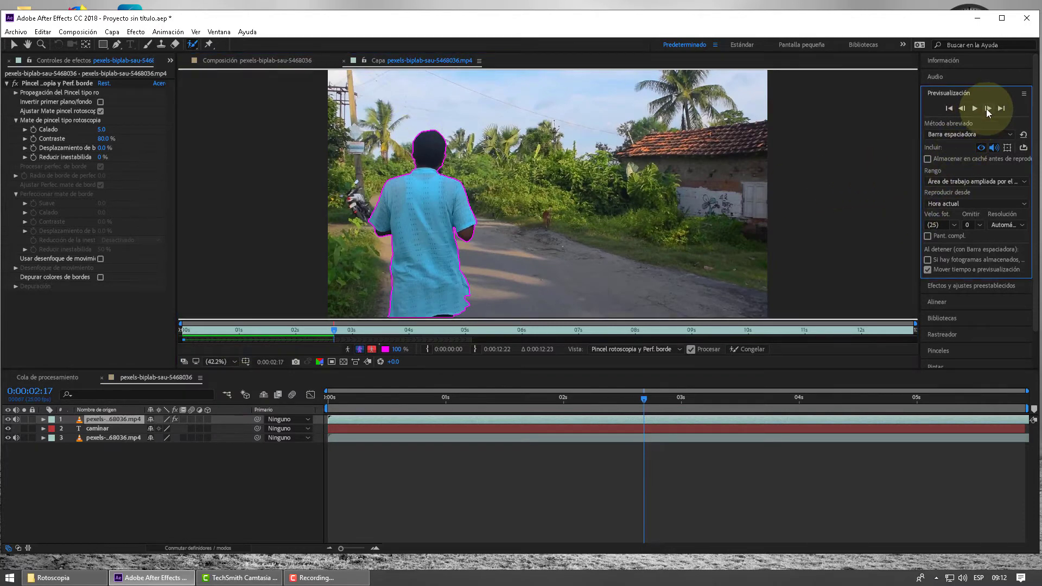
pyautogui.click(987, 110)
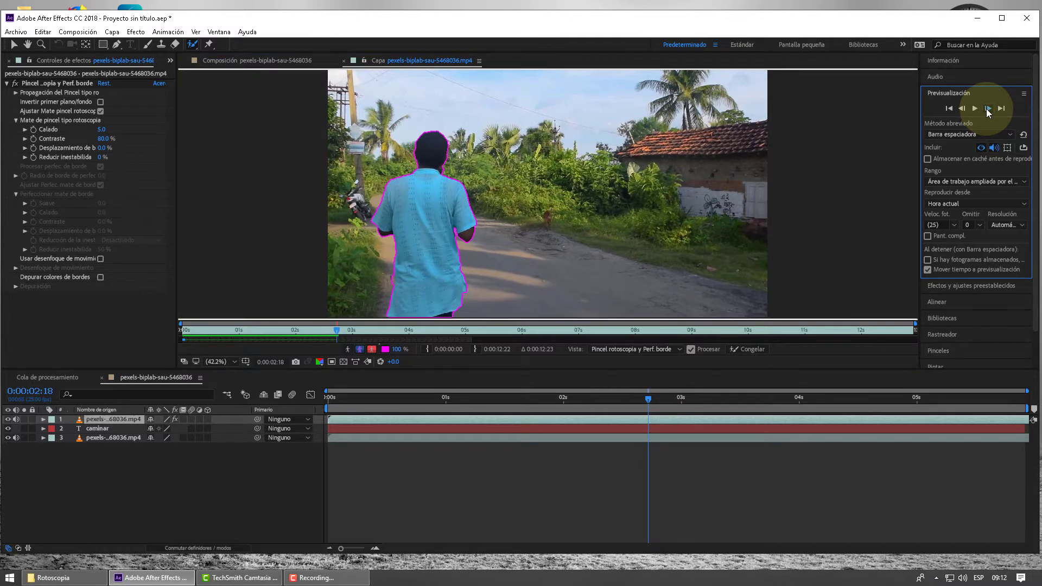
pyautogui.click(987, 111)
pyautogui.click(987, 110)
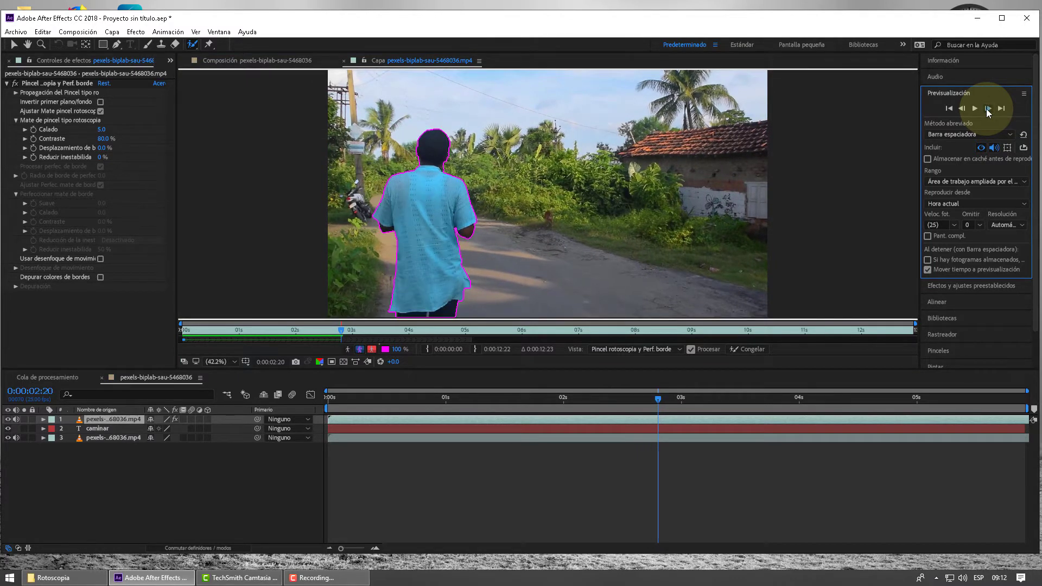
pyautogui.click(987, 111)
pyautogui.click(987, 111)
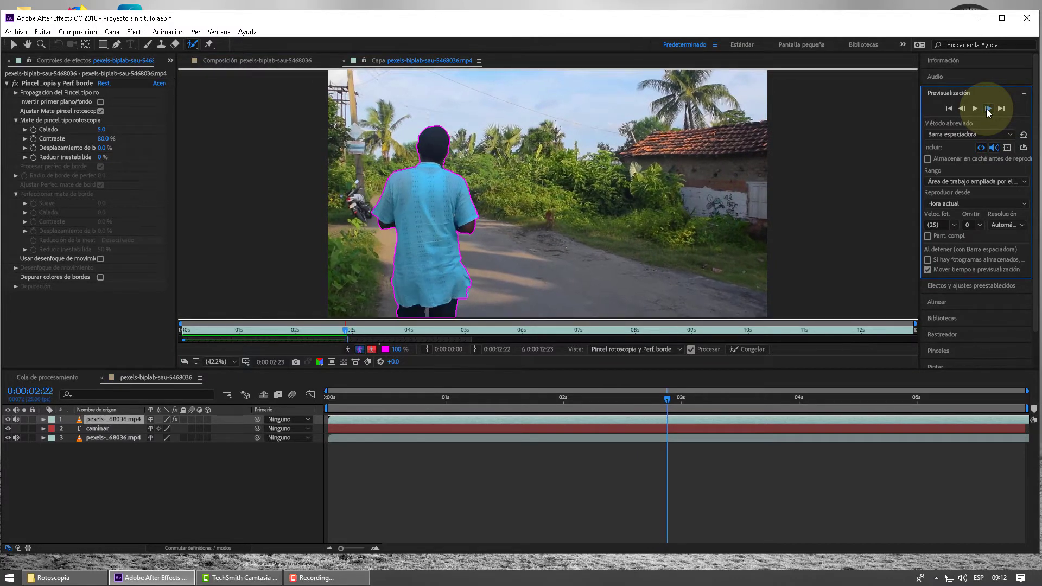
pyautogui.click(987, 111)
pyautogui.click(987, 111)
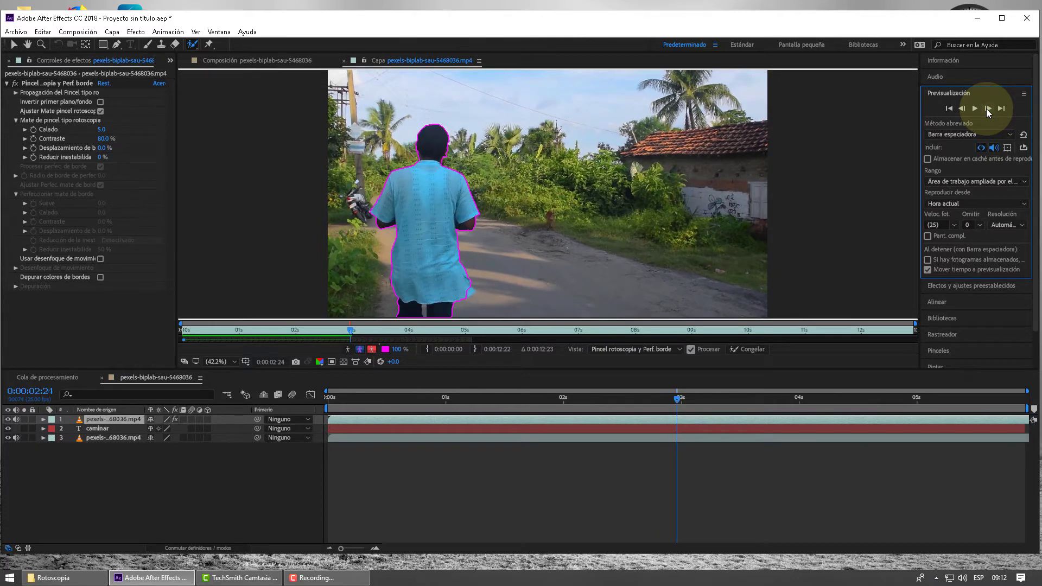
pyautogui.click(987, 110)
pyautogui.click(987, 111)
pyautogui.click(987, 111)
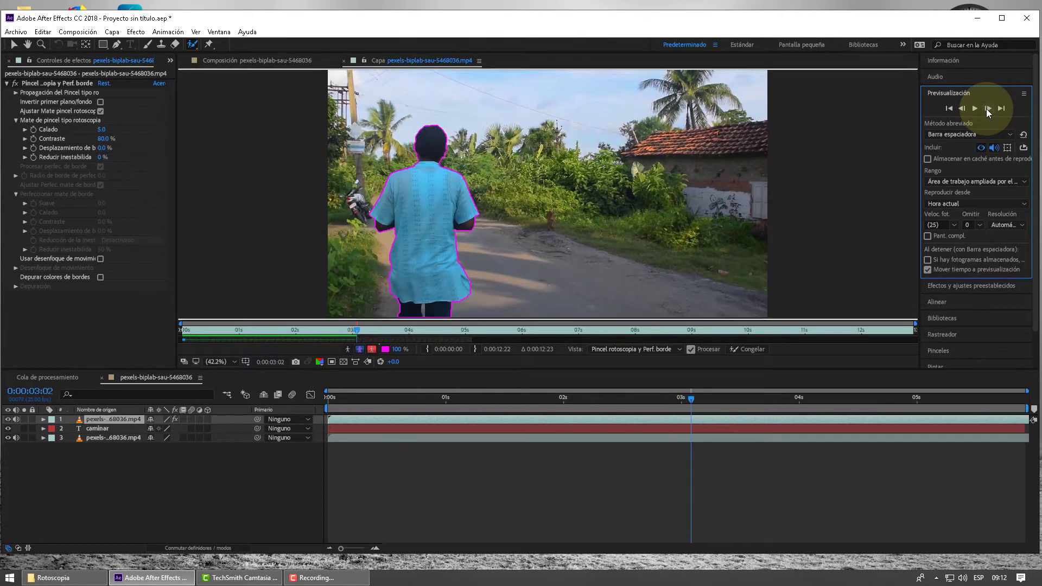
pyautogui.click(987, 110)
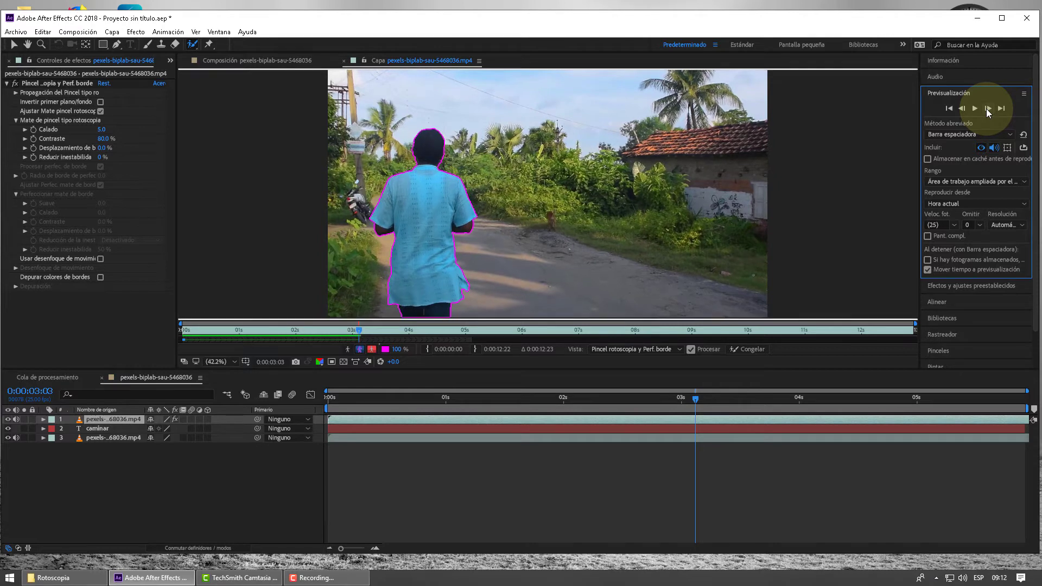
pyautogui.click(986, 108)
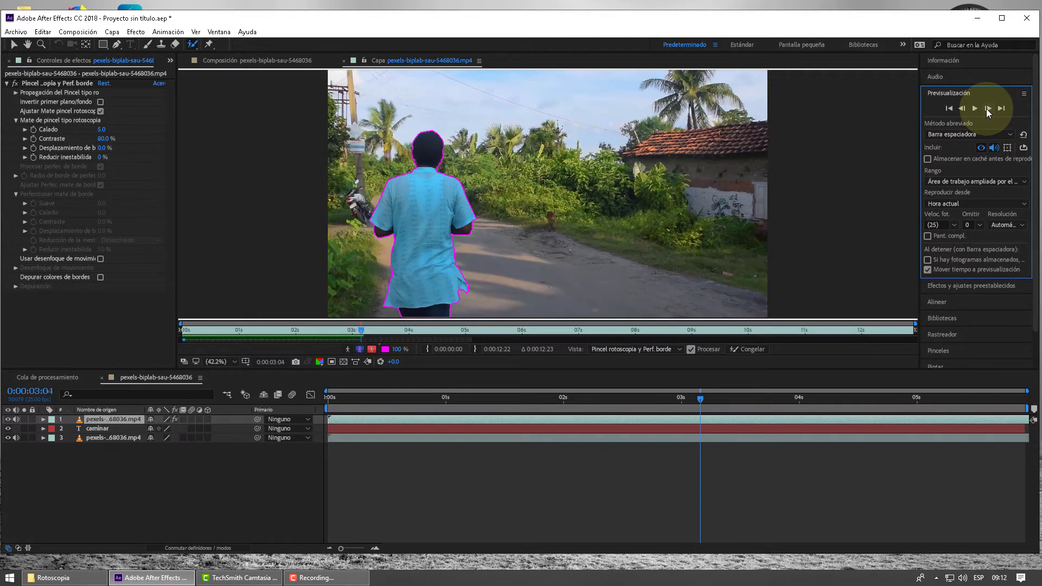
pyautogui.click(986, 108)
pyautogui.click(986, 109)
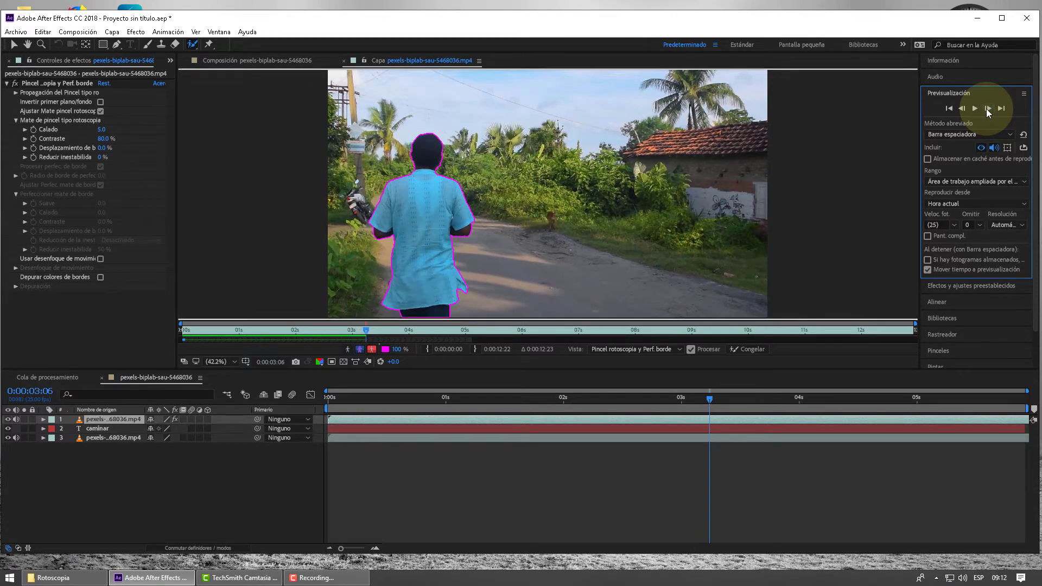
pyautogui.click(985, 109)
pyautogui.click(985, 108)
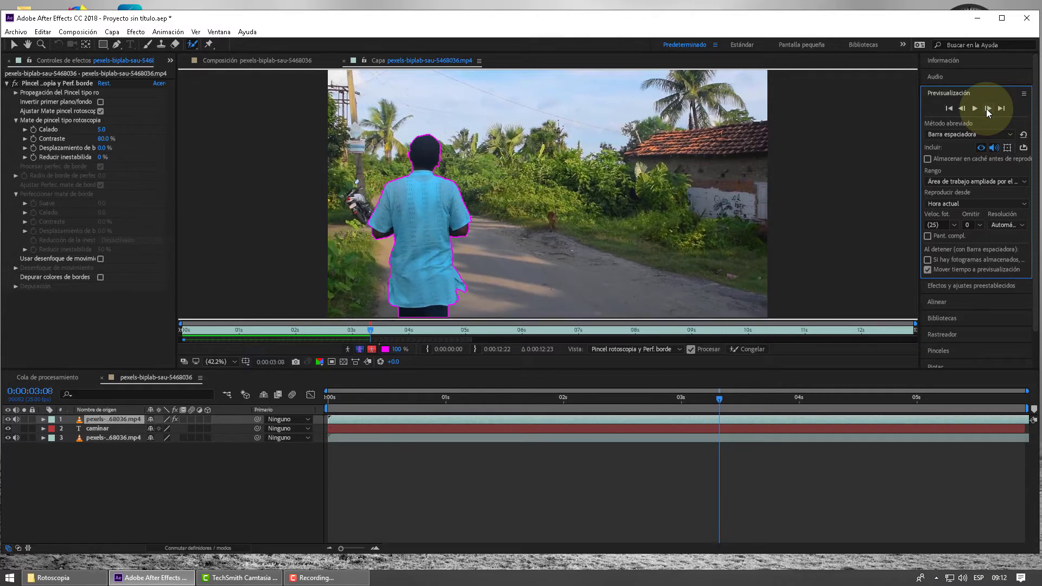
pyautogui.click(986, 109)
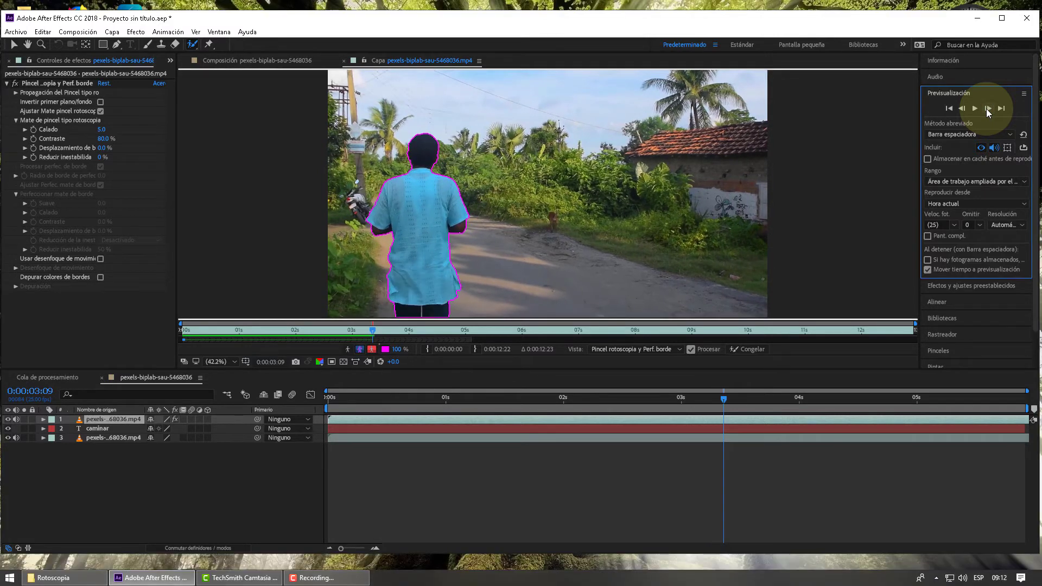
pyautogui.click(985, 109)
pyautogui.click(985, 109)
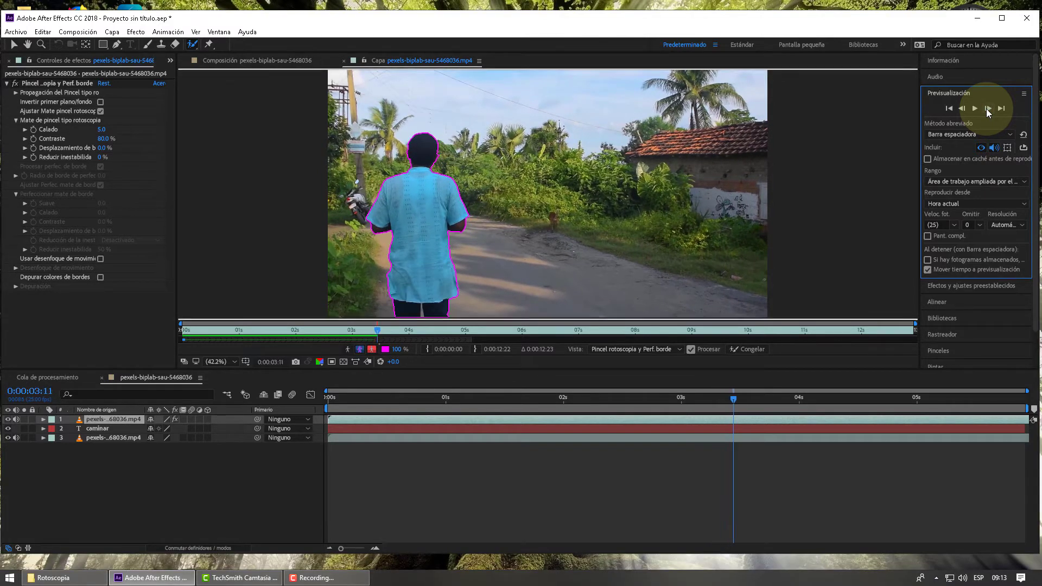
pyautogui.click(986, 109)
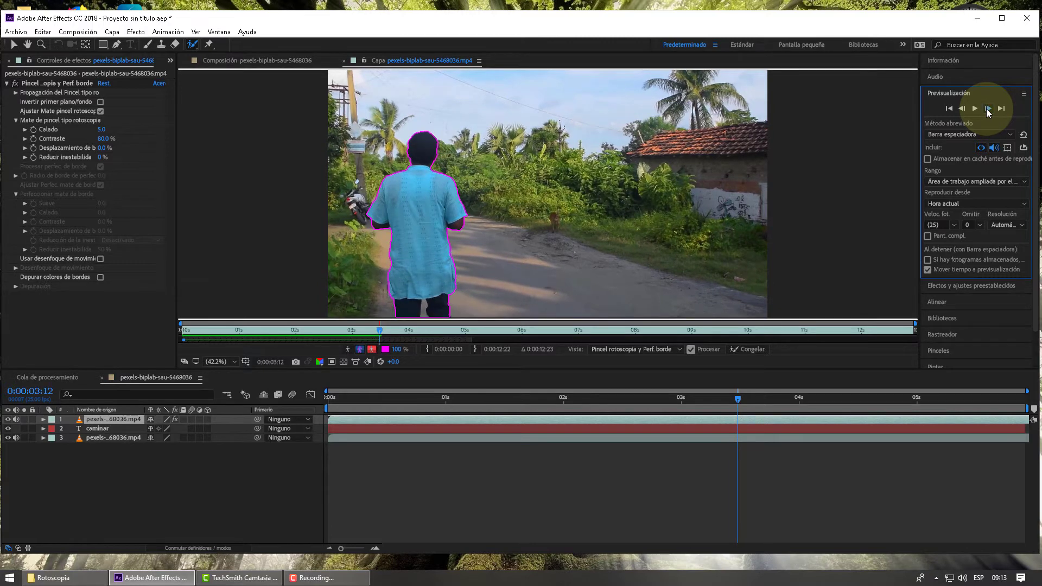
pyautogui.click(985, 109)
pyautogui.click(986, 108)
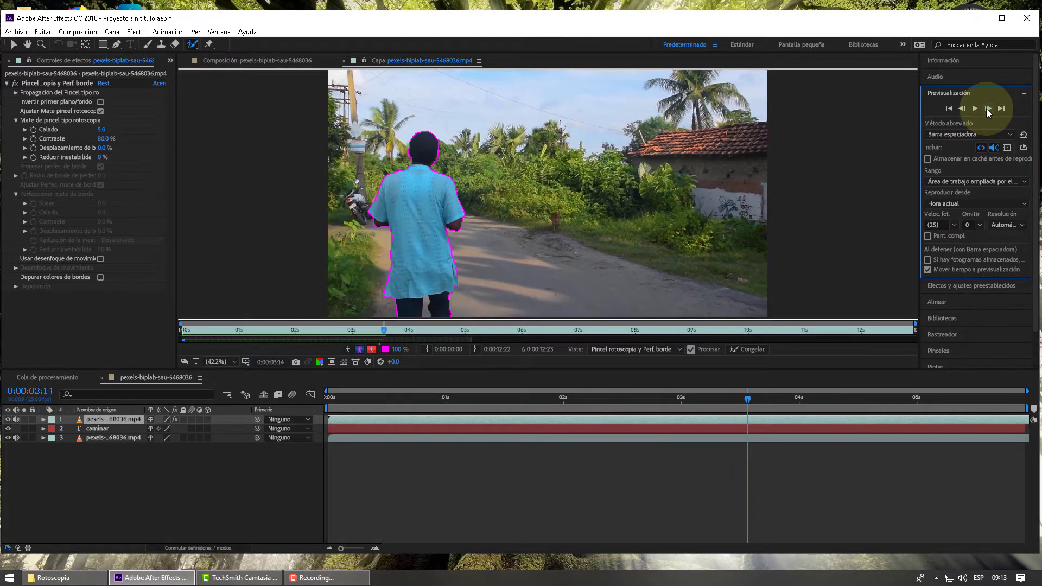
pyautogui.click(985, 109)
pyautogui.click(987, 109)
pyautogui.click(987, 109)
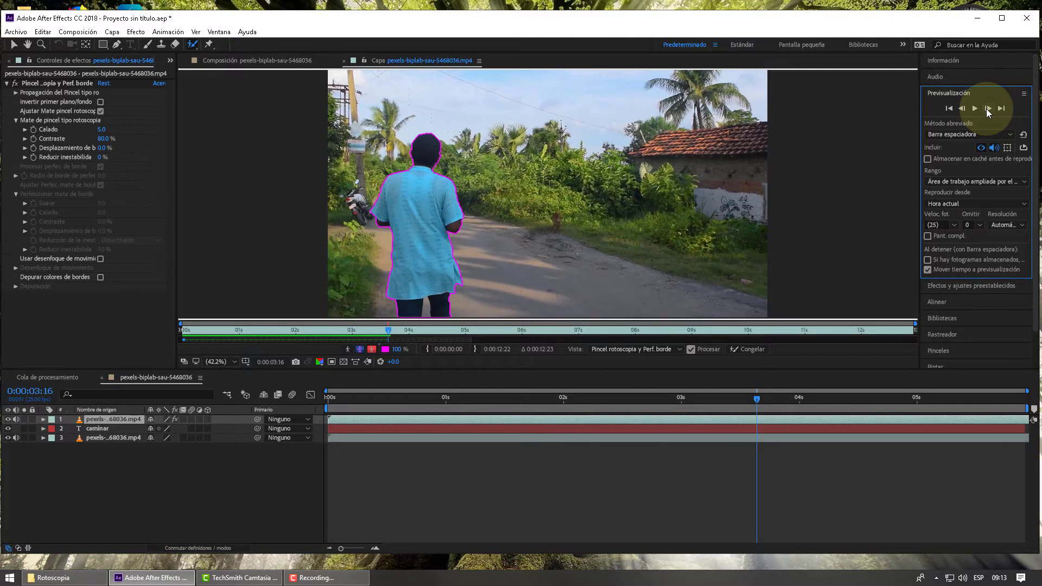
pyautogui.click(986, 109)
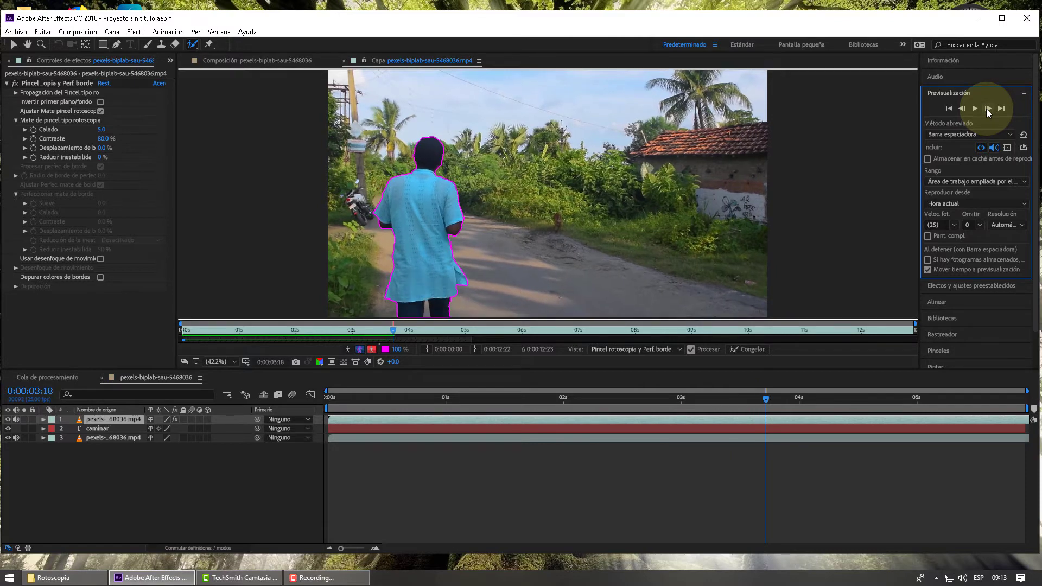
pyautogui.click(986, 109)
pyautogui.click(986, 109)
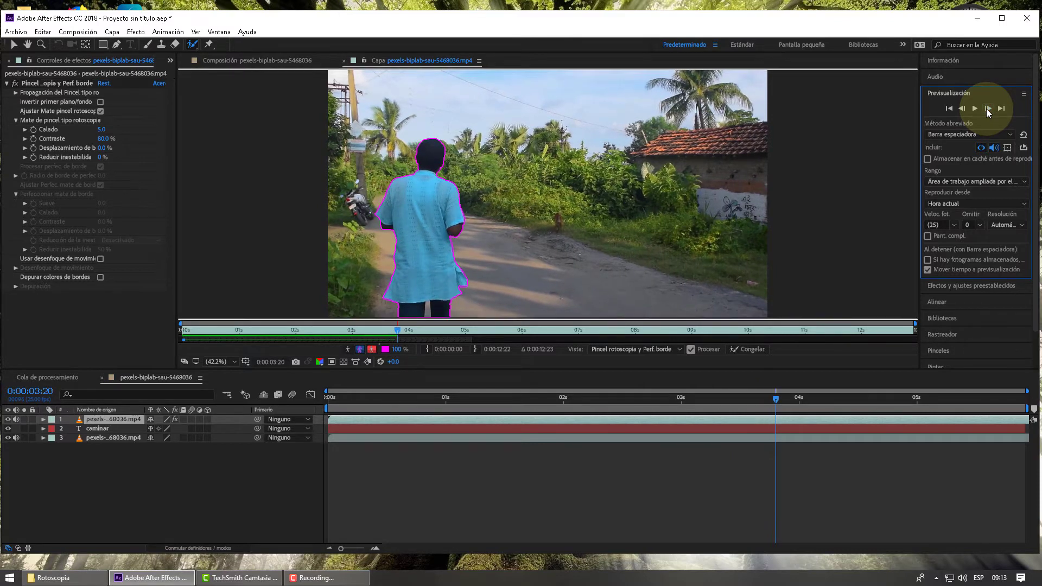
pyautogui.click(986, 109)
pyautogui.click(987, 109)
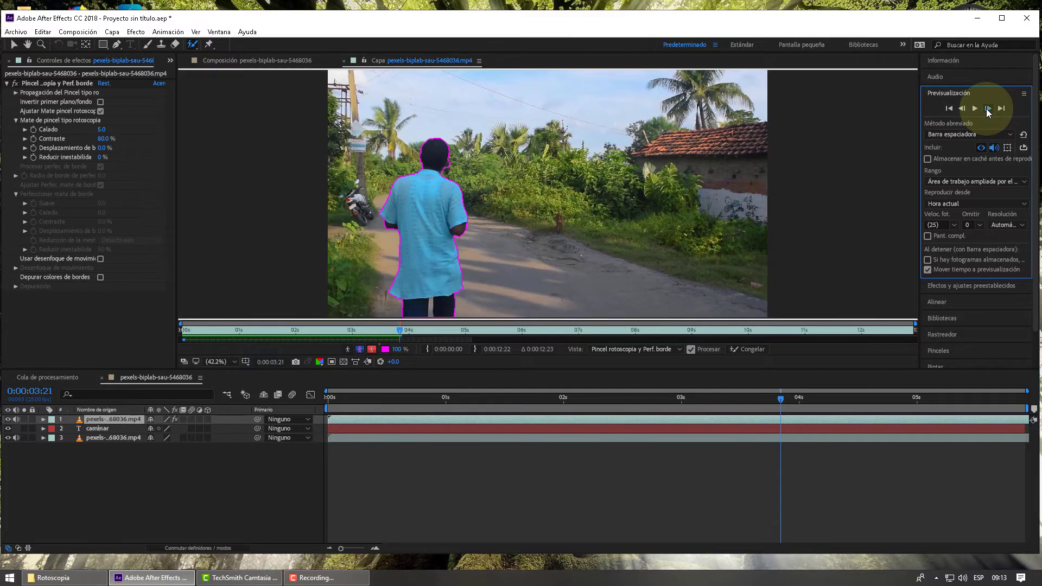
pyautogui.click(987, 109)
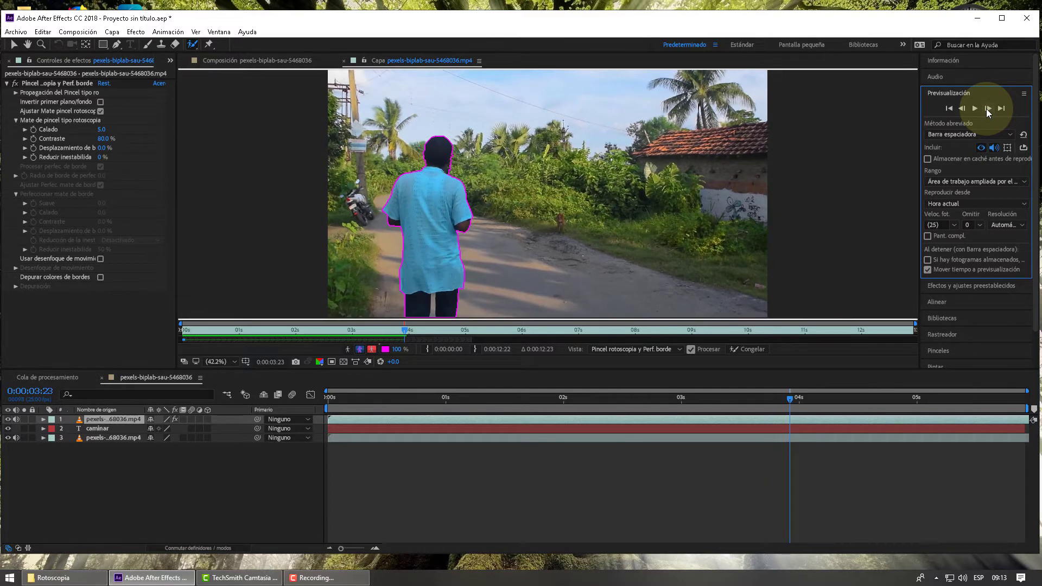
pyautogui.click(985, 108)
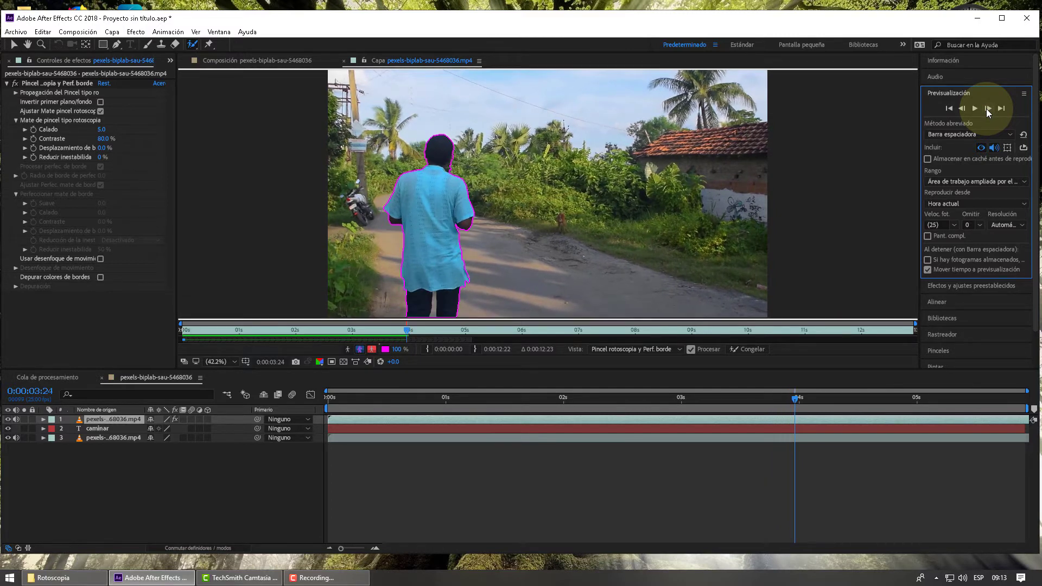
pyautogui.click(986, 108)
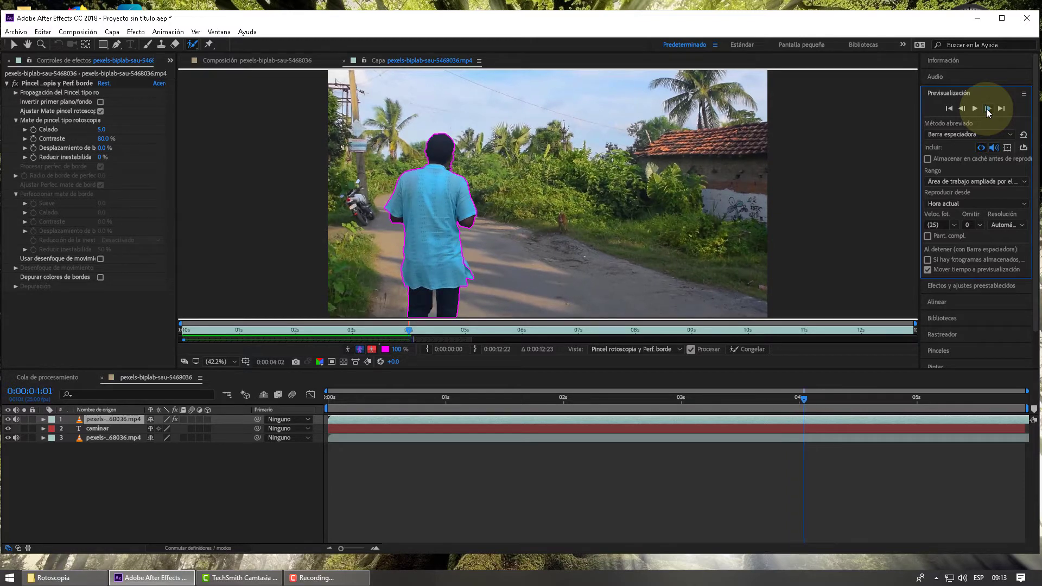
pyautogui.click(987, 110)
# Step back frame by frame to settle on 0:00:03:23
pyautogui.click(962, 109)
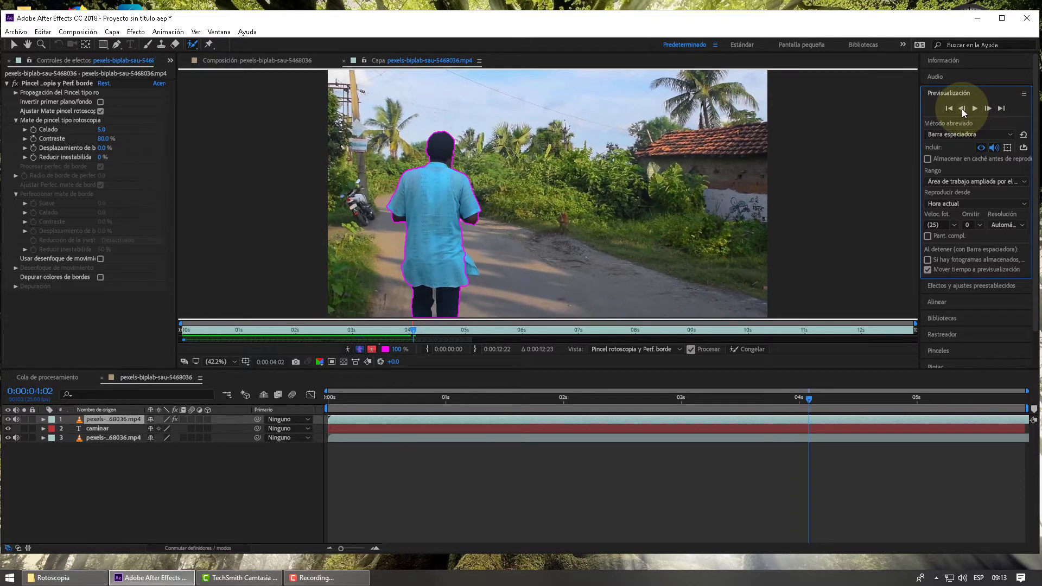
pyautogui.click(961, 109)
pyautogui.click(961, 108)
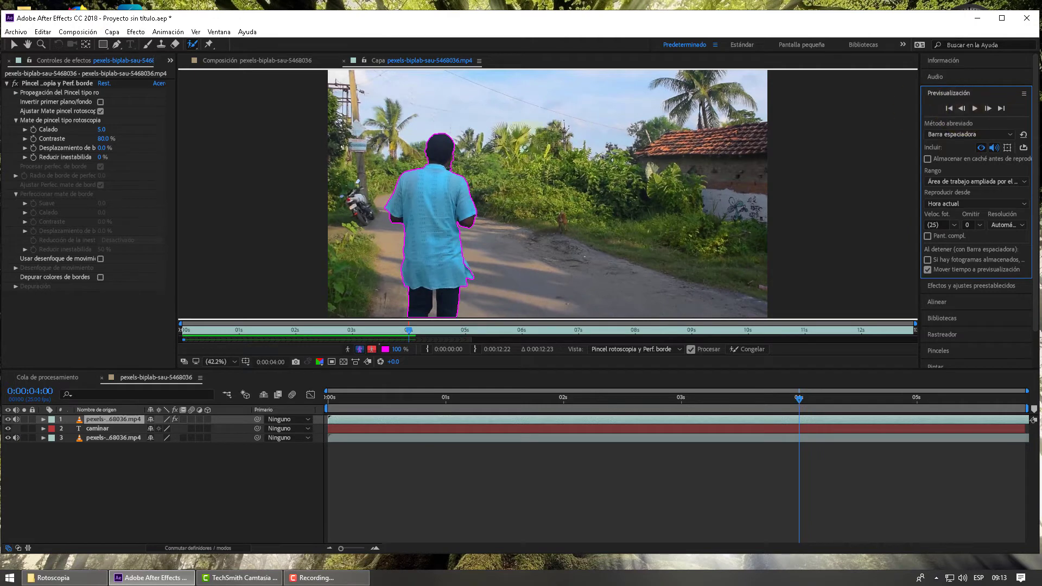
pyautogui.click(962, 108)
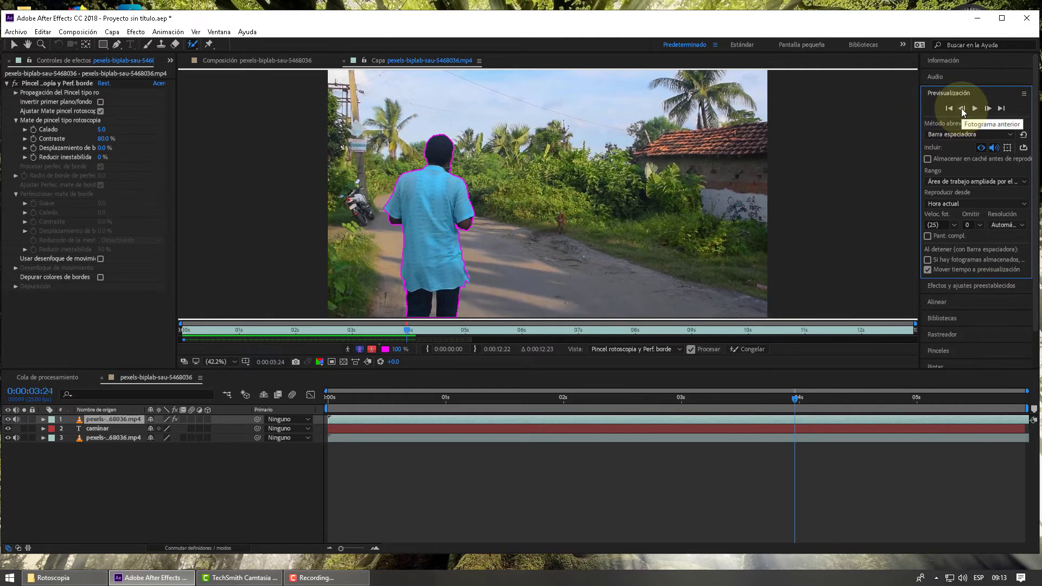
pyautogui.click(962, 109)
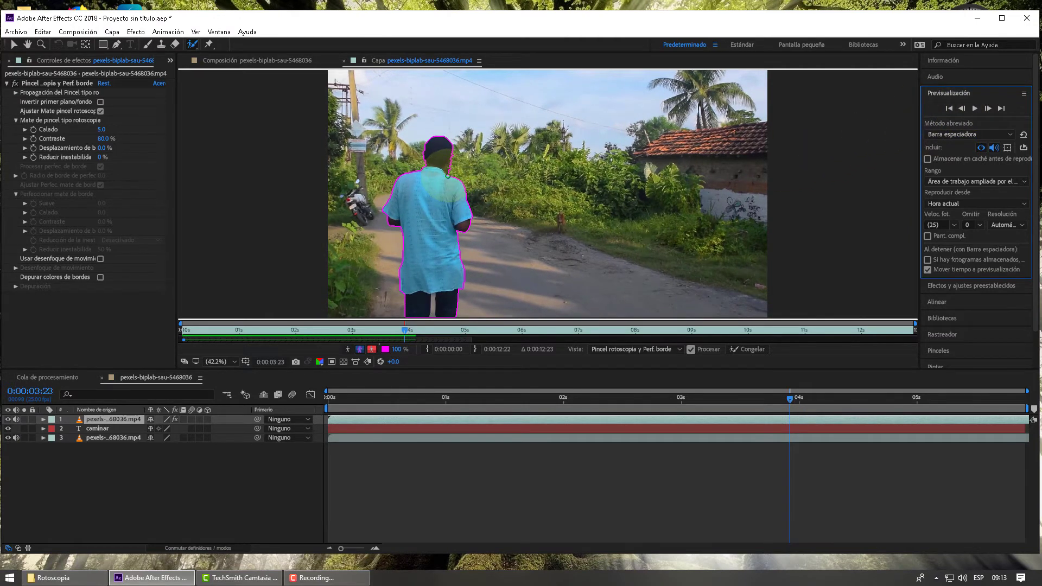
# Zoom in and subtract the background beside the man's head from the matte
pyautogui.scroll(3, 447, 175)
pyautogui.scroll(1, 447, 175)
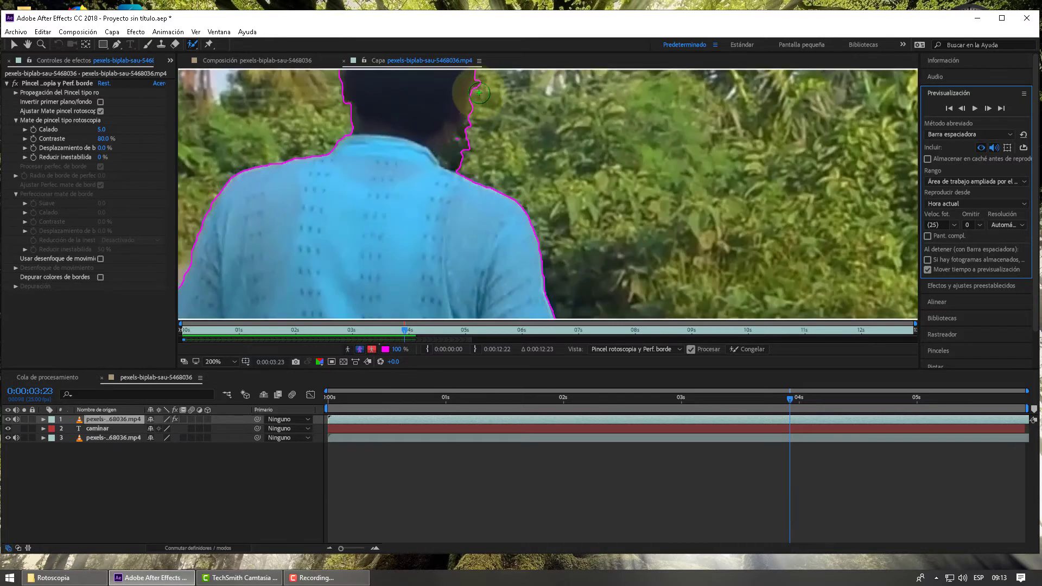
pyautogui.moveTo(482, 89); pyautogui.dragTo(456, 147)
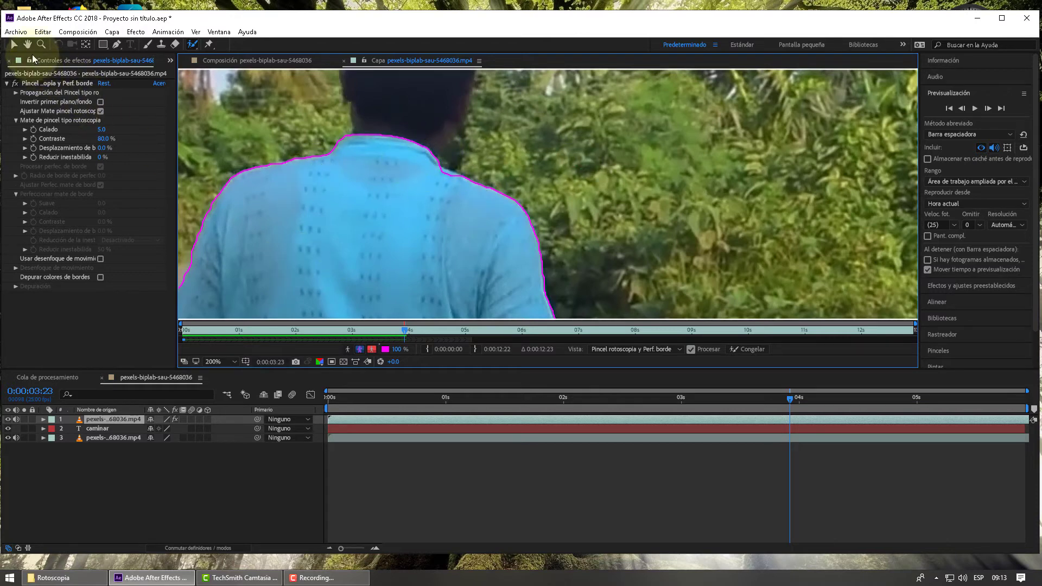
# Pan to the neck, paint the head and neck back into the matte, then fit the frame
pyautogui.click(29, 48)
pyautogui.moveTo(541, 158); pyautogui.dragTo(539, 202)
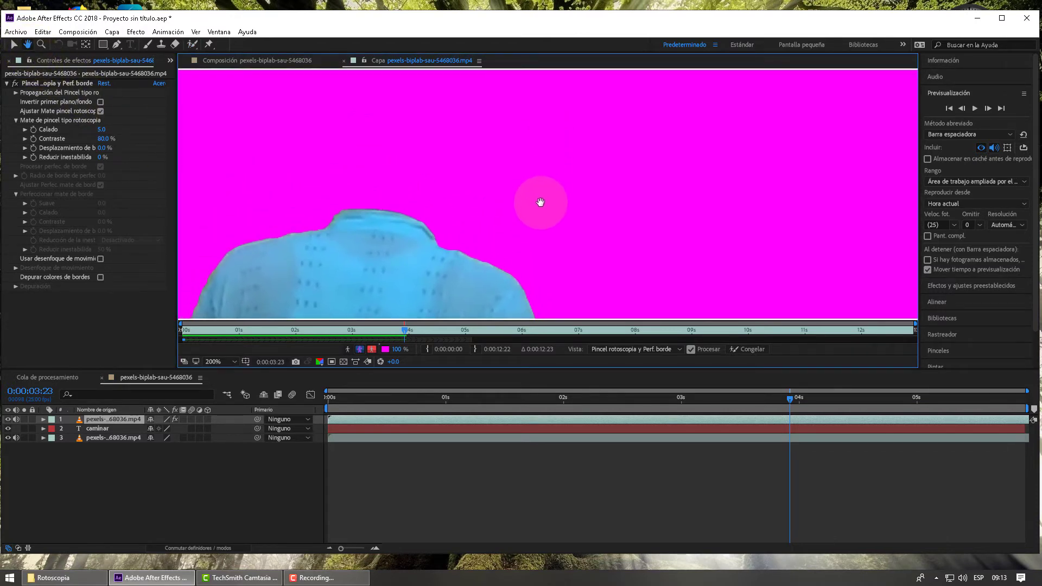
pyautogui.click(192, 46)
pyautogui.moveTo(391, 241)
pyautogui.mouseDown()
pyautogui.moveTo(390, 205)
pyautogui.moveTo(443, 144)
pyautogui.moveTo(415, 222)
pyautogui.mouseUp()
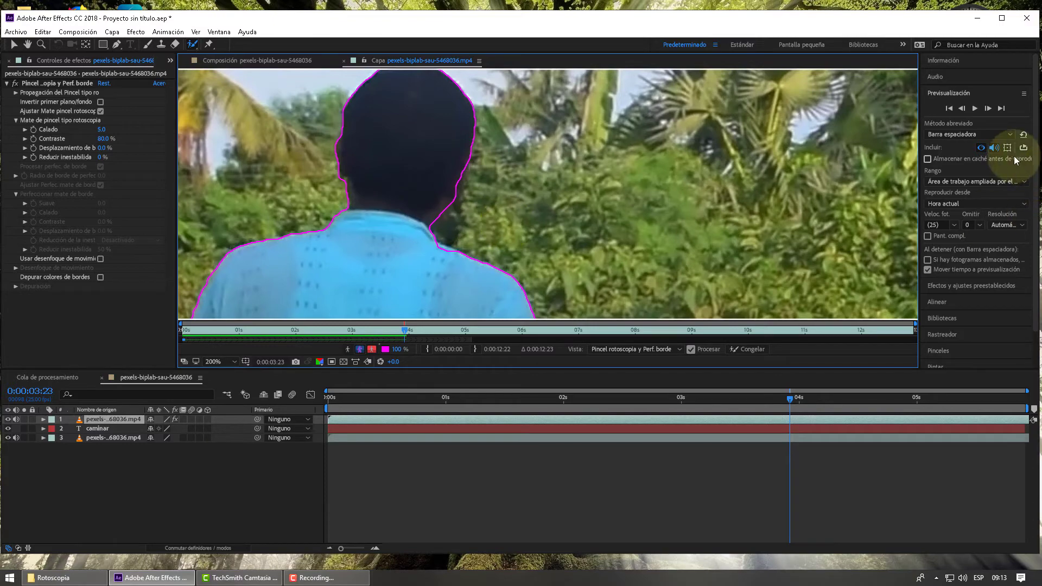
pyautogui.click(235, 362)
pyautogui.click(234, 387)
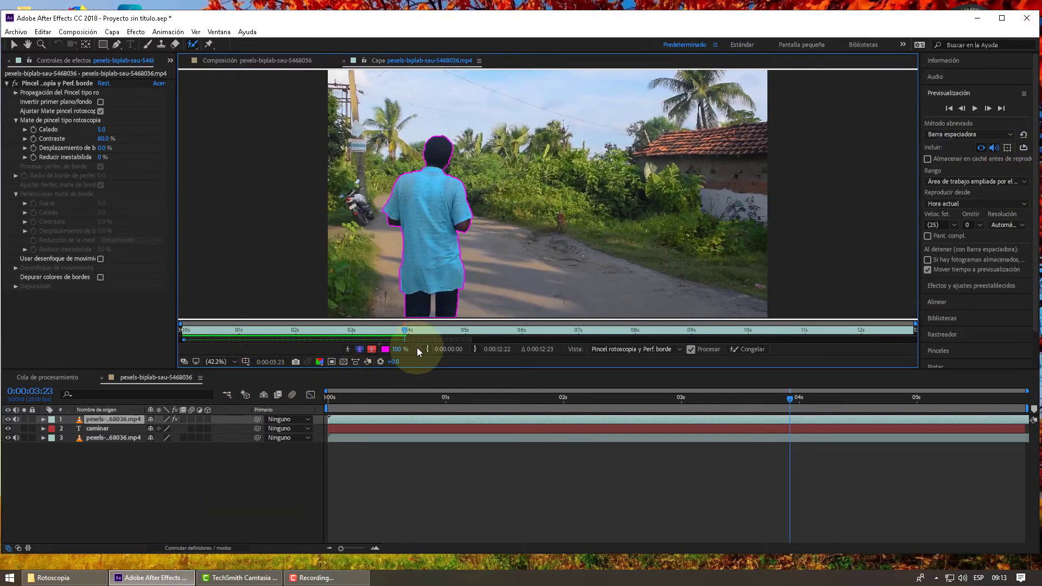
# At 0:00:03:24, subtract background along the neck and re-add the shoulder and head to the matte
pyautogui.click(987, 110)
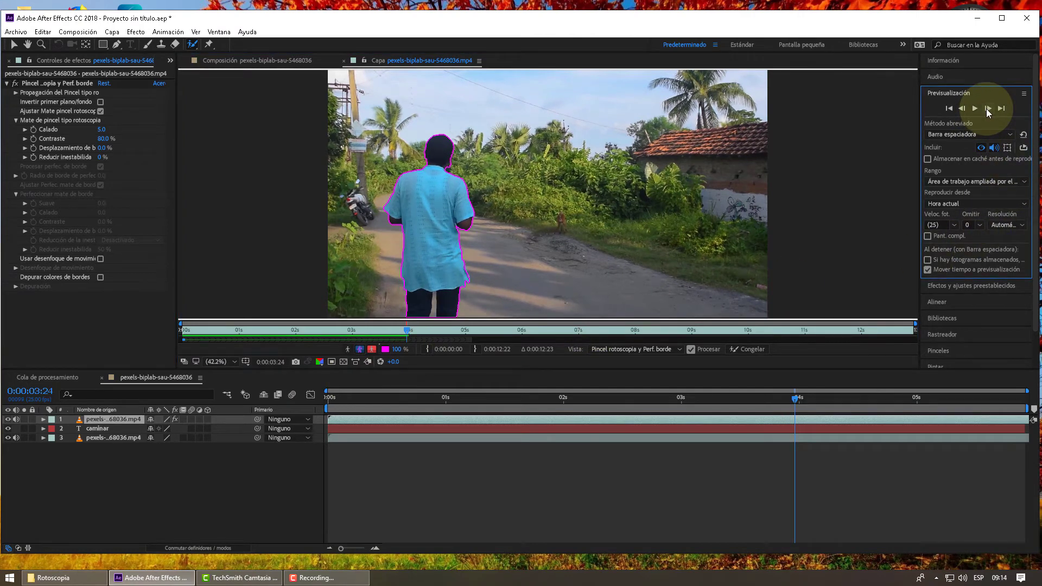
pyautogui.scroll(3, 449, 163)
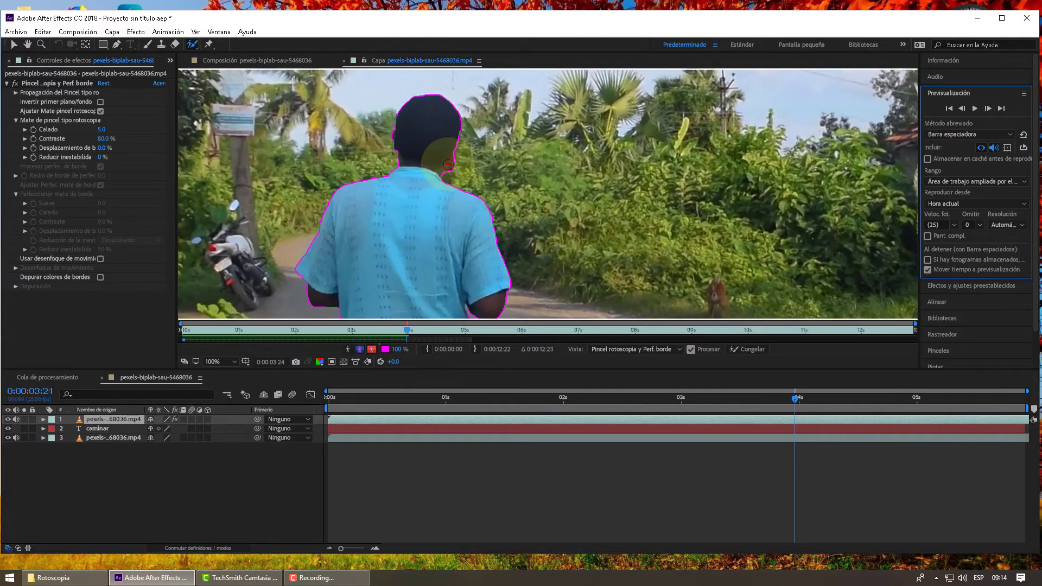
pyautogui.scroll(1, 456, 166)
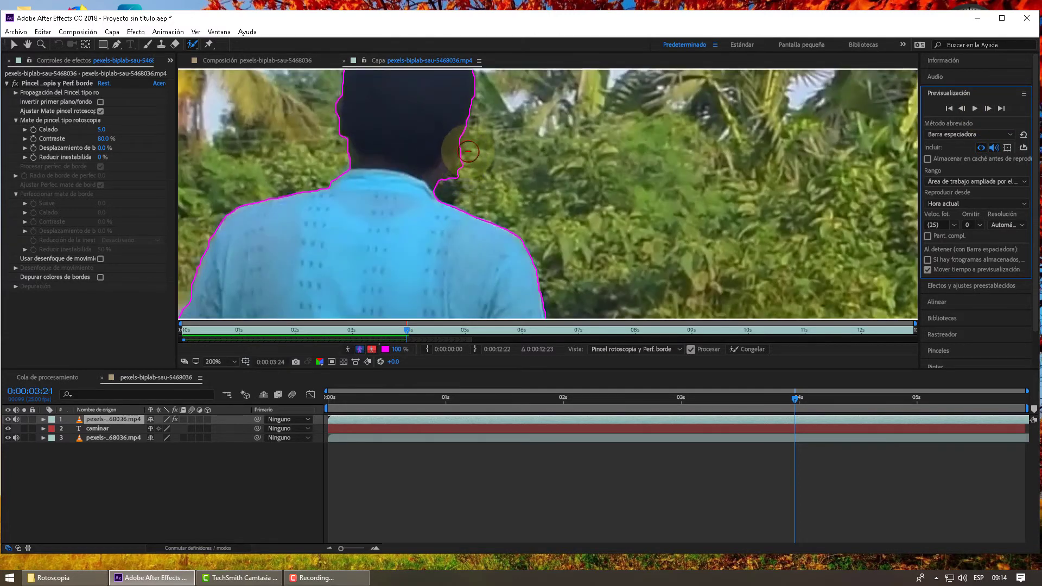
pyautogui.moveTo(467, 154); pyautogui.dragTo(455, 181)
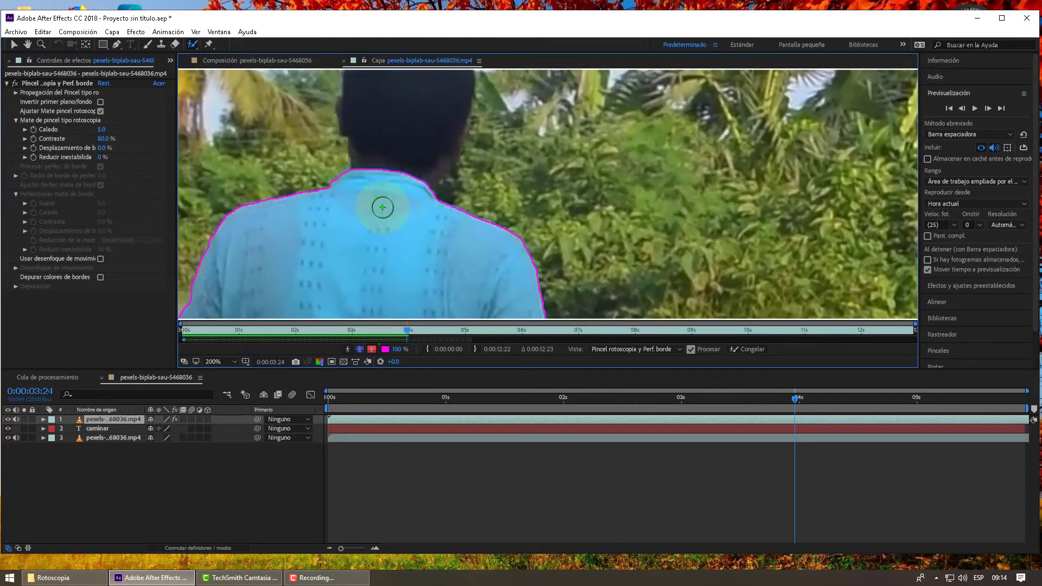
pyautogui.click(31, 47)
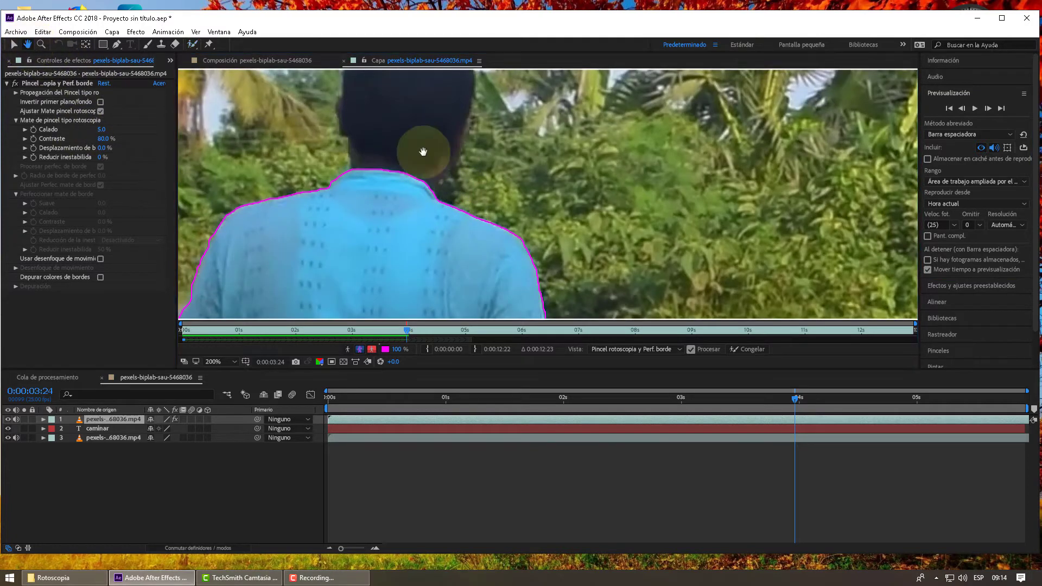
pyautogui.moveTo(553, 132); pyautogui.dragTo(546, 208)
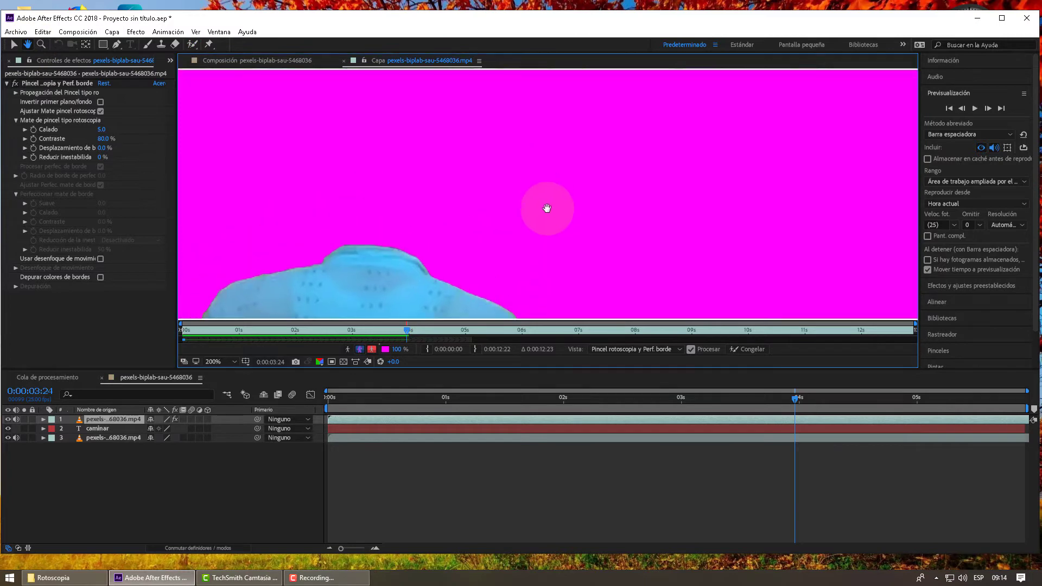
pyautogui.click(192, 44)
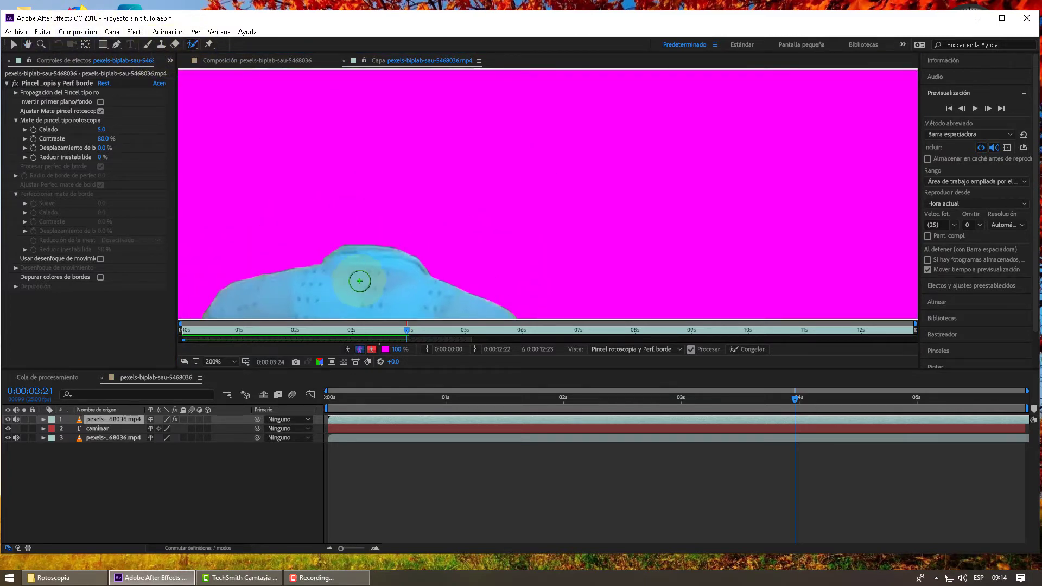
pyautogui.moveTo(360, 281)
pyautogui.mouseDown()
pyautogui.moveTo(444, 156)
pyautogui.moveTo(412, 267)
pyautogui.mouseUp()
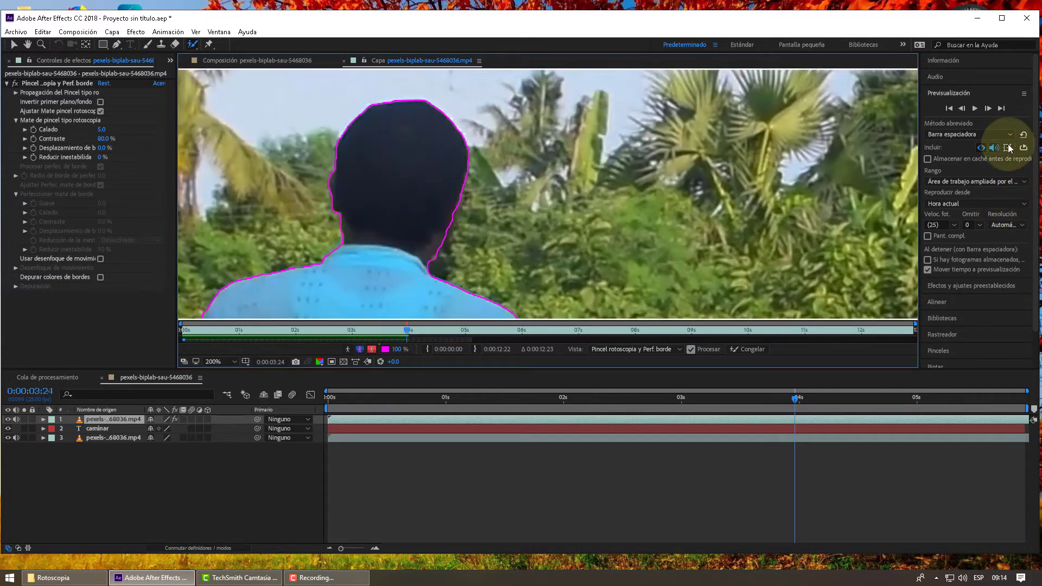
# At 0:00:04:00, trim background at the neck edge and restore the head and neck
pyautogui.click(989, 111)
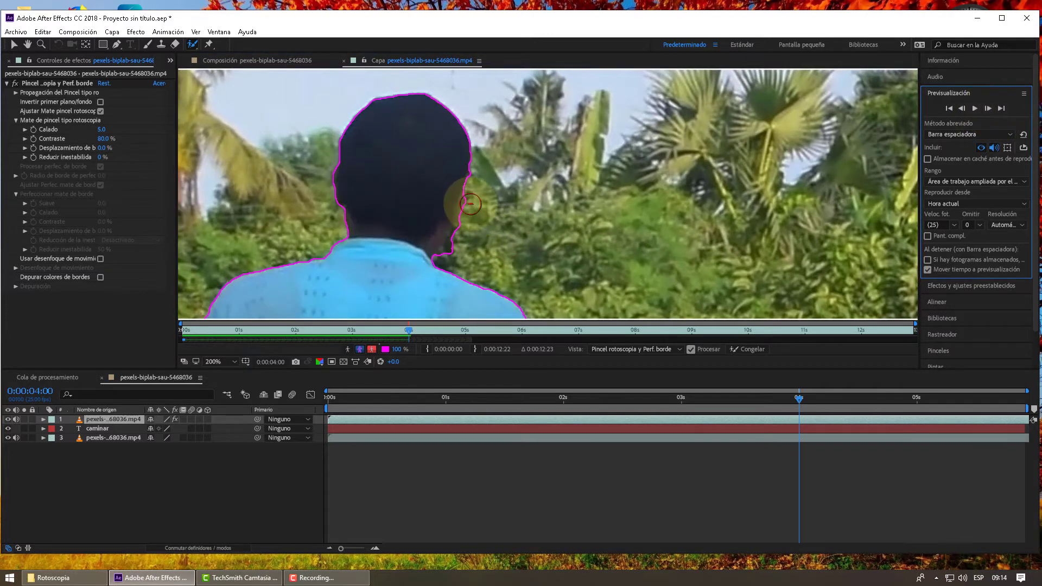
pyautogui.moveTo(471, 197); pyautogui.dragTo(450, 251)
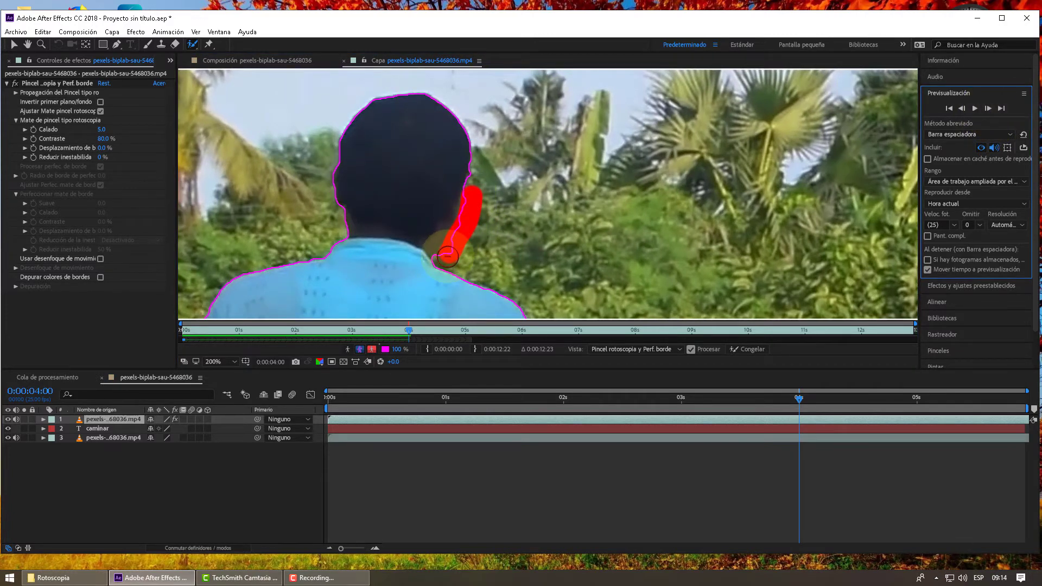
pyautogui.moveTo(386, 264)
pyautogui.mouseDown()
pyautogui.moveTo(359, 187)
pyautogui.moveTo(413, 256)
pyautogui.mouseUp()
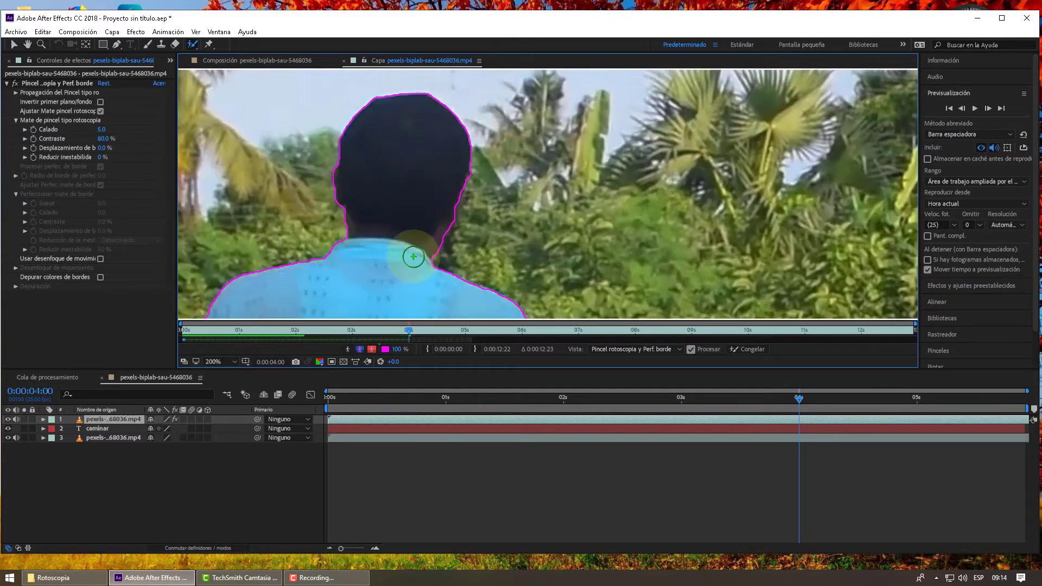
# Subtract background beside the neck and restore the head on frames 0:00:04:01 to 0:00:04:03
pyautogui.click(987, 109)
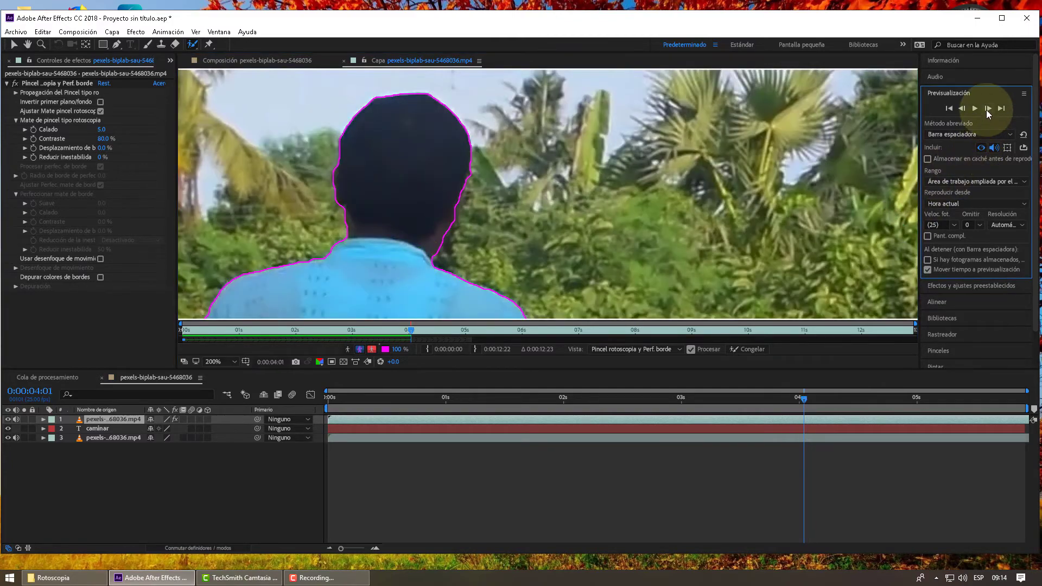
pyautogui.moveTo(470, 202)
pyautogui.mouseDown()
pyautogui.moveTo(449, 255)
pyautogui.moveTo(415, 262)
pyautogui.mouseUp()
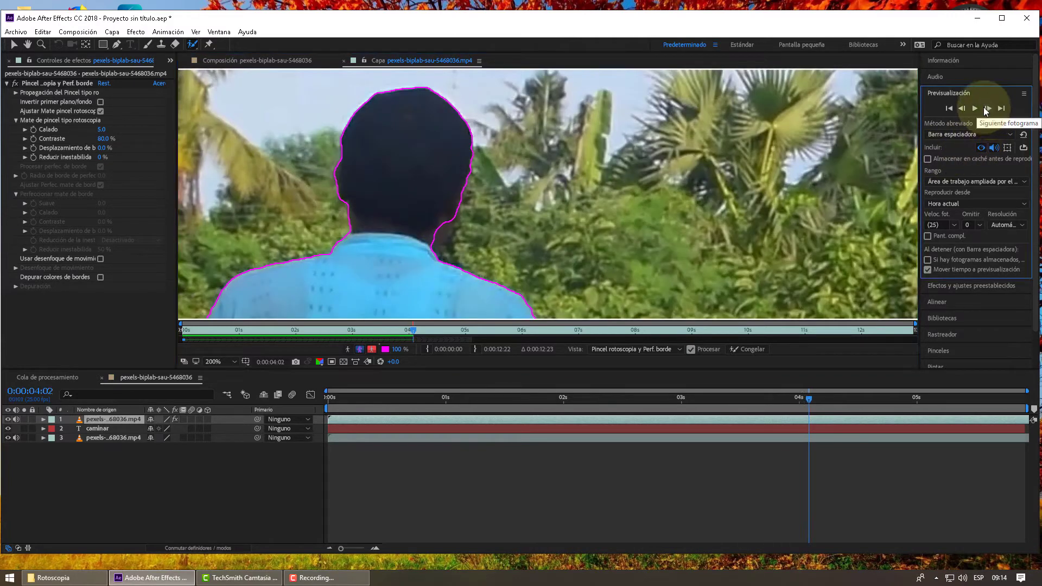
pyautogui.click(987, 109)
pyautogui.moveTo(475, 208); pyautogui.dragTo(458, 240)
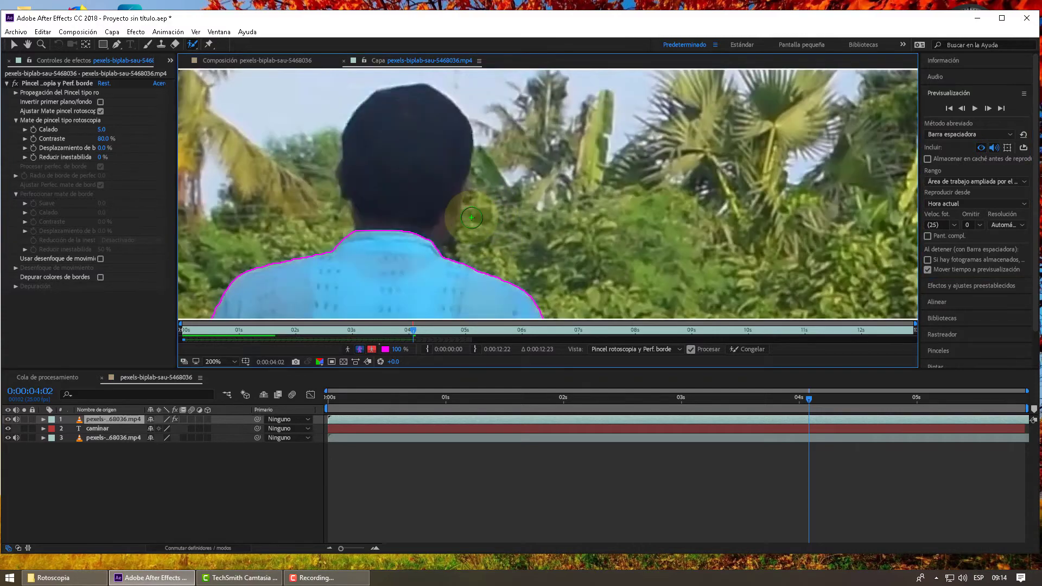
pyautogui.moveTo(383, 256)
pyautogui.mouseDown()
pyautogui.moveTo(373, 163)
pyautogui.moveTo(426, 234)
pyautogui.moveTo(421, 251)
pyautogui.mouseUp()
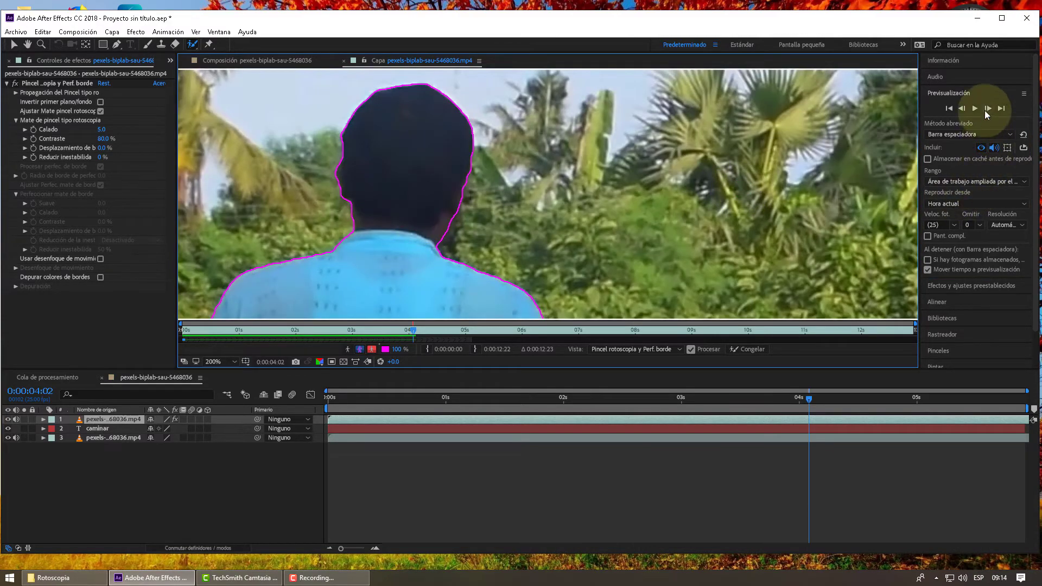
pyautogui.click(986, 110)
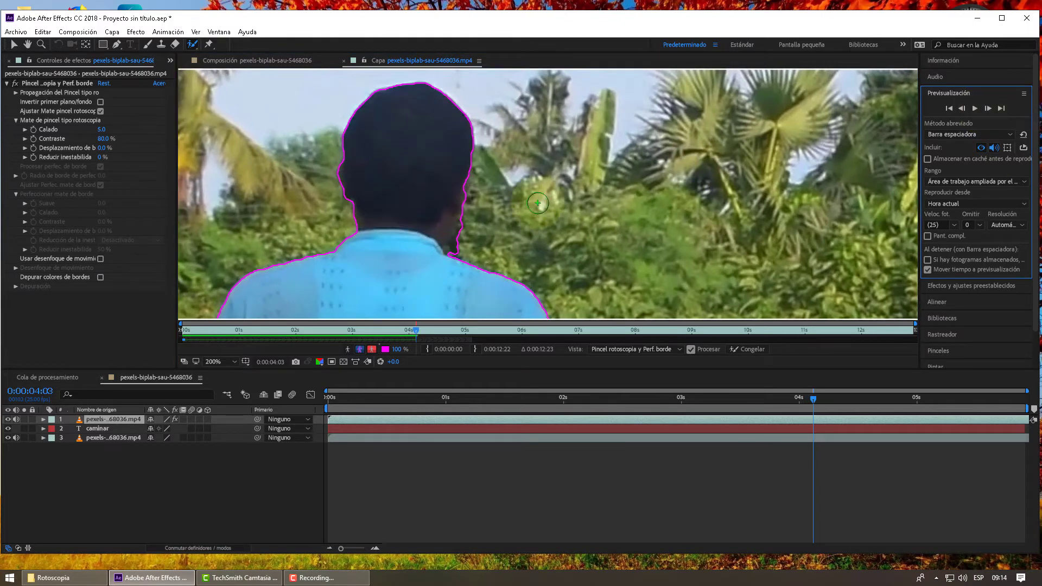
pyautogui.moveTo(470, 214); pyautogui.dragTo(454, 253)
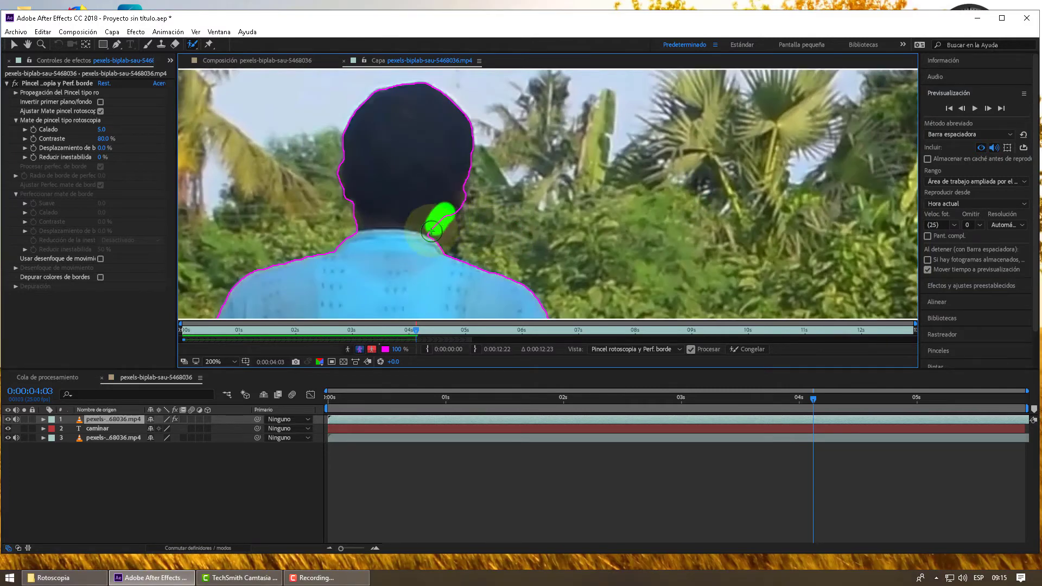
# Correct the neck edge and re-add the head on frames 0:00:04:05 and 0:00:04:06
pyautogui.click(988, 109)
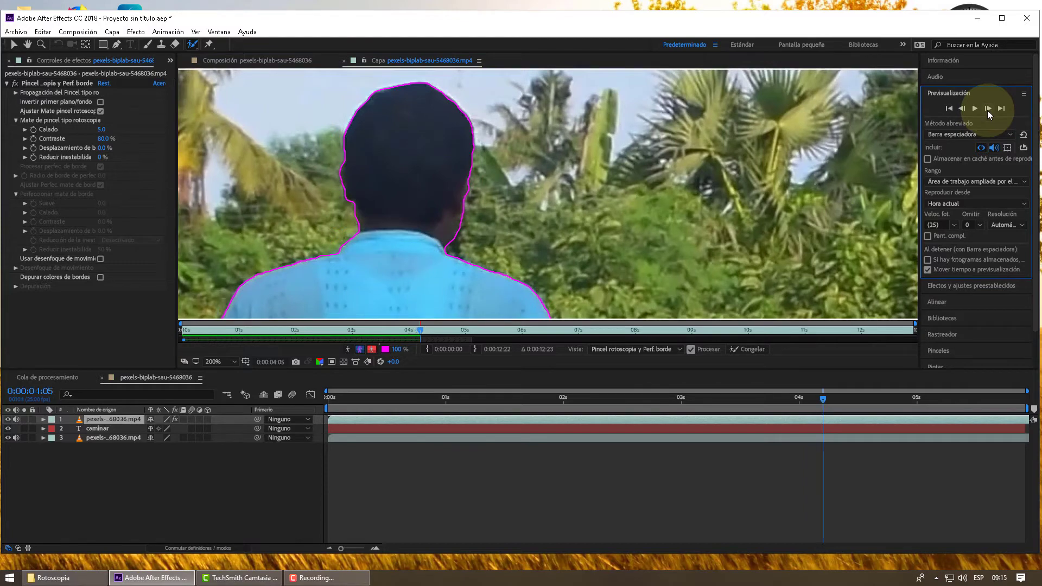
pyautogui.click(988, 110)
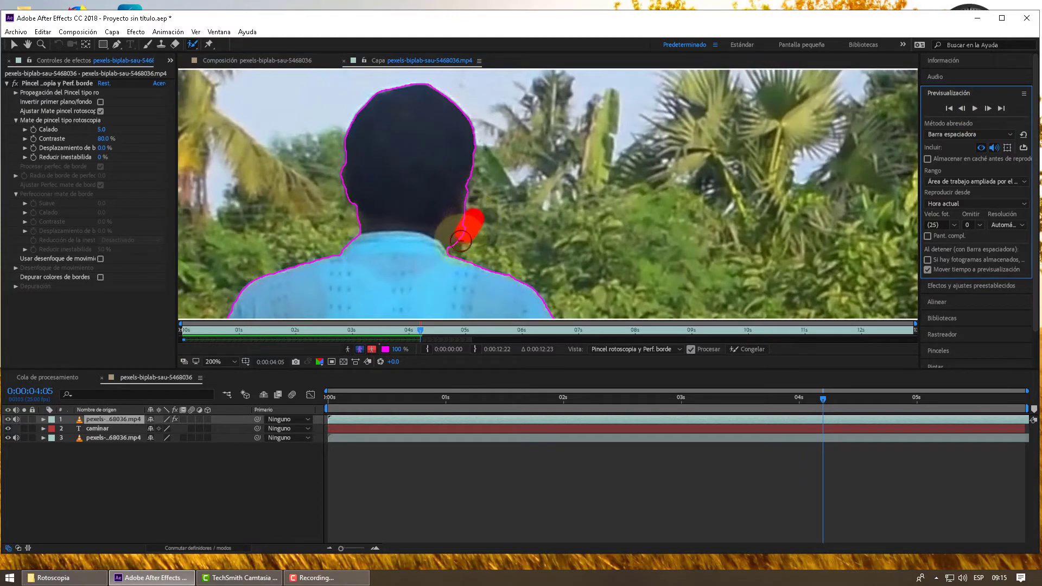
pyautogui.moveTo(458, 246); pyautogui.dragTo(459, 247)
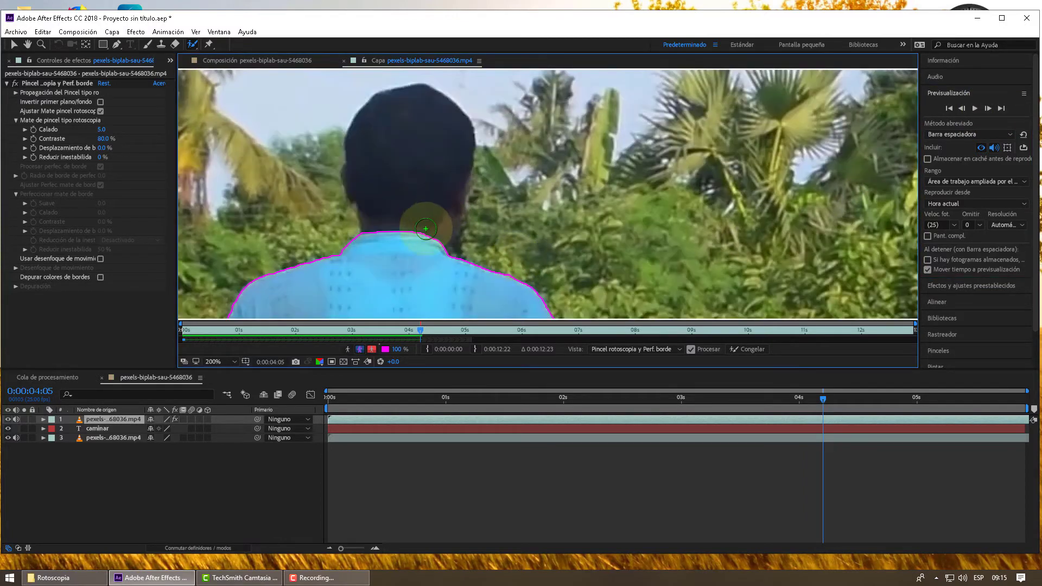
pyautogui.moveTo(390, 242)
pyautogui.mouseDown()
pyautogui.moveTo(373, 168)
pyautogui.moveTo(422, 247)
pyautogui.mouseUp()
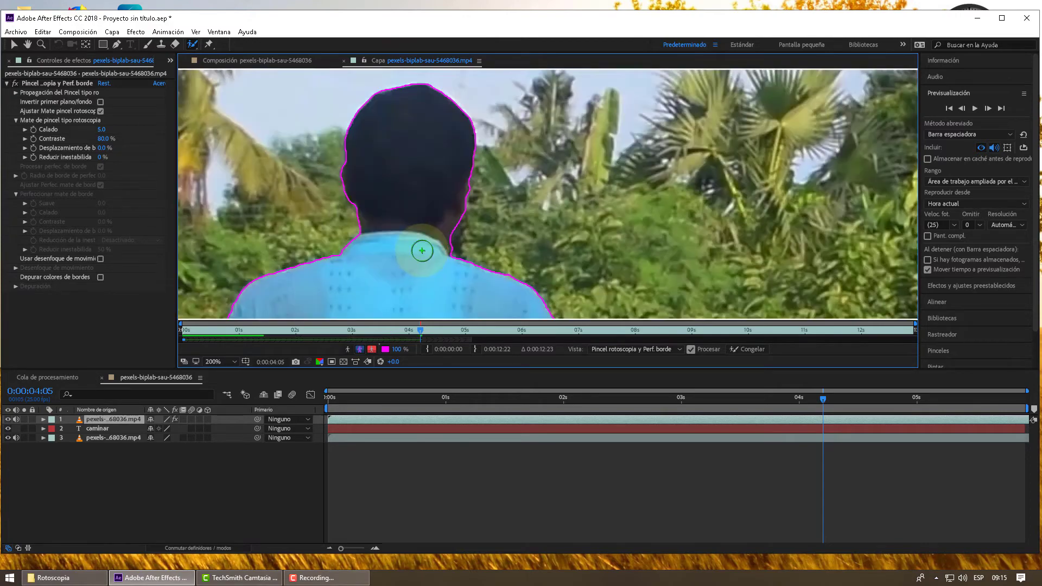
pyautogui.click(987, 109)
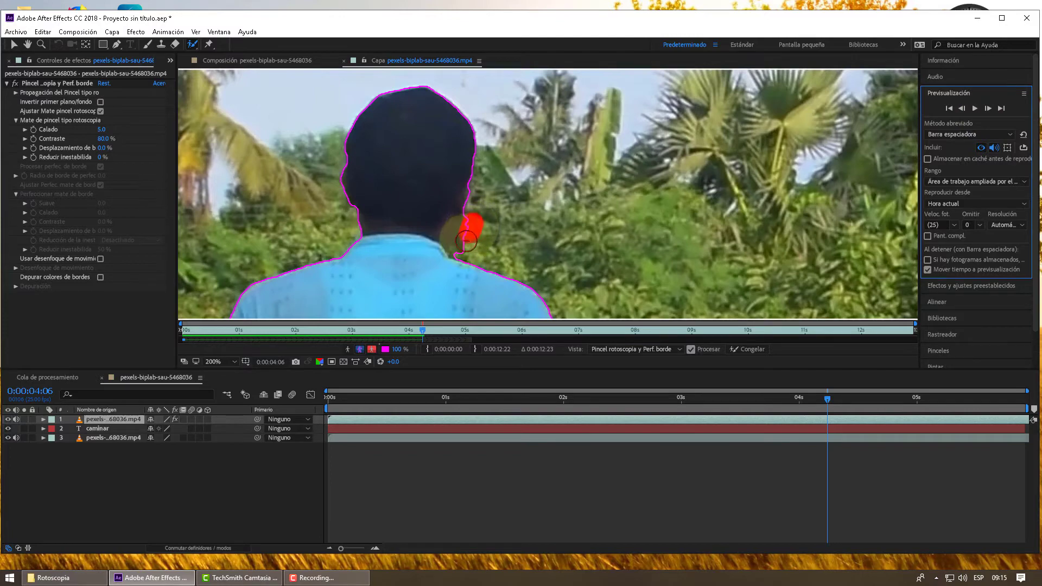
pyautogui.moveTo(466, 252); pyautogui.dragTo(465, 252)
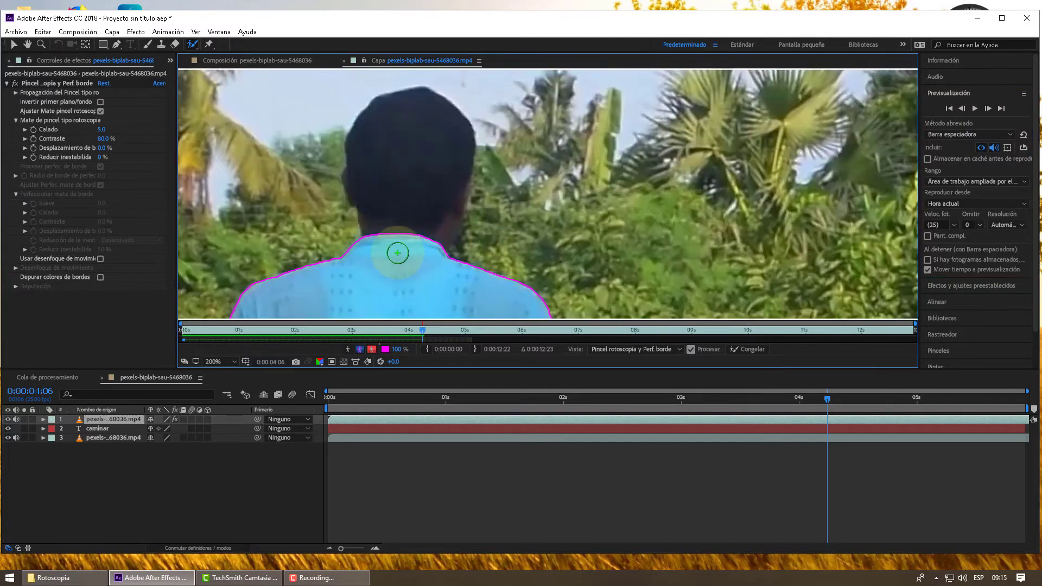
pyautogui.moveTo(399, 255)
pyautogui.mouseDown()
pyautogui.moveTo(443, 165)
pyautogui.moveTo(418, 252)
pyautogui.mouseUp()
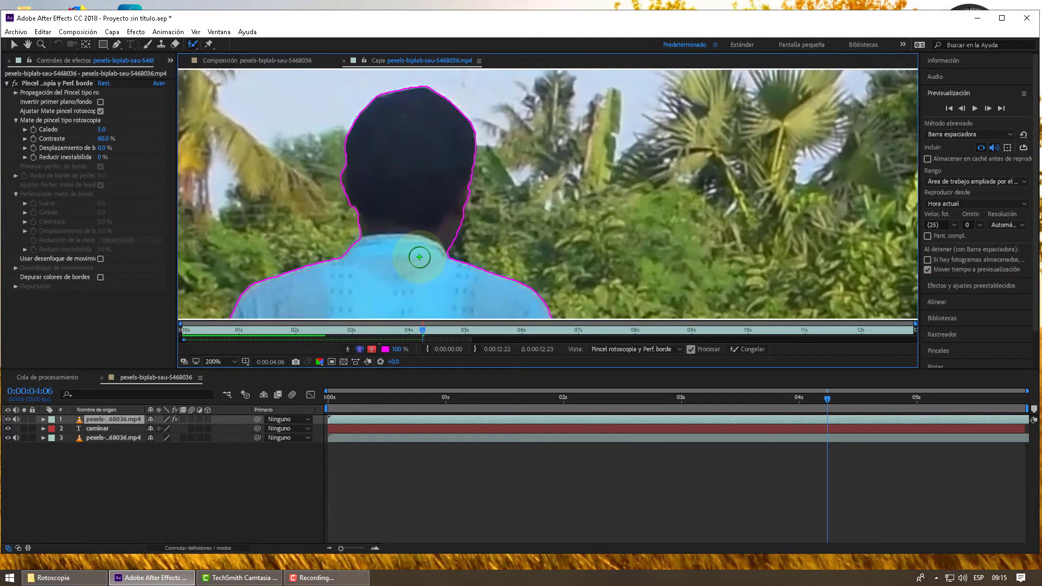
# Trim background at the neck and restore the head on the next two frames
pyautogui.click(993, 108)
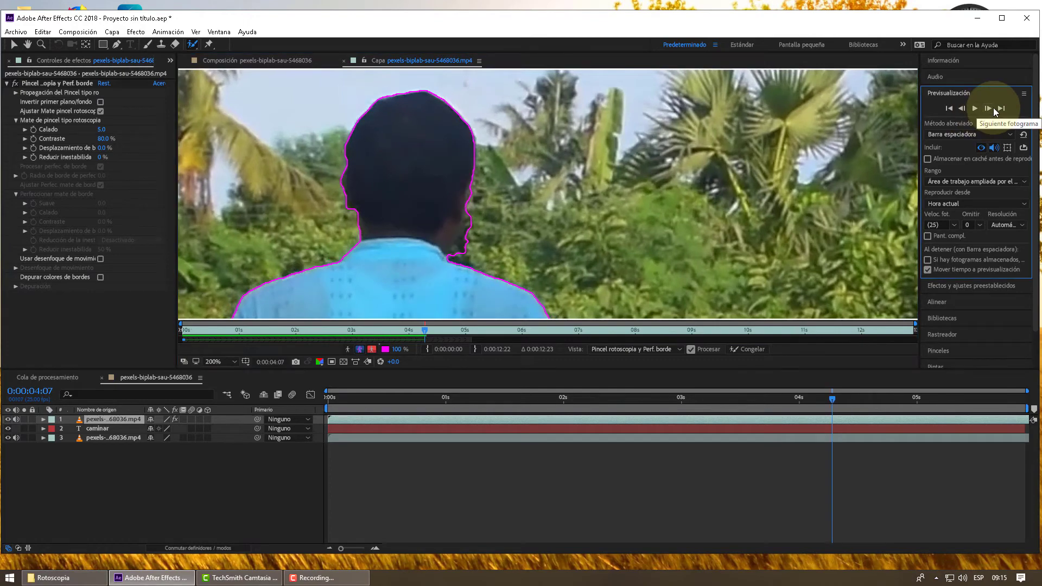
pyautogui.moveTo(476, 212); pyautogui.dragTo(468, 229)
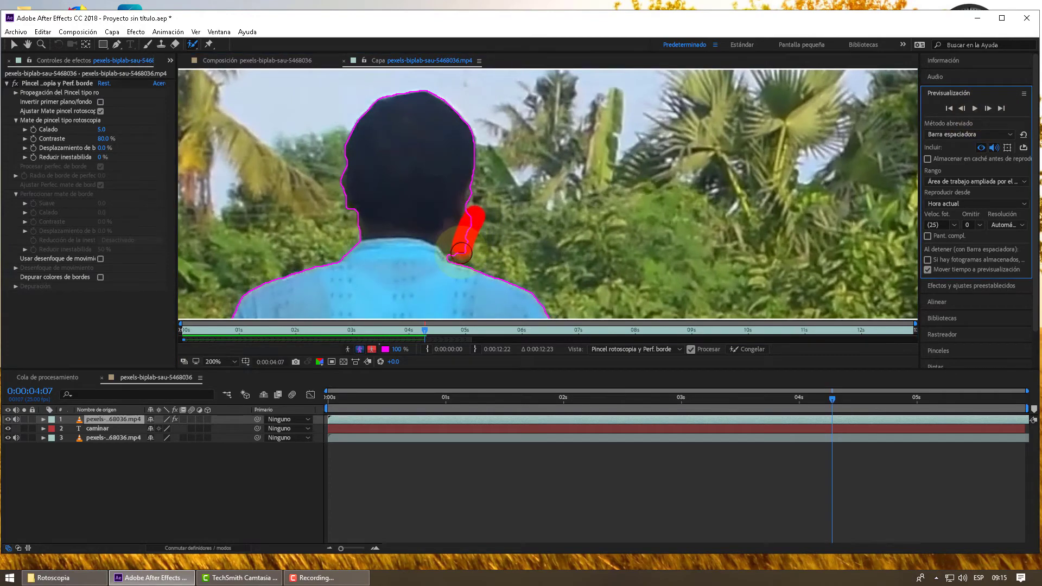
pyautogui.moveTo(371, 262); pyautogui.dragTo(424, 254)
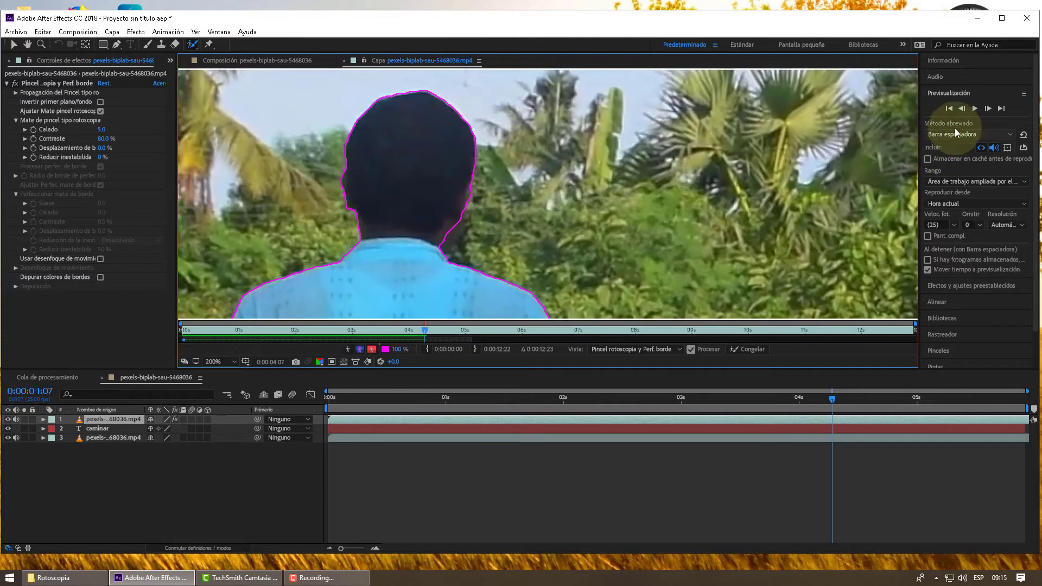
pyautogui.click(988, 109)
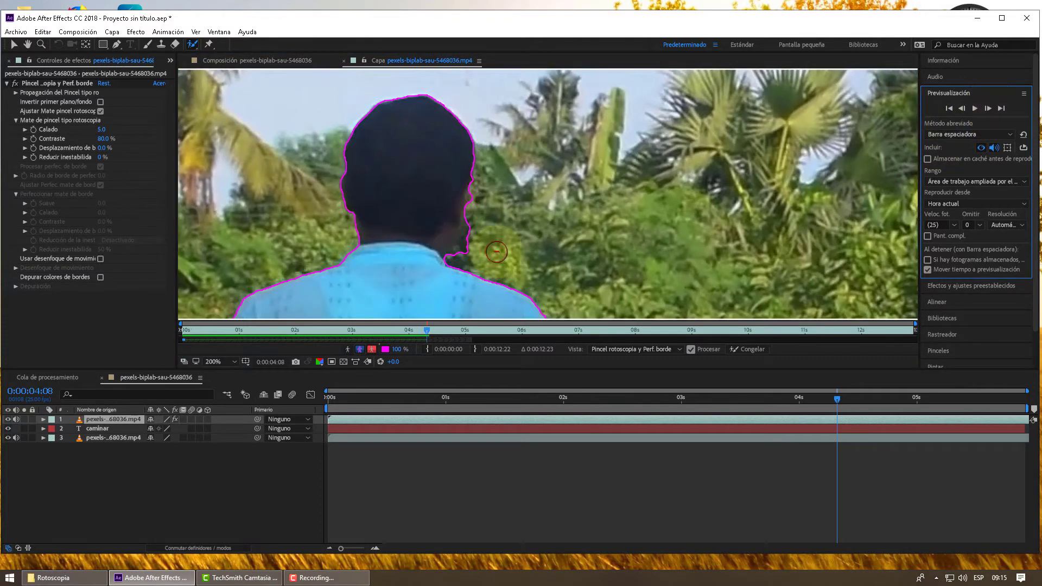
pyautogui.moveTo(479, 219); pyautogui.dragTo(465, 249)
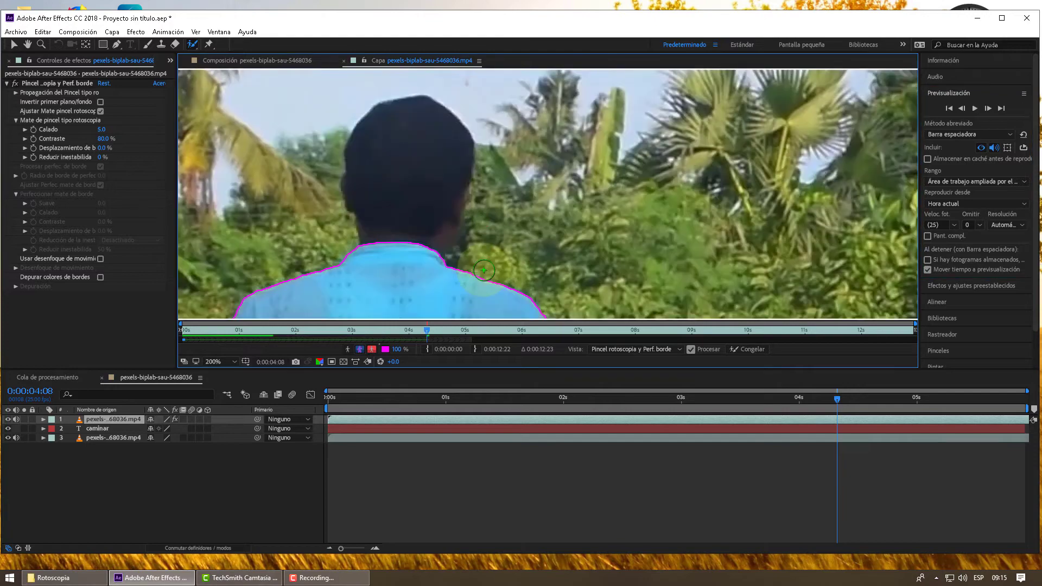
pyautogui.moveTo(393, 263)
pyautogui.mouseDown()
pyautogui.moveTo(426, 125)
pyautogui.moveTo(424, 261)
pyautogui.mouseUp()
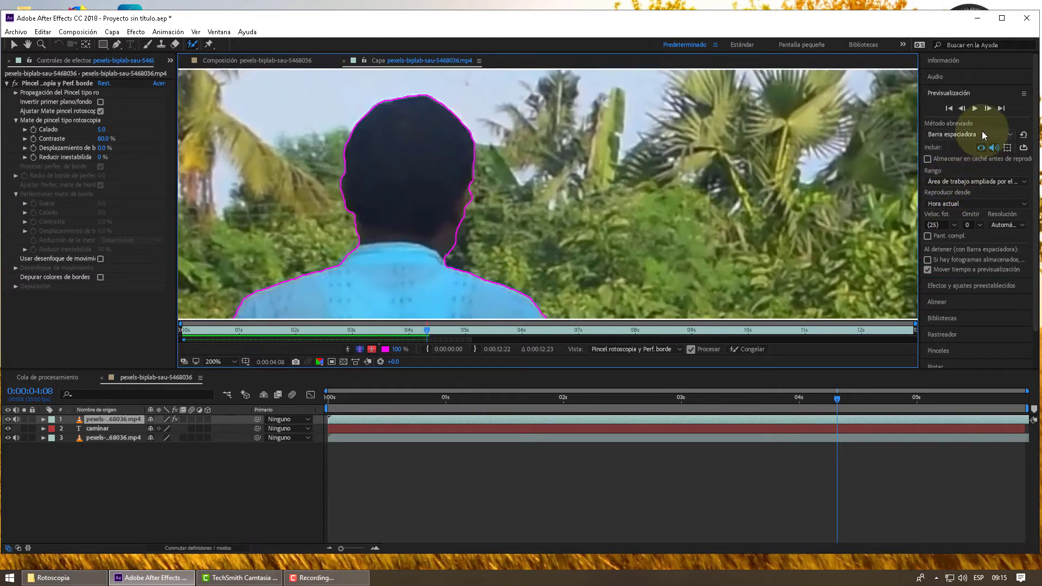
# Remove stray background beside the face and neck, then skip ahead a few frames
pyautogui.click(988, 110)
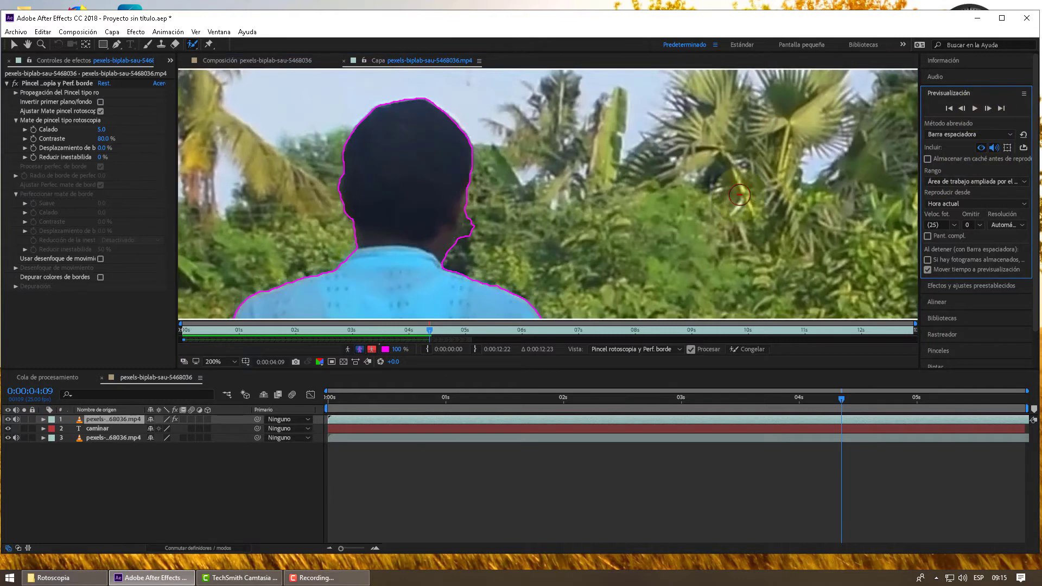
pyautogui.moveTo(474, 216); pyautogui.dragTo(467, 245)
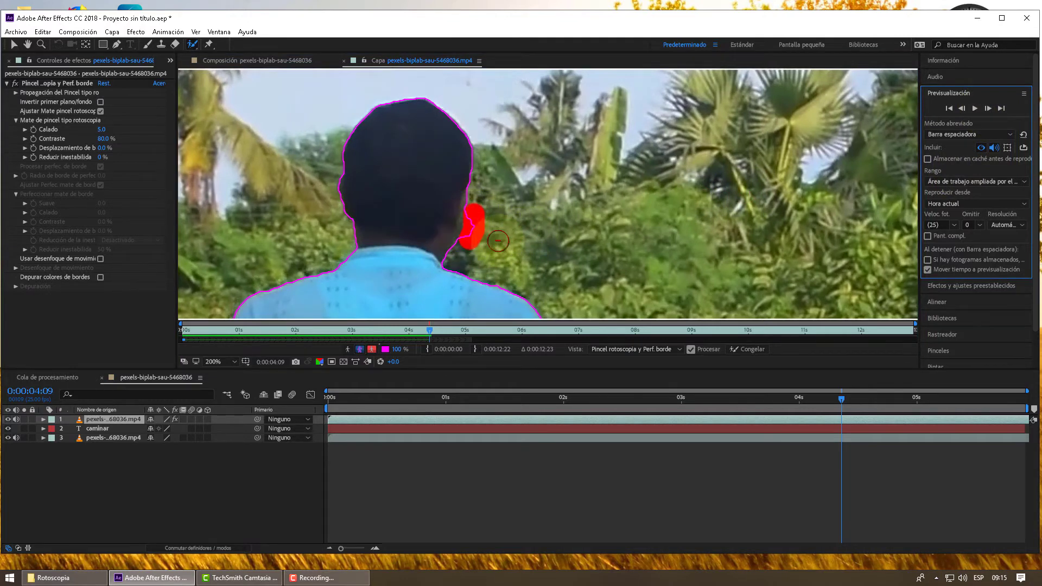
pyautogui.moveTo(368, 268); pyautogui.dragTo(465, 272)
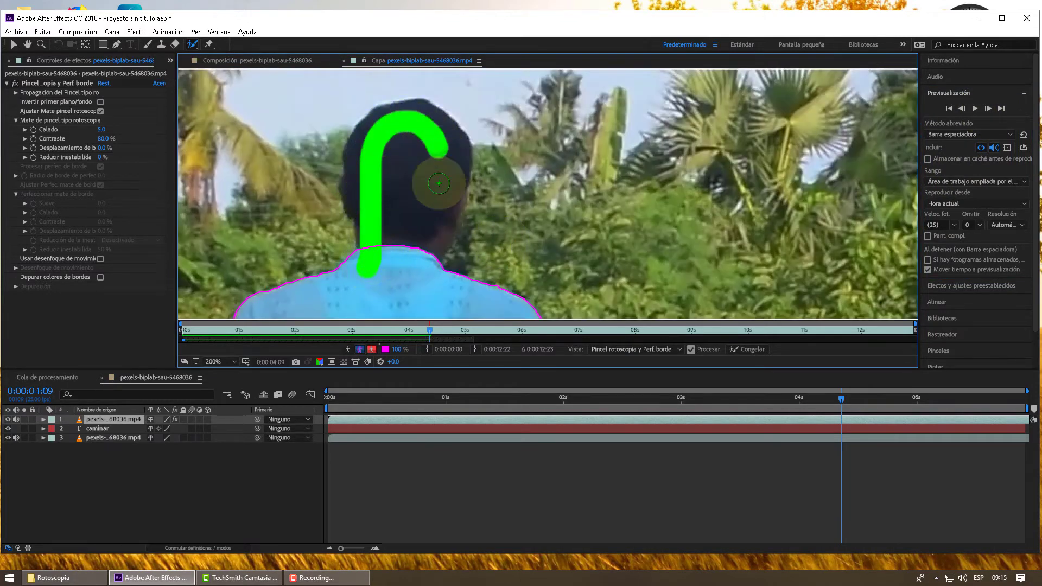
pyautogui.click(988, 108)
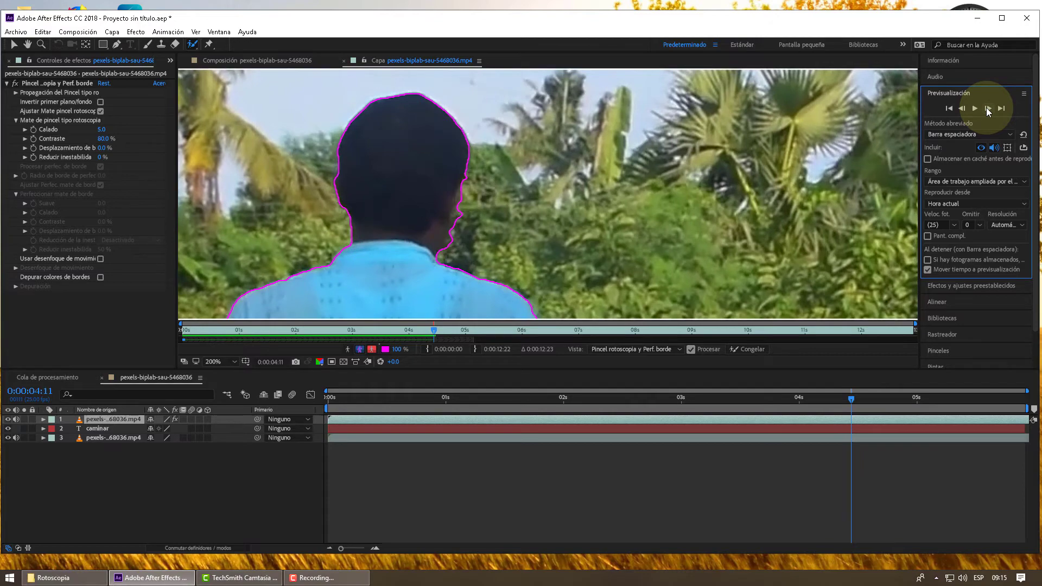
pyautogui.keyDown('alt'); pyautogui.click(467, 223); pyautogui.keyUp('alt')
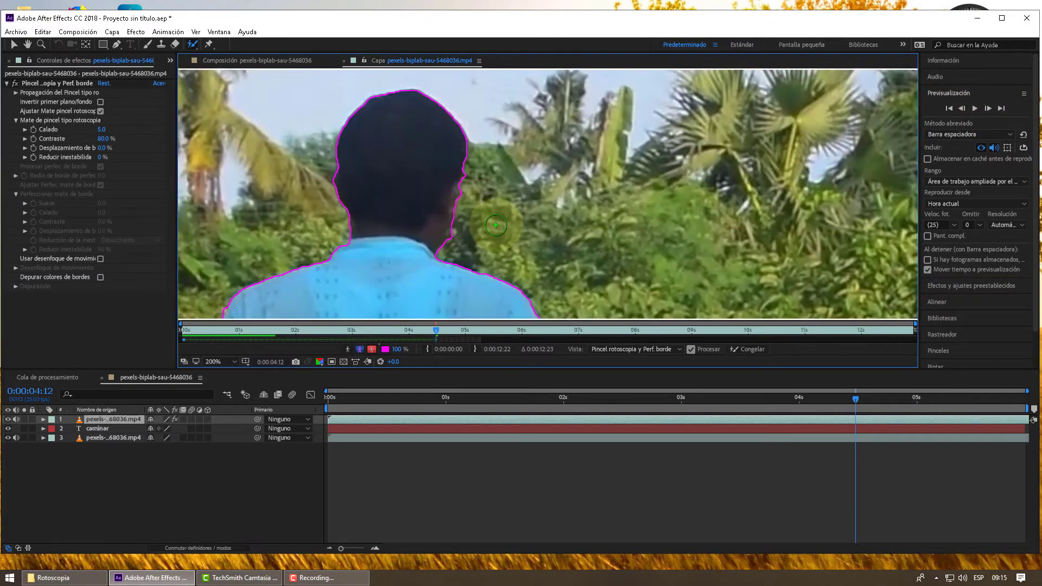
pyautogui.click(988, 109)
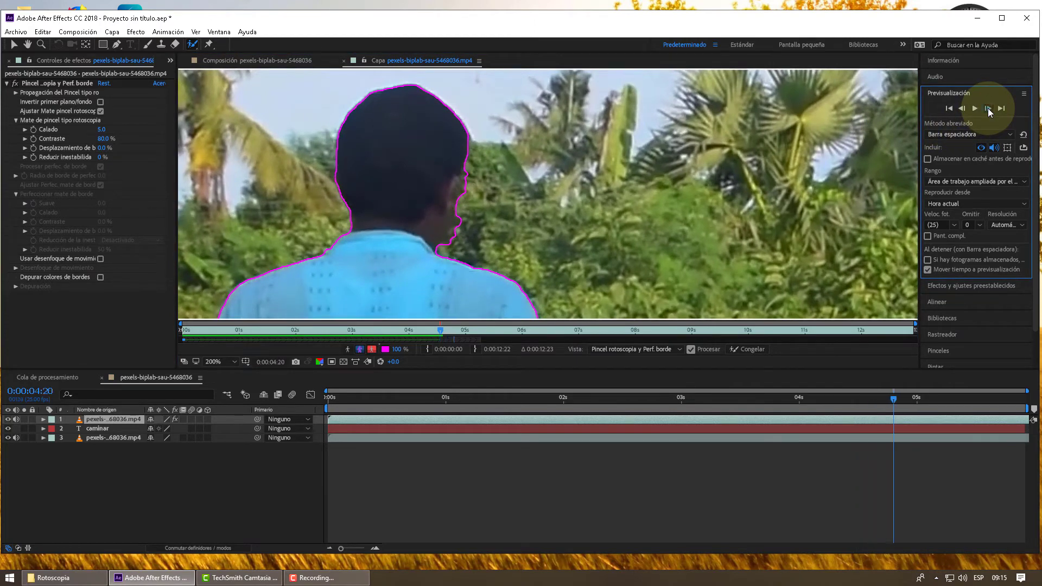
pyautogui.tripleClick(987, 109)
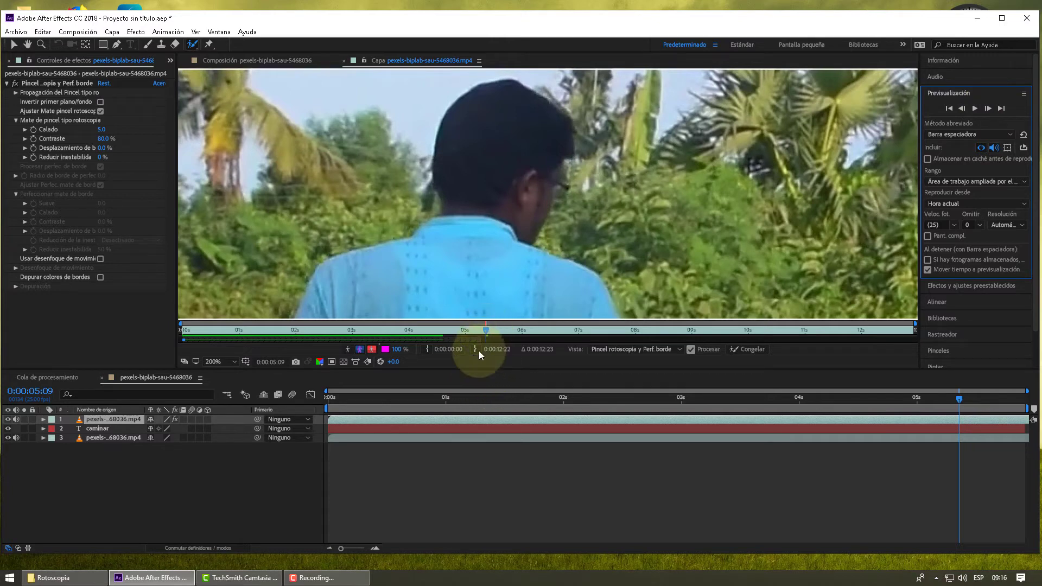
# Return to 0:00:04:20 and fix the matte beside the face and head on two frames
pyautogui.click(893, 401)
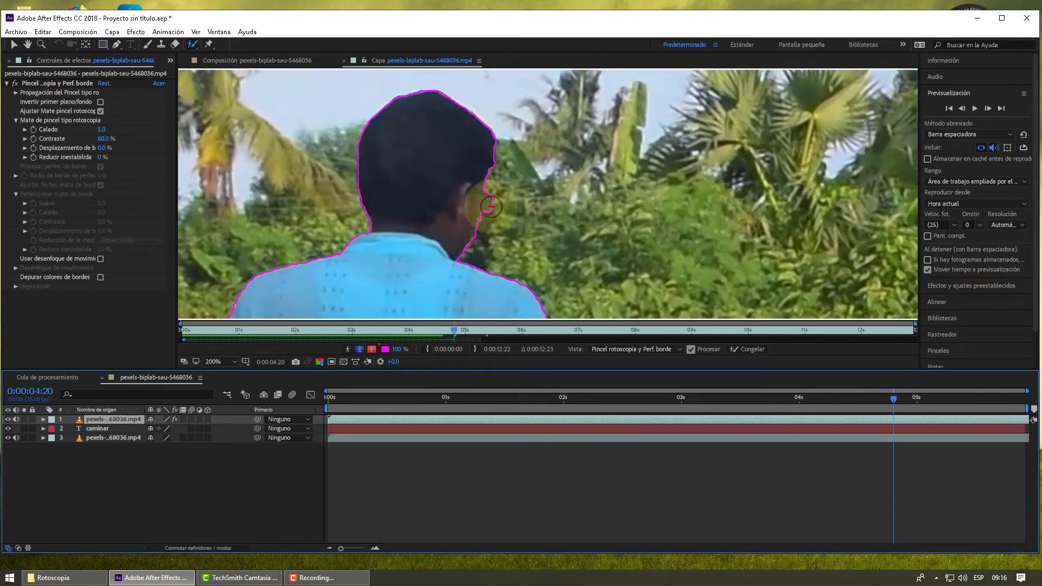
pyautogui.keyDown('alt'); pyautogui.moveTo(491, 207); pyautogui.dragTo(491, 179); pyautogui.keyUp('alt')
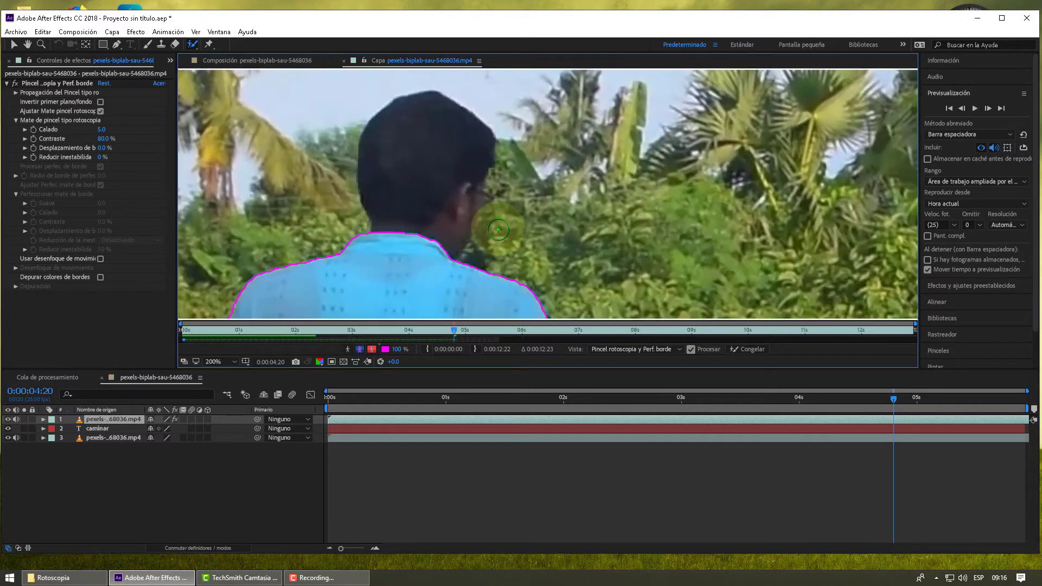
pyautogui.moveTo(397, 247)
pyautogui.mouseDown()
pyautogui.moveTo(466, 153)
pyautogui.moveTo(431, 244)
pyautogui.mouseUp()
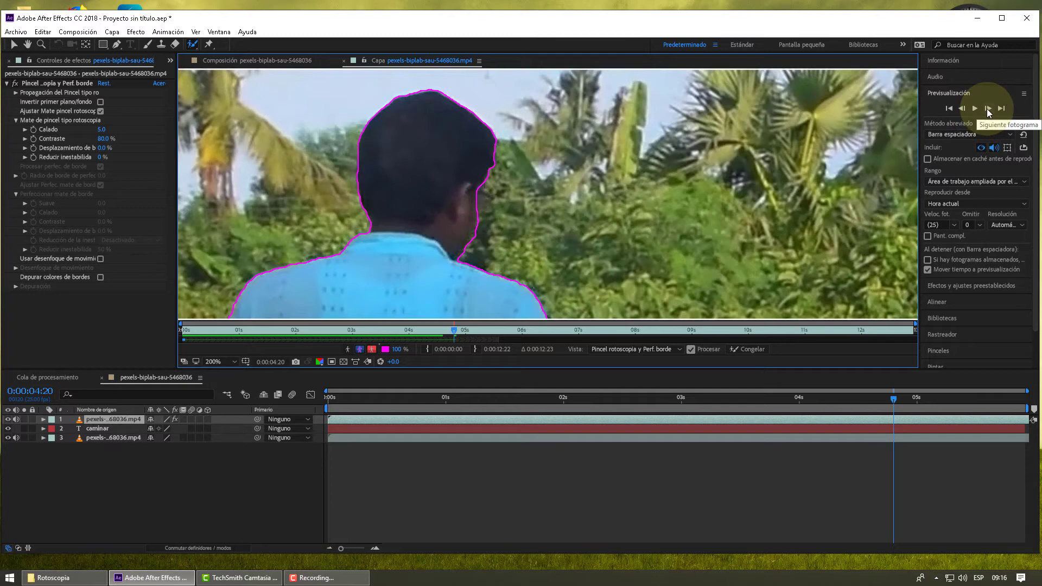
pyautogui.click(988, 109)
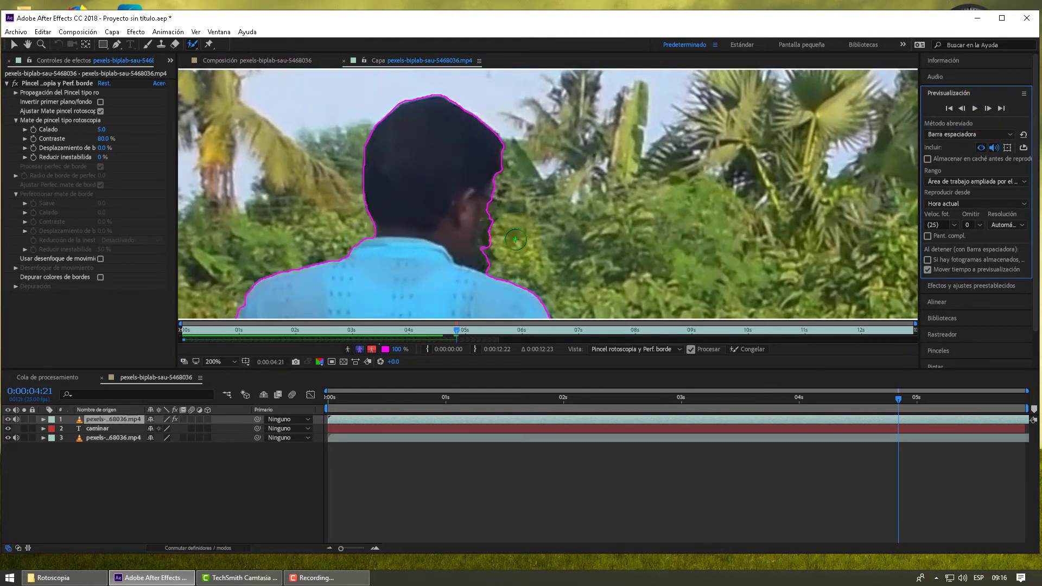
pyautogui.moveTo(501, 212); pyautogui.dragTo(484, 254)
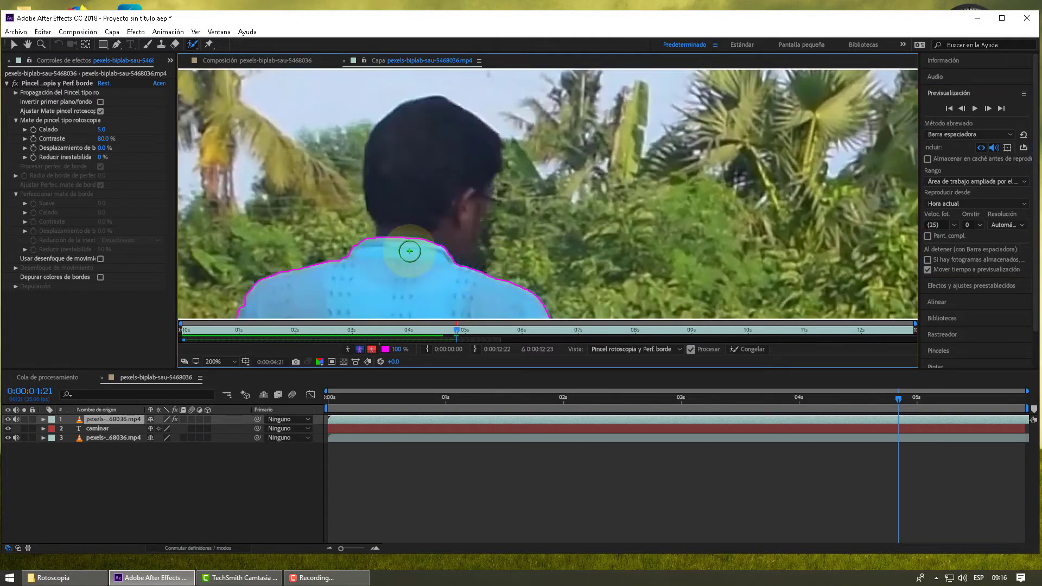
pyautogui.moveTo(407, 254)
pyautogui.mouseDown()
pyautogui.moveTo(394, 155)
pyautogui.moveTo(435, 259)
pyautogui.mouseUp()
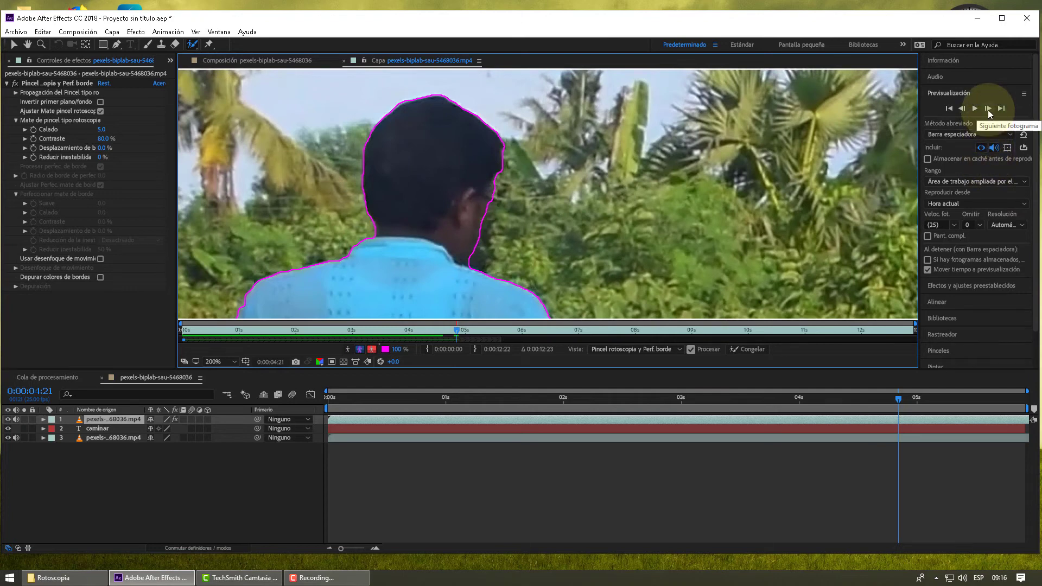
# Cut background near the neck and ear and restore the head on the following frames
pyautogui.click(987, 108)
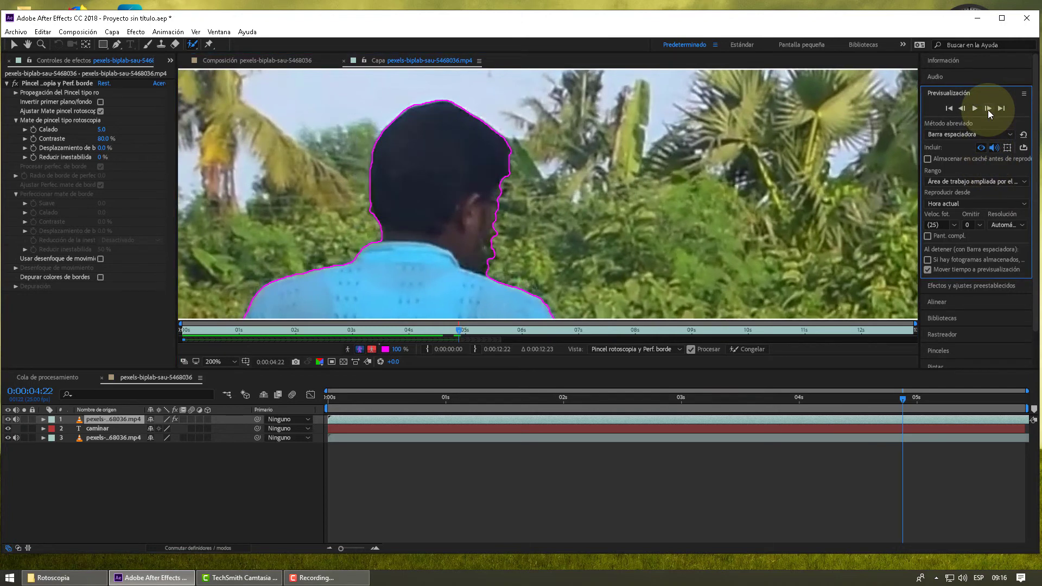
pyautogui.moveTo(505, 232); pyautogui.dragTo(483, 267)
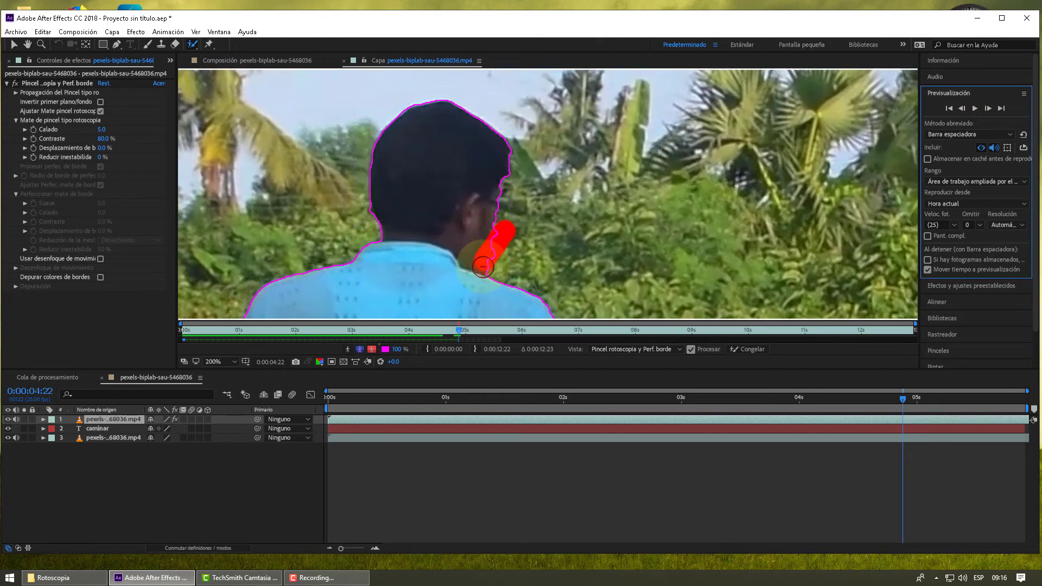
pyautogui.moveTo(403, 270)
pyautogui.mouseDown()
pyautogui.moveTo(413, 144)
pyautogui.moveTo(445, 278)
pyautogui.mouseUp()
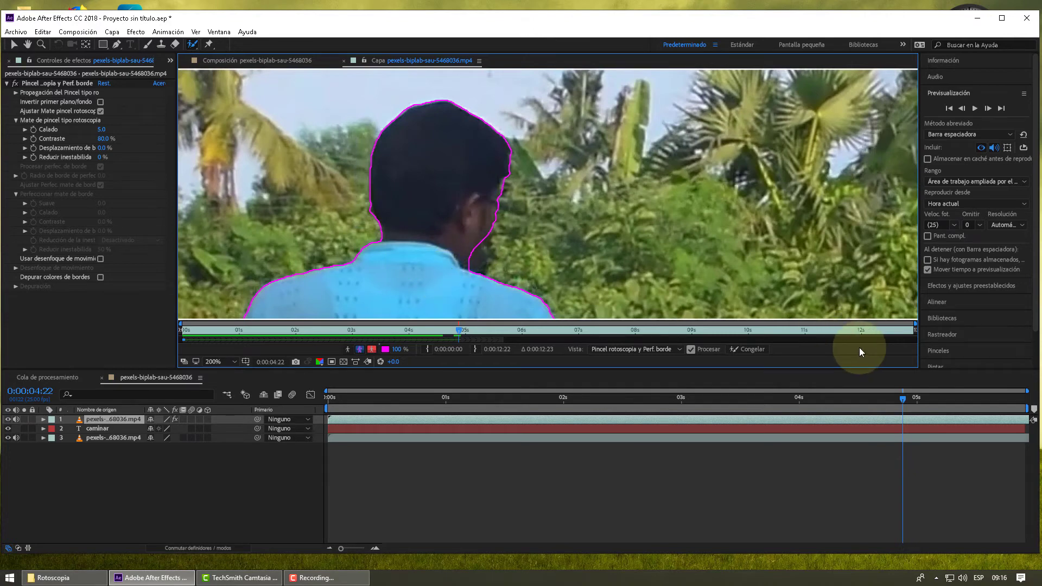
pyautogui.click(988, 110)
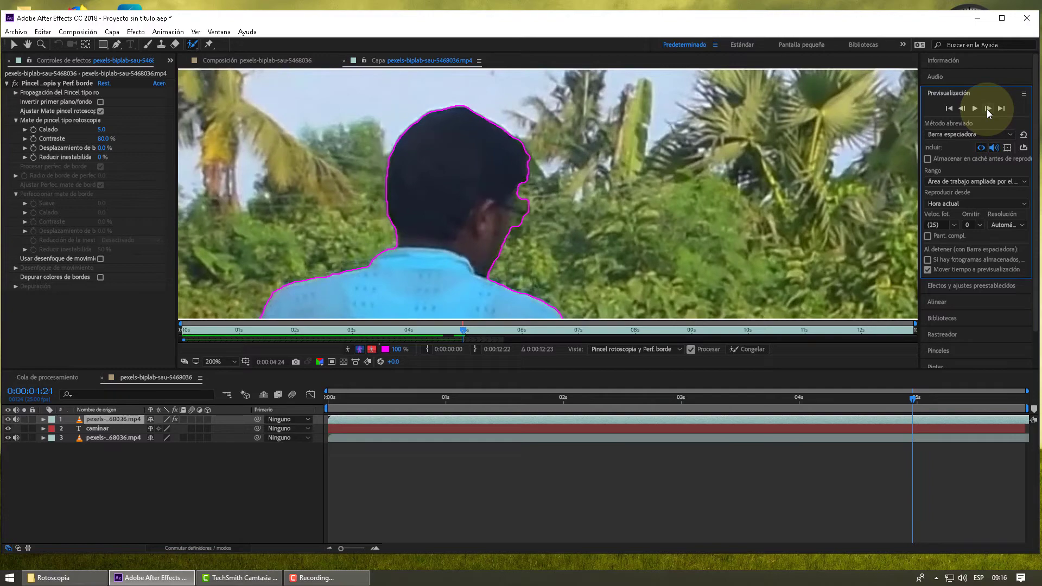
pyautogui.moveTo(535, 194); pyautogui.dragTo(522, 235)
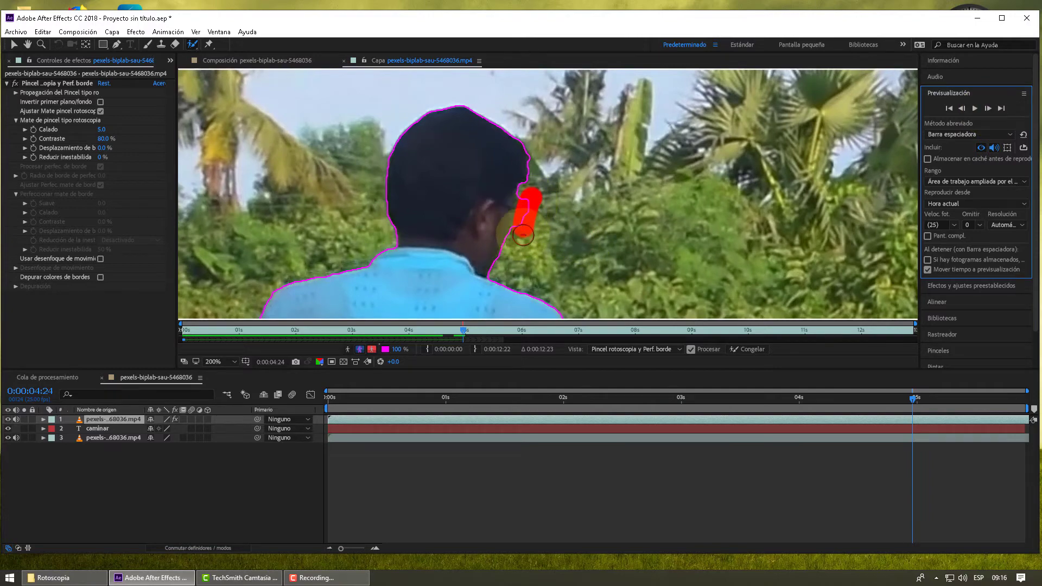
pyautogui.moveTo(430, 265)
pyautogui.mouseDown()
pyautogui.moveTo(485, 142)
pyautogui.moveTo(455, 271)
pyautogui.mouseUp()
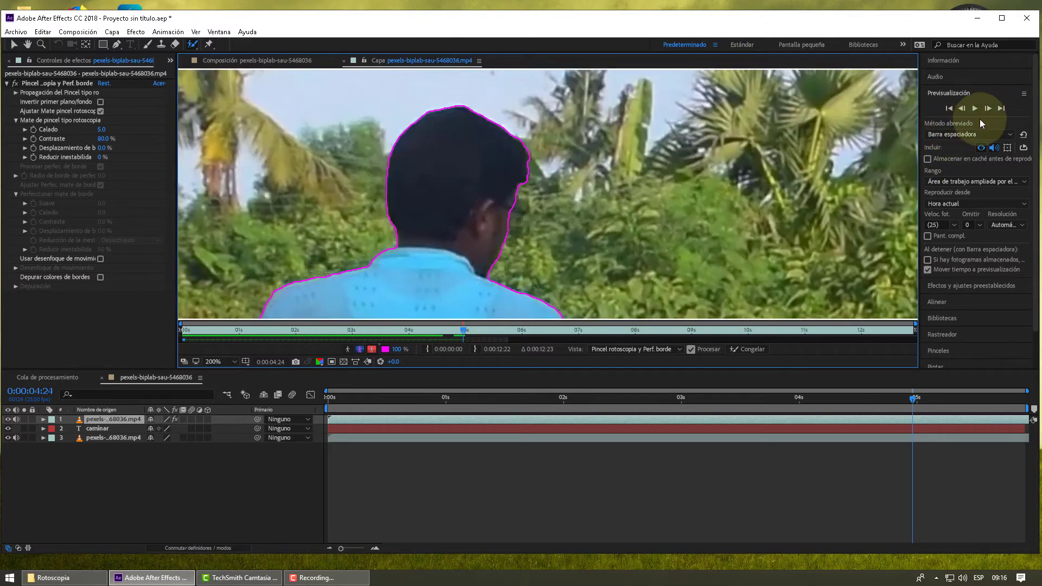
pyautogui.click(989, 109)
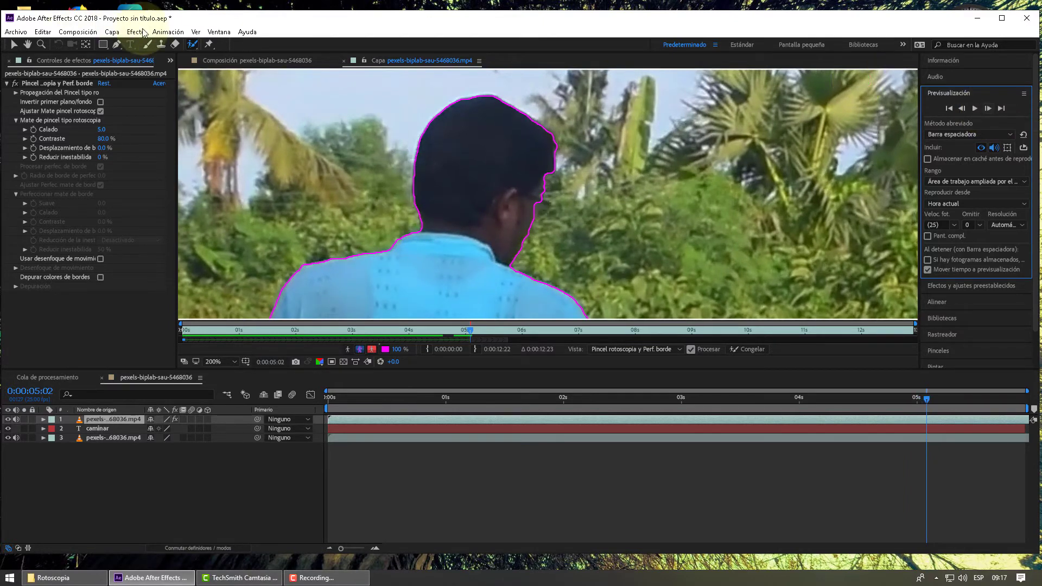
# Set the composition duration to 0:00:05:00 in Composition Settings
pyautogui.click(78, 31)
pyautogui.click(101, 60)
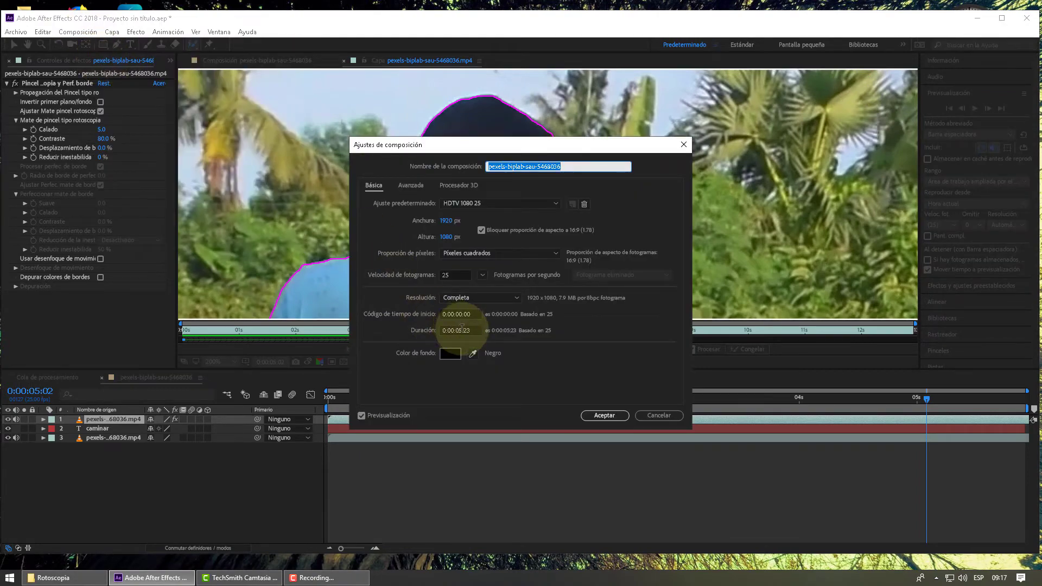
pyautogui.click(462, 329)
pyautogui.write('00')
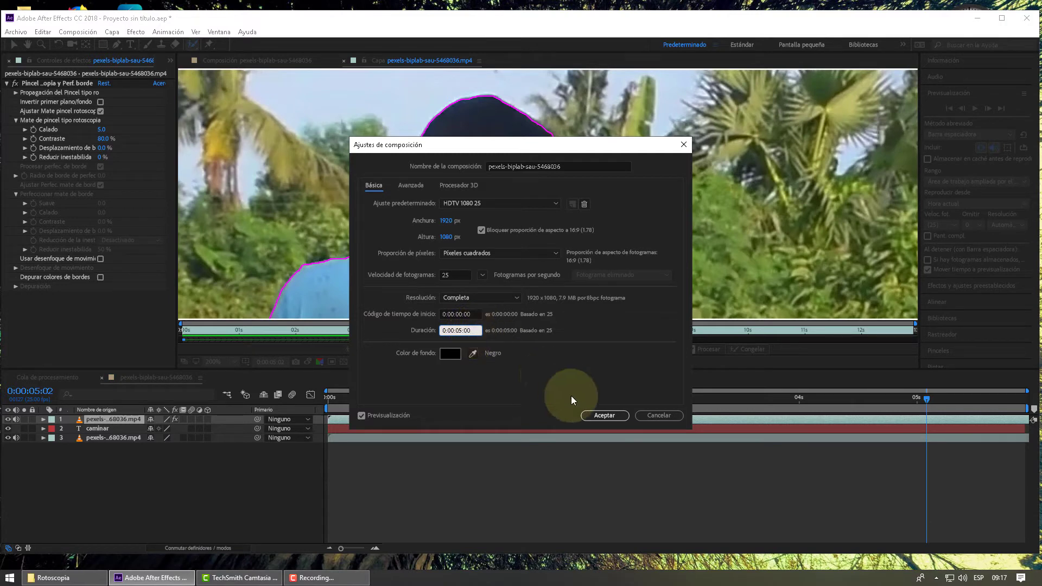
pyautogui.click(588, 417)
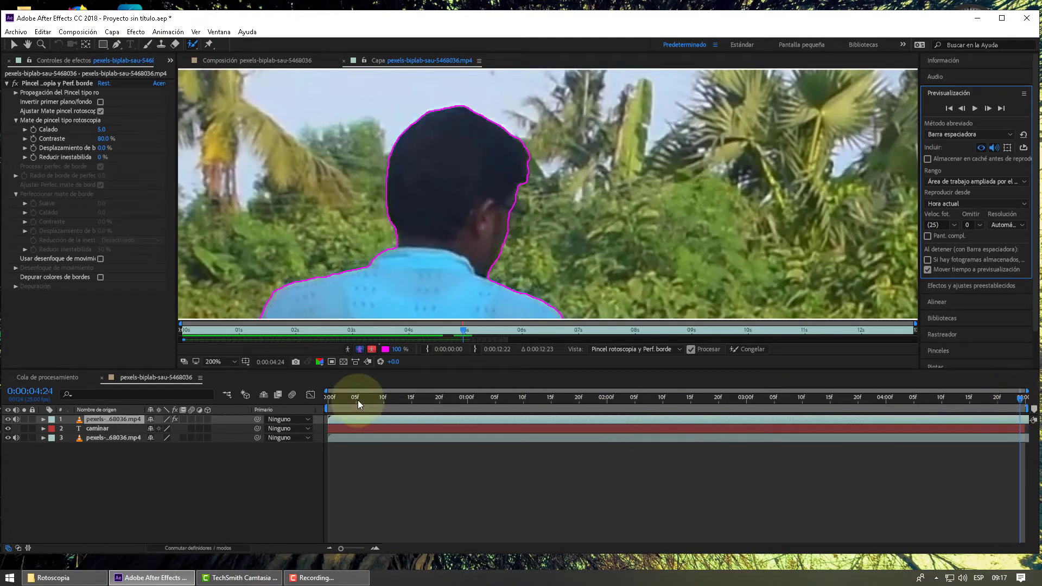
# Fit the whole frame in the viewer and scrub the full clip to check the man's outline
pyautogui.moveTo(359, 399); pyautogui.dragTo(394, 401)
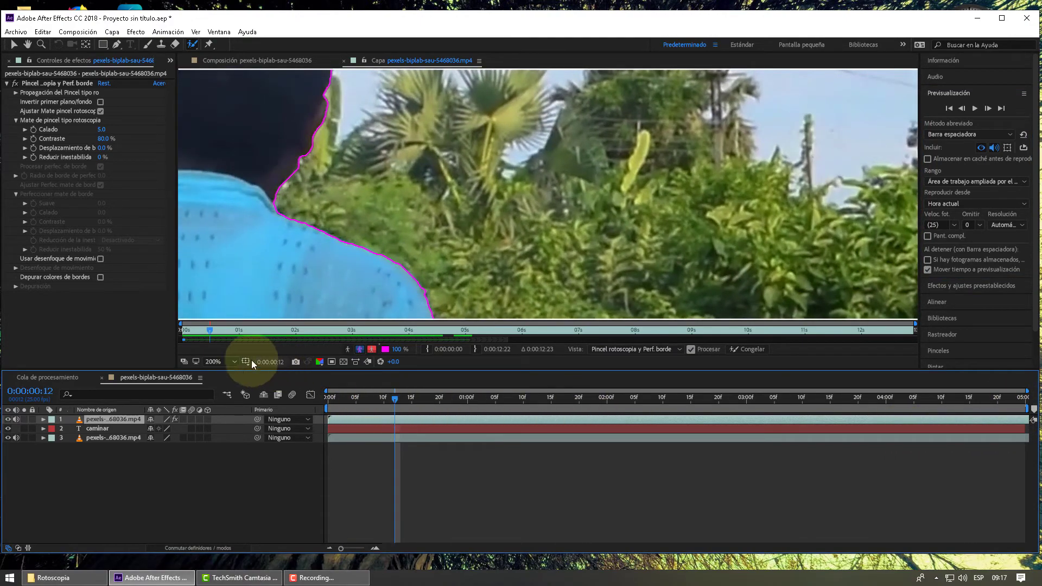
pyautogui.click(237, 361)
pyautogui.click(242, 383)
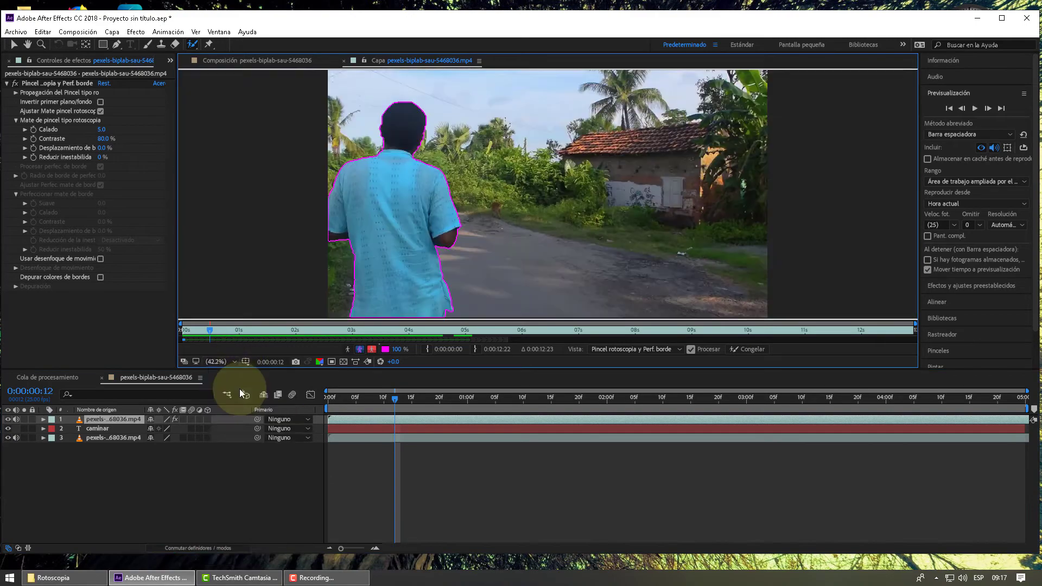
pyautogui.moveTo(372, 405); pyautogui.dragTo(1002, 401)
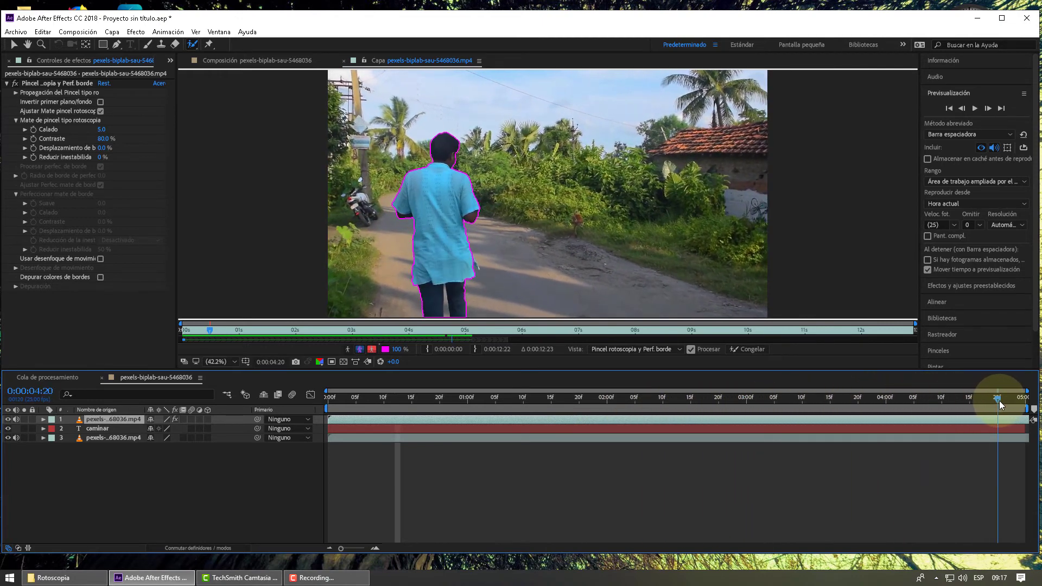
# Switch to the composition and scrub the walk to confirm the orange 'caminar' text sits behind the man
pyautogui.click(235, 60)
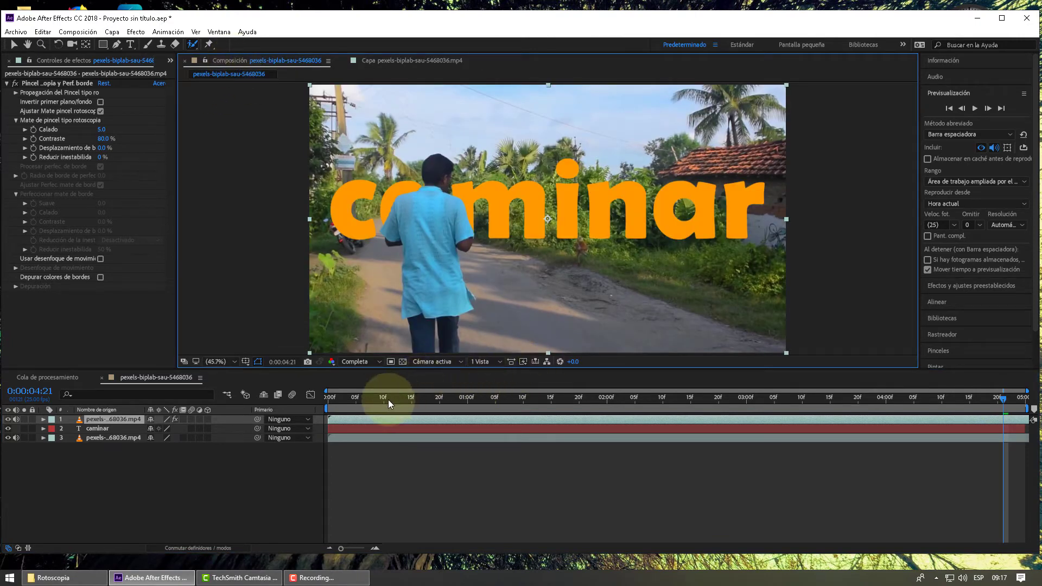
pyautogui.moveTo(388, 399); pyautogui.dragTo(633, 408)
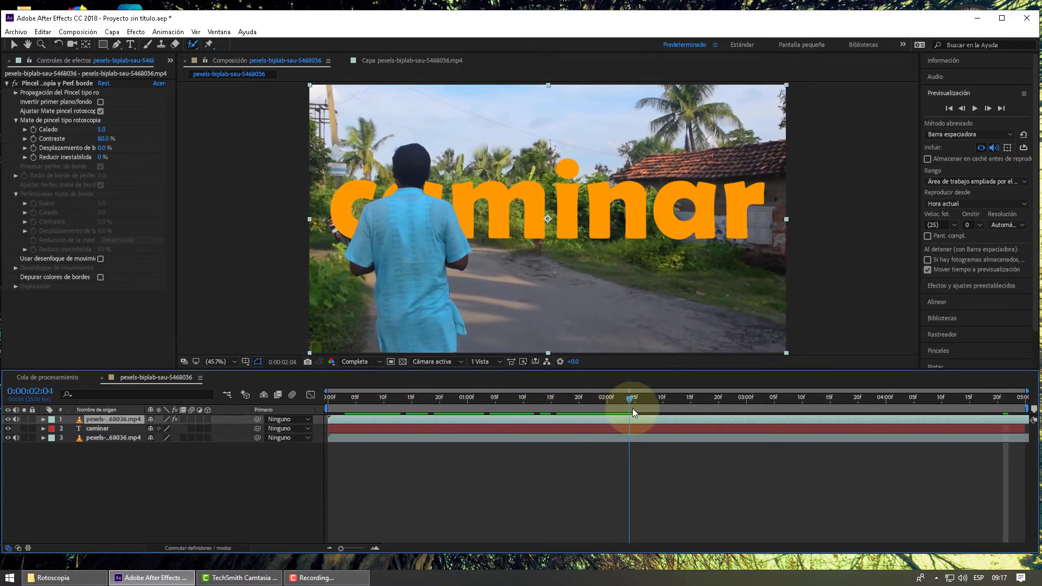
pyautogui.moveTo(632, 408); pyautogui.dragTo(941, 411)
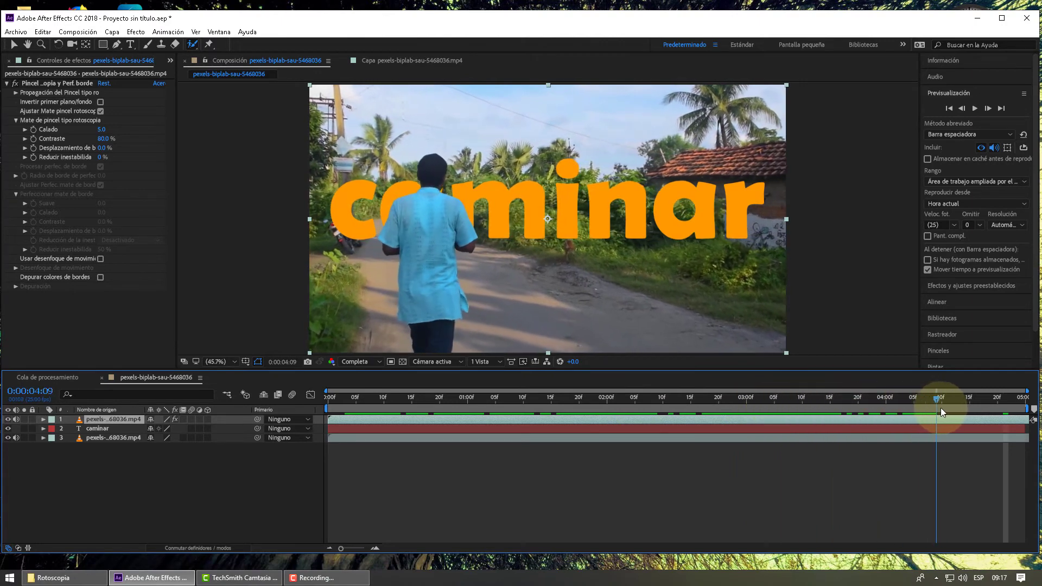
pyautogui.moveTo(941, 411)
pyautogui.mouseDown()
pyautogui.moveTo(696, 429)
pyautogui.moveTo(646, 422)
pyautogui.moveTo(685, 427)
pyautogui.mouseUp()
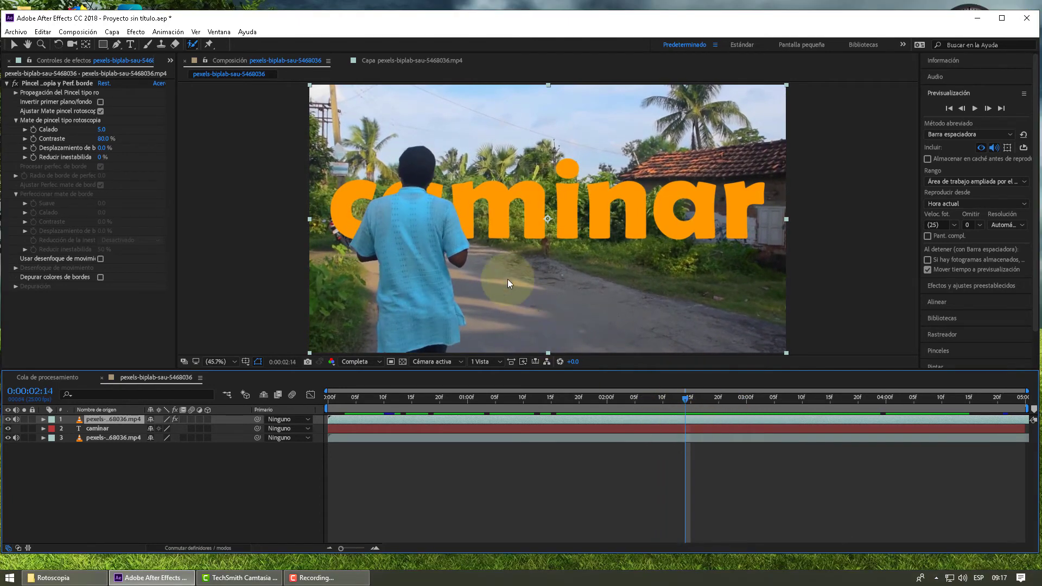
pyautogui.click(235, 361)
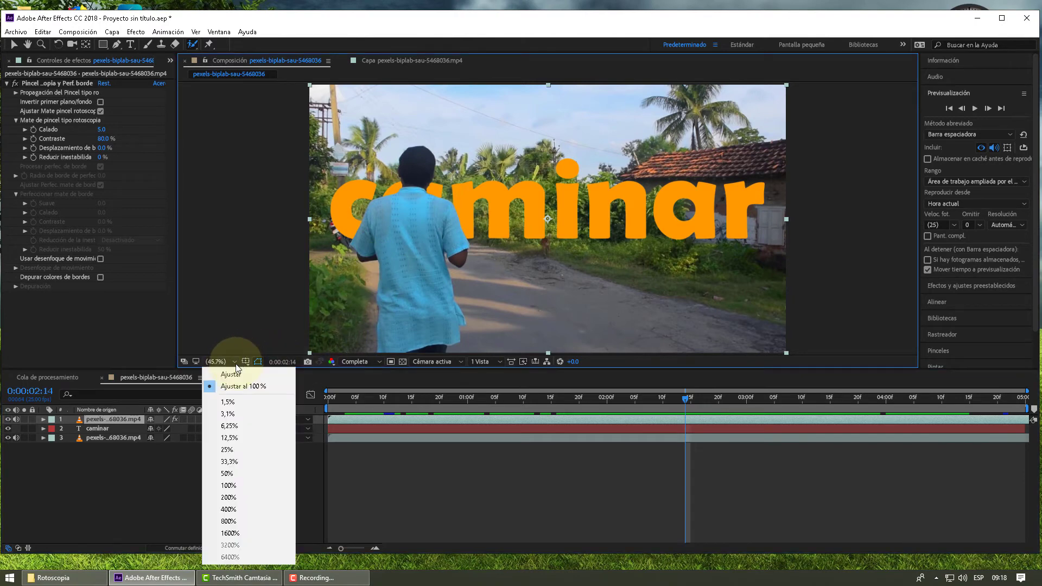
# Zoom to 200%, centre the man's head, move to 0:00:02:18 and reopen the roto layer with Roto Brush
pyautogui.click(245, 499)
pyautogui.click(27, 44)
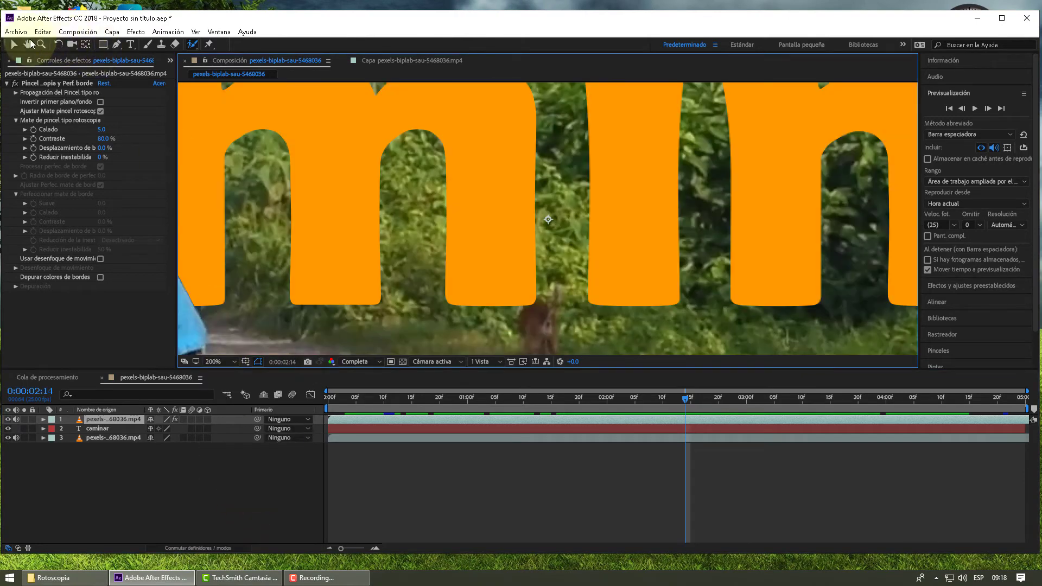
pyautogui.moveTo(324, 157); pyautogui.dragTo(652, 279)
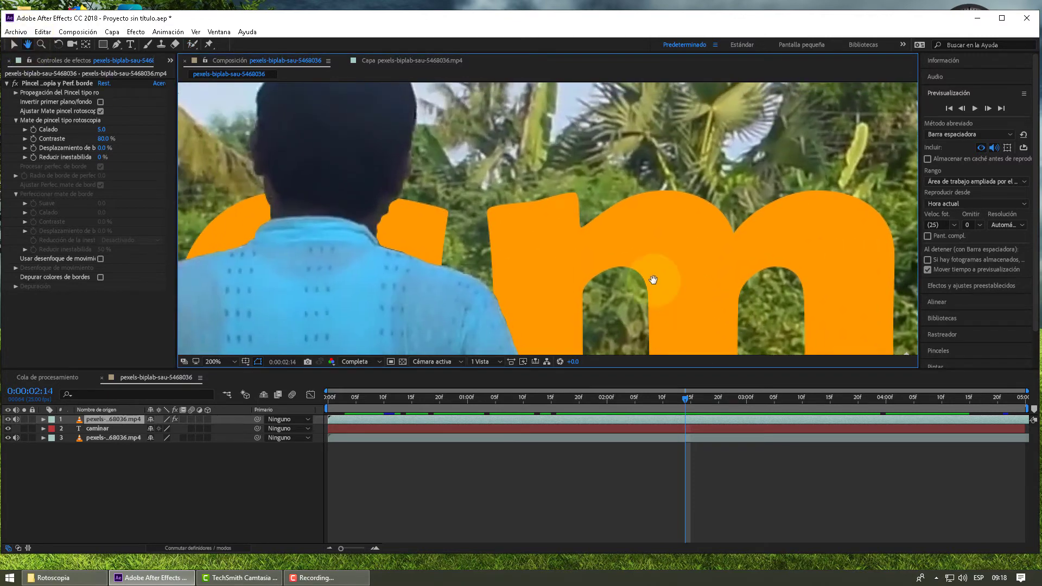
pyautogui.moveTo(559, 221); pyautogui.dragTo(629, 262)
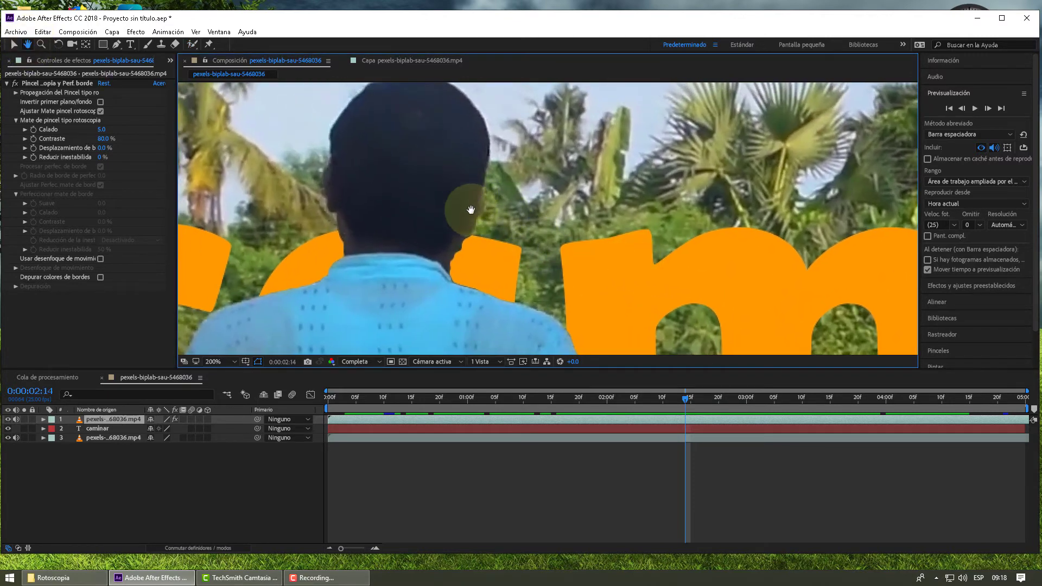
pyautogui.moveTo(686, 398); pyautogui.dragTo(707, 399)
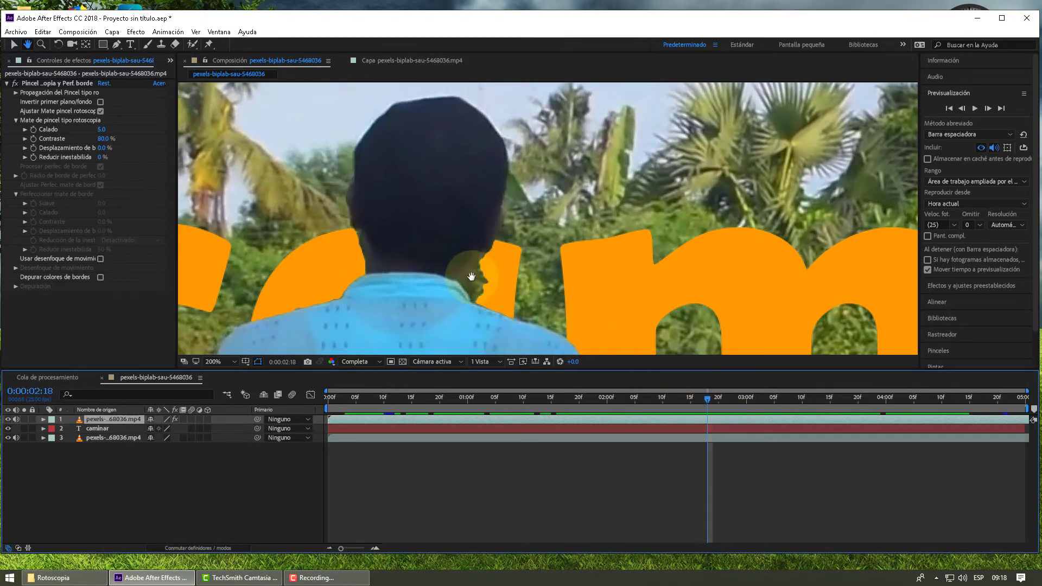
pyautogui.click(192, 45)
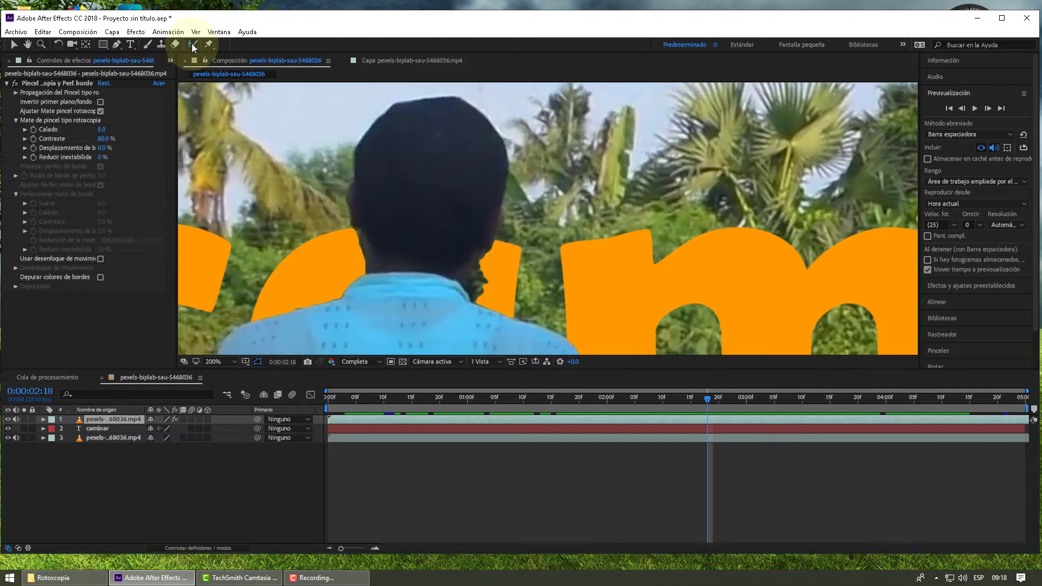
pyautogui.click(390, 60)
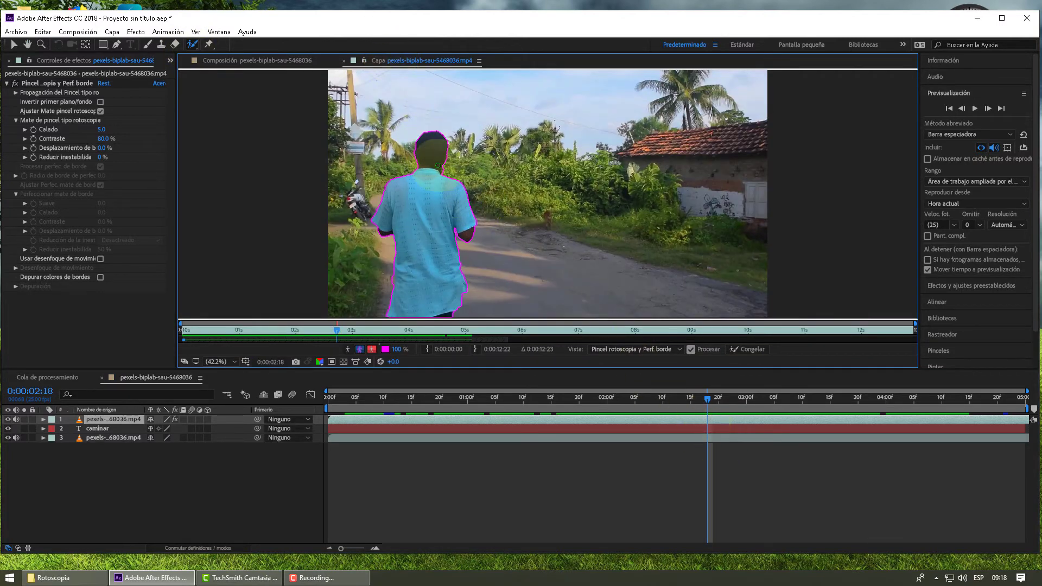
# Zoom in and subtract background foliage around the man's head at 0:00:02:18
pyautogui.scroll(3, 428, 158)
pyautogui.scroll(1, 410, 171)
pyautogui.scroll(1, 410, 171)
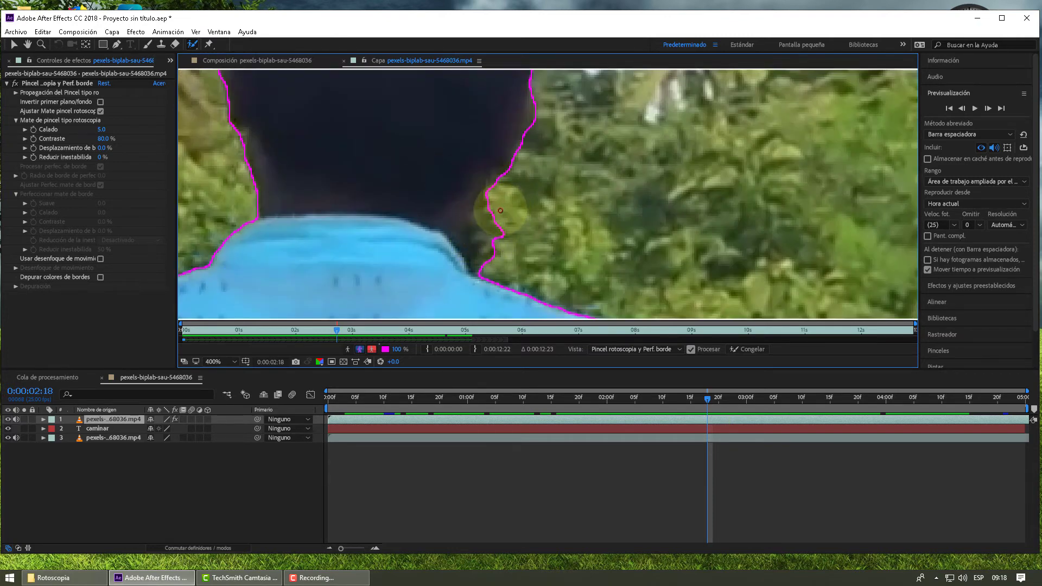
pyautogui.keyDown('alt'); pyautogui.moveTo(505, 204); pyautogui.dragTo(487, 254); pyautogui.keyUp('alt')
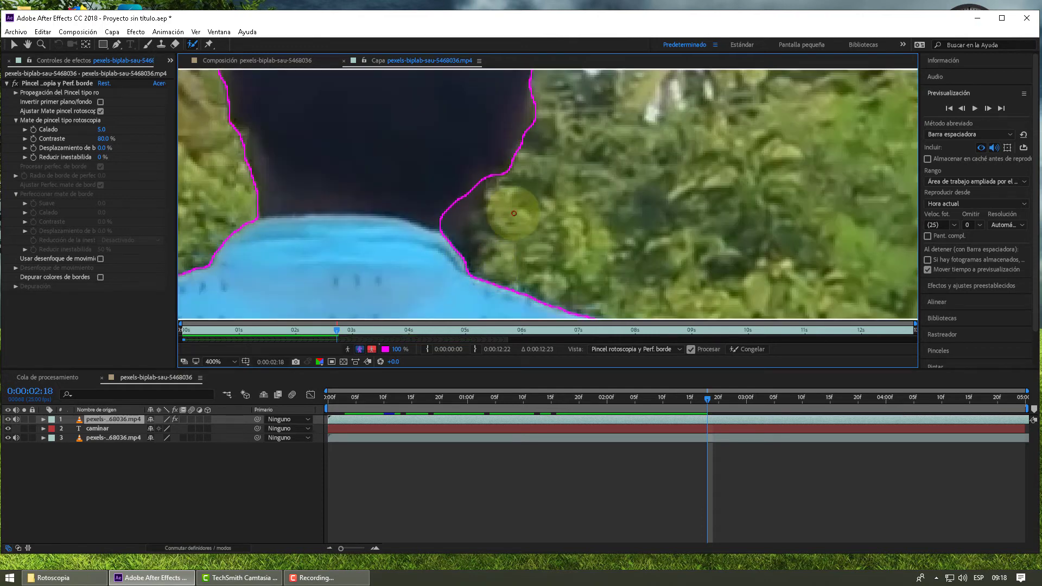
pyautogui.keyDown('alt'); pyautogui.moveTo(443, 184); pyautogui.dragTo(442, 201); pyautogui.keyUp('alt')
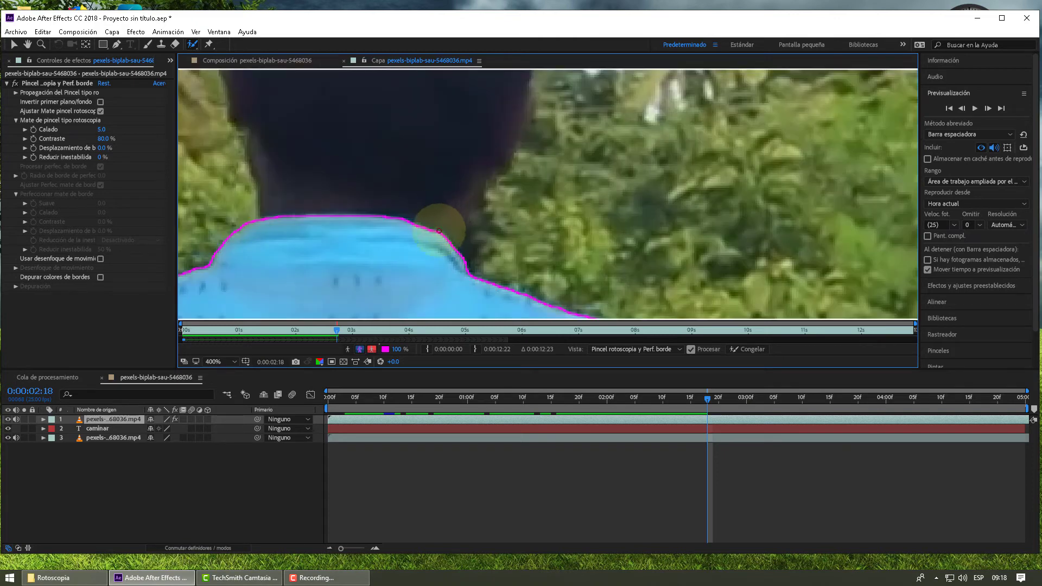
# At 200%, add the whole head back, trim its right edge, and return to the composition
pyautogui.click(236, 361)
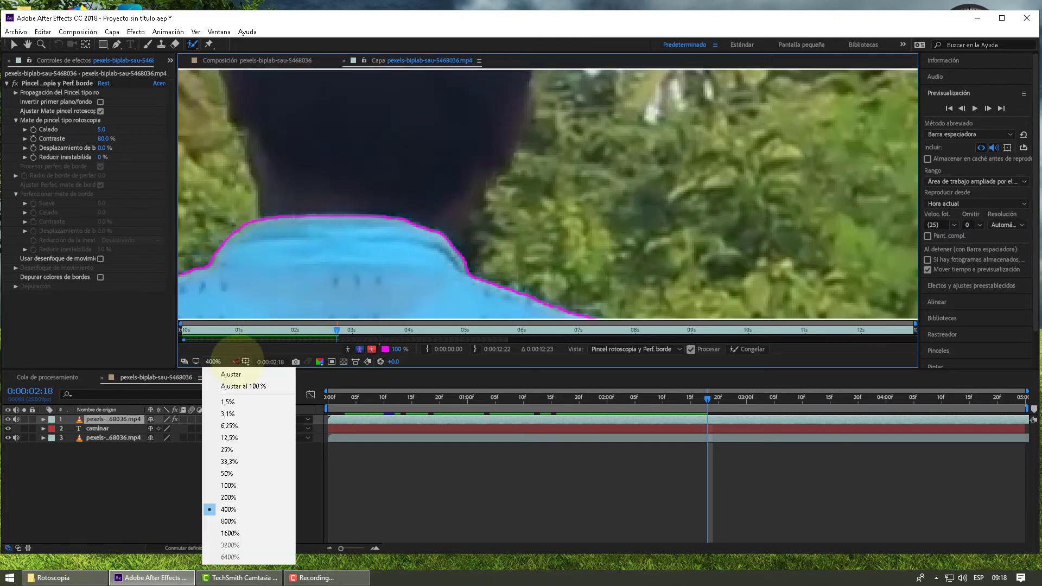
pyautogui.click(251, 498)
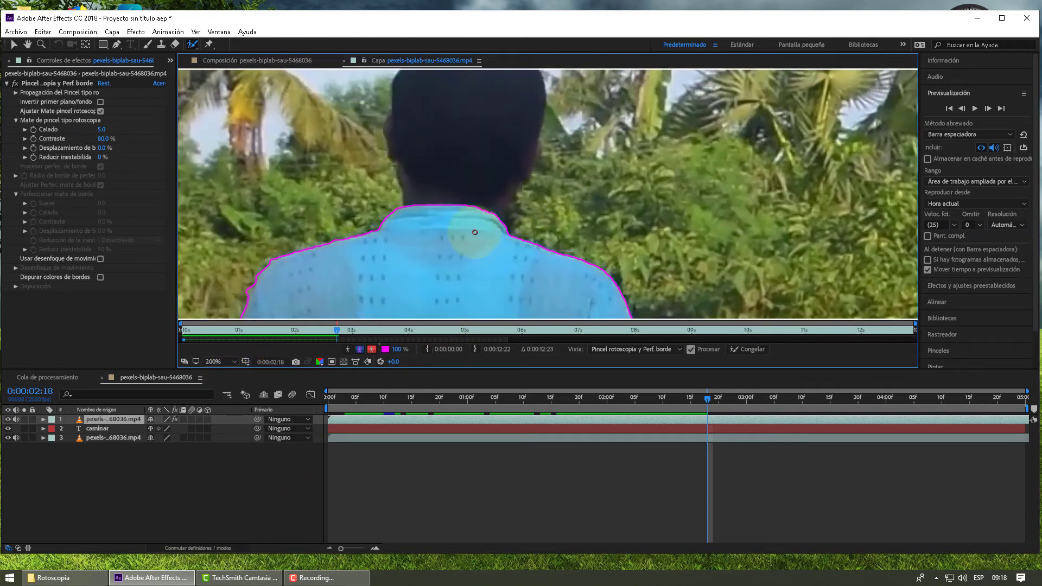
pyautogui.moveTo(479, 225); pyautogui.dragTo(429, 202)
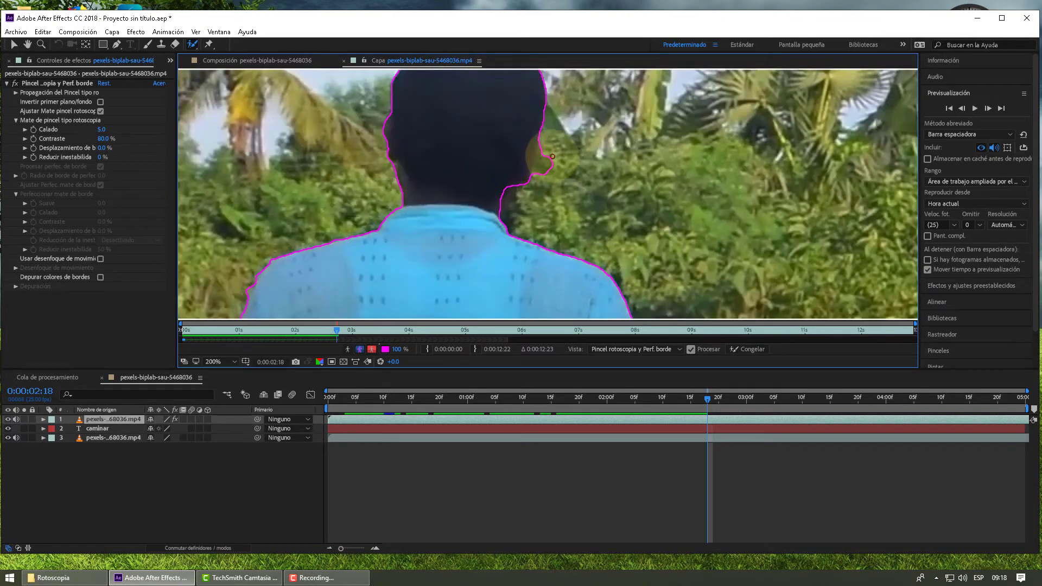
pyautogui.moveTo(551, 152); pyautogui.dragTo(549, 198)
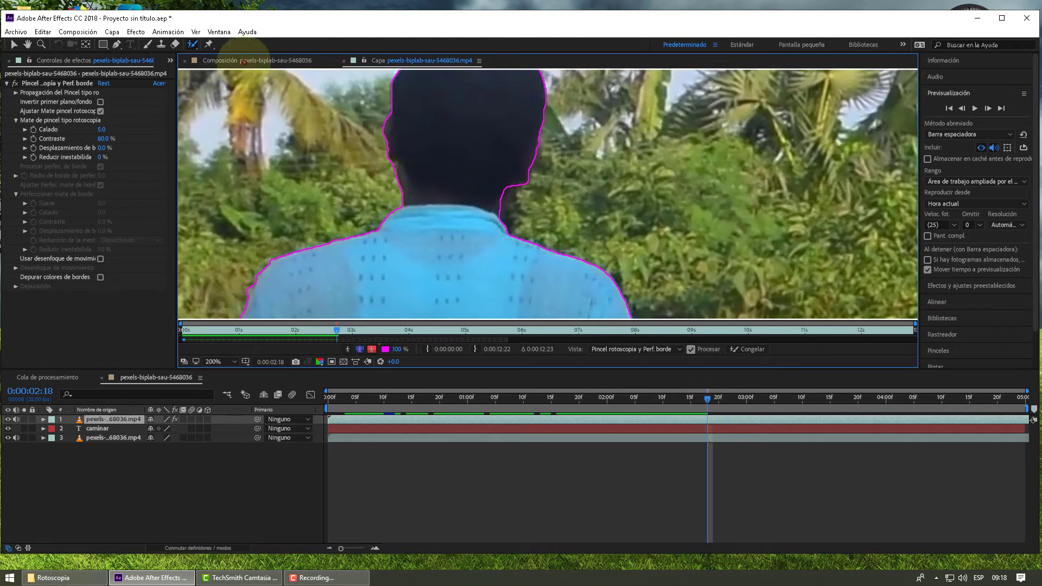
pyautogui.click(244, 61)
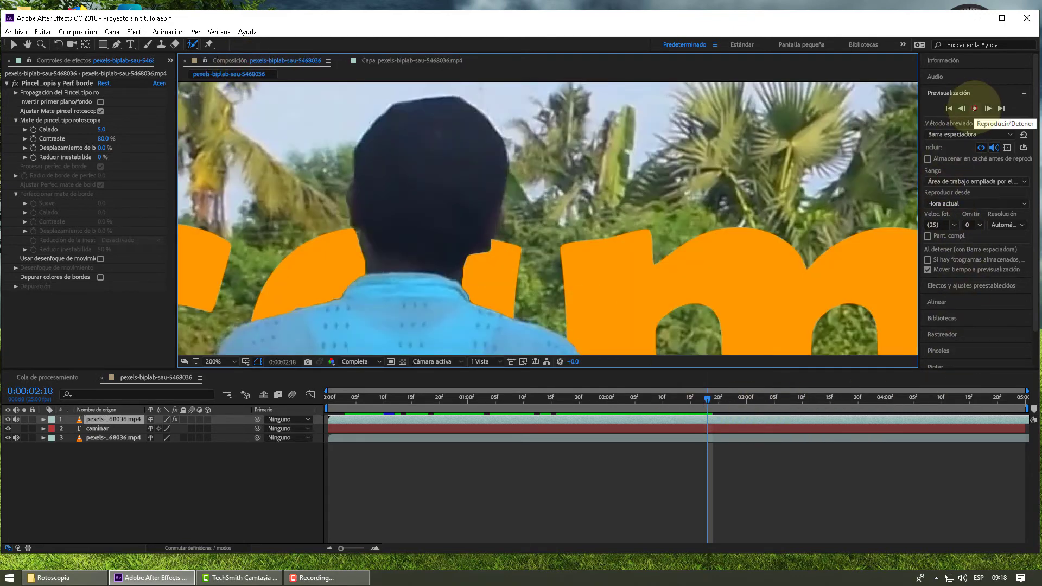
# Preview the composition, stop at 0:00:02:15, and scrub back to 0:00:02:13 to inspect the head matte
pyautogui.click(975, 108)
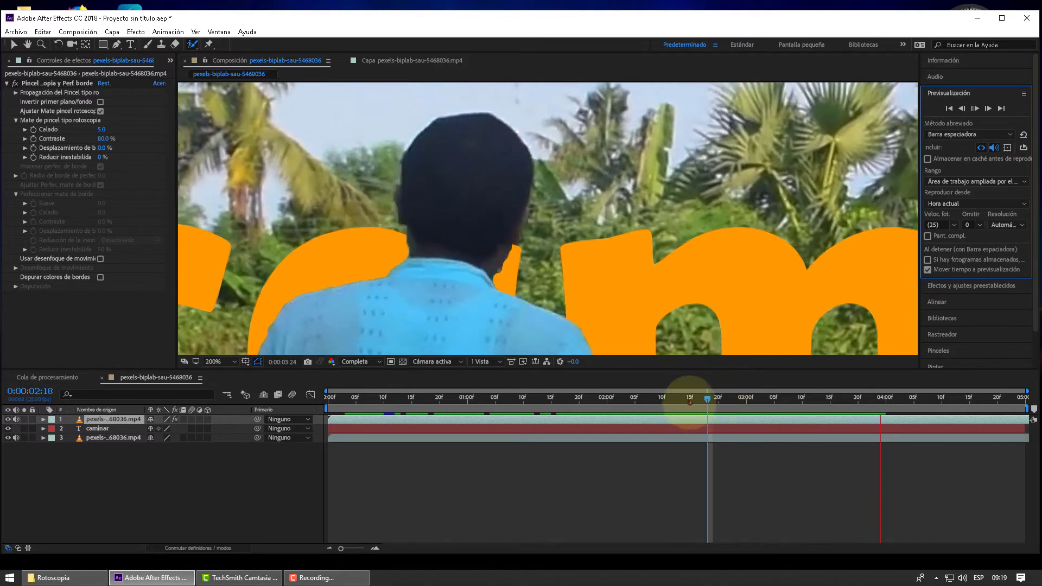
pyautogui.click(690, 397)
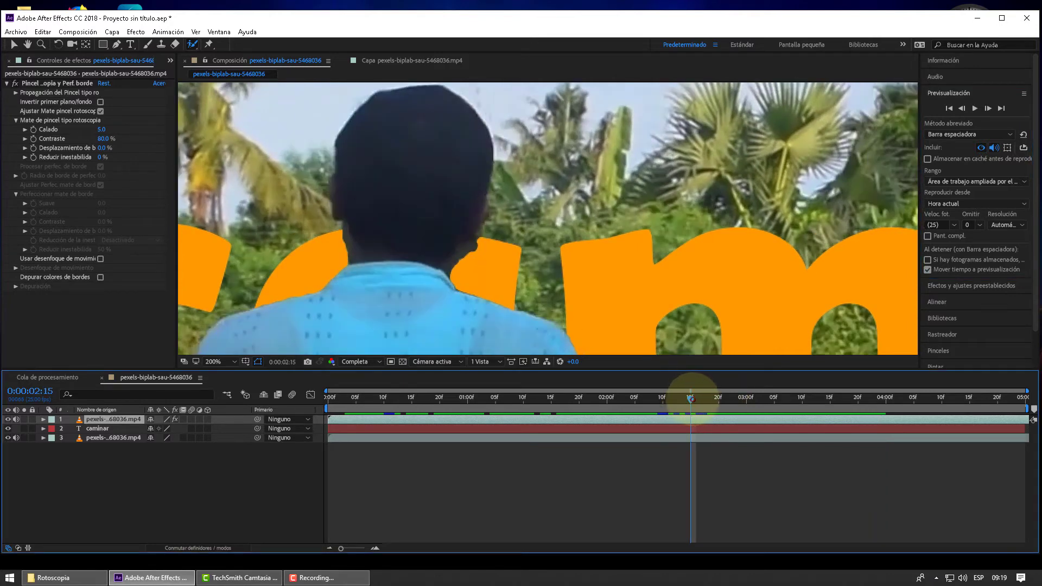
pyautogui.moveTo(691, 399)
pyautogui.mouseDown()
pyautogui.moveTo(702, 399)
pyautogui.moveTo(679, 400)
pyautogui.mouseUp()
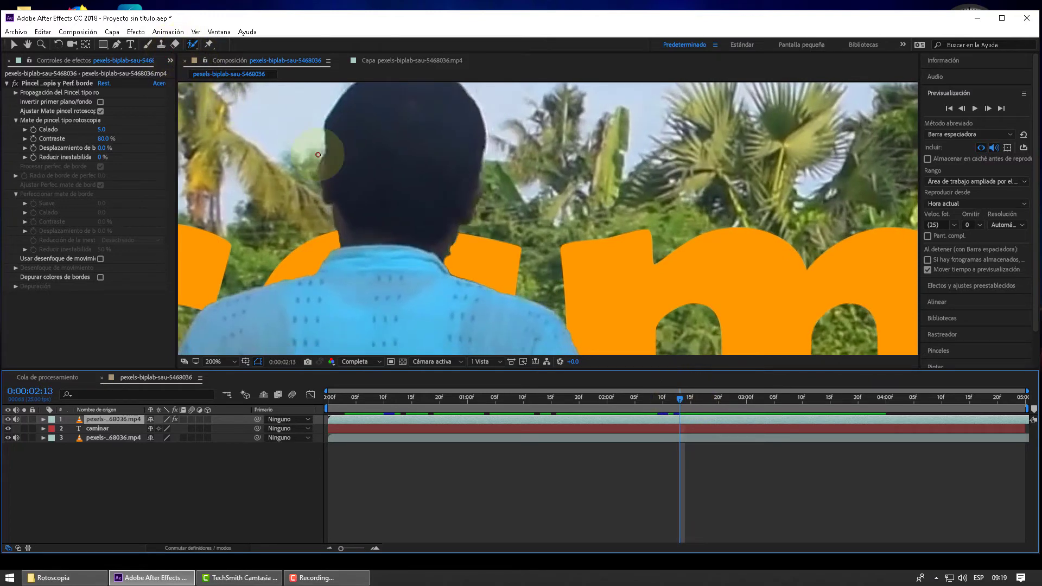
# Open the footage layer, advance two frames, and subtract background beside the man's head from the matte
pyautogui.doubleClick(408, 87)
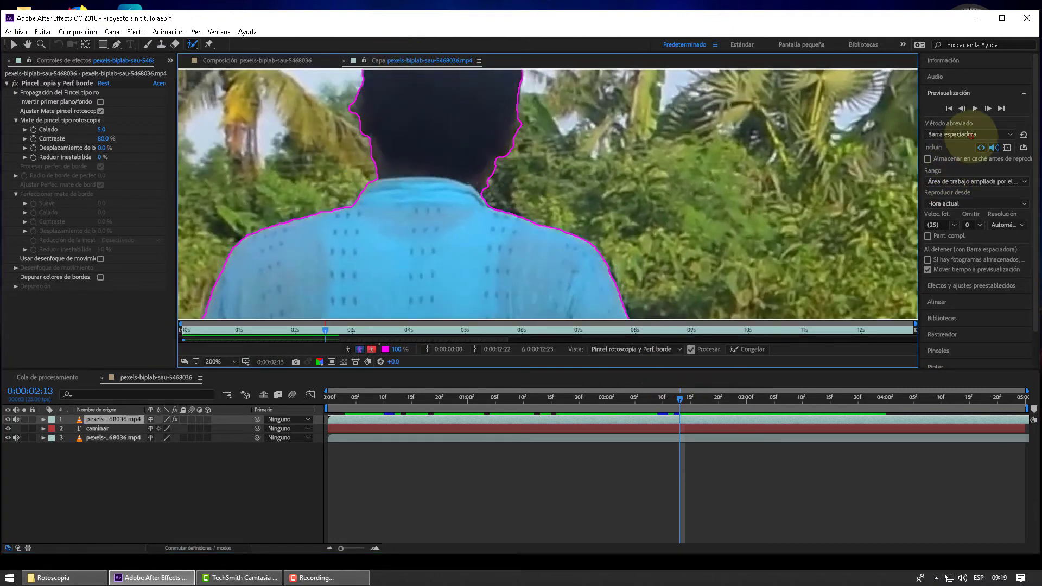
pyautogui.click(988, 108)
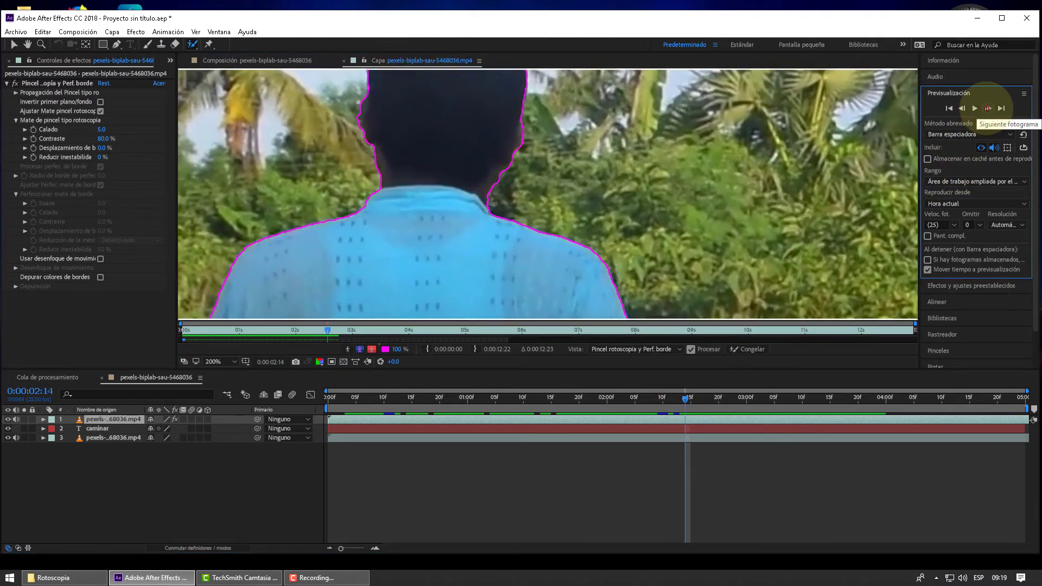
pyautogui.click(988, 108)
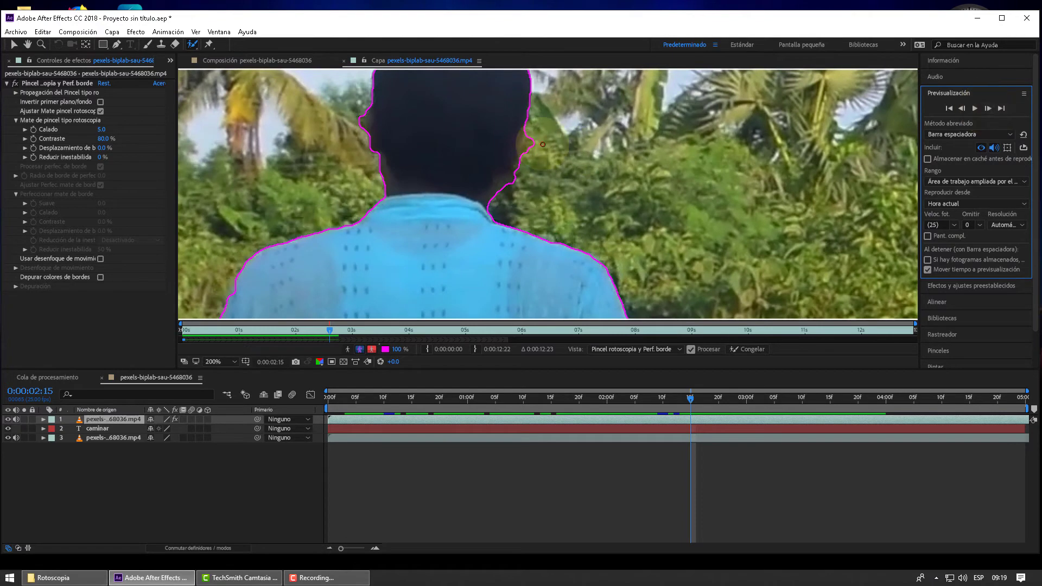
pyautogui.moveTo(538, 133); pyautogui.dragTo(558, 181)
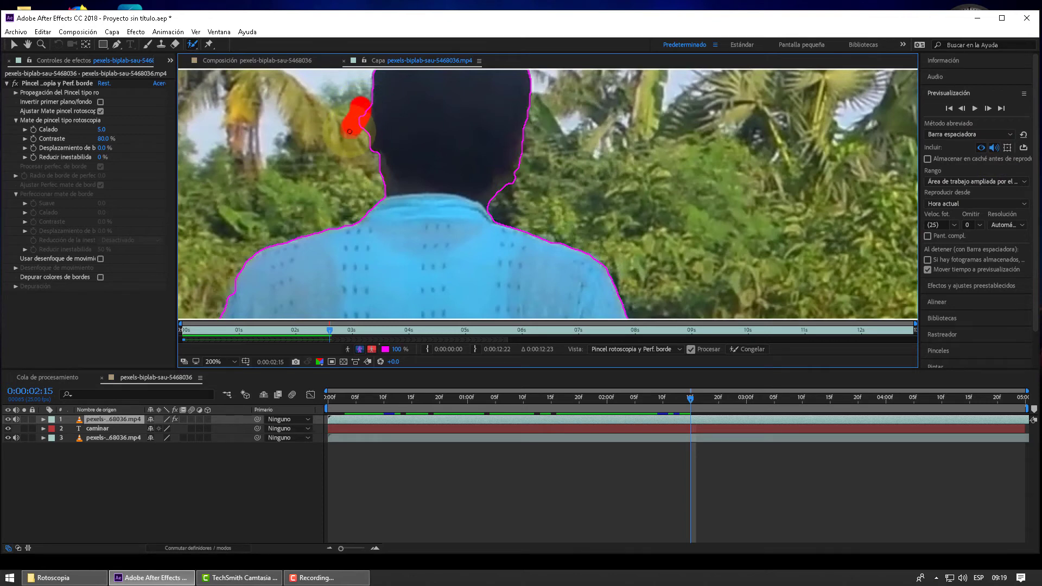
pyautogui.moveTo(350, 132); pyautogui.dragTo(349, 134)
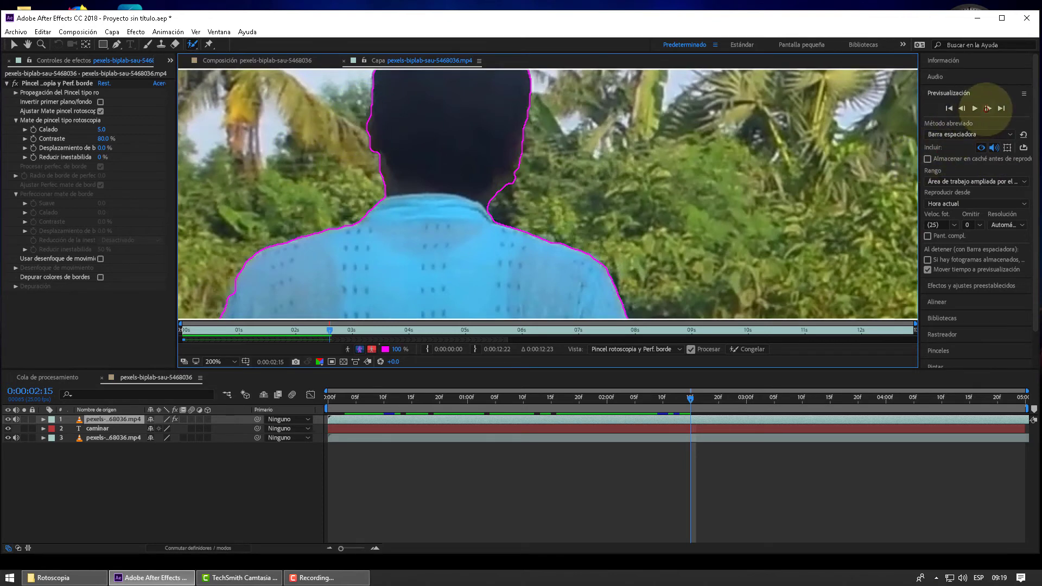
# Trim background along the neck at frames 0:00:02:17 and 0:00:02:19 with subtractive Roto Brush strokes
pyautogui.click(988, 109)
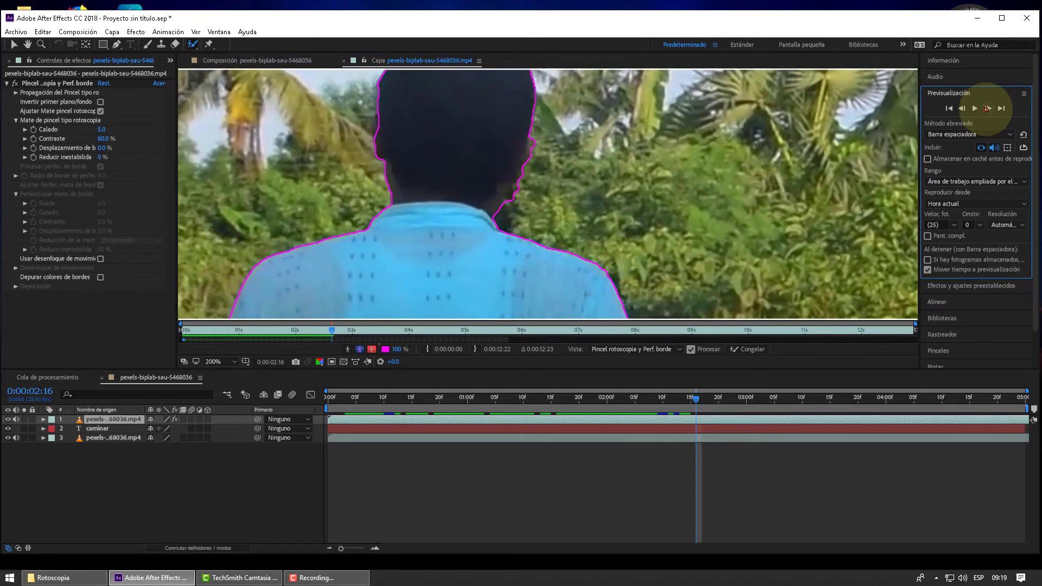
pyautogui.click(987, 109)
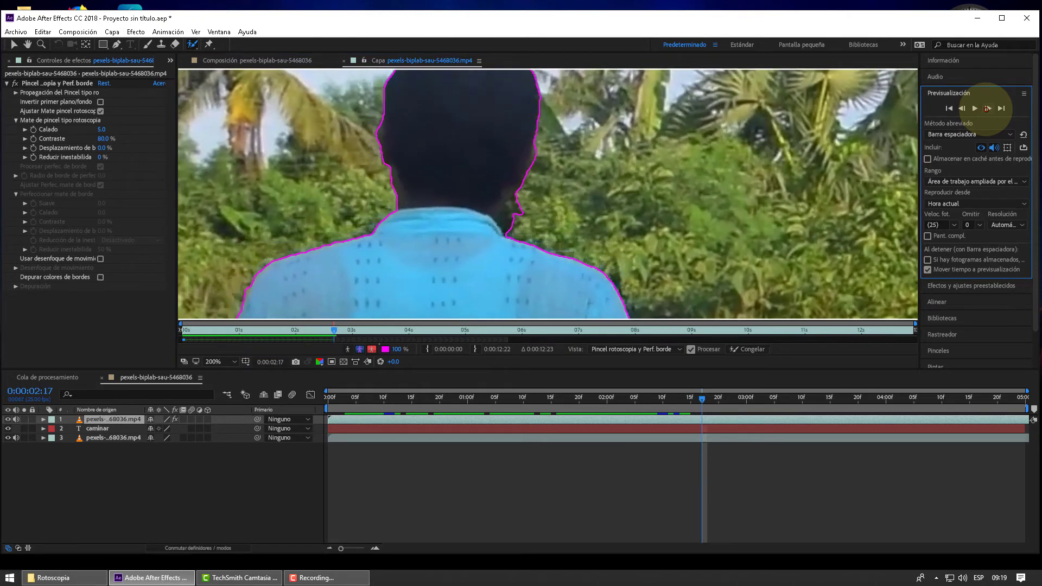
pyautogui.moveTo(529, 195); pyautogui.dragTo(506, 229)
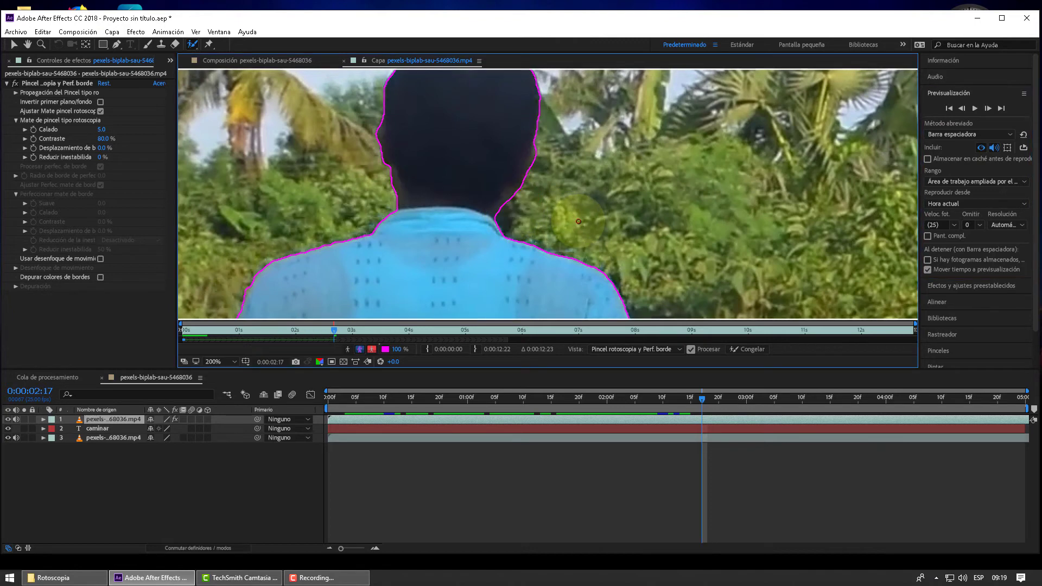
pyautogui.click(988, 109)
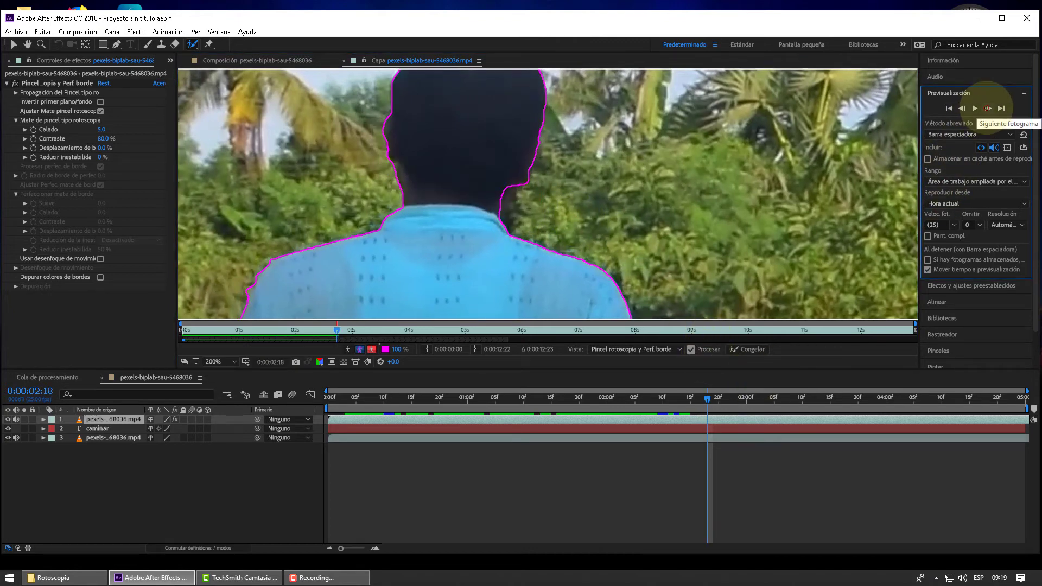
pyautogui.click(988, 109)
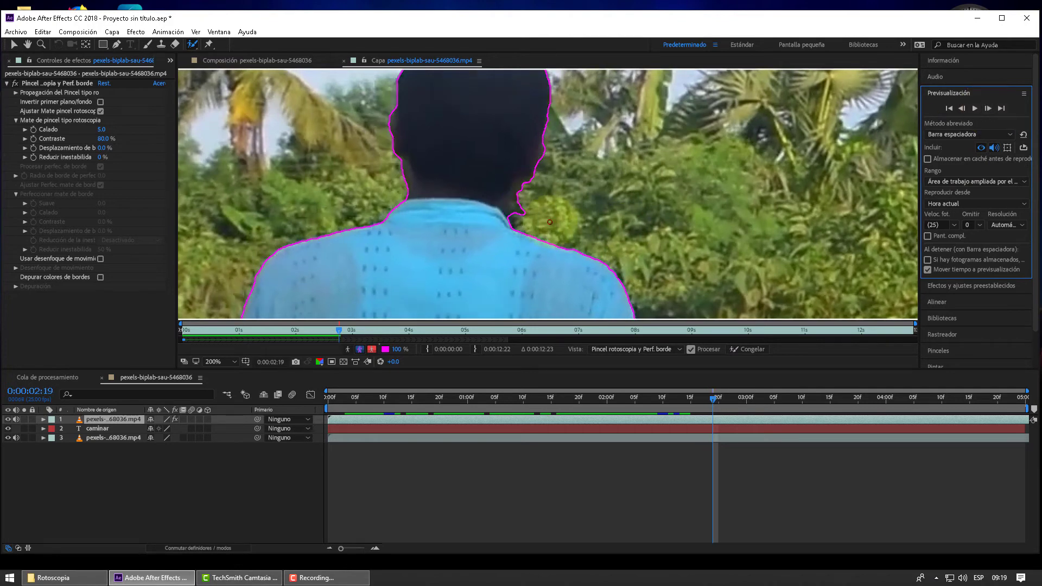
pyautogui.moveTo(528, 189); pyautogui.dragTo(519, 209)
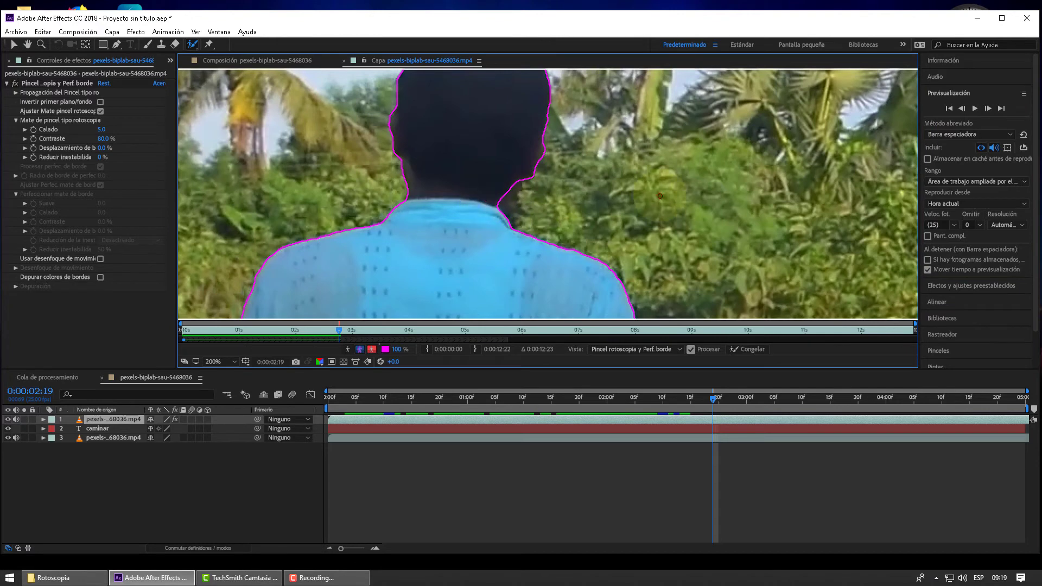
# Trim background along the neck edge at frames 0:00:02:21 and 0:00:02:22
pyautogui.click(988, 108)
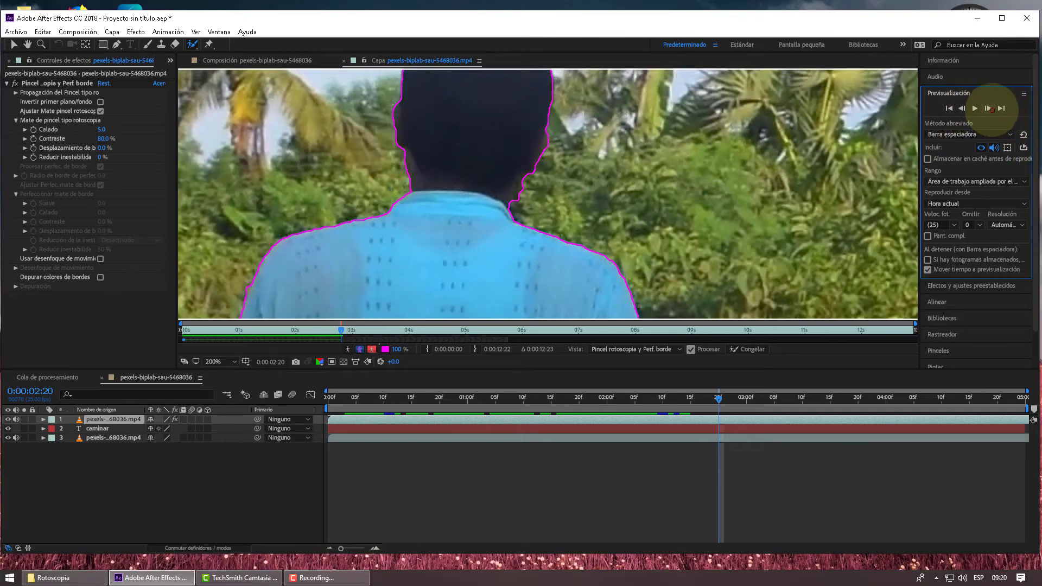
pyautogui.click(988, 108)
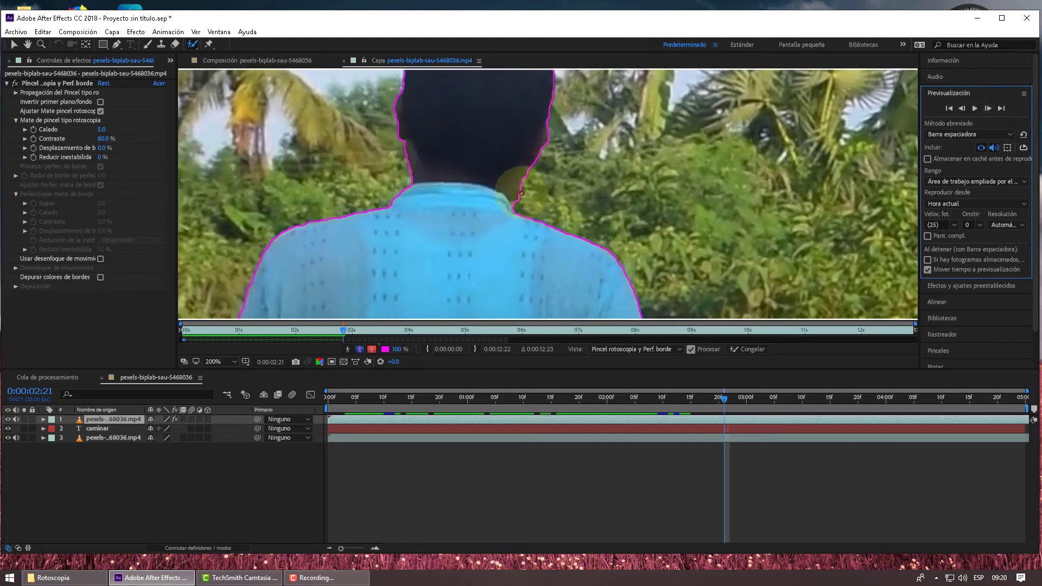
pyautogui.moveTo(536, 174); pyautogui.dragTo(526, 186)
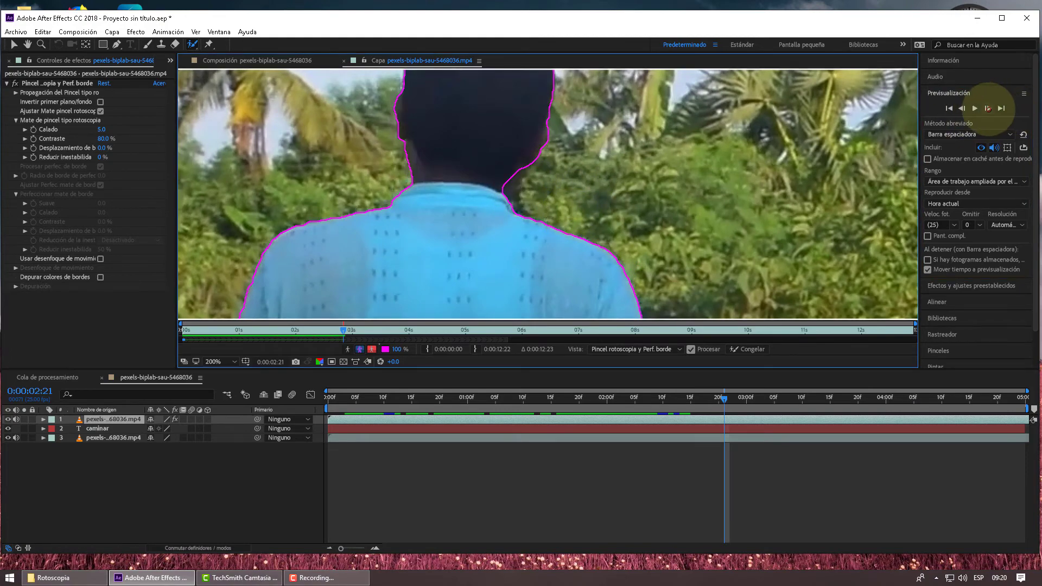
pyautogui.click(988, 108)
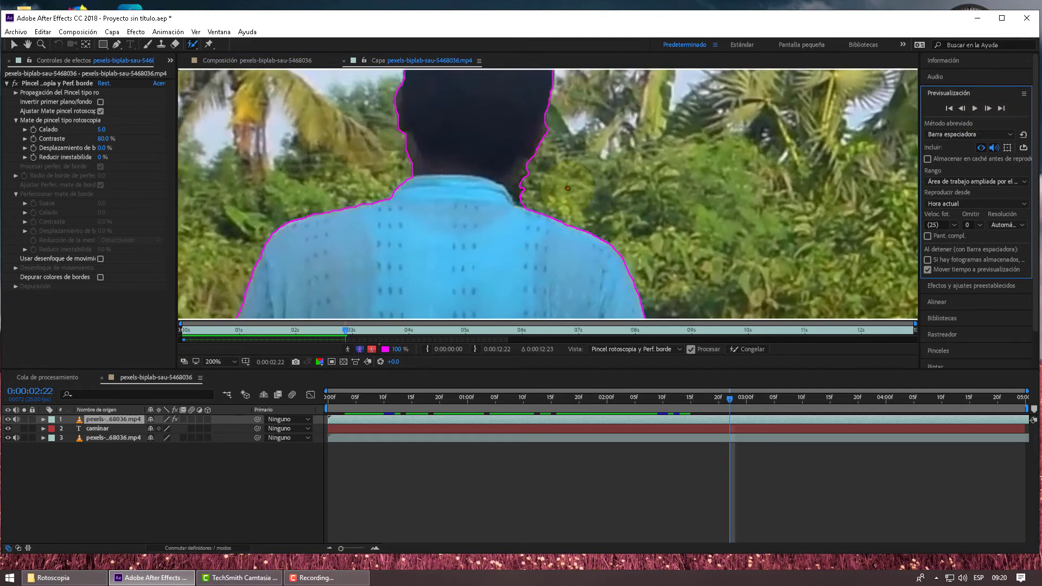
pyautogui.moveTo(539, 169); pyautogui.dragTo(524, 183)
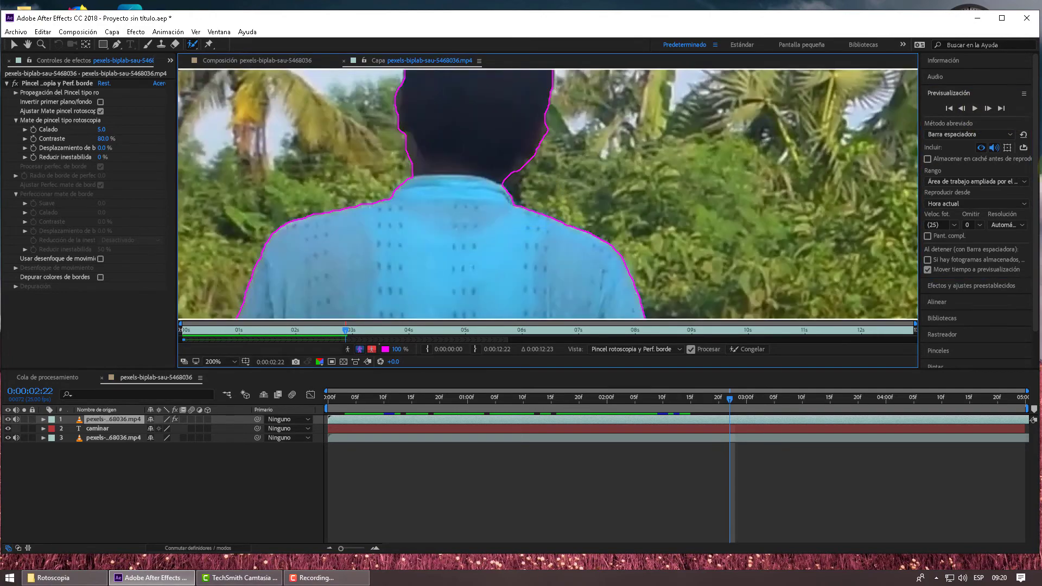
# Step the roto matte forward frame by frame from 0:00:02:23 to 0:00:03:02
pyautogui.click(988, 108)
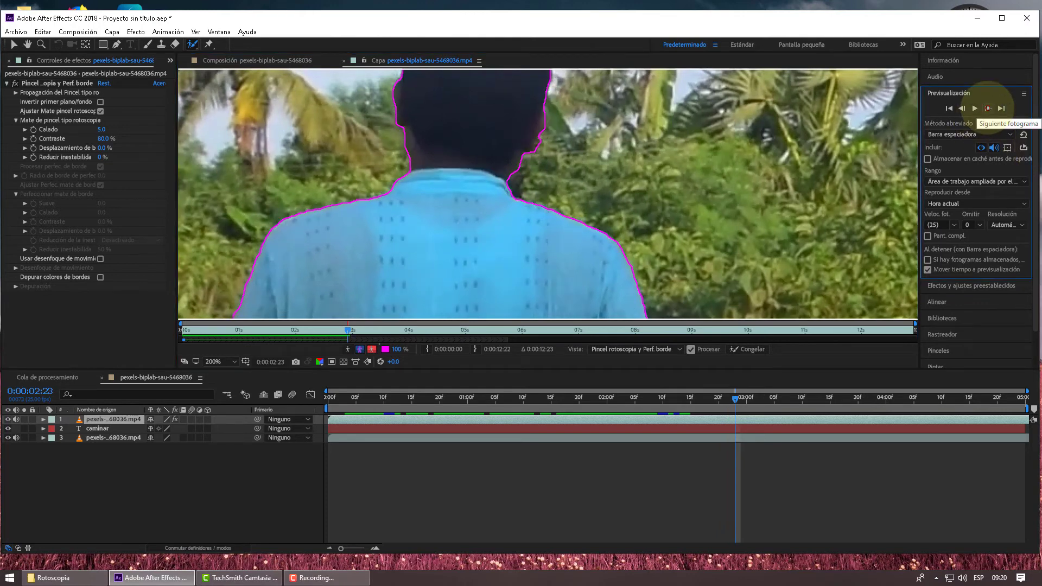
pyautogui.click(988, 108)
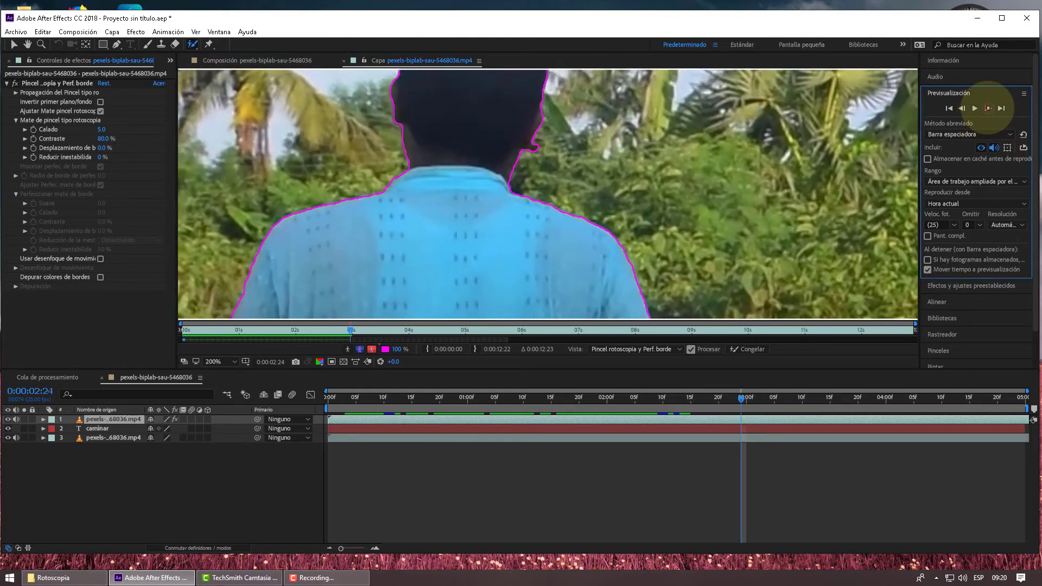
pyautogui.click(988, 108)
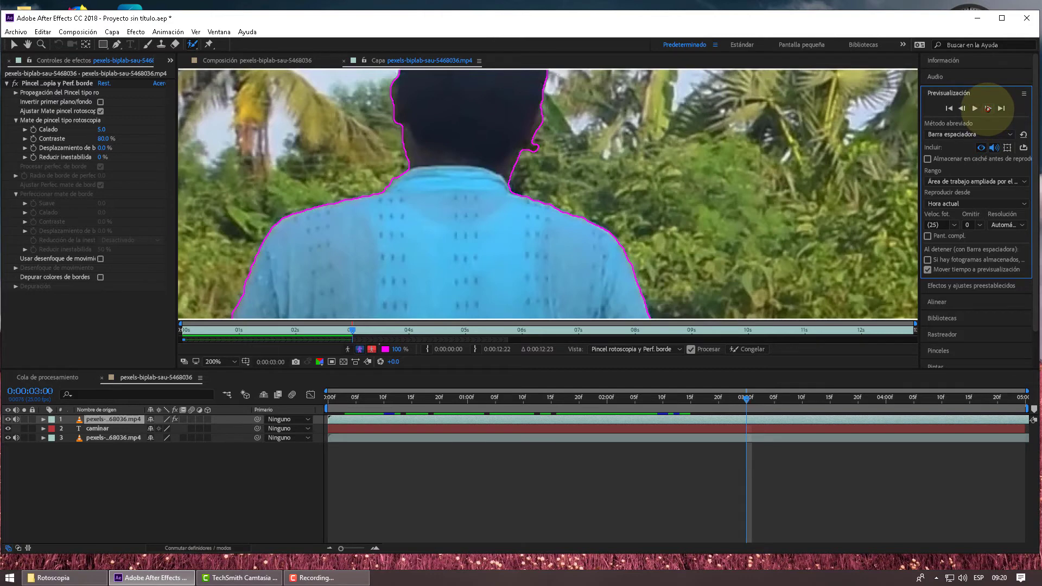
pyautogui.click(988, 108)
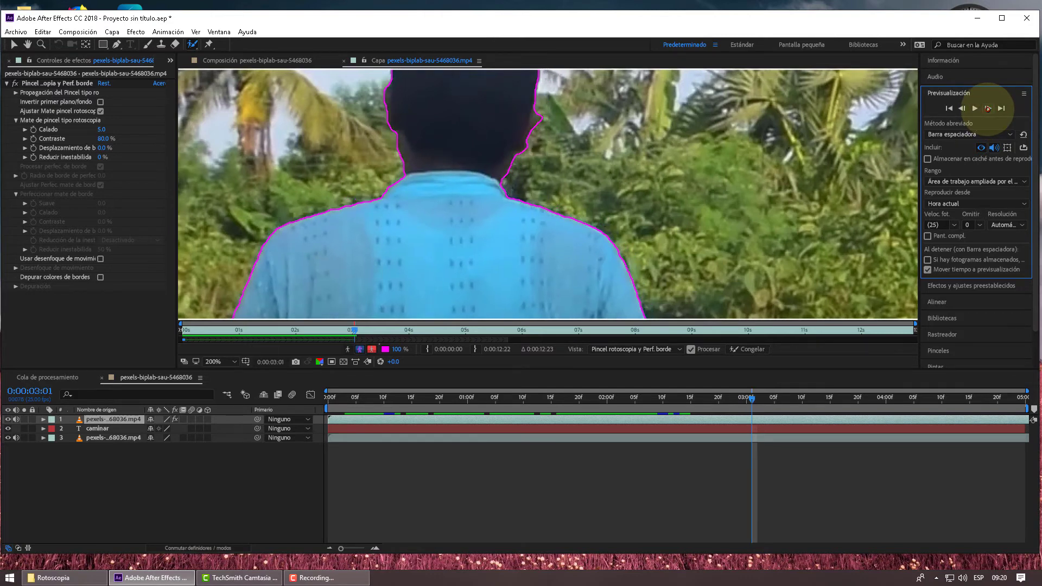
pyautogui.click(988, 108)
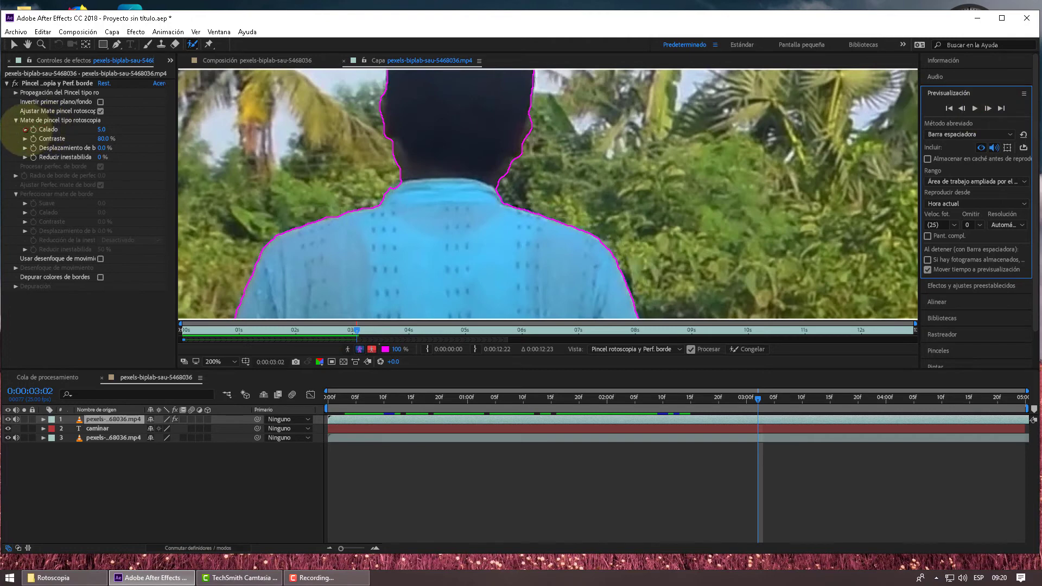
# Lower the Roto Brush matte's Calado (feather) from 5.0 to 3.3
pyautogui.click(25, 129)
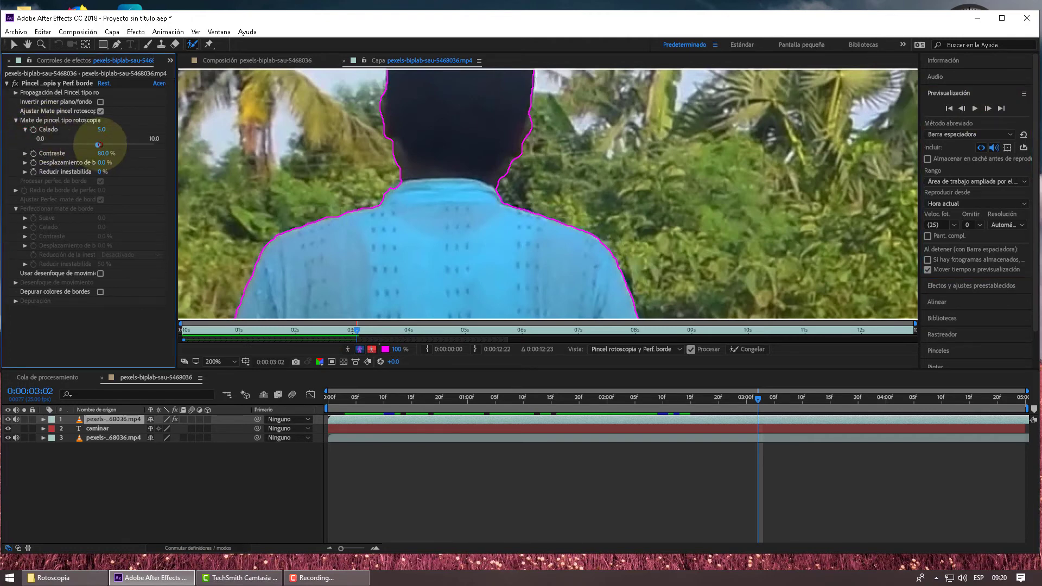
pyautogui.moveTo(97, 145); pyautogui.dragTo(106, 144)
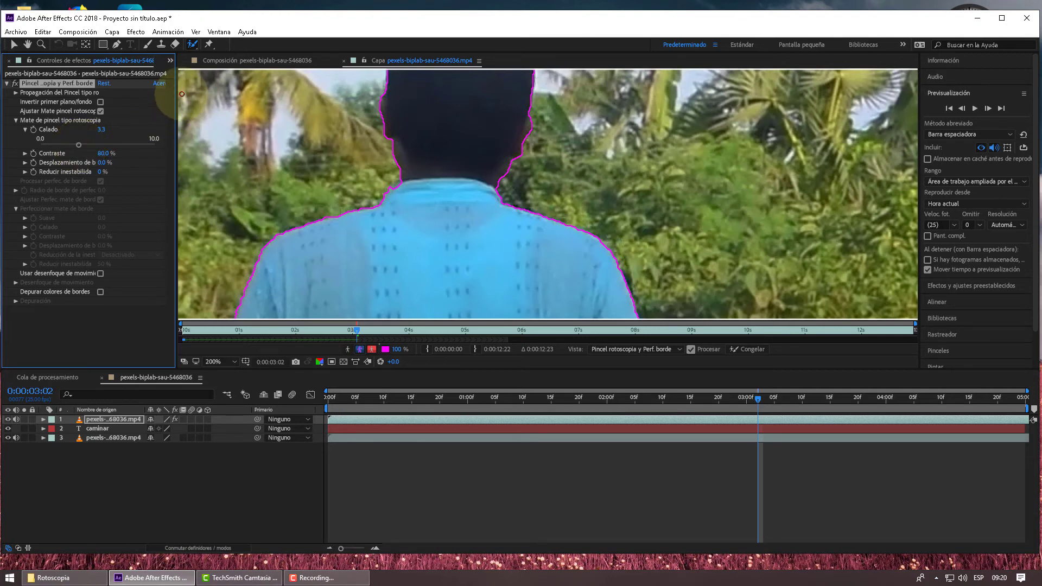
# View the composition at Ajustar magnification and scrub from 00:18 onward to review the man over 'caminar'
pyautogui.click(232, 61)
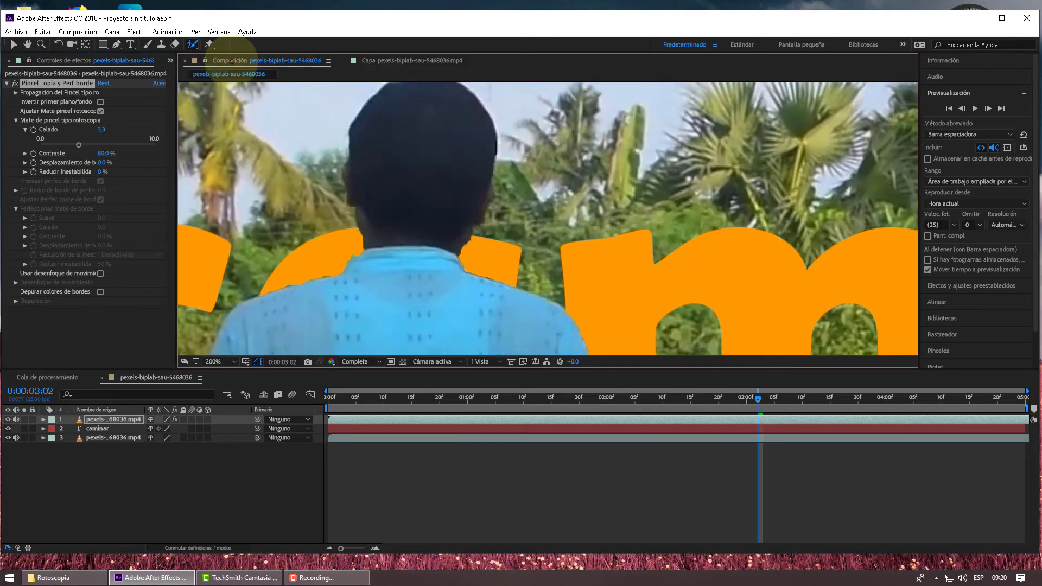
pyautogui.click(239, 363)
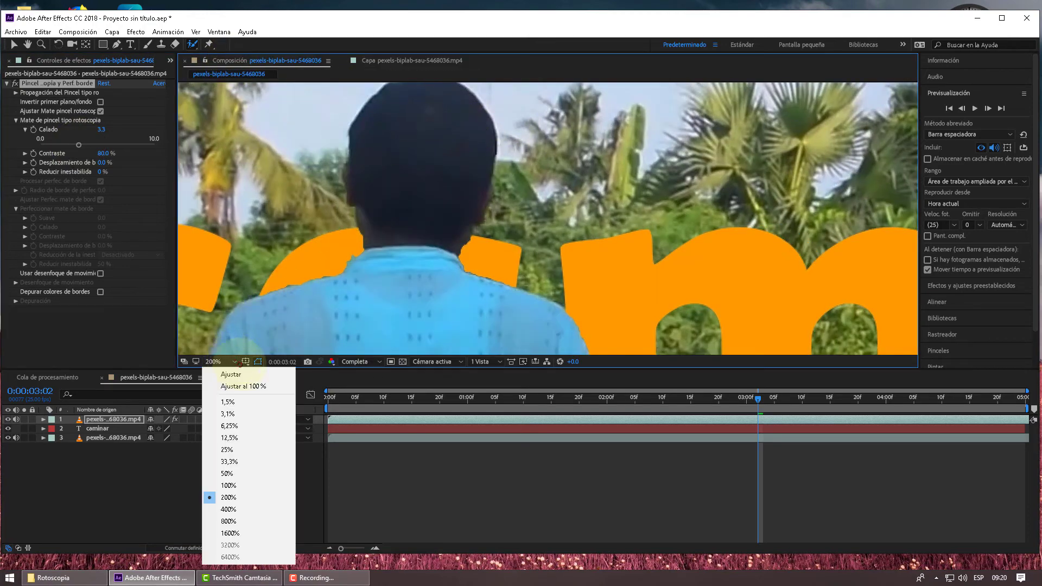
pyautogui.click(244, 386)
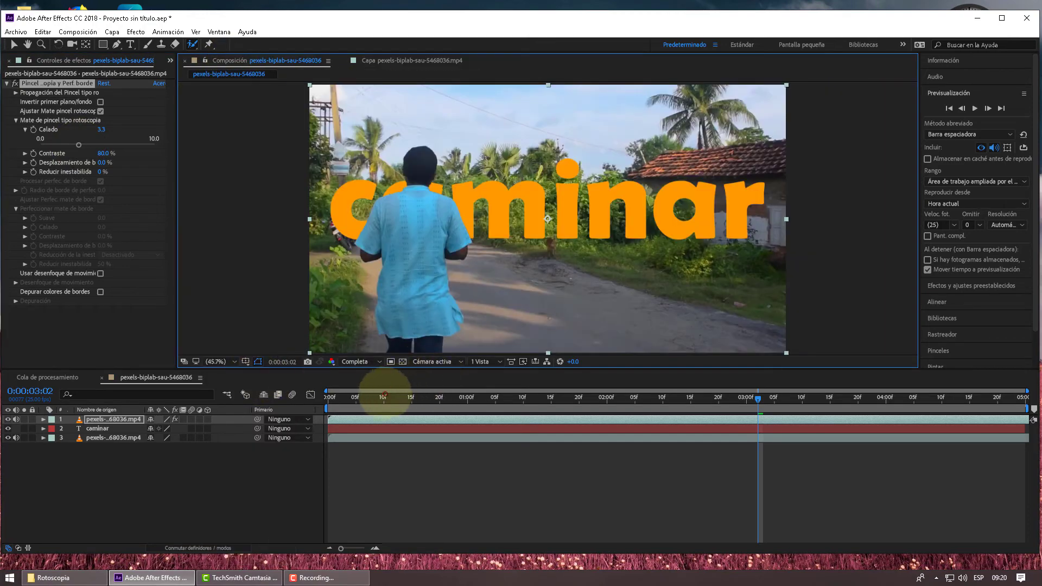
pyautogui.moveTo(385, 395); pyautogui.dragTo(434, 402)
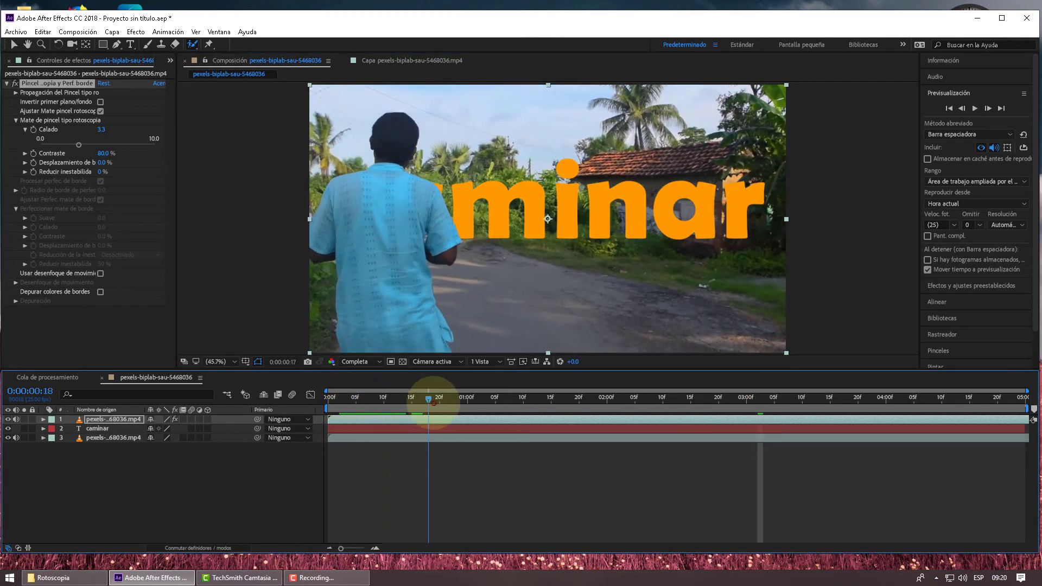
pyautogui.moveTo(434, 402); pyautogui.dragTo(612, 413)
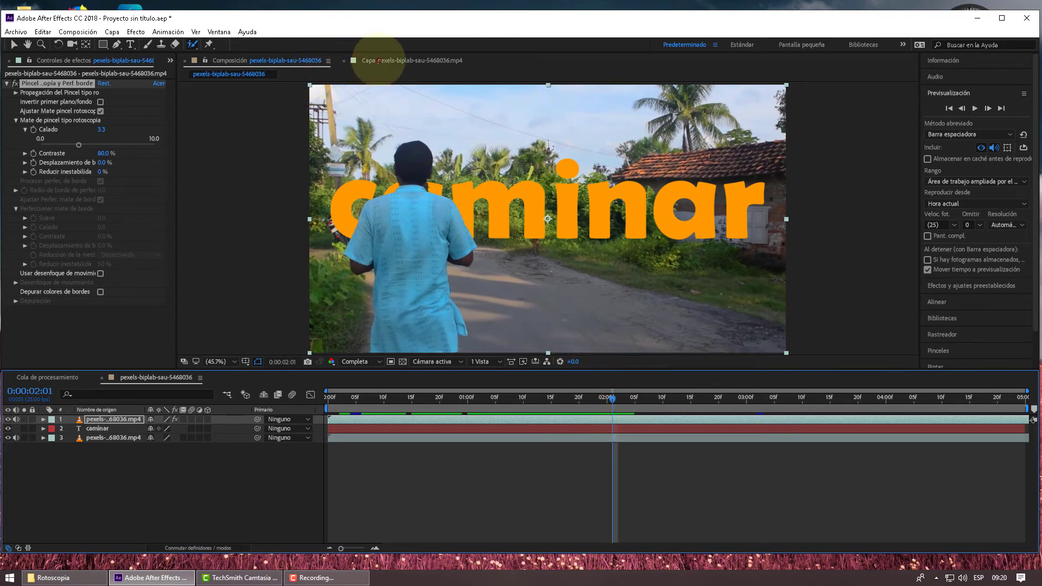
# In the layer view at 0:00:02:01, trim the matte along the neck and add the head and shoulder back
pyautogui.click(379, 60)
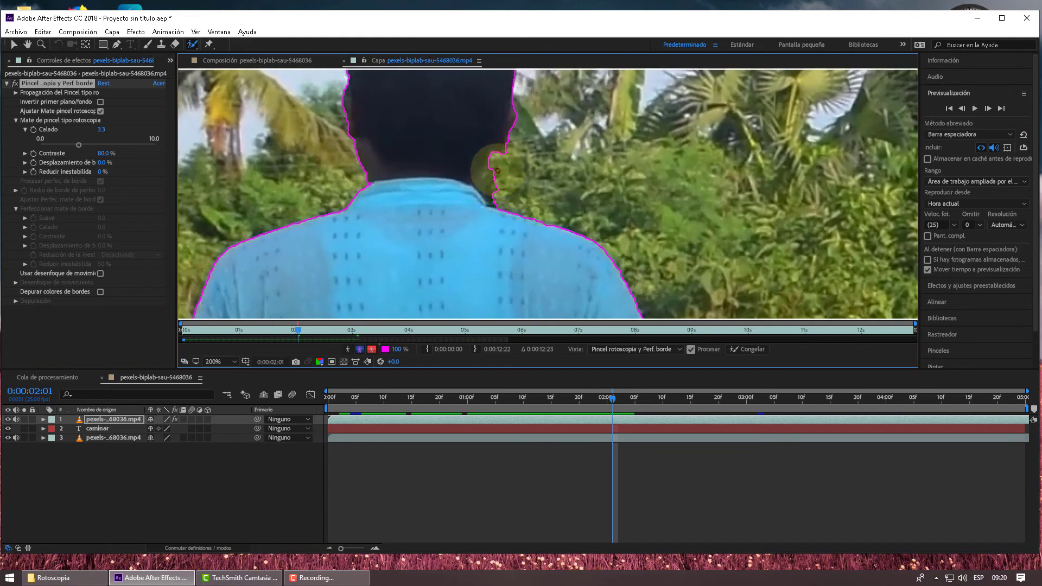
pyautogui.moveTo(489, 188); pyautogui.dragTo(502, 199)
pyautogui.moveTo(408, 184); pyautogui.dragTo(457, 177)
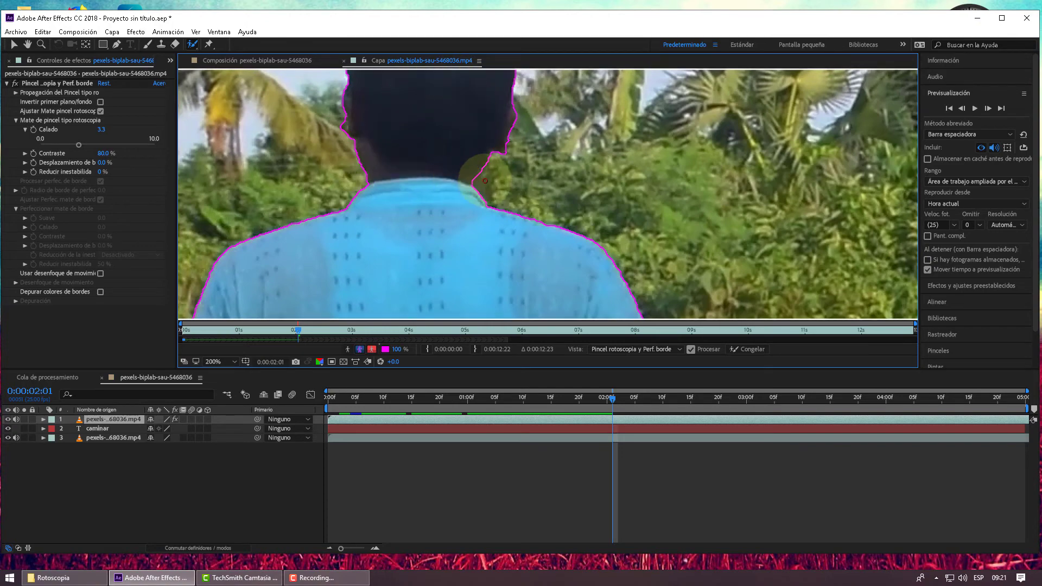
# Preview the composition with the retouched man walking in front of the orange 'caminar' text
pyautogui.click(245, 59)
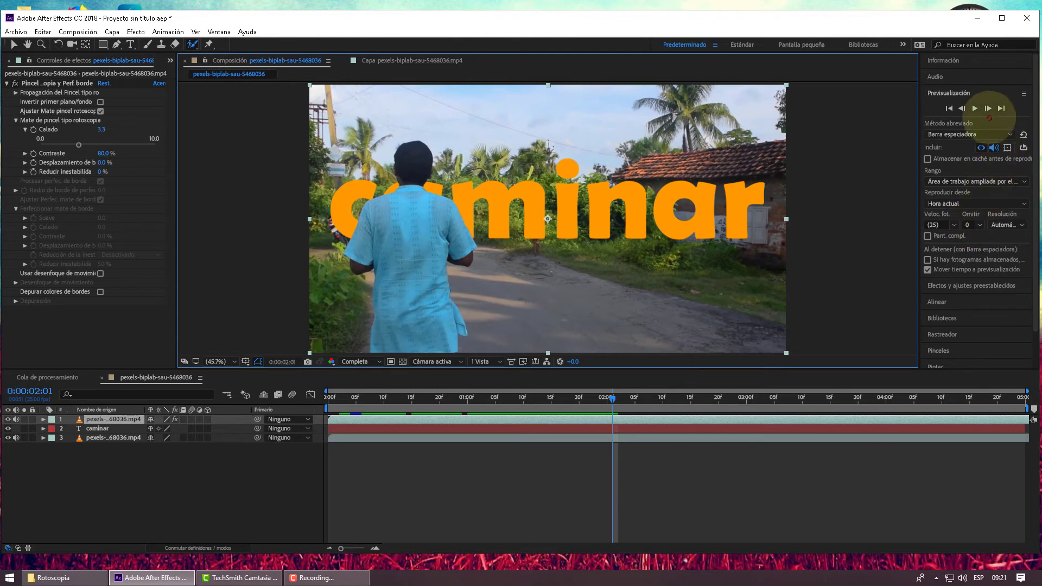
pyautogui.click(975, 108)
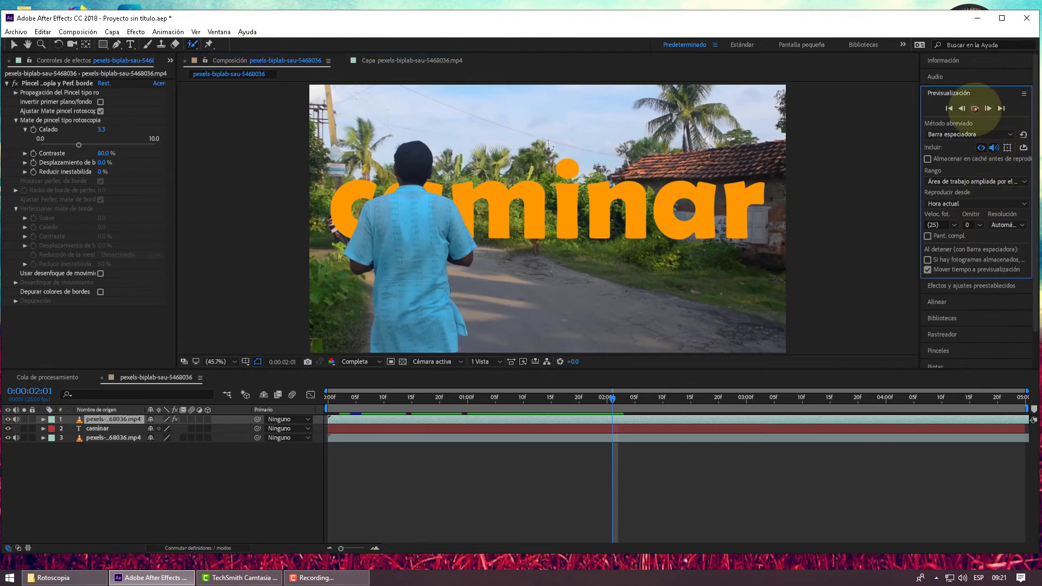
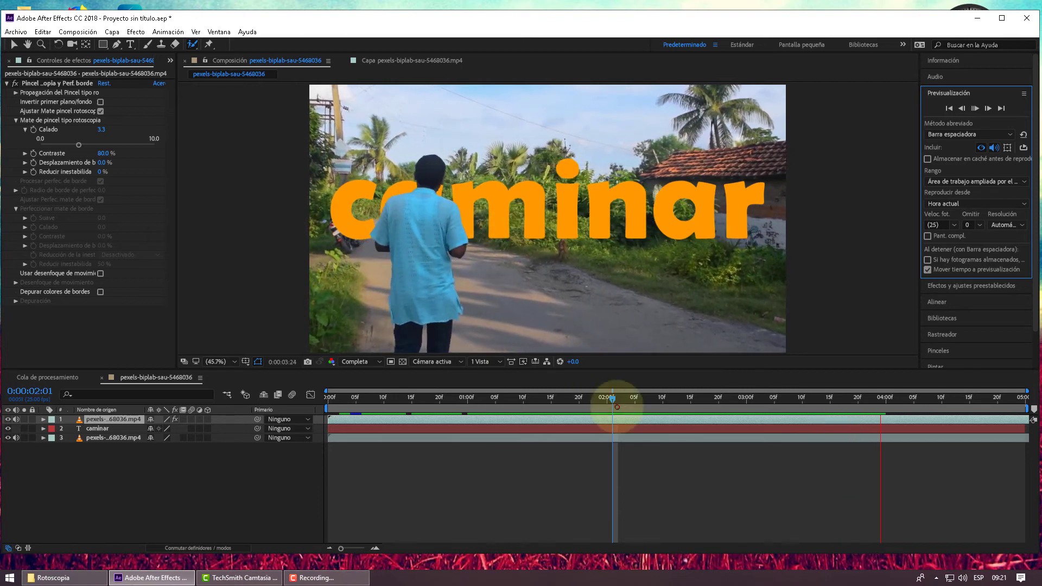
# Move the playhead to 0:00:02:00 and open the man's layer in the Layer panel
pyautogui.click(584, 399)
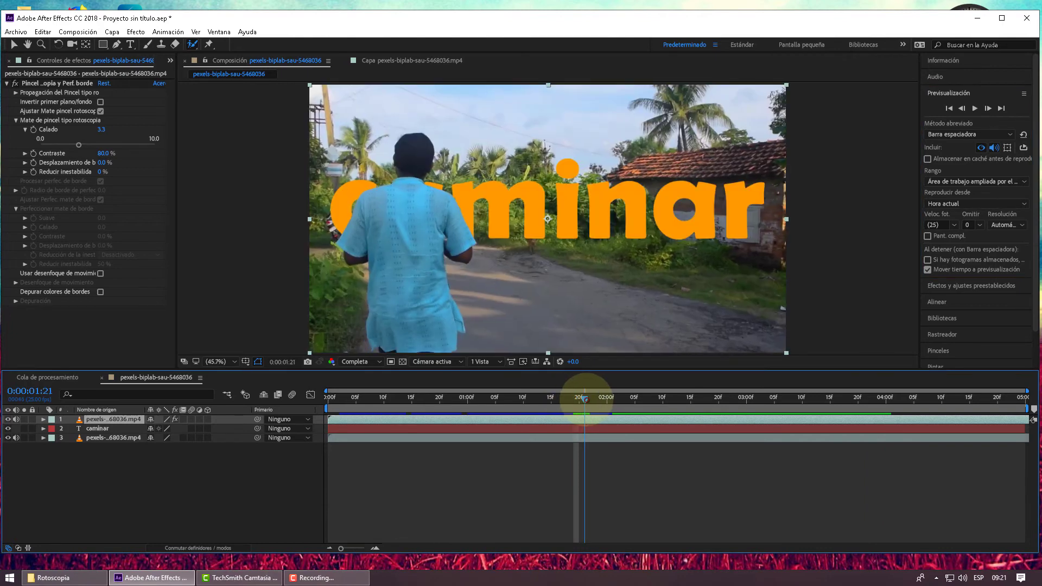
pyautogui.moveTo(584, 399); pyautogui.dragTo(607, 399)
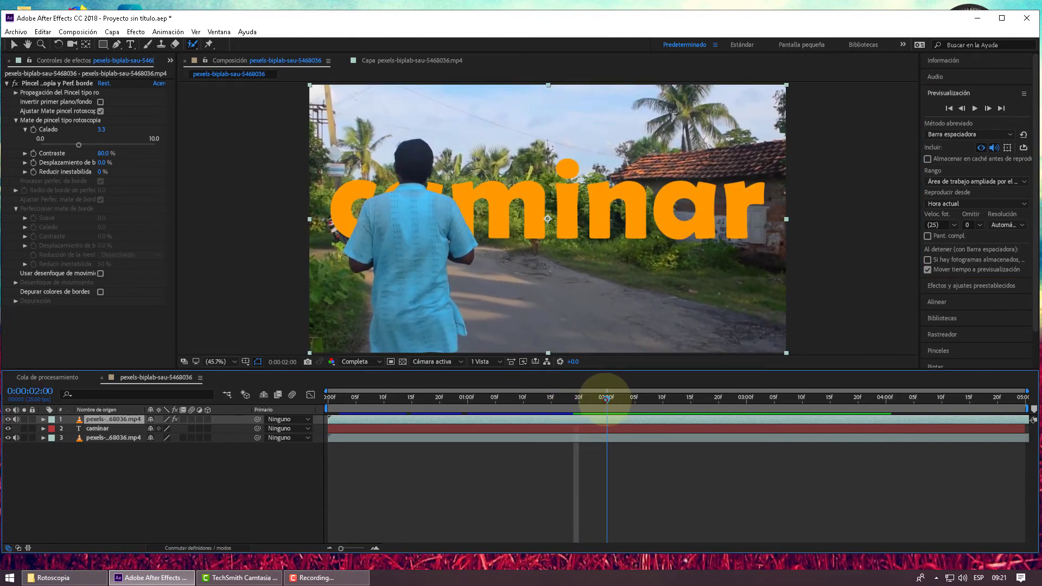
pyautogui.click(382, 60)
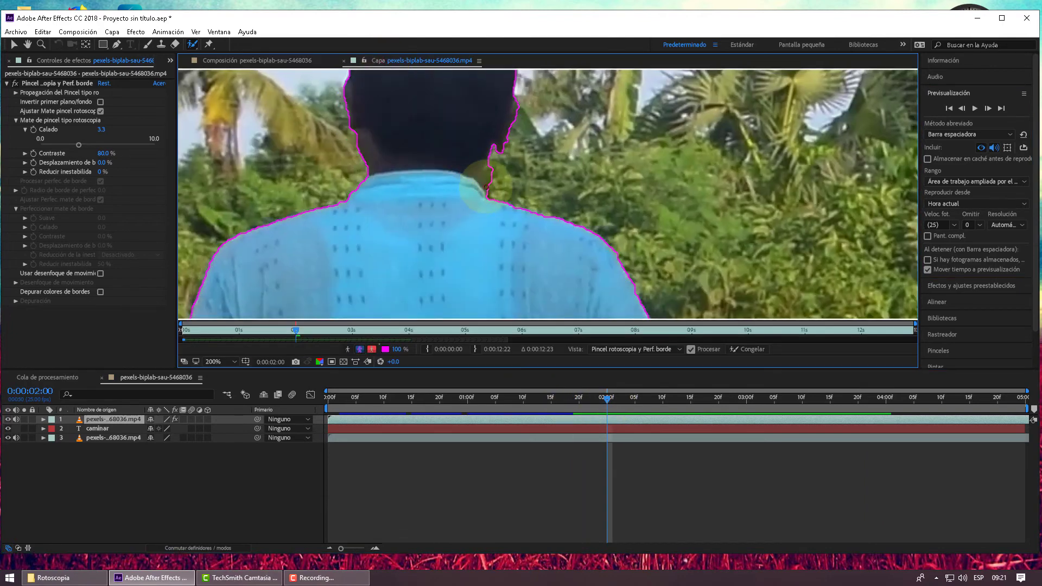
# Subtract background by the neck, then at 0:00:02:01 add the man and remove the patch beside his head
pyautogui.moveTo(493, 189); pyautogui.dragTo(492, 191)
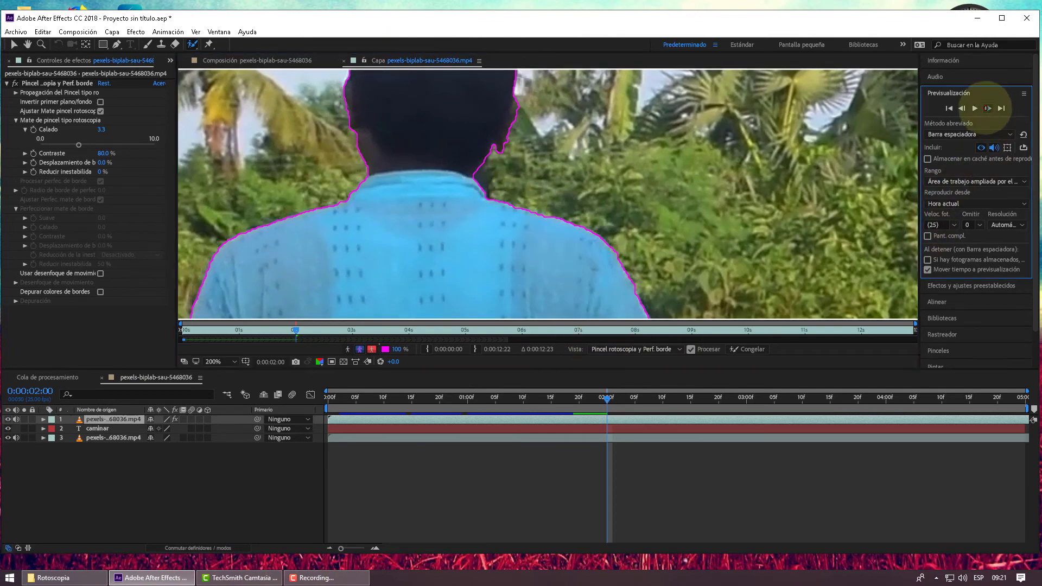
pyautogui.click(989, 109)
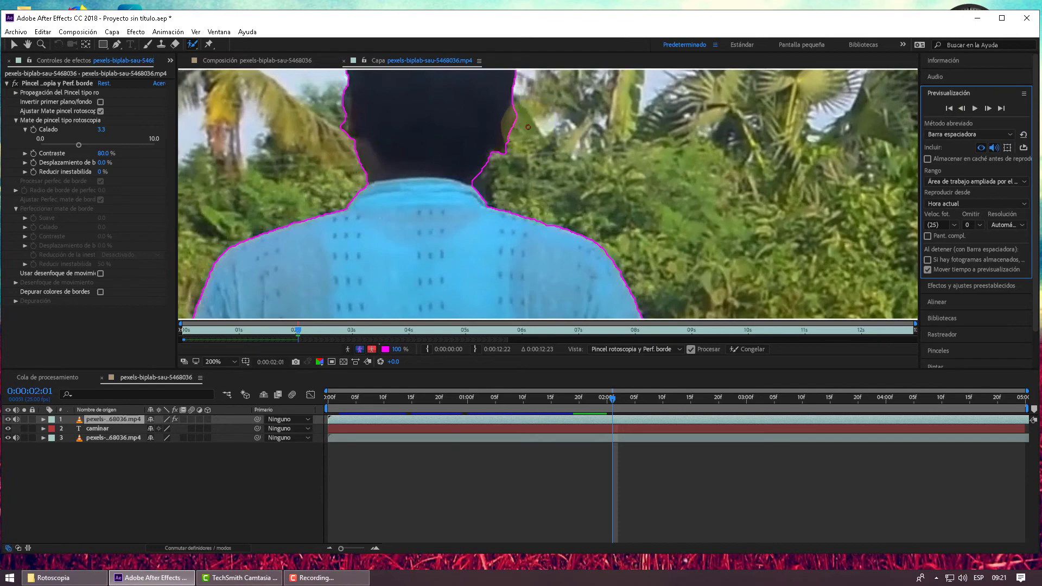
pyautogui.moveTo(526, 112); pyautogui.dragTo(509, 162)
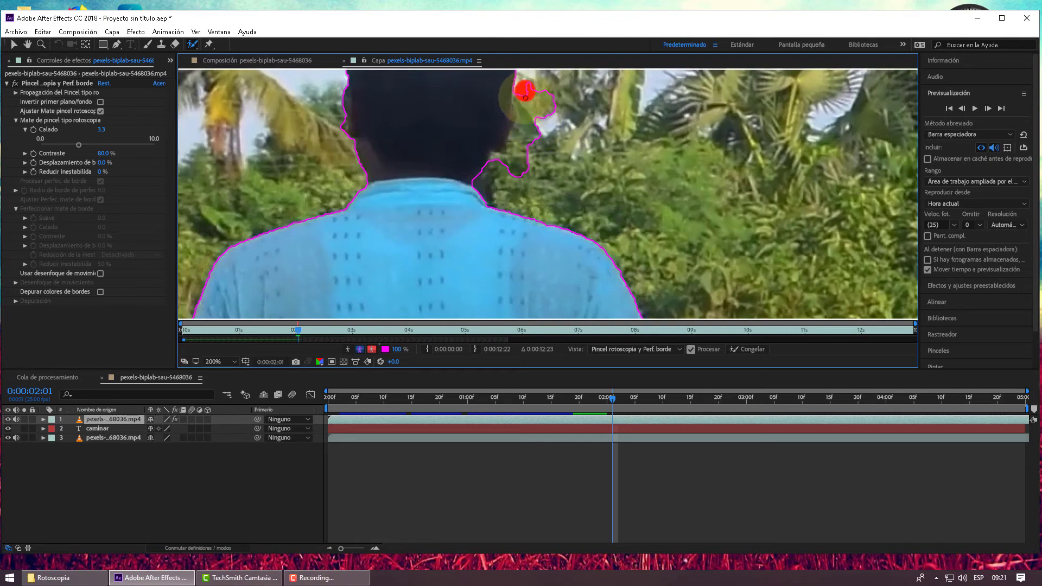
pyautogui.moveTo(525, 98); pyautogui.dragTo(539, 108)
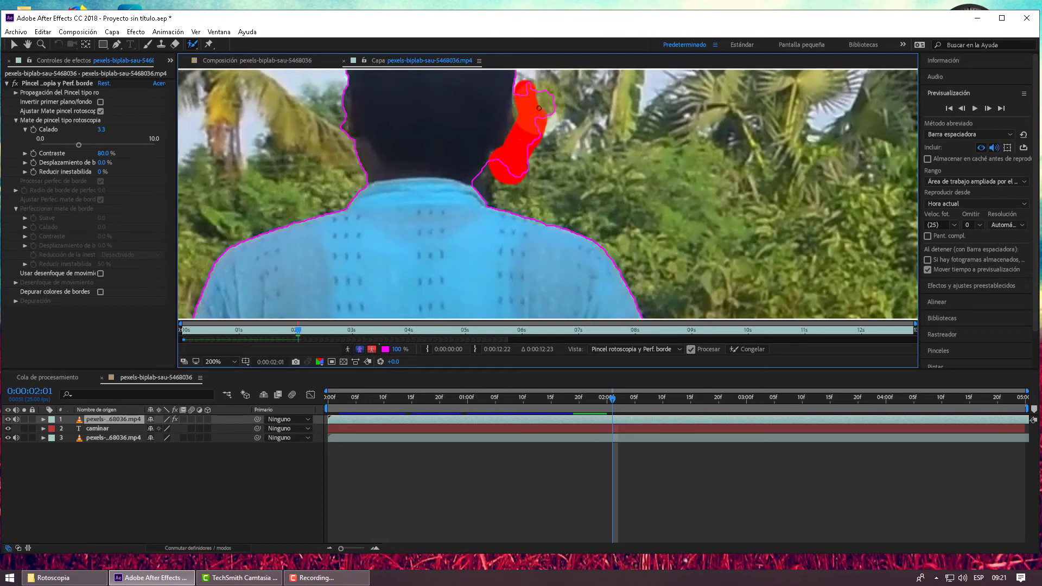
pyautogui.moveTo(539, 108); pyautogui.dragTo(543, 141)
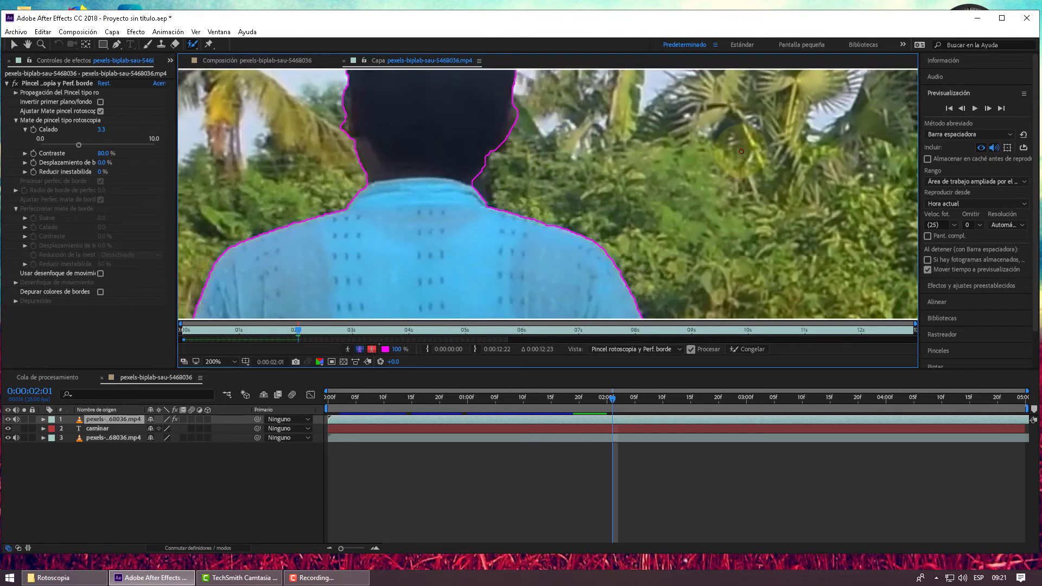
# Step ahead a few frames, removing background beside the man's head and then beside his neck
pyautogui.click(988, 109)
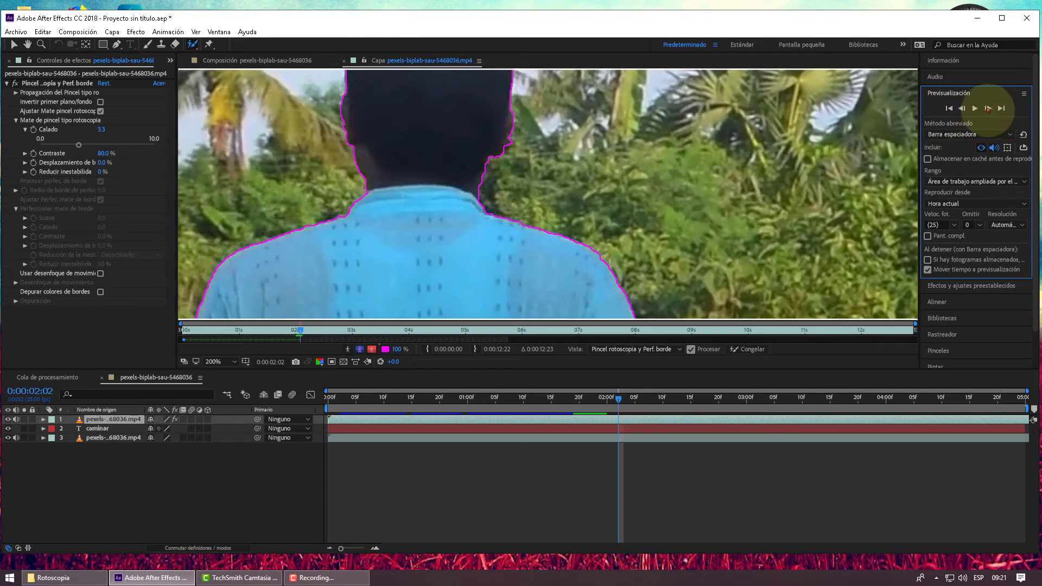
pyautogui.click(988, 109)
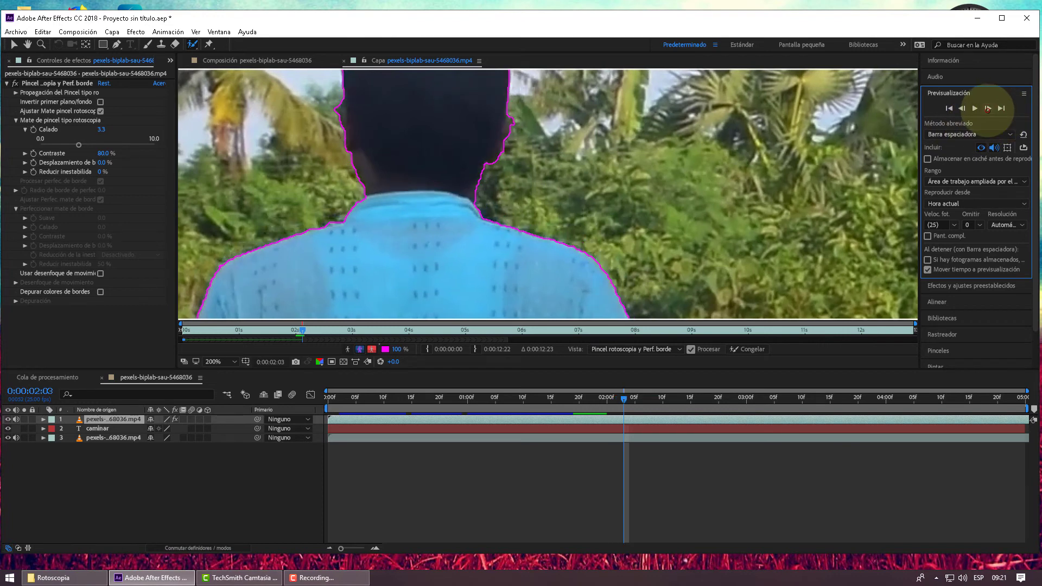
pyautogui.click(988, 108)
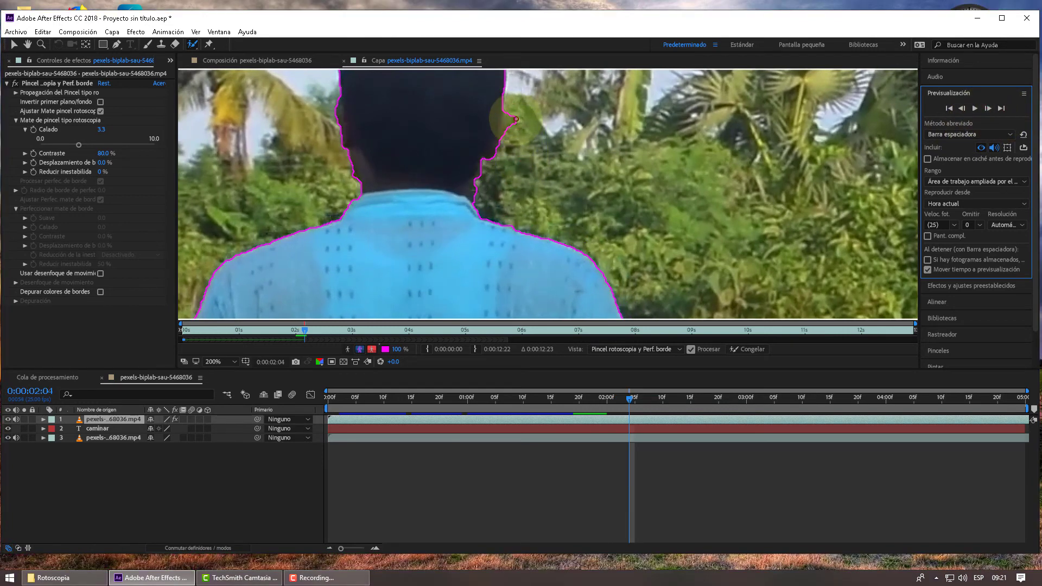
pyautogui.moveTo(514, 103); pyautogui.dragTo(519, 136)
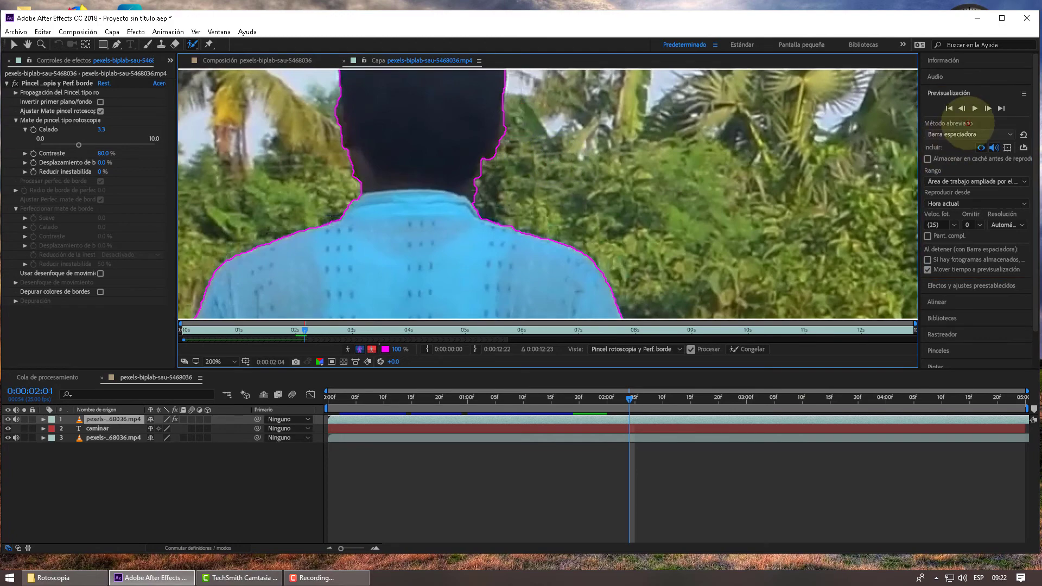
pyautogui.click(987, 109)
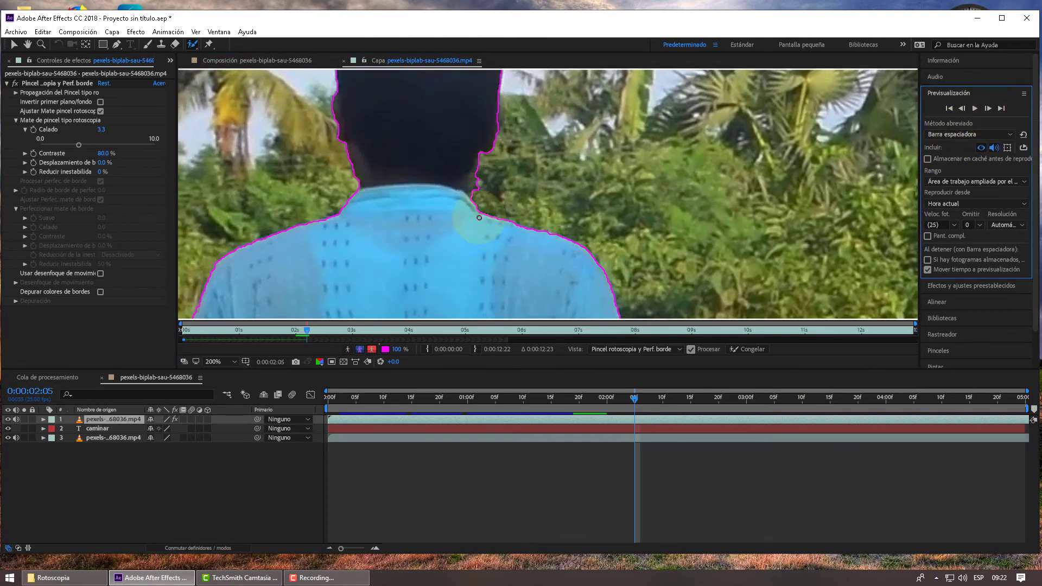
pyautogui.moveTo(490, 164); pyautogui.dragTo(482, 183)
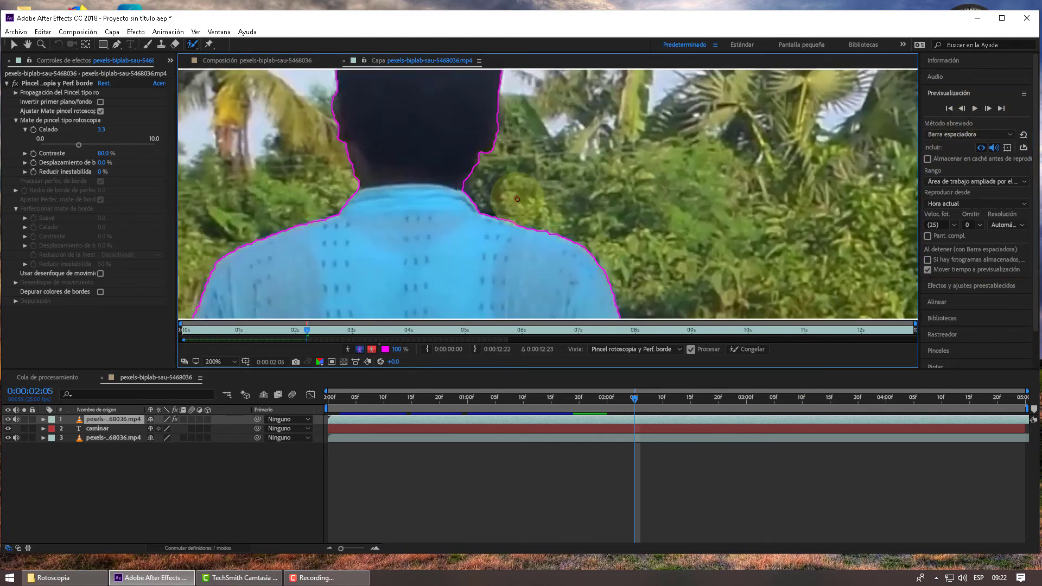
# Advance frame by frame to 0:00:02:20, then go back one frame to 0:00:02:19
pyautogui.click(988, 108)
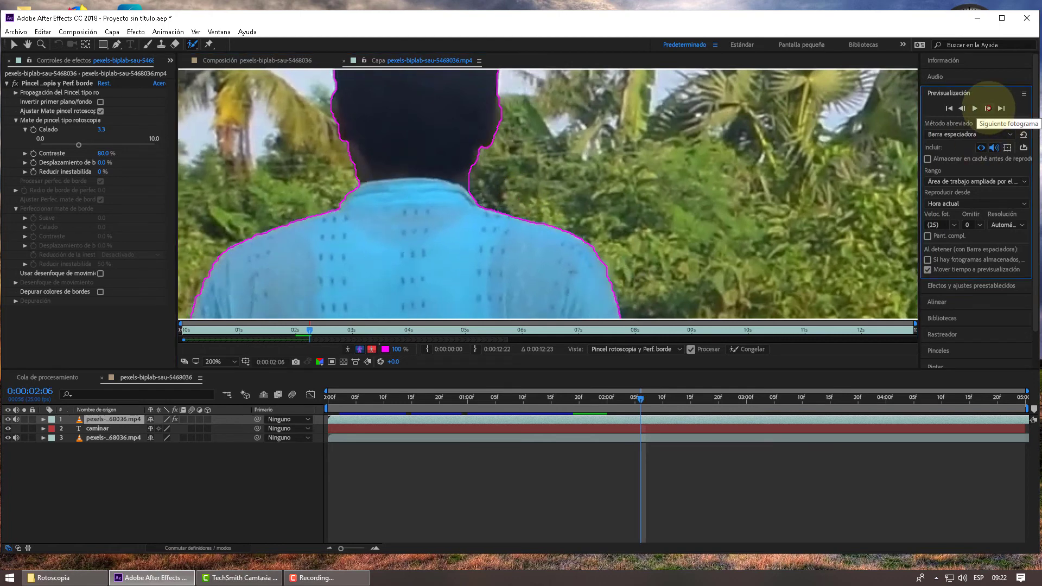
pyautogui.click(988, 108)
pyautogui.click(988, 108)
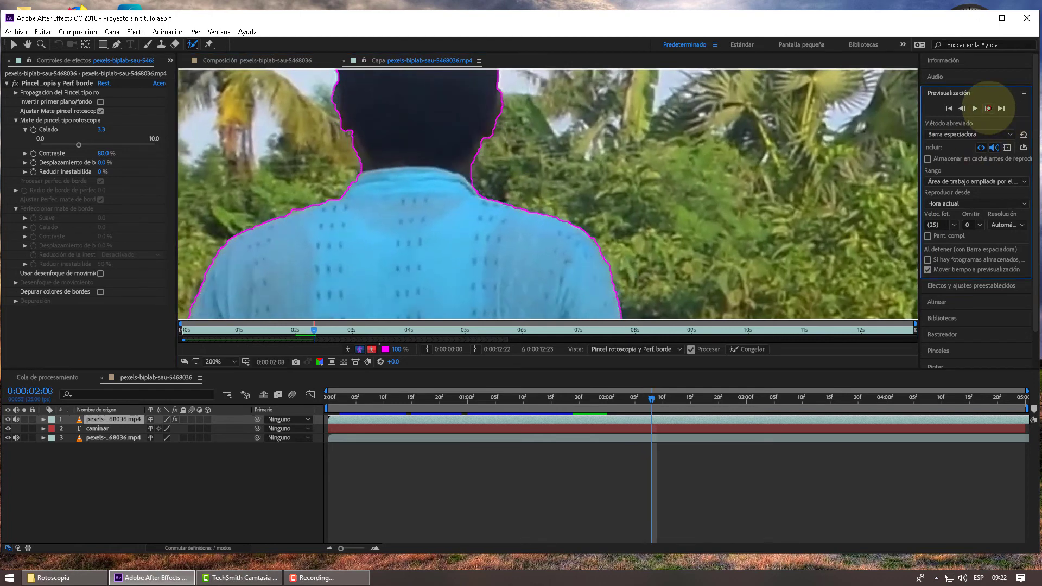
pyautogui.click(988, 108)
pyautogui.click(988, 108)
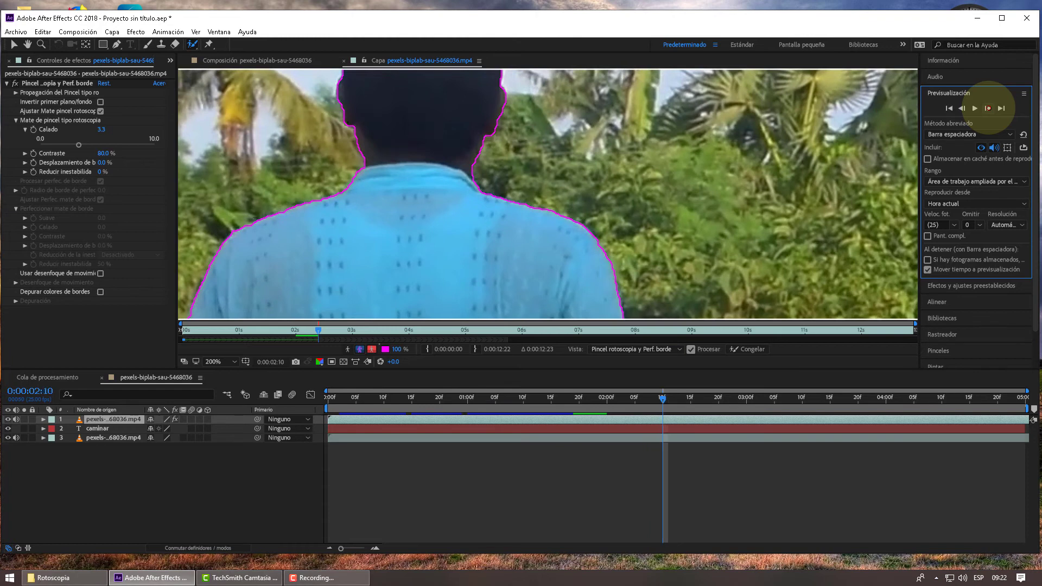
pyautogui.click(988, 108)
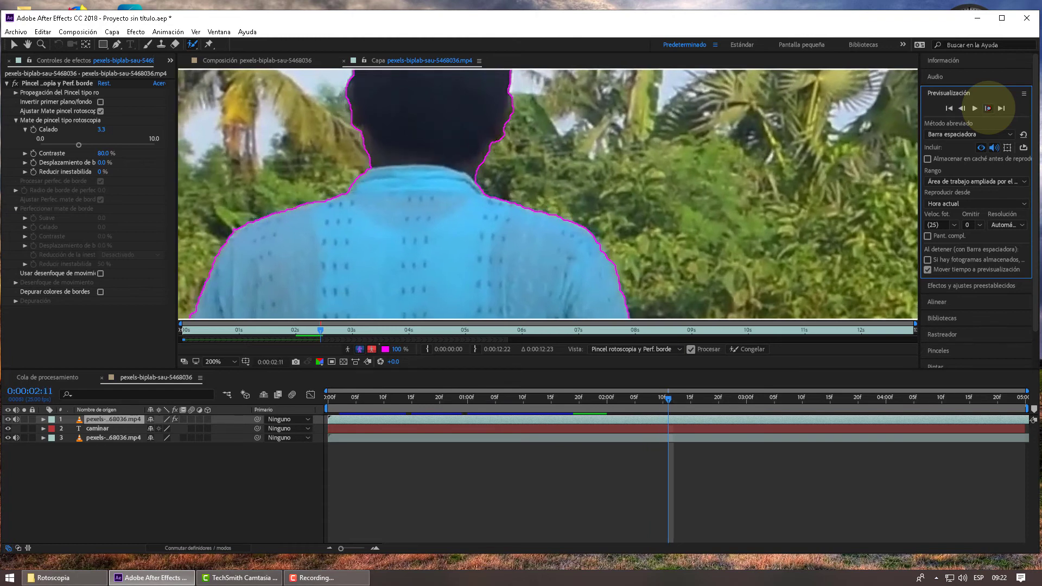
pyautogui.click(987, 108)
pyautogui.click(988, 108)
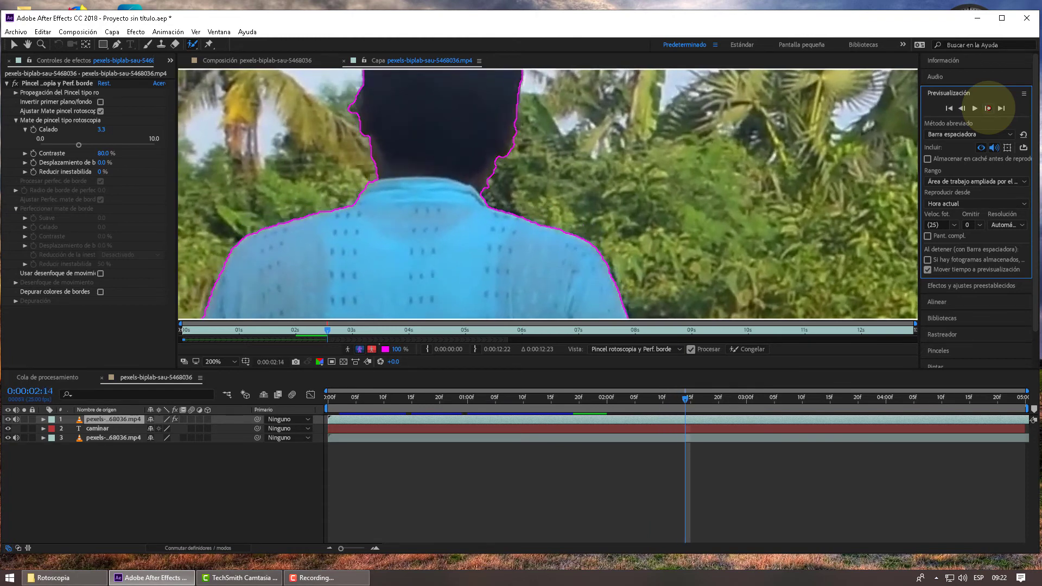
pyautogui.click(988, 108)
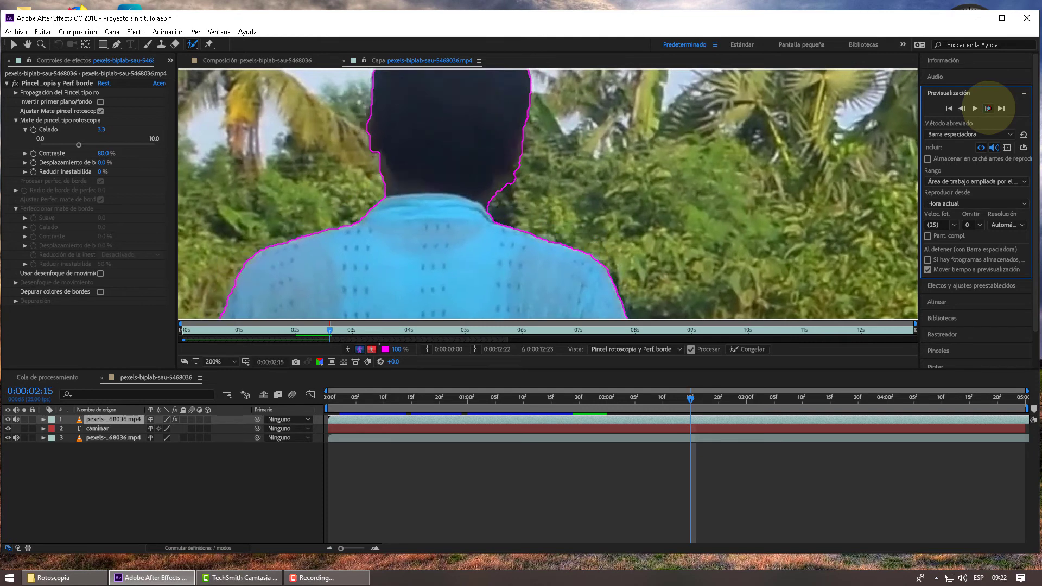
pyautogui.click(988, 108)
pyautogui.click(988, 108)
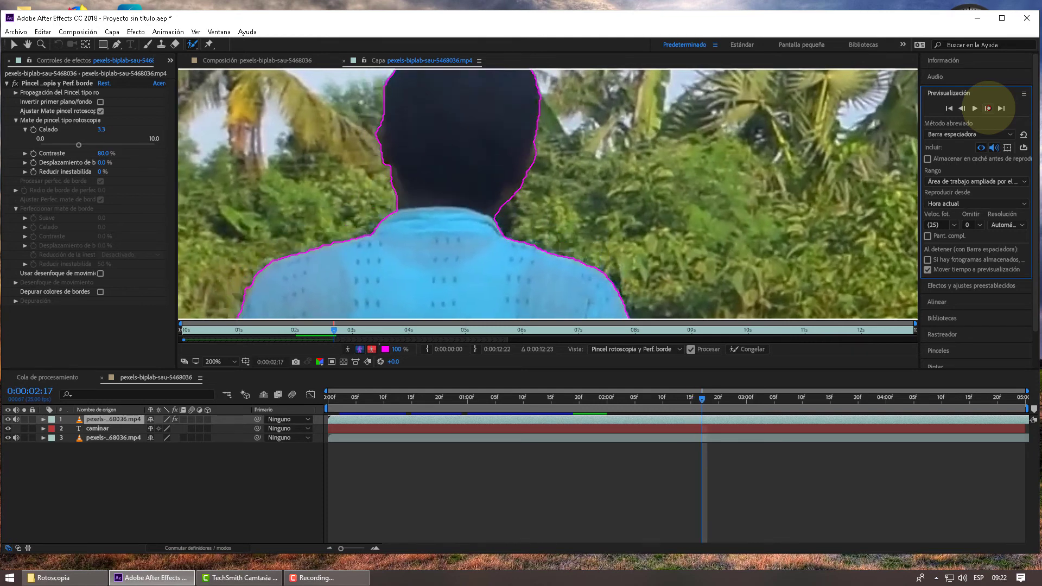
pyautogui.click(988, 108)
pyautogui.click(987, 108)
pyautogui.click(987, 108)
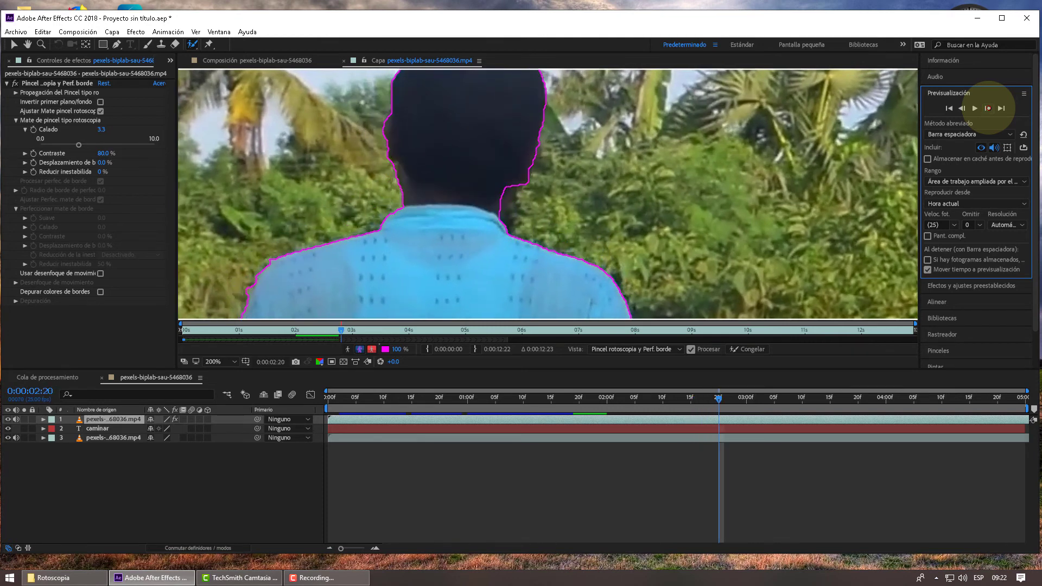
pyautogui.click(962, 108)
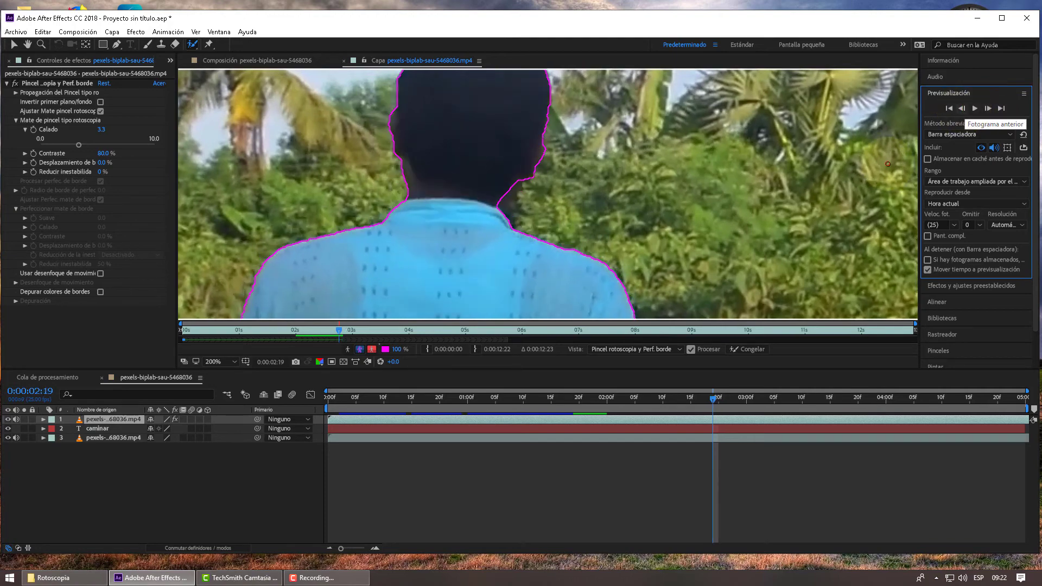
# At 0:00:02:19, trim the matte right of the neck and remove background beside the ear
pyautogui.moveTo(567, 195)
pyautogui.mouseDown()
pyautogui.moveTo(507, 179)
pyautogui.moveTo(498, 216)
pyautogui.mouseUp()
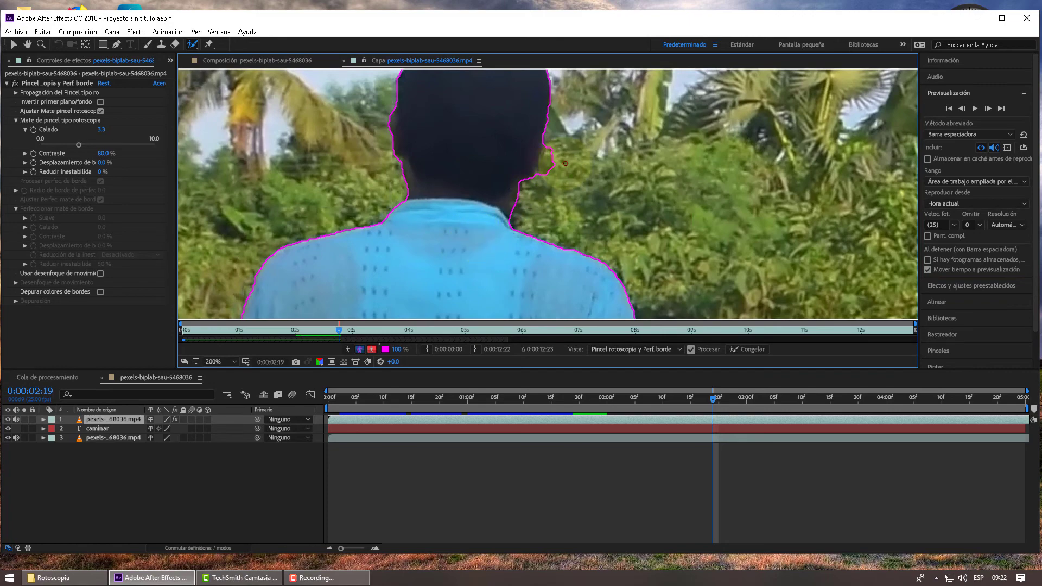
pyautogui.moveTo(558, 147); pyautogui.dragTo(553, 159)
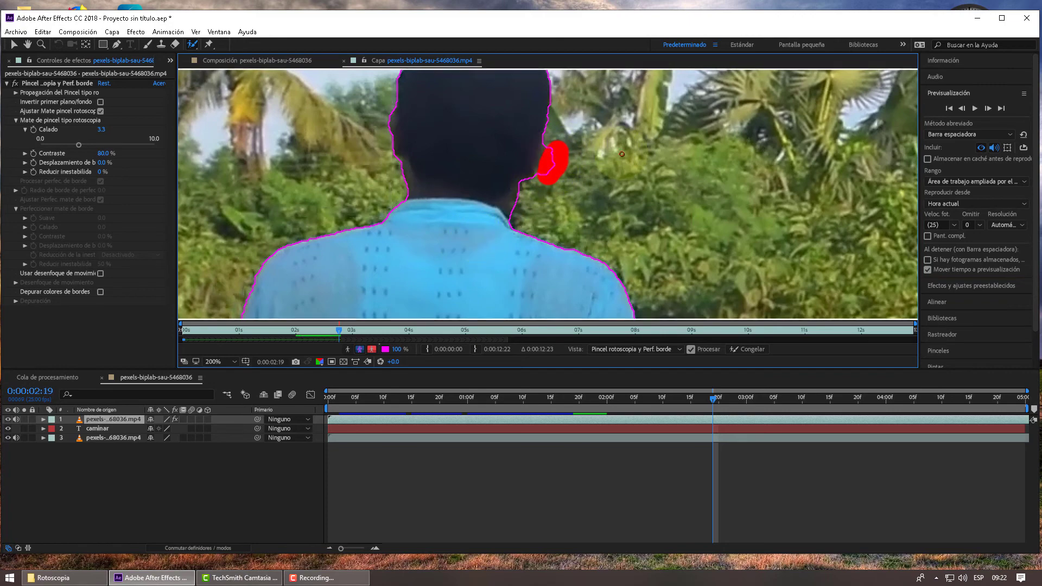
pyautogui.click(987, 108)
pyautogui.click(987, 108)
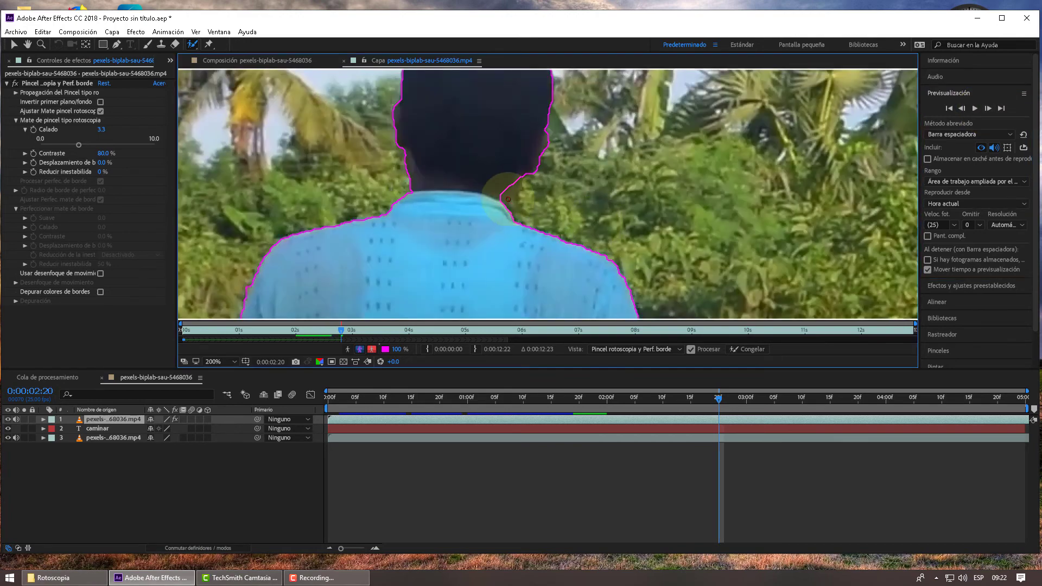
# At 0:00:02:20, remove foliage by the ear and head, add the neck back, and cut the neck patch
pyautogui.moveTo(509, 175)
pyautogui.mouseDown()
pyautogui.moveTo(505, 197)
pyautogui.moveTo(499, 125)
pyautogui.moveTo(490, 221)
pyautogui.mouseUp()
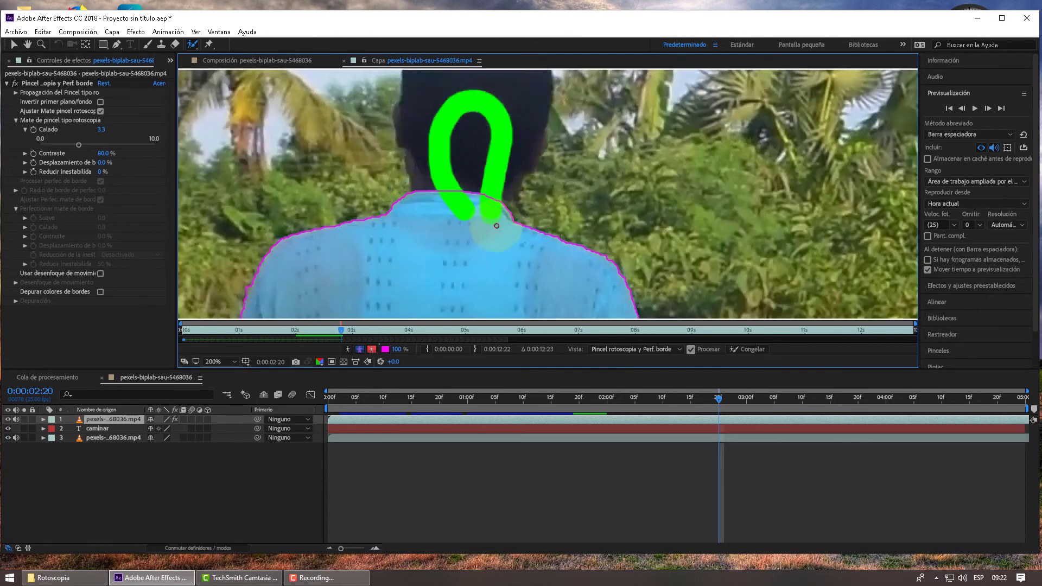
pyautogui.moveTo(518, 165); pyautogui.dragTo(496, 234)
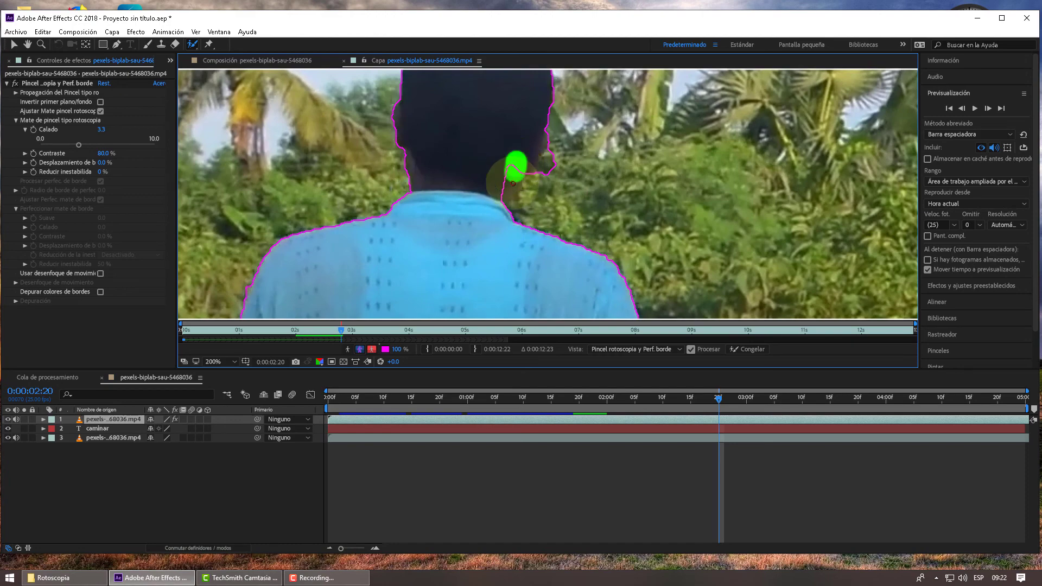
pyautogui.moveTo(549, 160); pyautogui.dragTo(558, 162)
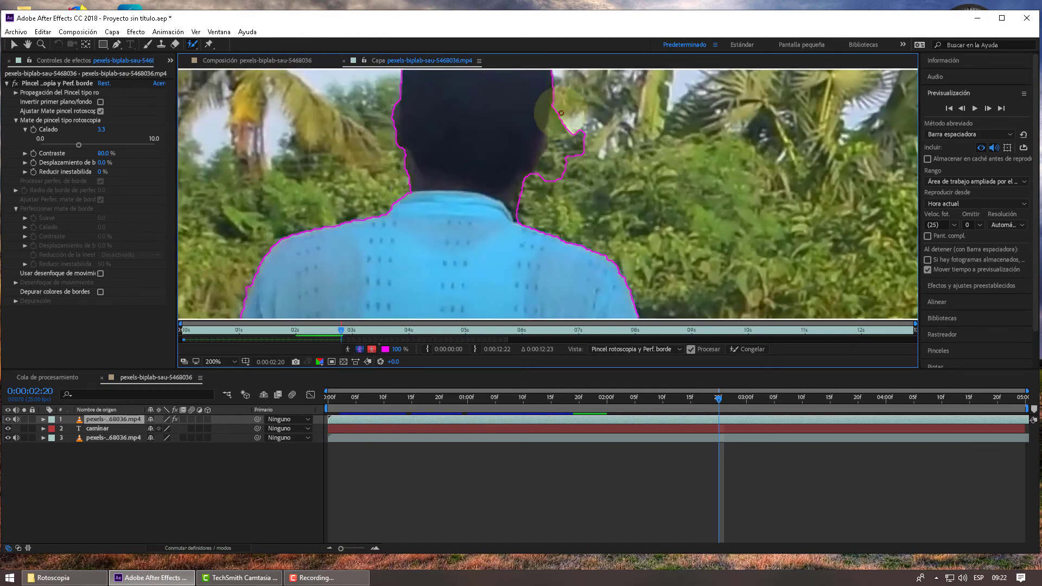
pyautogui.moveTo(563, 106); pyautogui.dragTo(569, 155)
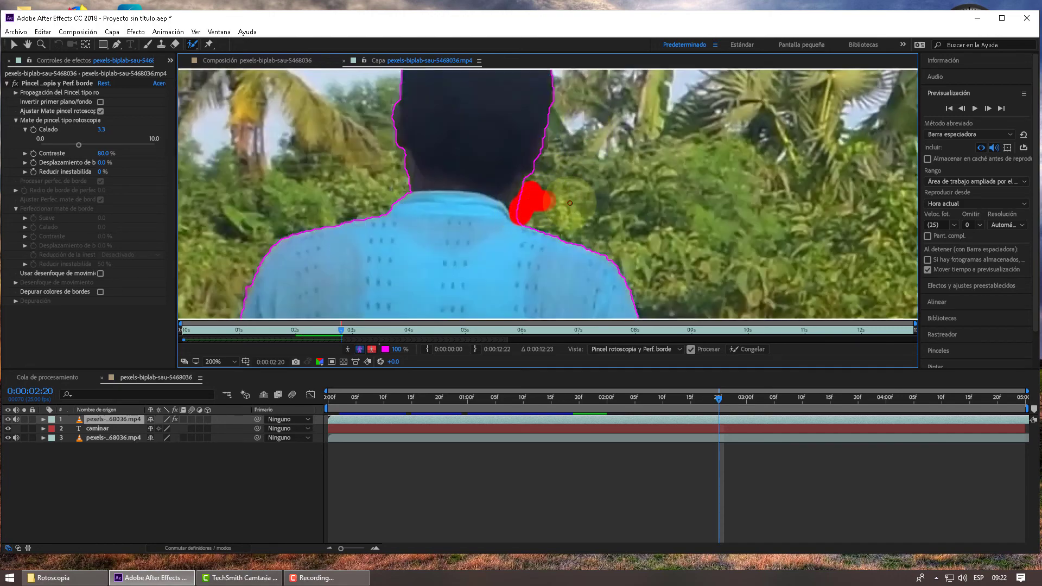
pyautogui.moveTo(527, 203); pyautogui.dragTo(529, 199)
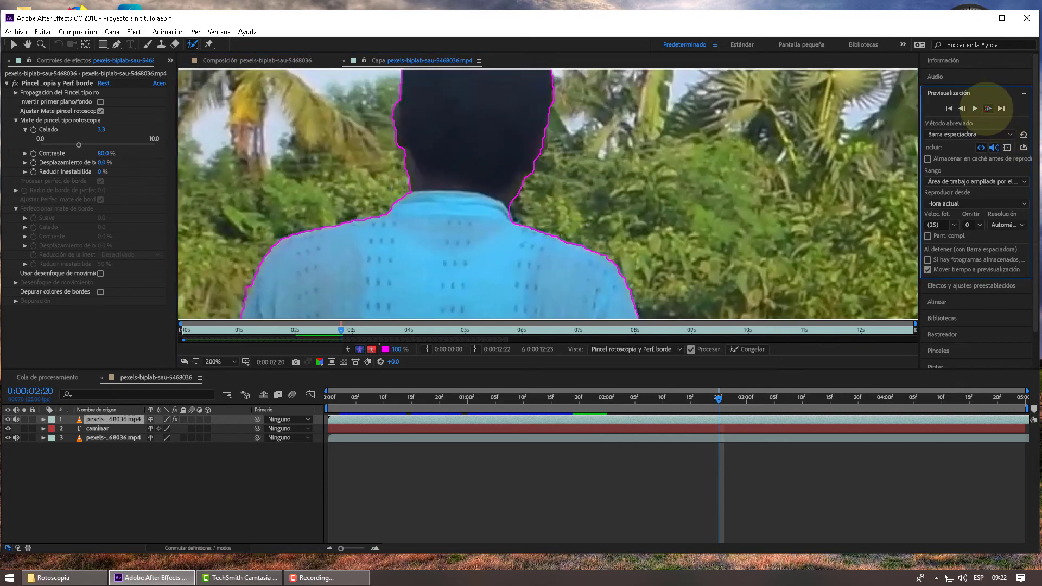
# Over the next two frames, extend the matte along the man's neck edge, then advance three more frames
pyautogui.click(987, 108)
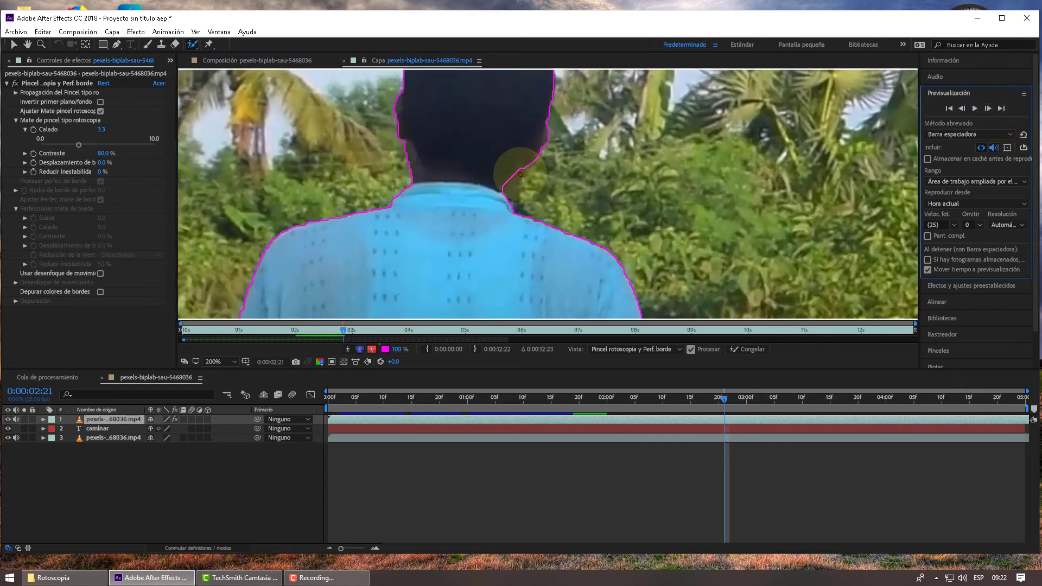
pyautogui.moveTo(512, 164); pyautogui.dragTo(497, 200)
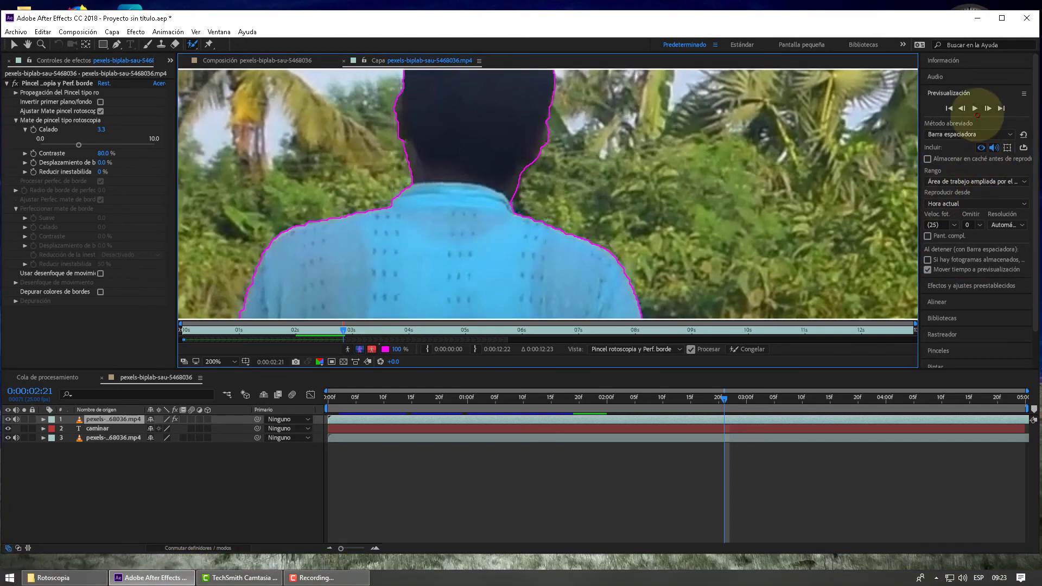
pyautogui.click(987, 108)
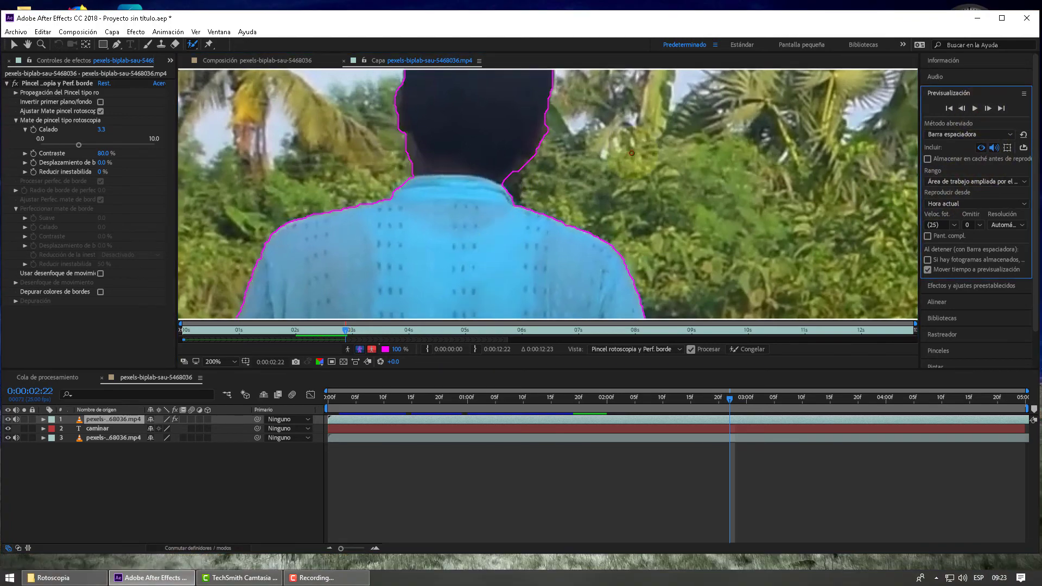
pyautogui.moveTo(511, 147); pyautogui.dragTo(498, 208)
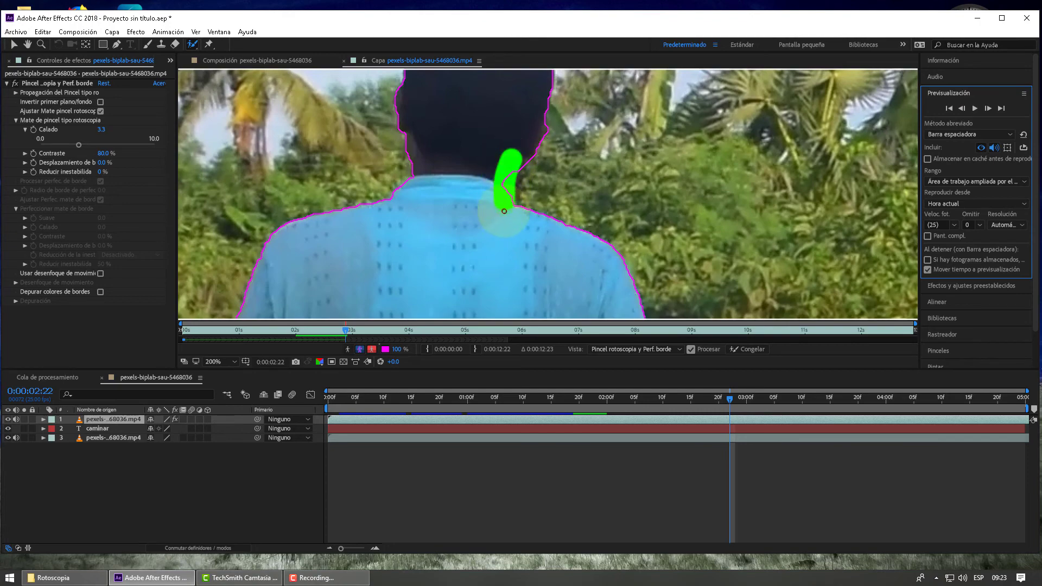
pyautogui.click(988, 109)
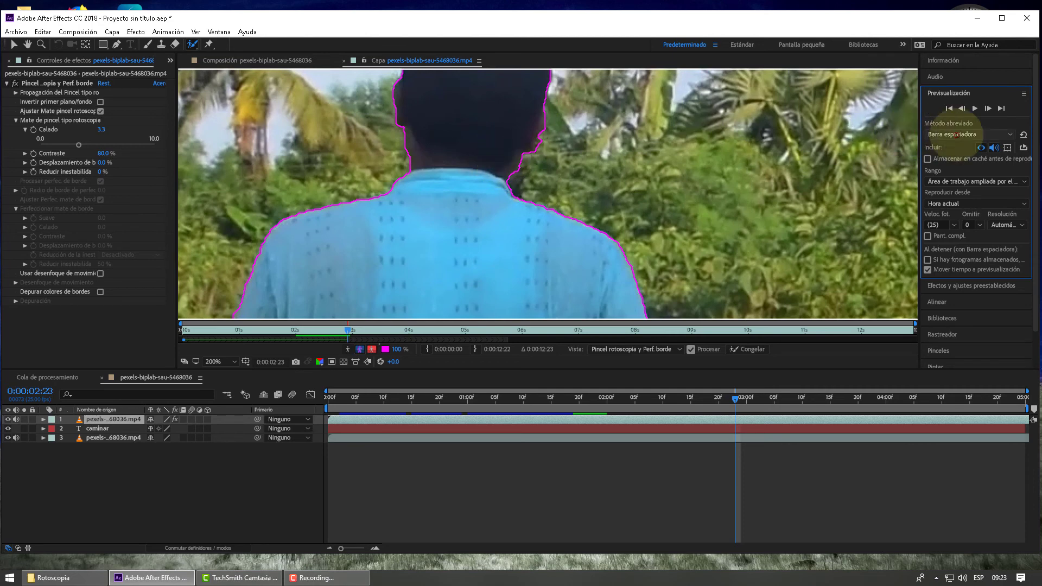
pyautogui.click(988, 109)
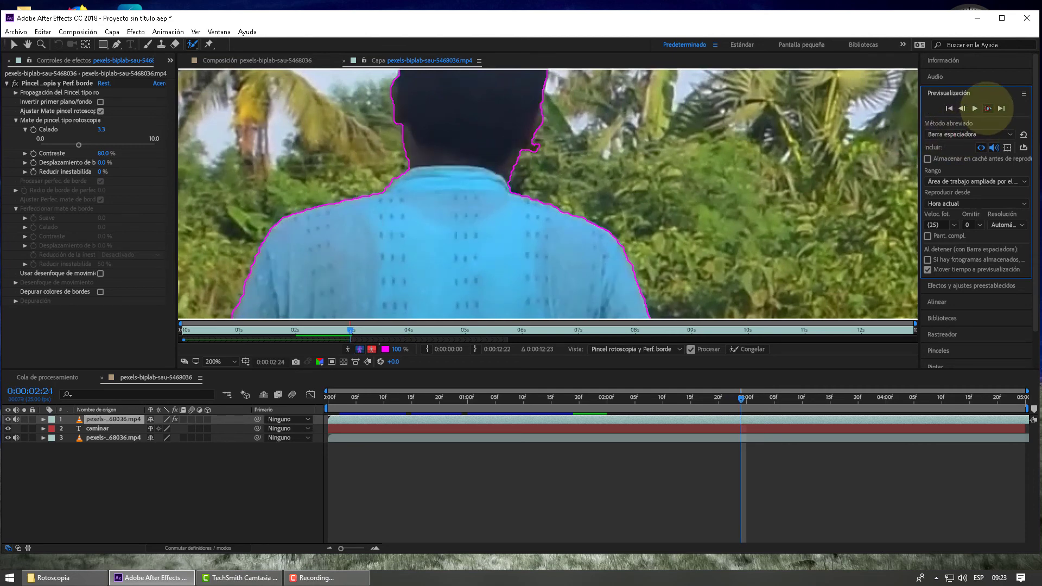
pyautogui.click(987, 109)
pyautogui.click(988, 109)
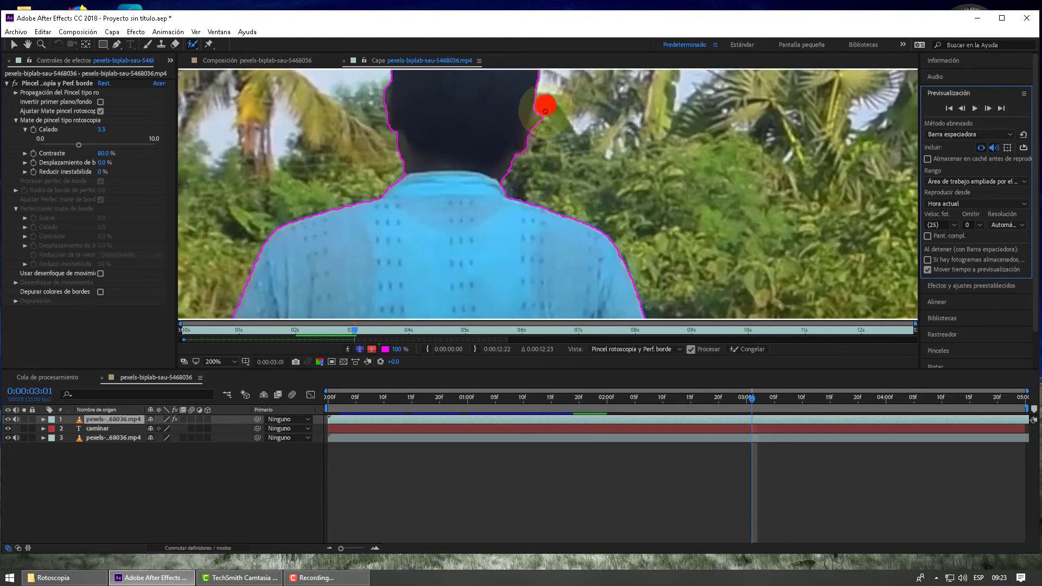
# Pull the outline in along the head's right edge, trim background at the neck, and show the Composition view
pyautogui.moveTo(545, 111); pyautogui.dragTo(542, 130)
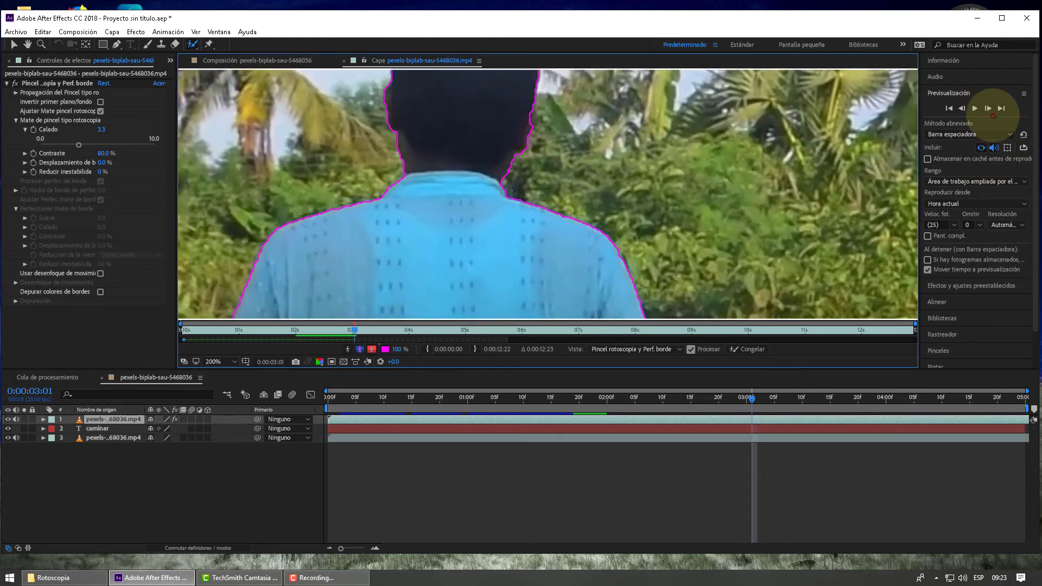
pyautogui.click(988, 108)
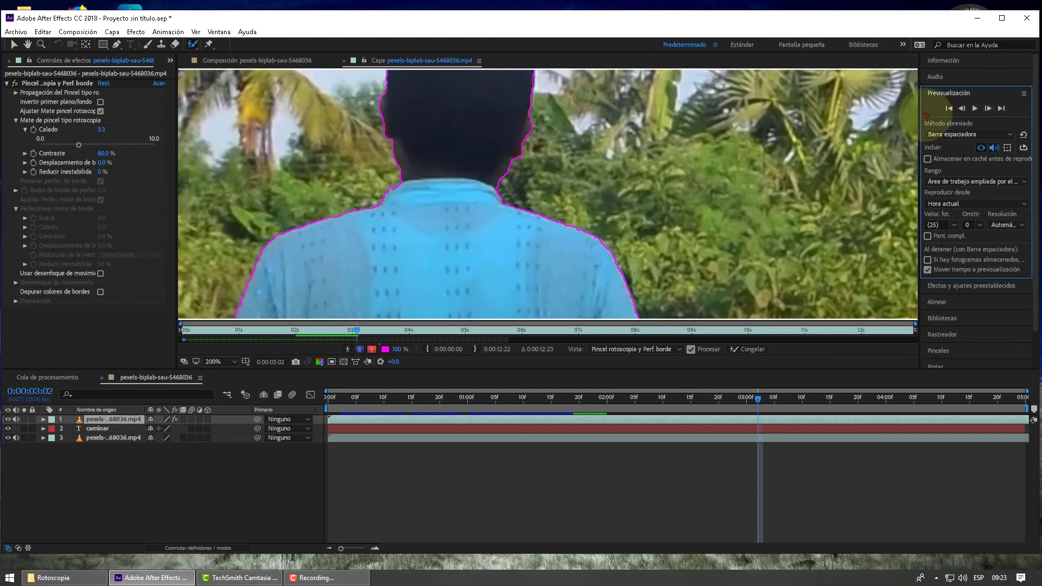
pyautogui.click(987, 109)
pyautogui.click(988, 109)
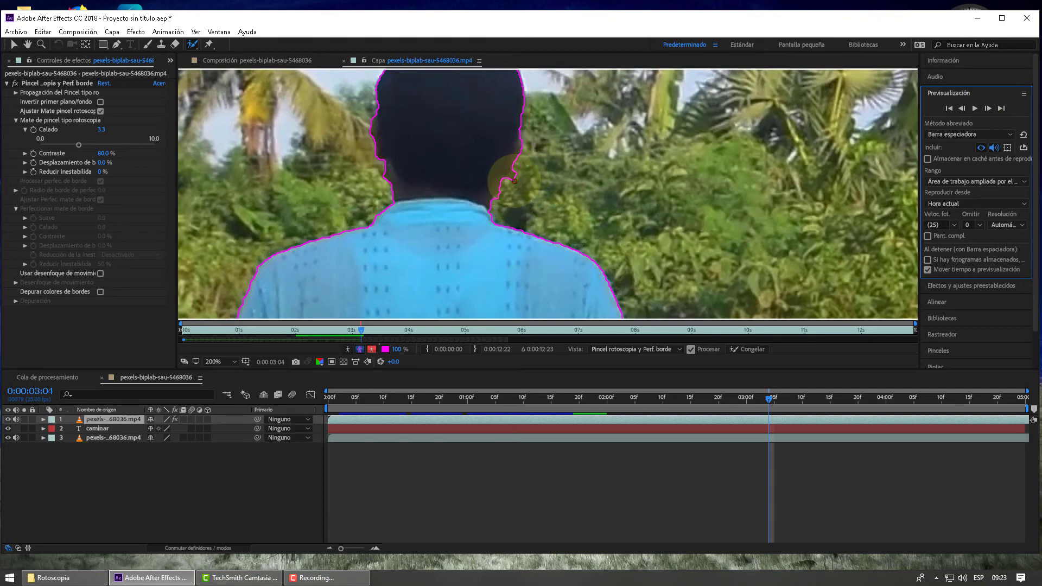
pyautogui.moveTo(516, 188); pyautogui.dragTo(518, 185)
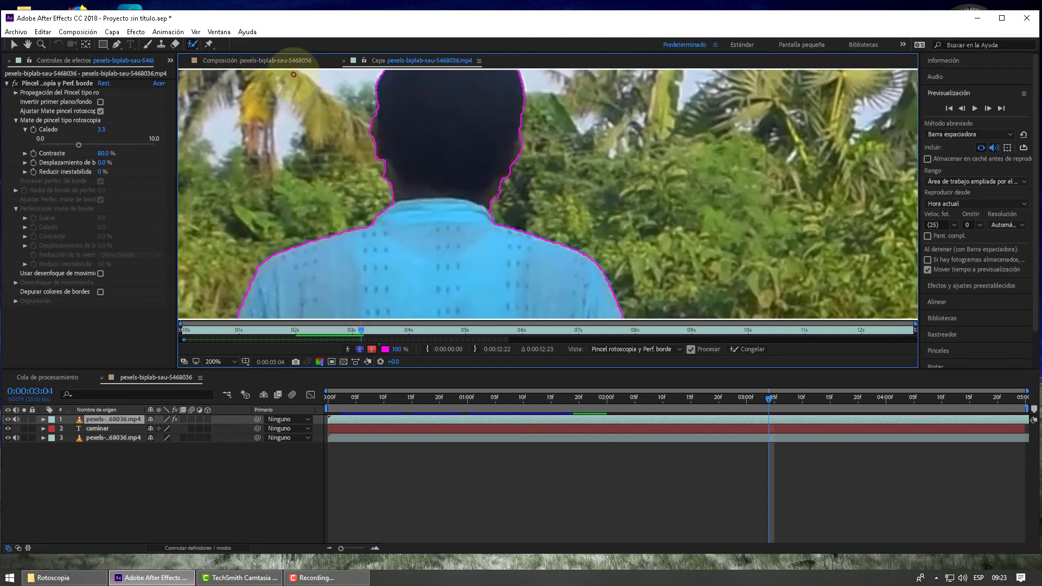
pyautogui.click(288, 60)
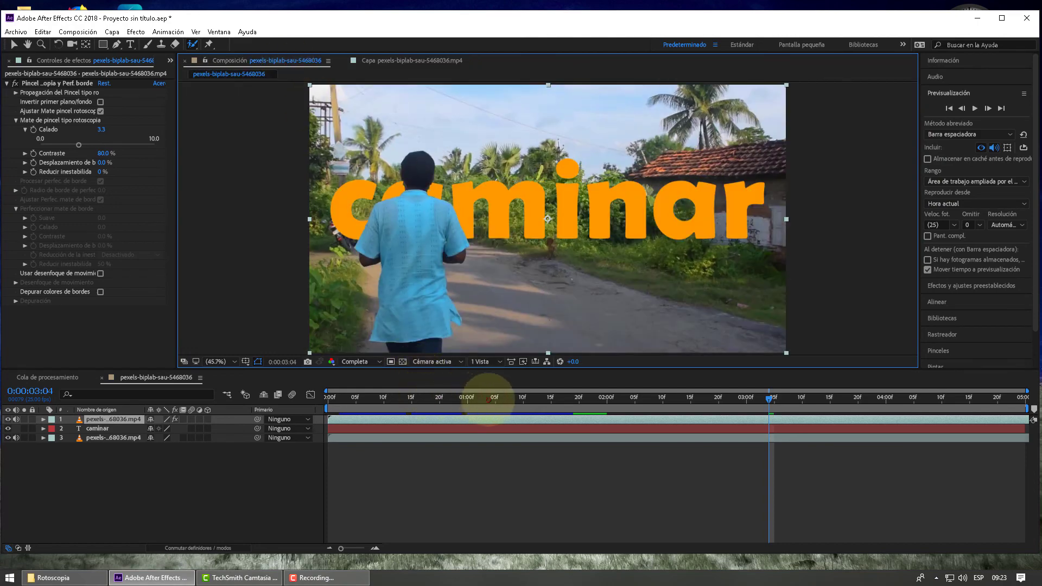
# Scrub the composite, settle on 0:00:02:16, and zoom the viewer to 200% to inspect the edges
pyautogui.click(478, 399)
pyautogui.moveTo(478, 398)
pyautogui.mouseDown()
pyautogui.moveTo(768, 410)
pyautogui.moveTo(715, 414)
pyautogui.mouseUp()
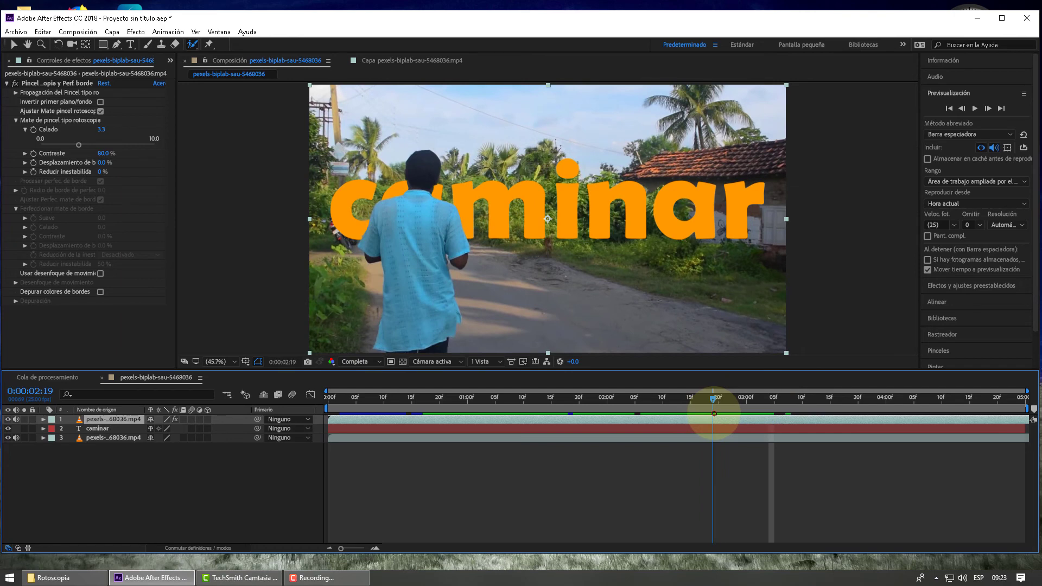
pyautogui.moveTo(714, 413); pyautogui.dragTo(691, 414)
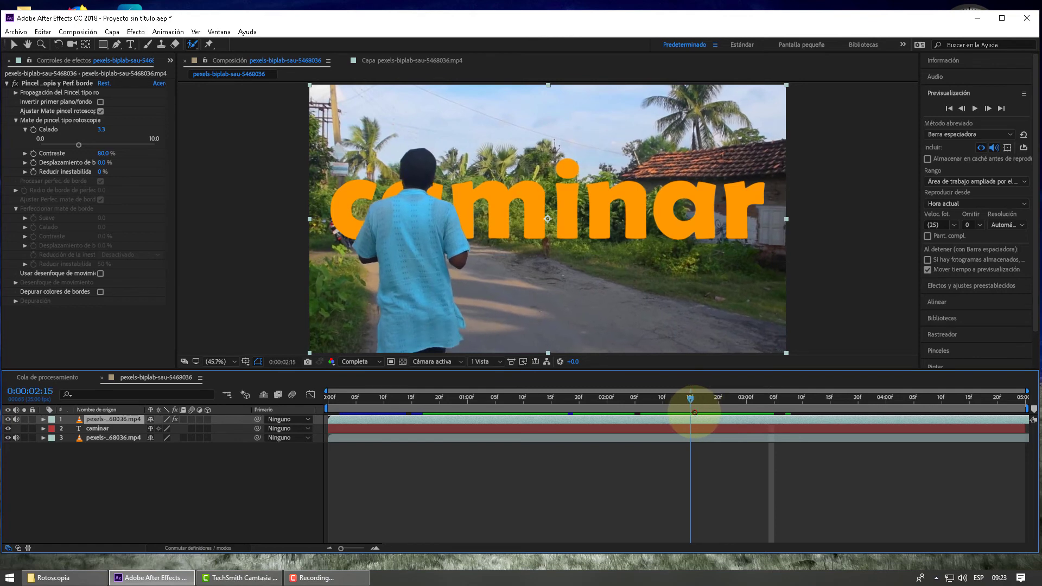
pyautogui.click(695, 412)
pyautogui.scroll(4, 380, 166)
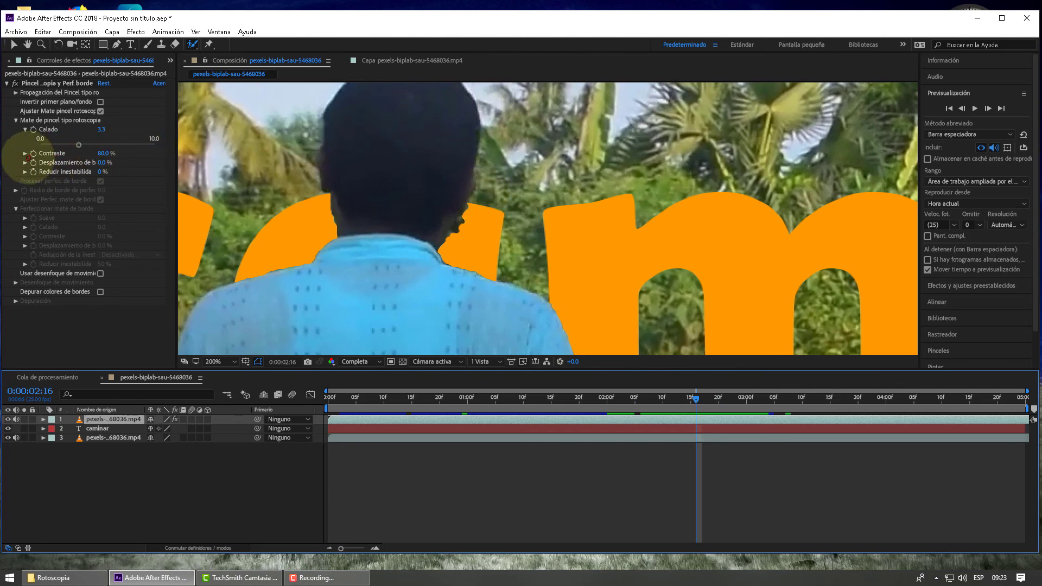
# Lower the Roto Brush Matte Feather (Calado) from 3.3 to 0.9 and scrub to re-cache the preview
pyautogui.moveTo(79, 144)
pyautogui.mouseDown()
pyautogui.moveTo(65, 144)
pyautogui.moveTo(153, 145)
pyautogui.moveTo(62, 146)
pyautogui.moveTo(127, 147)
pyautogui.mouseUp()
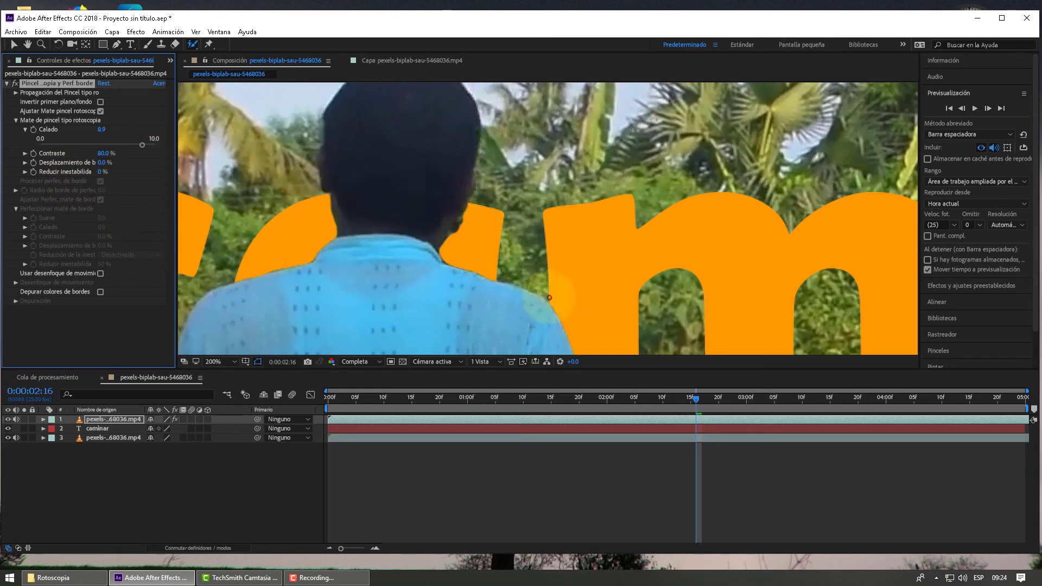
pyautogui.moveTo(503, 399); pyautogui.dragTo(830, 399)
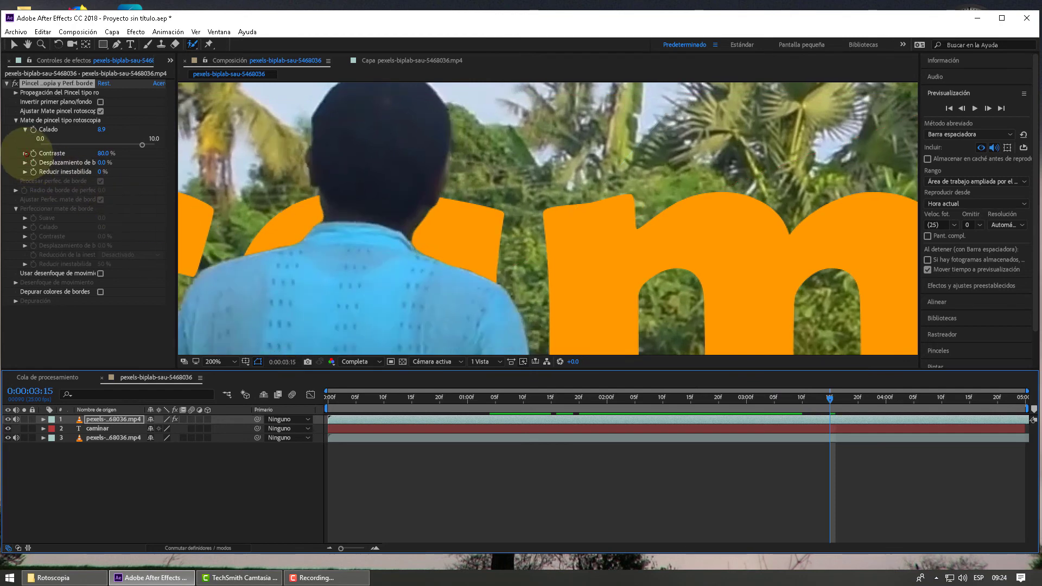
# Expand the Contraste control and scrub back to around 0:00:03:06
pyautogui.click(25, 153)
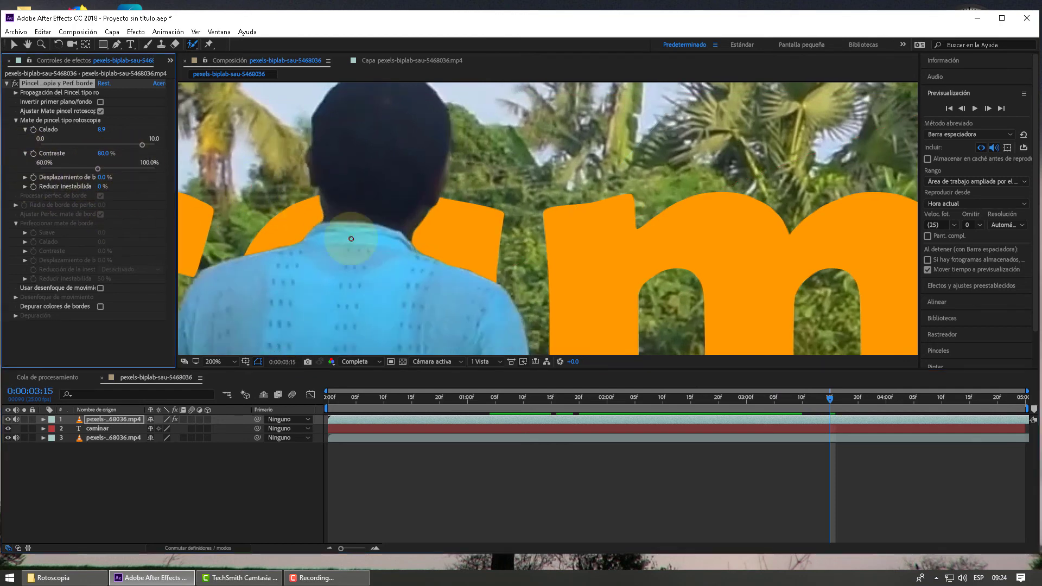
pyautogui.click(851, 410)
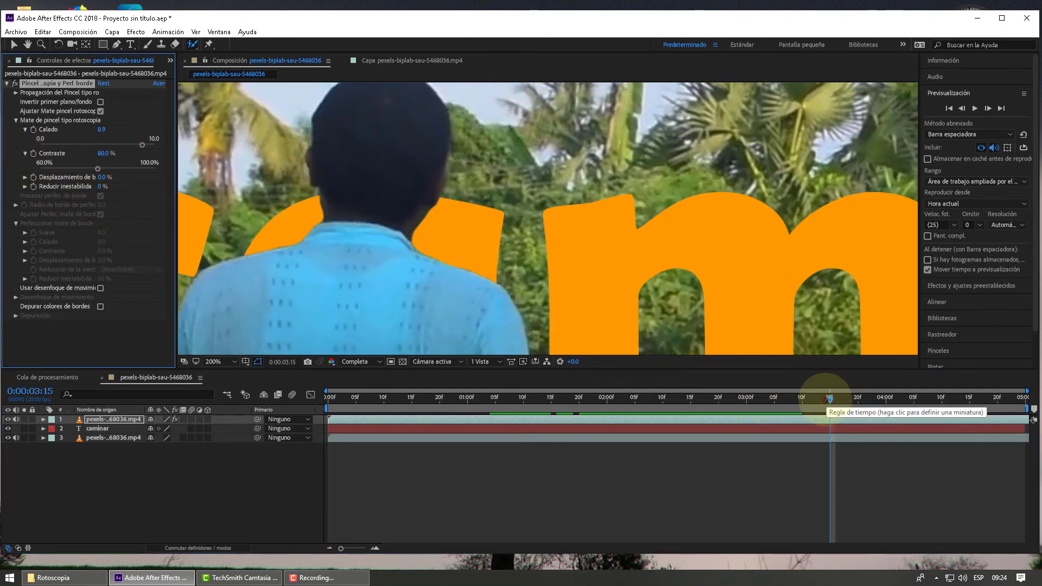
pyautogui.click(813, 399)
pyautogui.moveTo(812, 398); pyautogui.dragTo(780, 398)
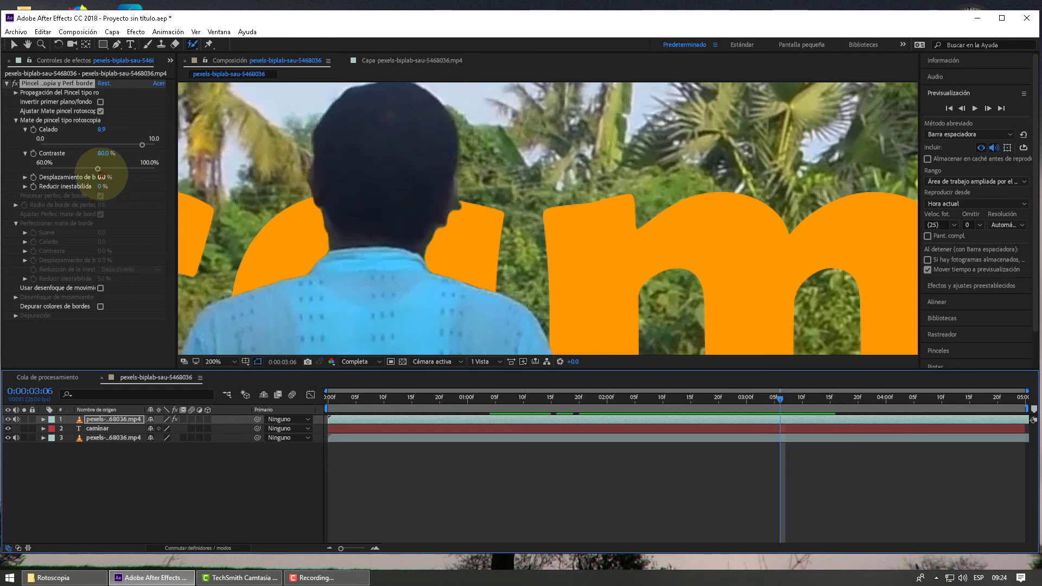
# Set Contraste to 75.6% and Desplazamiento de borde to -34.3%
pyautogui.moveTo(97, 169)
pyautogui.mouseDown()
pyautogui.moveTo(81, 176)
pyautogui.moveTo(166, 175)
pyautogui.mouseUp()
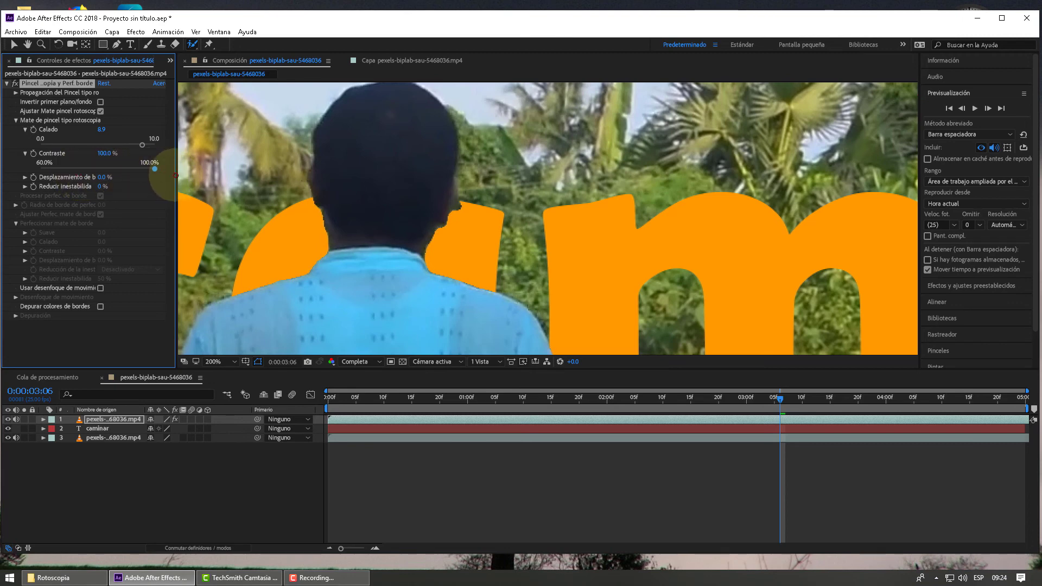
pyautogui.moveTo(178, 175)
pyautogui.mouseDown()
pyautogui.moveTo(67, 177)
pyautogui.moveTo(94, 176)
pyautogui.mouseUp()
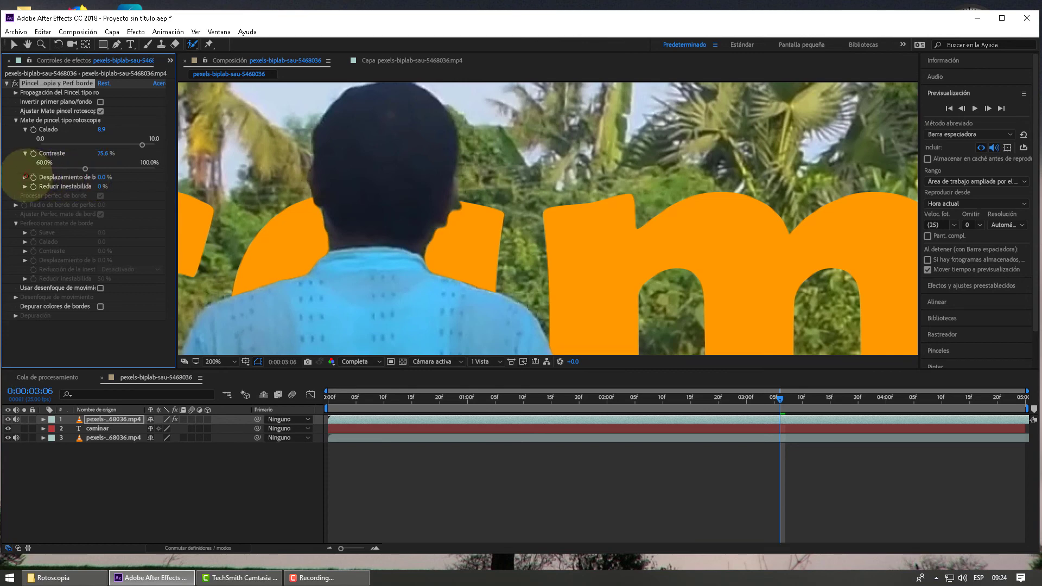
pyautogui.click(25, 177)
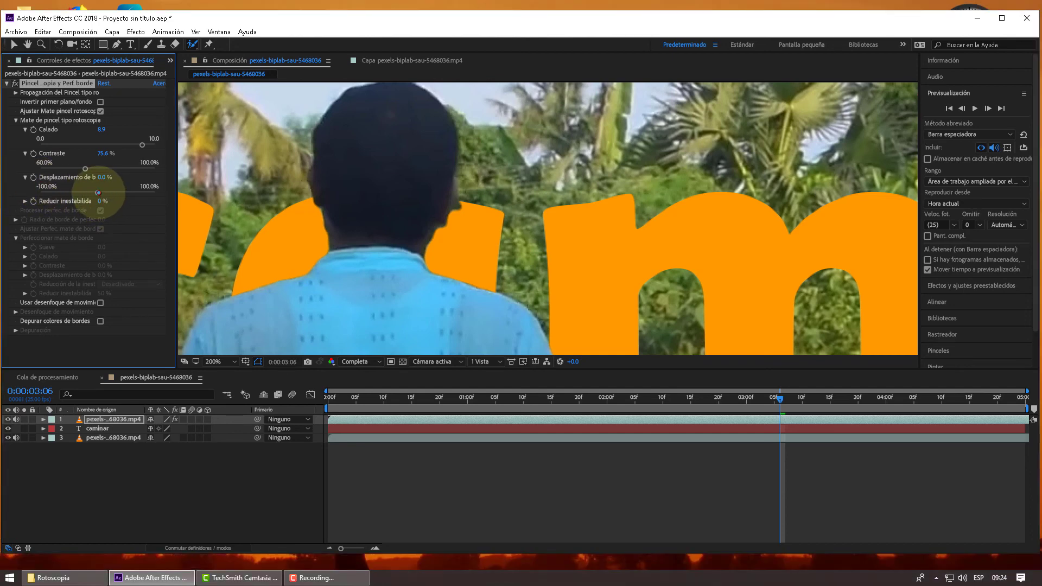
pyautogui.moveTo(98, 192)
pyautogui.mouseDown()
pyautogui.moveTo(142, 193)
pyautogui.moveTo(103, 193)
pyautogui.mouseUp()
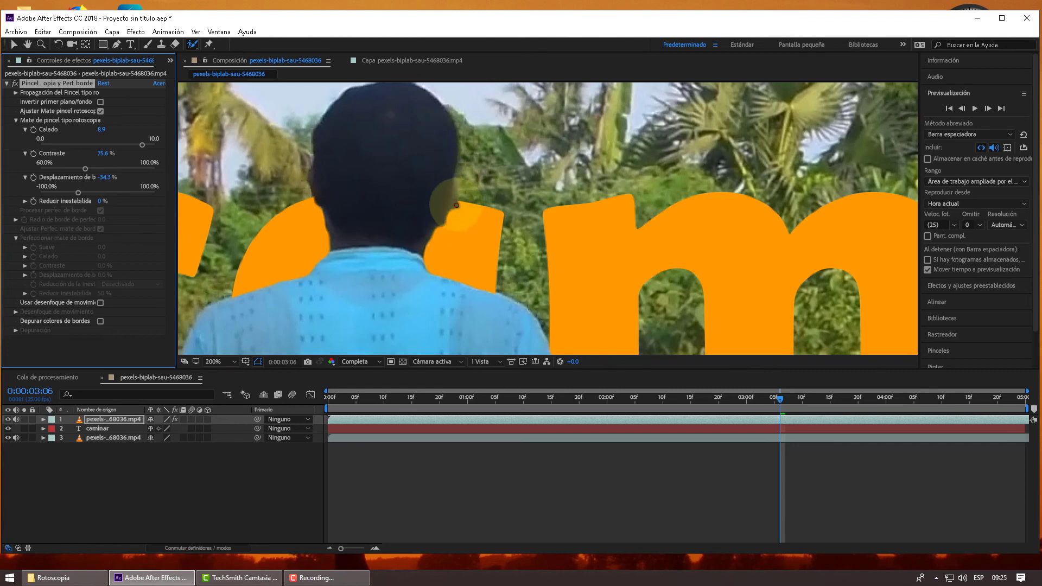
# In the Layer panel, subtract the background sliver beside the man's head from the matte
pyautogui.click(391, 61)
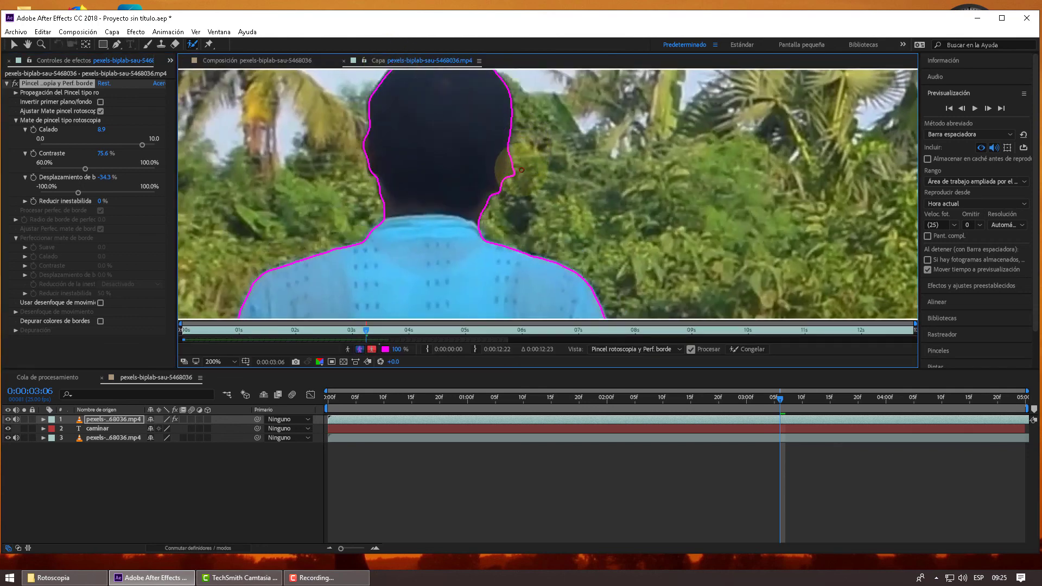
pyautogui.moveTo(522, 160); pyautogui.dragTo(519, 166)
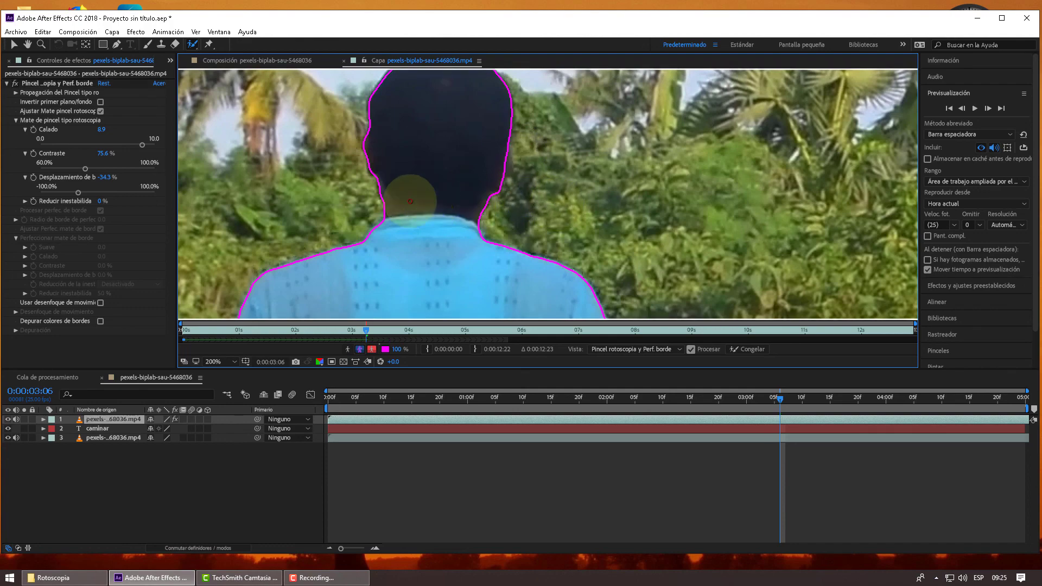
pyautogui.click(234, 61)
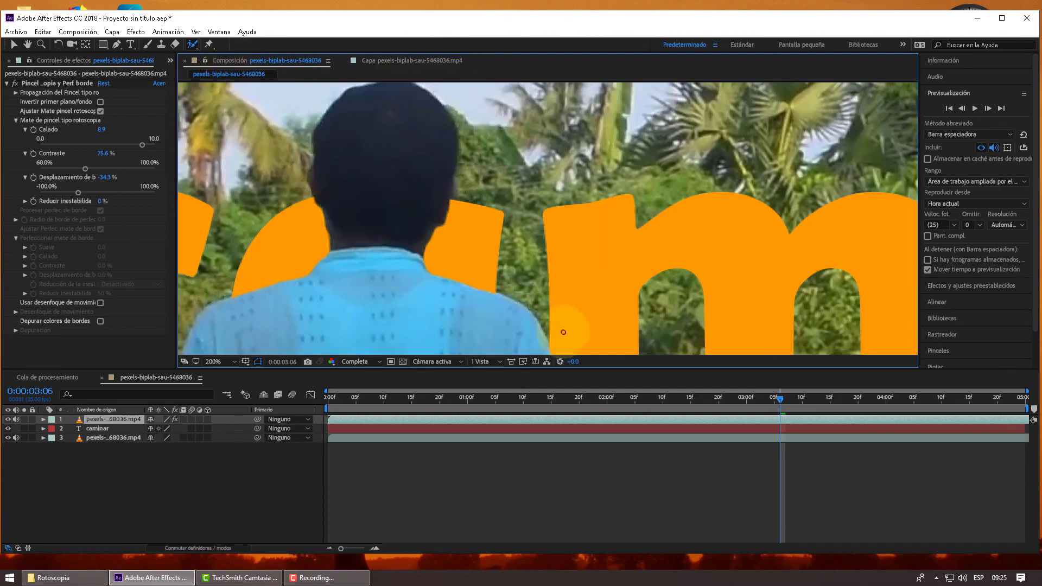
# Set the Composition viewer magnification to Fit and scrub to 0:00:02:18
pyautogui.click(235, 363)
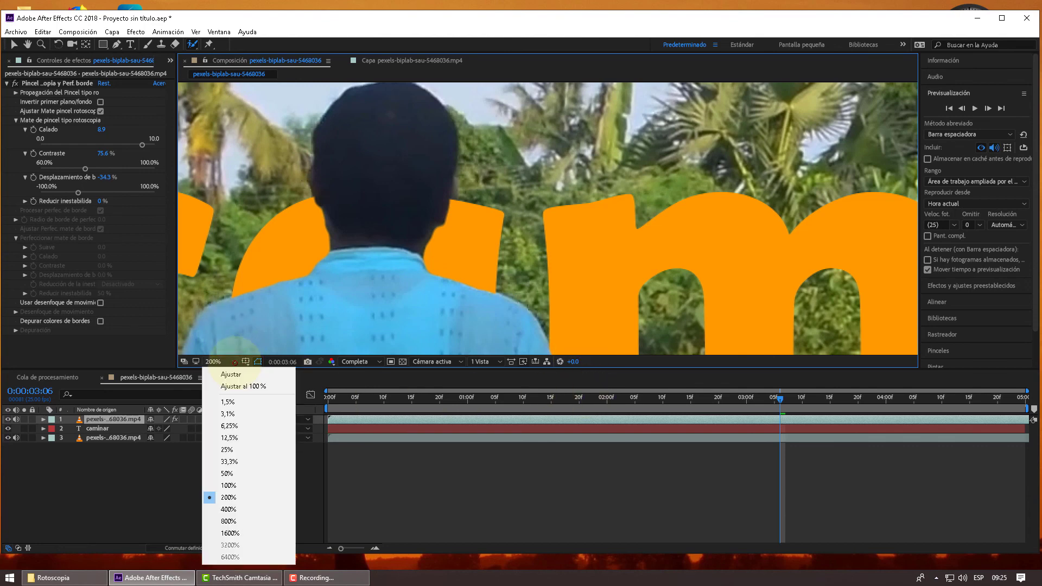
pyautogui.click(250, 386)
pyautogui.moveTo(547, 401); pyautogui.dragTo(722, 410)
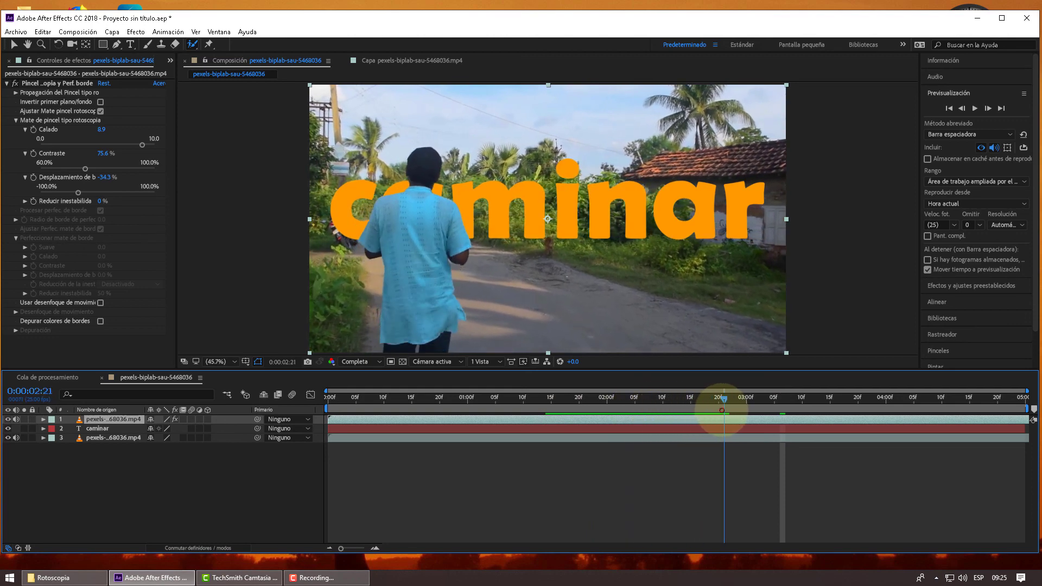
pyautogui.moveTo(721, 410); pyautogui.dragTo(708, 410)
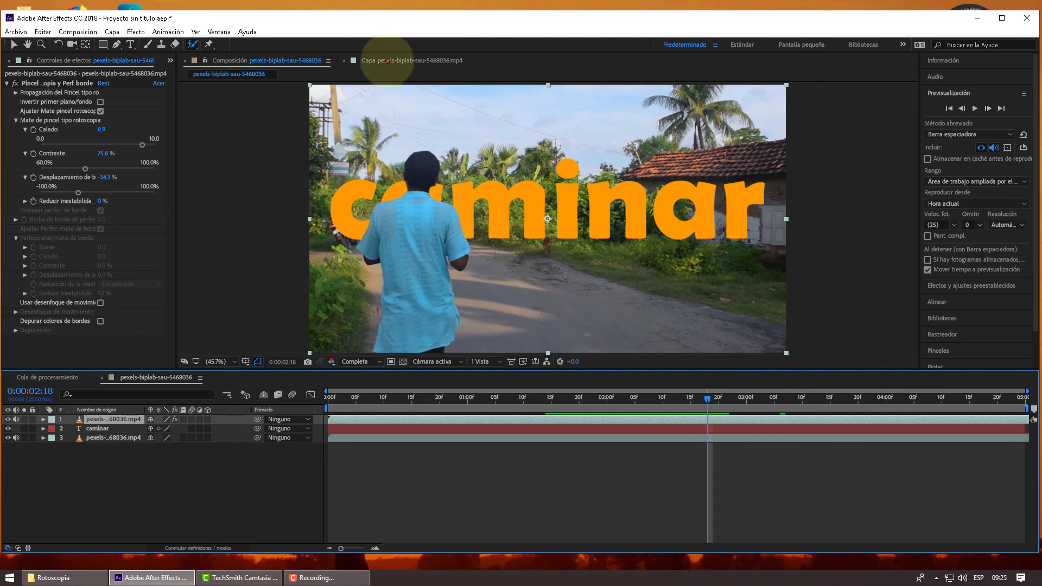
# In the Layer panel, paint the neck back into the matte and check the next frame
pyautogui.click(387, 61)
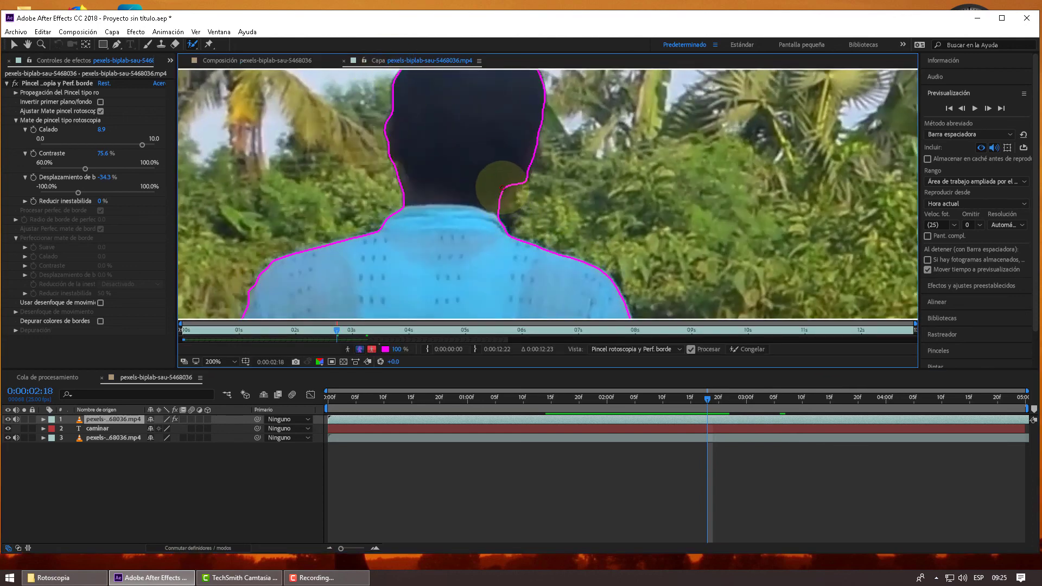
pyautogui.moveTo(502, 184); pyautogui.dragTo(492, 221)
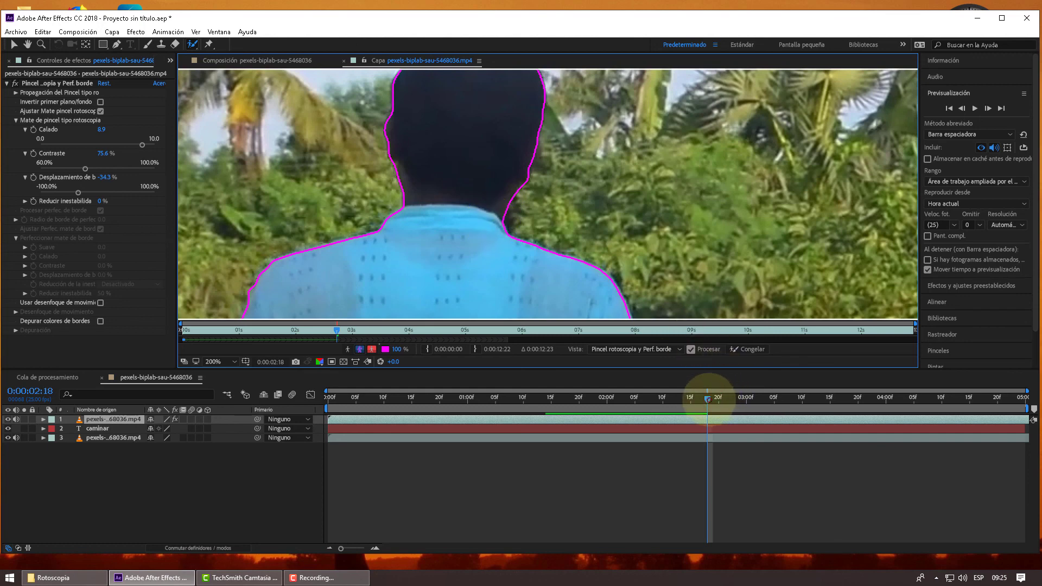
pyautogui.moveTo(708, 398); pyautogui.dragTo(769, 400)
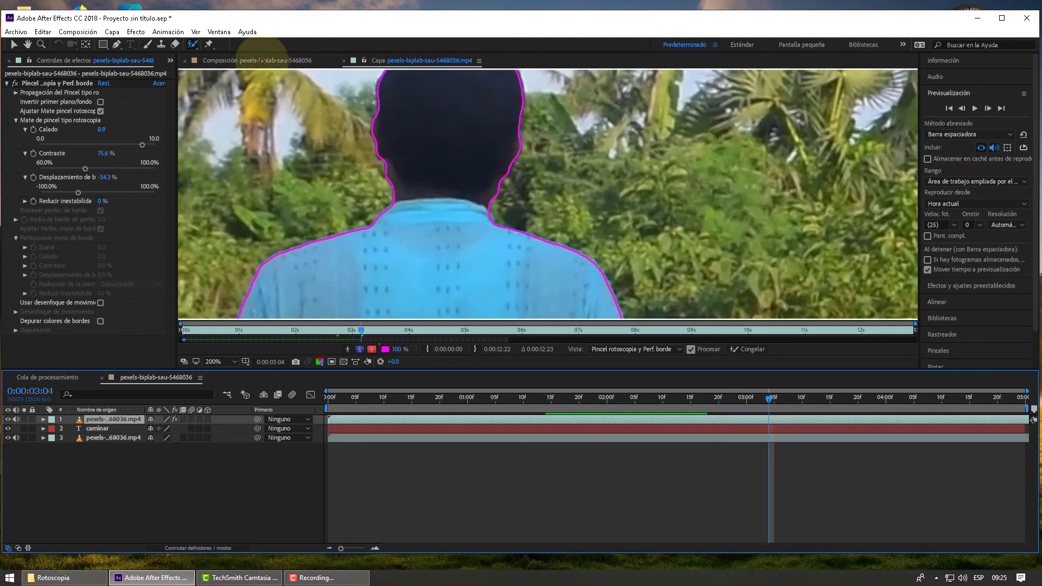
# Review earlier frames in the composite, then open Proyecto sin título2 from the Rotoscopia folder
pyautogui.click(258, 60)
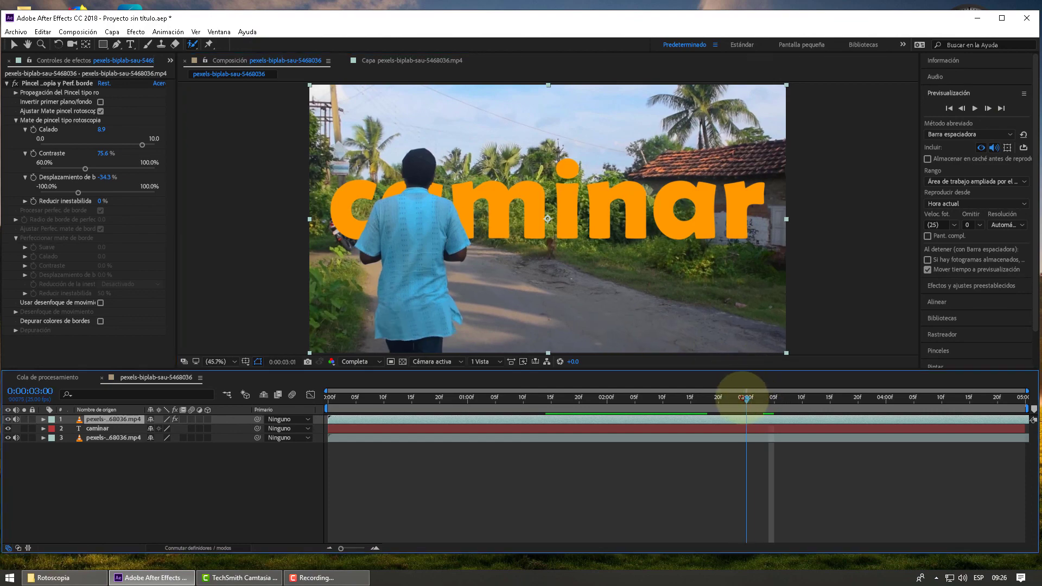
pyautogui.moveTo(740, 400)
pyautogui.mouseDown()
pyautogui.moveTo(426, 398)
pyautogui.moveTo(709, 417)
pyautogui.moveTo(836, 416)
pyautogui.moveTo(840, 404)
pyautogui.moveTo(379, 400)
pyautogui.mouseUp()
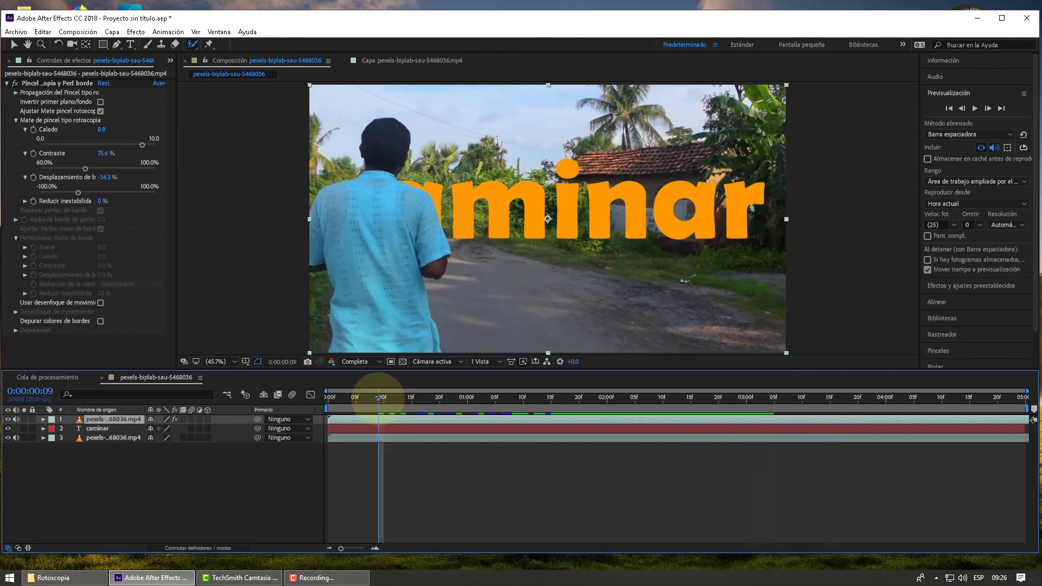
pyautogui.click(65, 578)
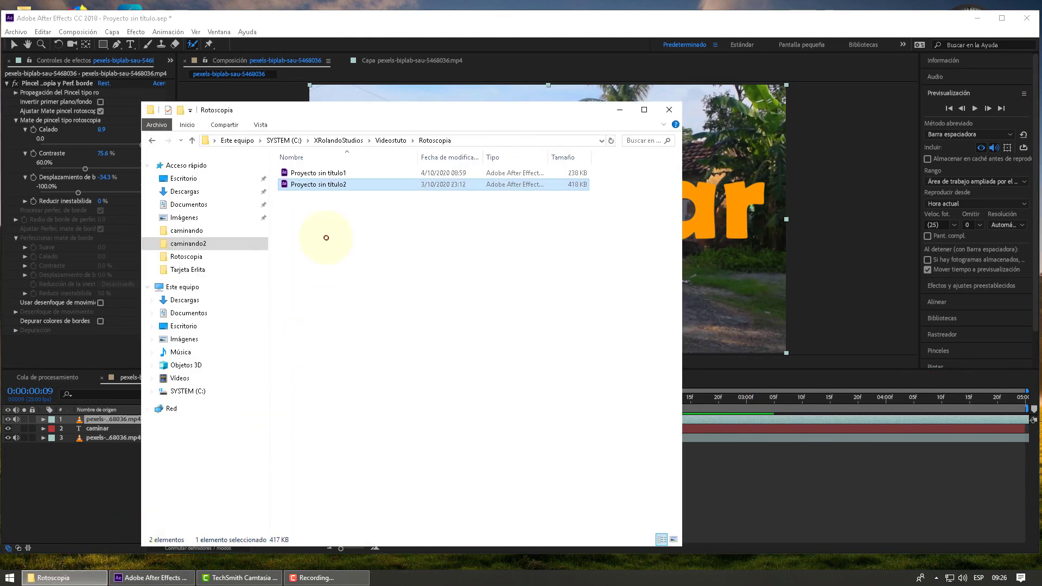
pyautogui.doubleClick(321, 184)
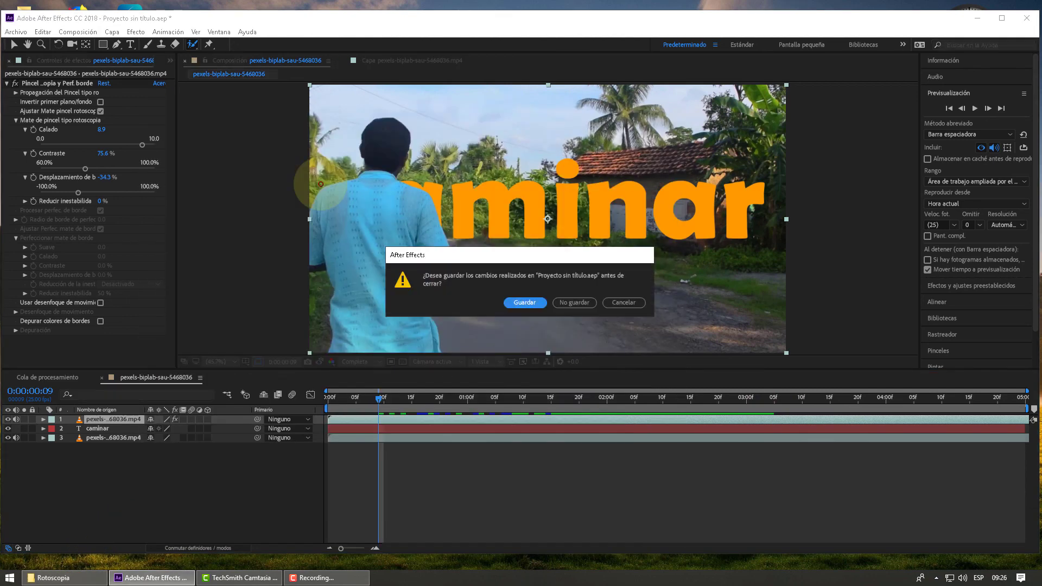
# Save changes to Proyecto sin título.aep under its current name
pyautogui.click(532, 303)
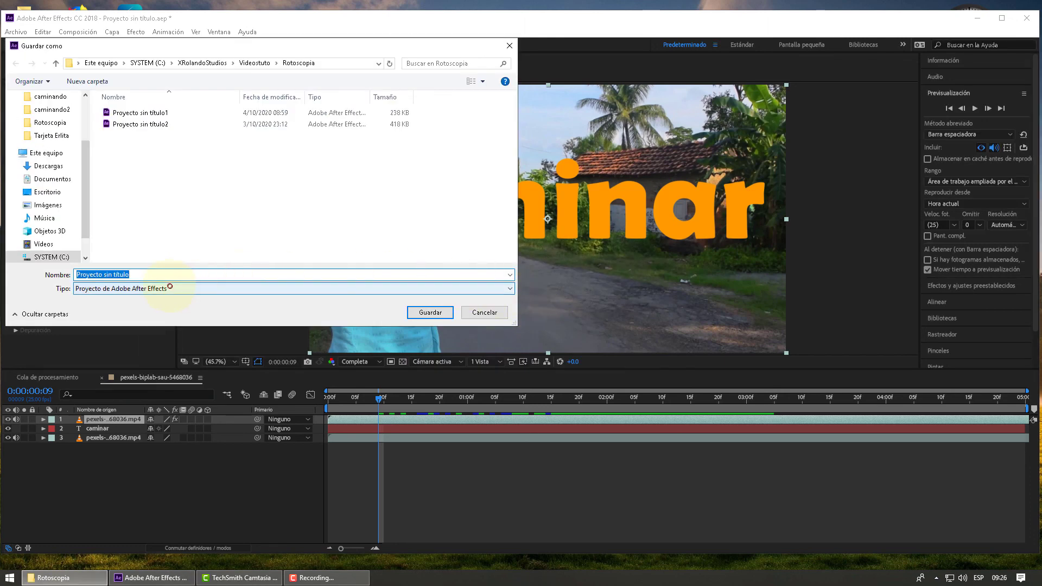
pyautogui.click(155, 274)
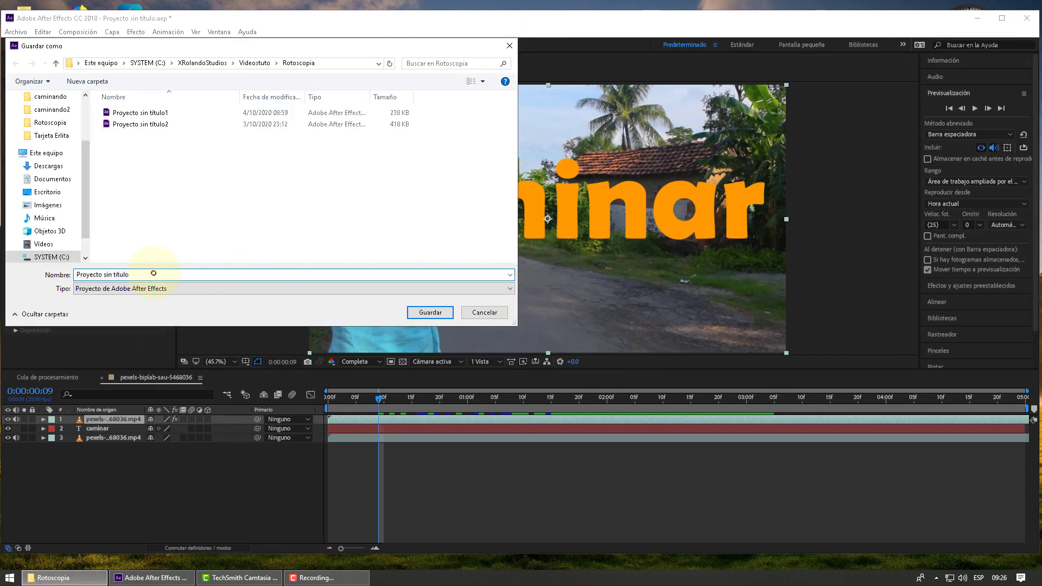
pyautogui.write('3')
pyautogui.click(419, 312)
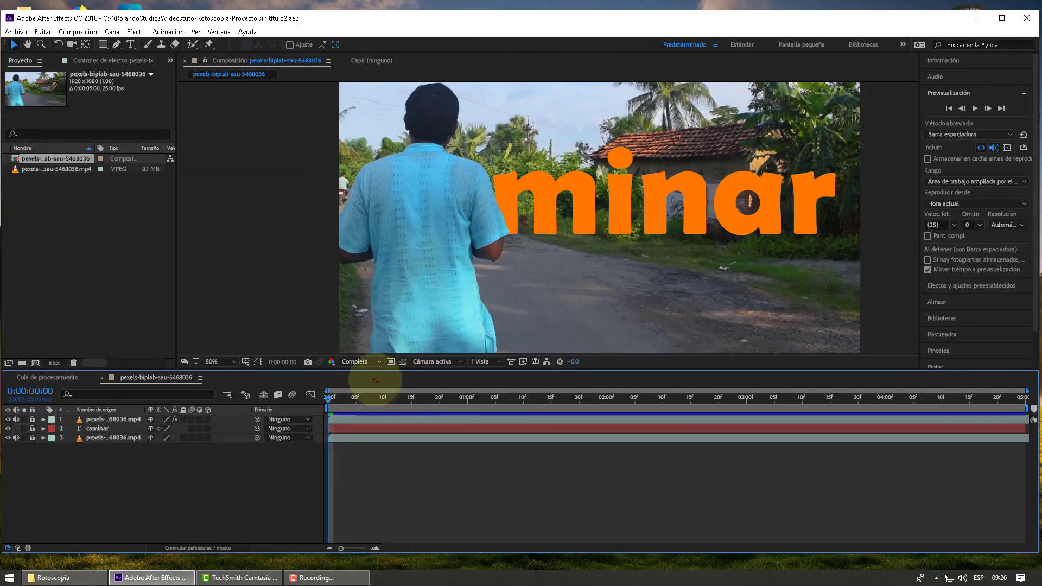
# Hide the Explorer window and play the Proyecto sin título2 composition
pyautogui.hotkey('alt', 'Tab')
pyautogui.click(620, 111)
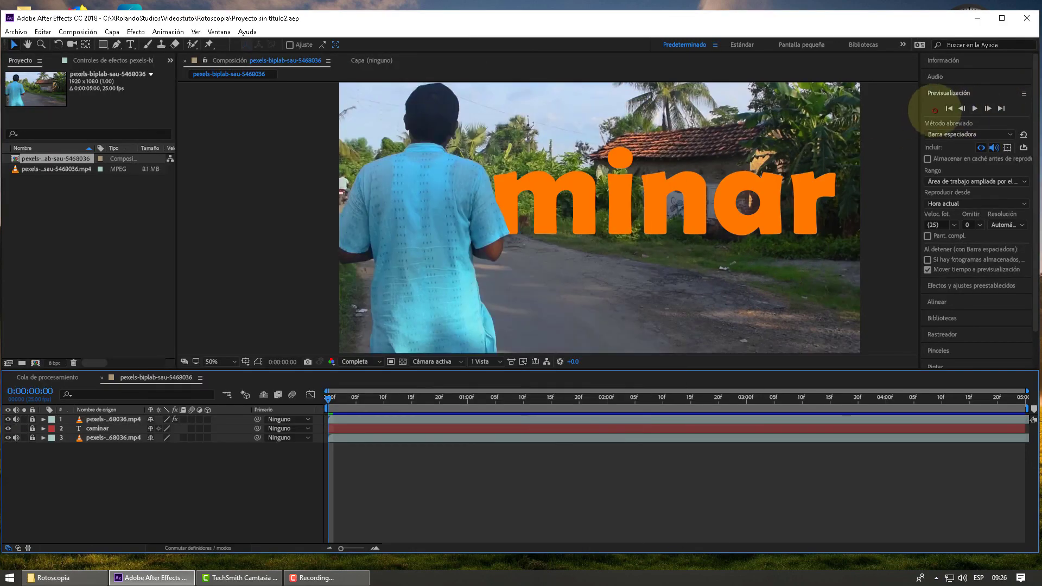
pyautogui.click(974, 108)
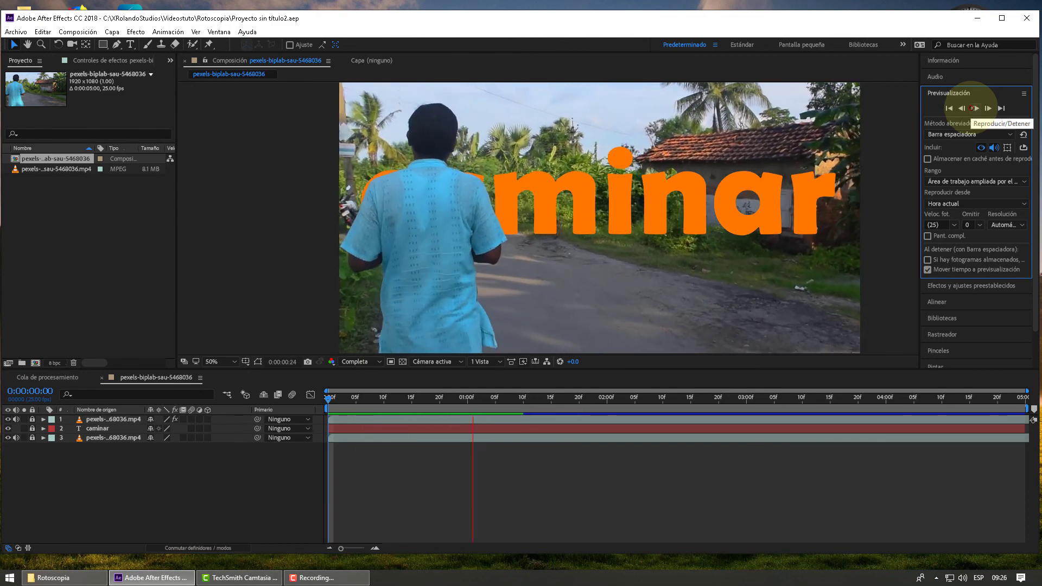